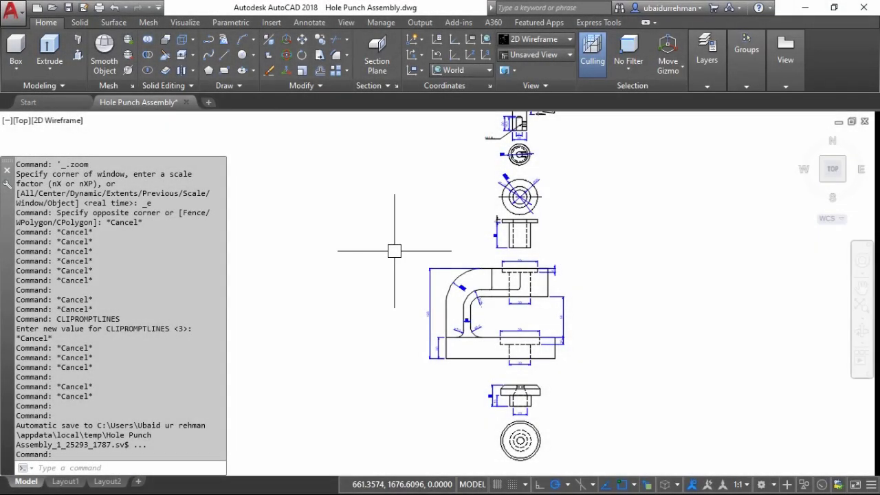
Pan and zoom across the part views, then fit the whole drawing on screen
{"action": "mouse_move", "coordinate": [394, 251]}
{"action": "middle_mouse_down"}
{"action": "mouse_move", "coordinate": [456, 245]}
{"action": "mouse_move", "coordinate": [475, 323]}
{"action": "middle_mouse_up"}
{"action": "scroll", "coordinate": [582, 185], "scroll_direction": "up", "scroll_amount": 2}
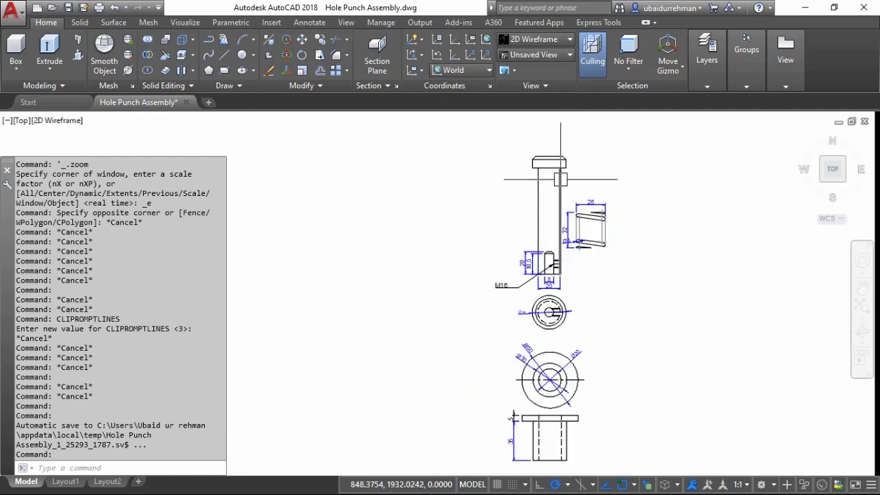
{"action": "scroll", "coordinate": [583, 185], "scroll_direction": "up", "scroll_amount": 2}
{"action": "middle_click_drag", "start_coordinate": [583, 341], "coordinate": [589, 140]}
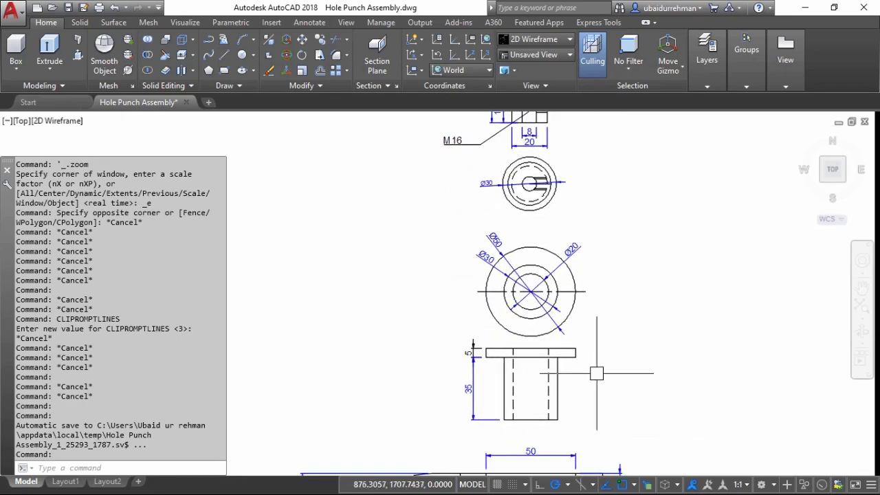
{"action": "mouse_move", "coordinate": [589, 369]}
{"action": "middle_mouse_down"}
{"action": "mouse_move", "coordinate": [546, 310]}
{"action": "mouse_move", "coordinate": [612, 206]}
{"action": "middle_mouse_up"}
{"action": "middle_click_drag", "start_coordinate": [609, 421], "coordinate": [610, 226]}
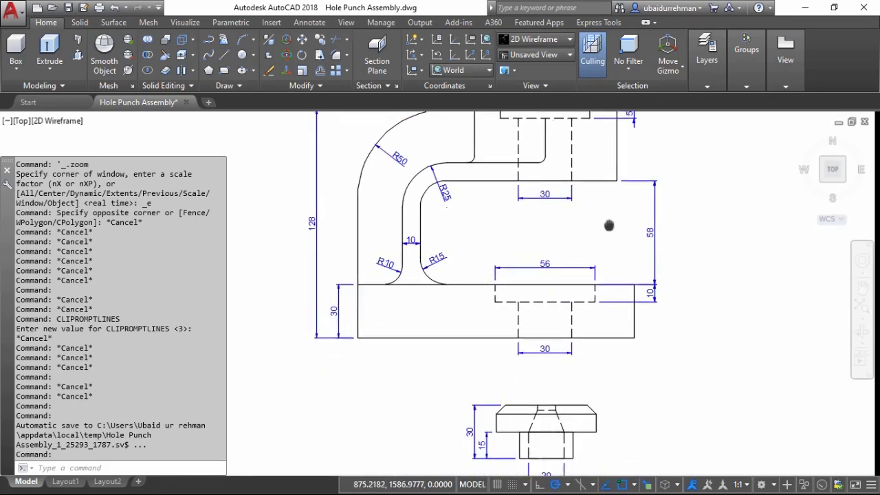
{"action": "mouse_move", "coordinate": [610, 421]}
{"action": "middle_mouse_down"}
{"action": "mouse_move", "coordinate": [610, 304]}
{"action": "mouse_move", "coordinate": [631, 398]}
{"action": "mouse_move", "coordinate": [646, 199]}
{"action": "middle_mouse_up"}
{"action": "middle_click_drag", "start_coordinate": [648, 349], "coordinate": [642, 248]}
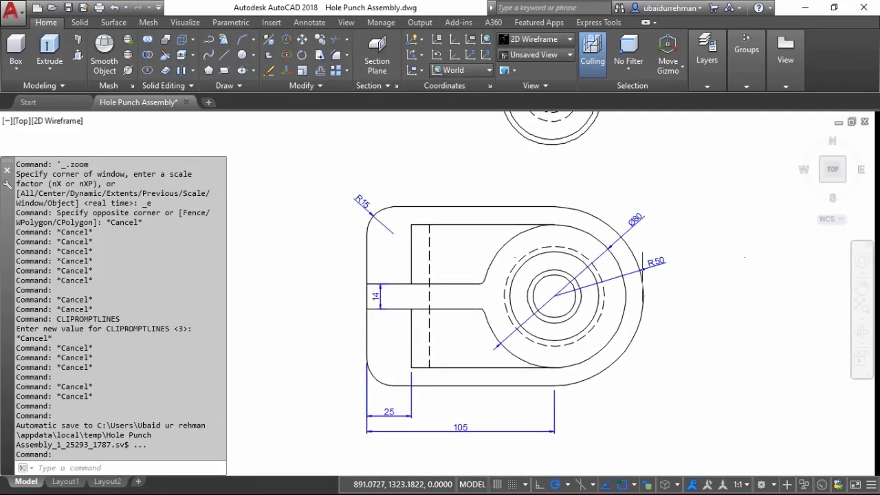
{"action": "middle_click", "coordinate": [643, 245]}
{"action": "middle_click", "coordinate": [642, 245]}
{"action": "middle_click_drag", "start_coordinate": [474, 296], "coordinate": [791, 300]}
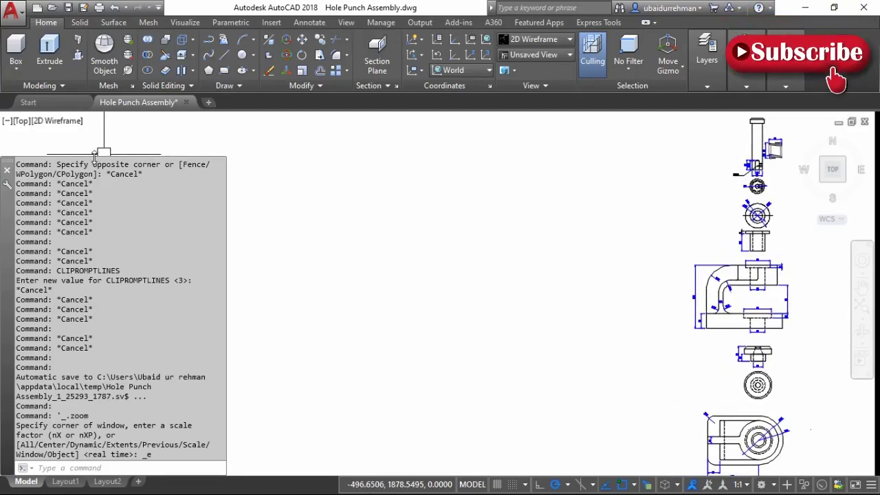
{"action": "left_click_drag", "start_coordinate": [95, 157], "coordinate": [94, 130]}
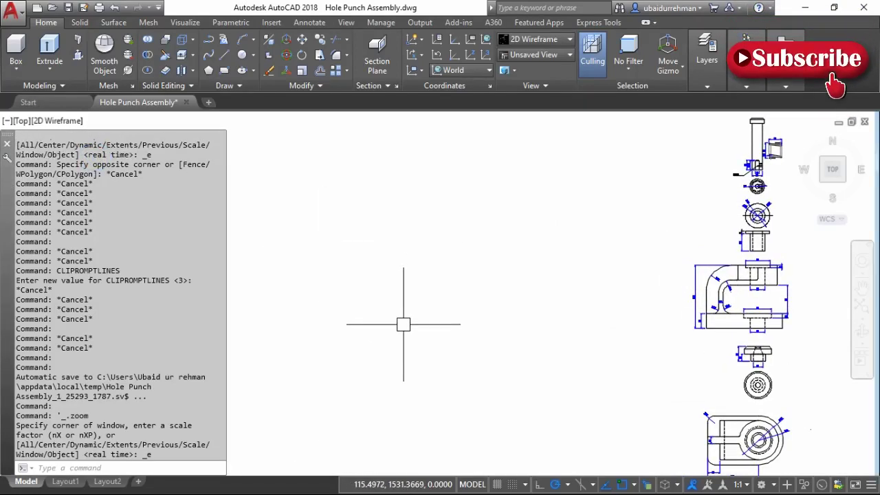
{"action": "middle_click_drag", "start_coordinate": [710, 431], "coordinate": [667, 322]}
{"action": "scroll", "coordinate": [667, 322], "scroll_direction": "up", "scroll_amount": 5}
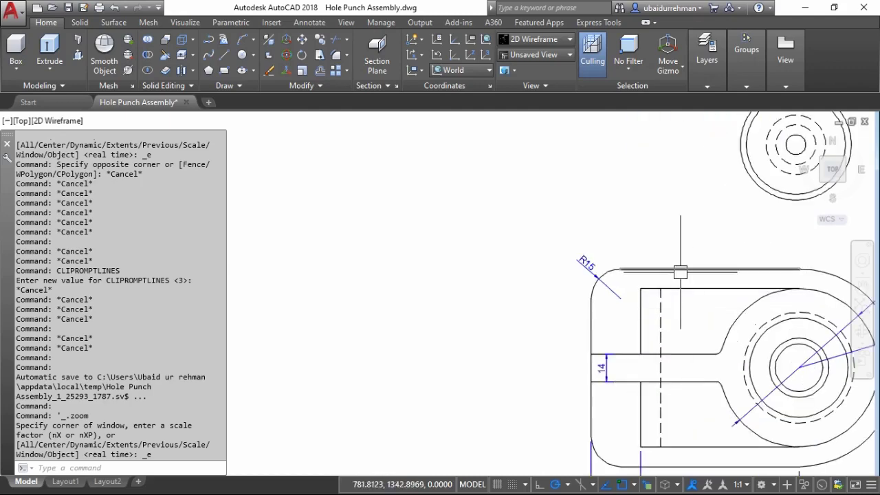
Select the bottom line, lower-left arc and left line of the base plan view
{"action": "left_click", "coordinate": [634, 457]}
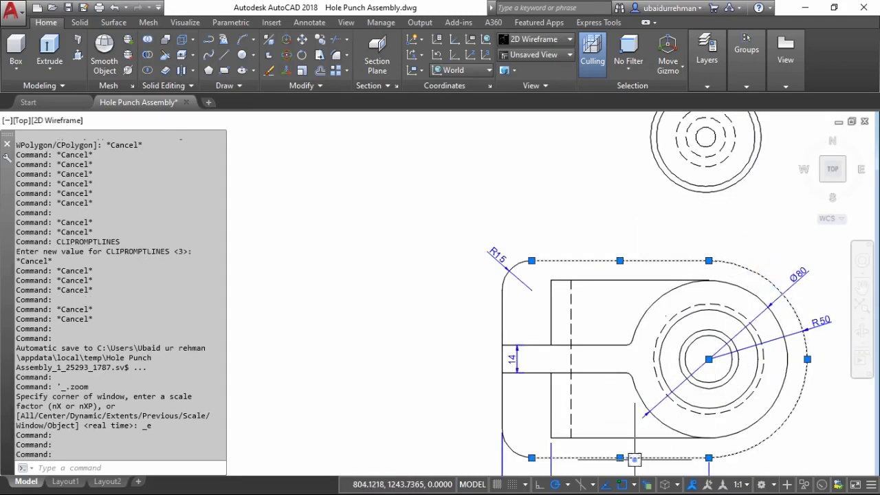
{"action": "left_click", "coordinate": [523, 450]}
{"action": "left_click", "coordinate": [499, 399]}
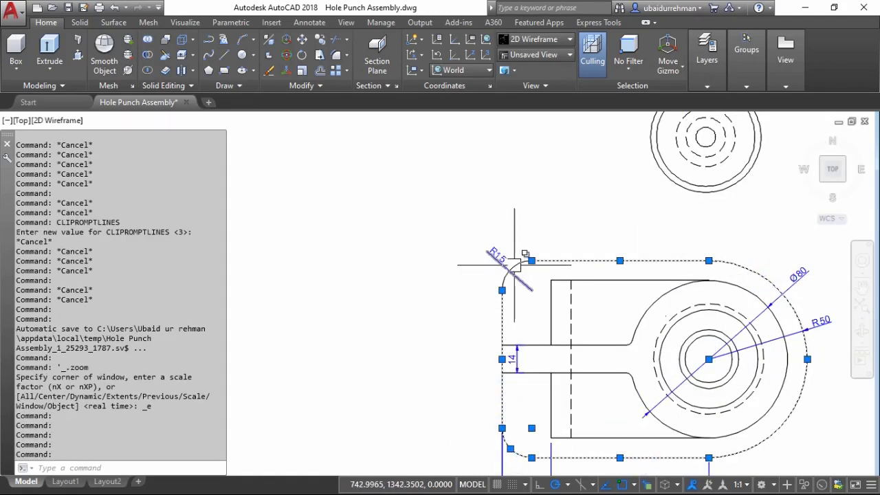
{"action": "scroll", "coordinate": [517, 263], "scroll_direction": "down", "scroll_amount": 4}
{"action": "scroll", "coordinate": [681, 332], "scroll_direction": "down", "scroll_amount": 2}
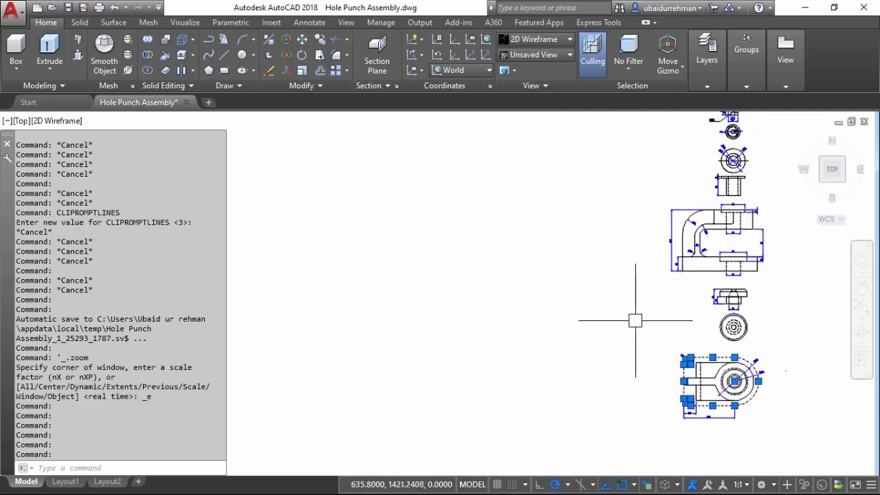
Copy the selected base outline to a spot left of the original
{"action": "type", "text": "CO"}
{"action": "key", "text": "Return"}
{"action": "left_click", "coordinate": [669, 332]}
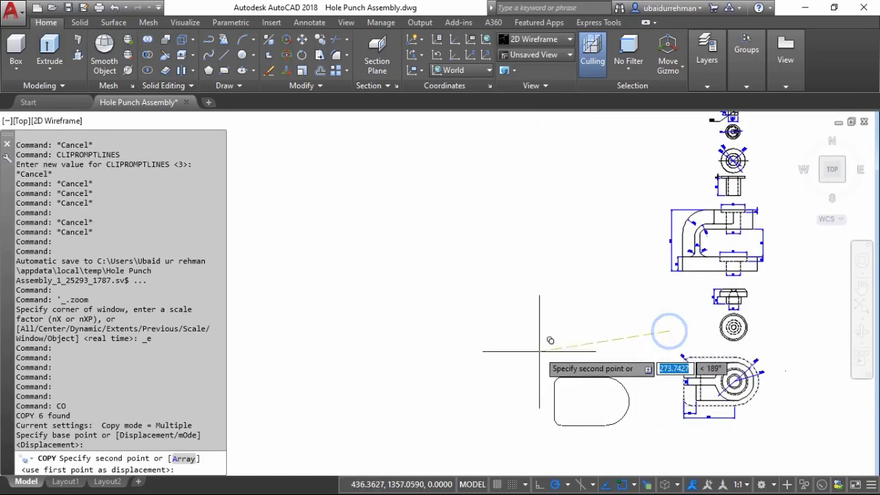
{"action": "left_click", "coordinate": [393, 329]}
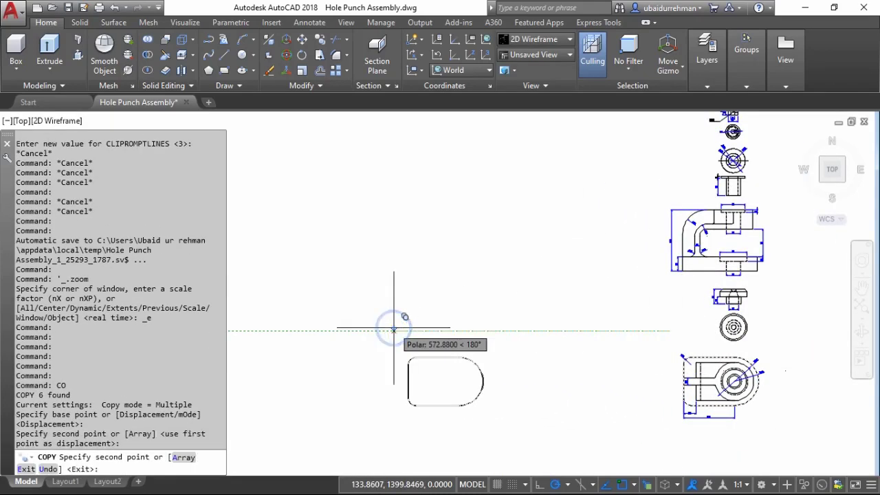
{"action": "key", "text": "Return"}
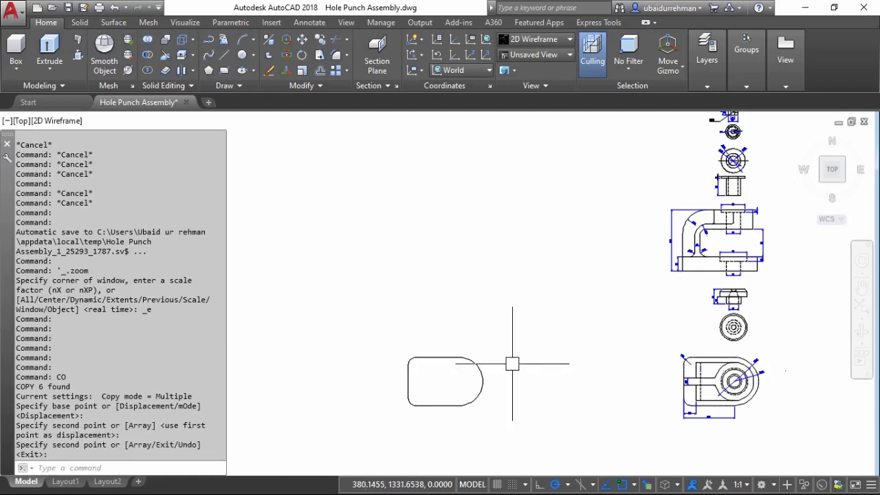
Join the copied outline's six pieces into a single polyline
{"action": "type", "text": "JOIN"}
{"action": "key", "text": "Return"}
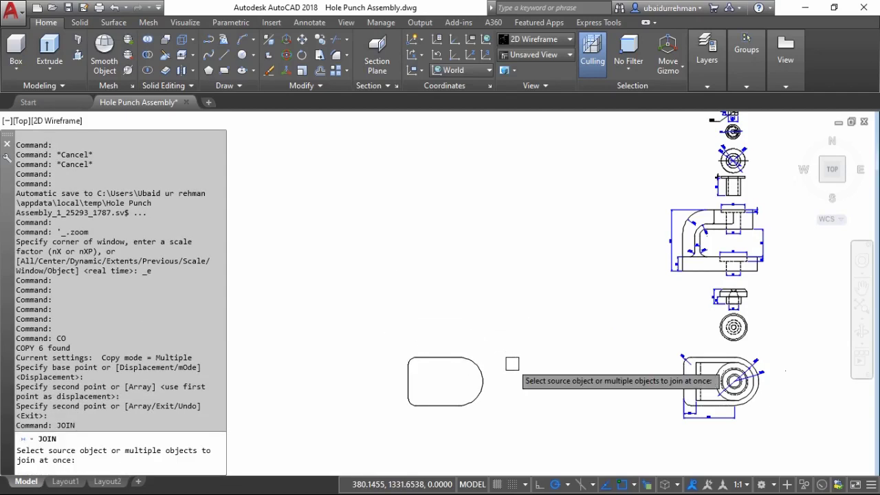
{"action": "left_click", "coordinate": [511, 279]}
{"action": "left_click", "coordinate": [383, 416]}
{"action": "key", "text": "Return"}
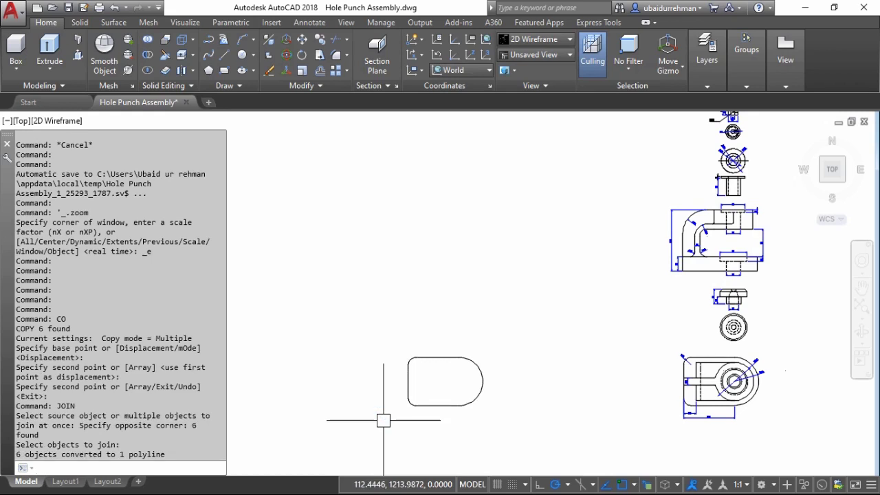
{"action": "left_click", "coordinate": [426, 405]}
{"action": "key", "text": "Escape"}
{"action": "key", "text": "Escape"}
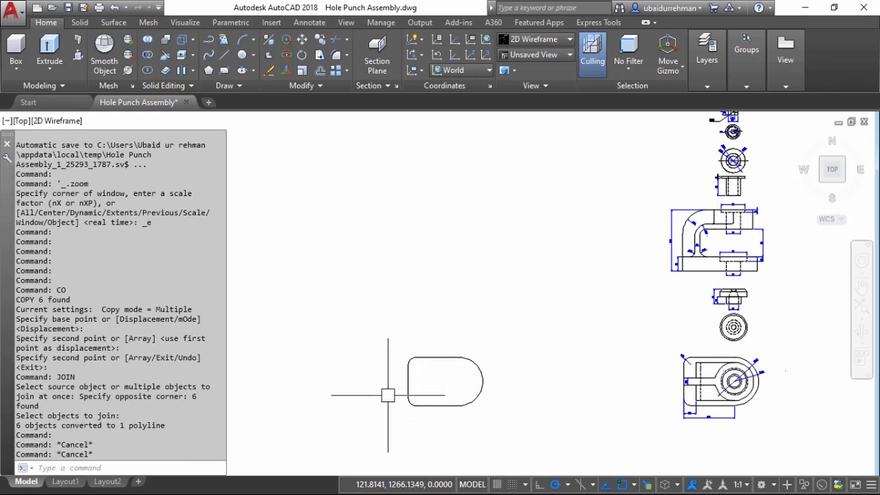
{"action": "type", "text": "Ex"}
{"action": "key", "text": "Return"}
Extrude the copied rounded base outline 30 units into a solid
{"action": "left_click", "coordinate": [490, 381]}
{"action": "left_click", "coordinate": [499, 408]}
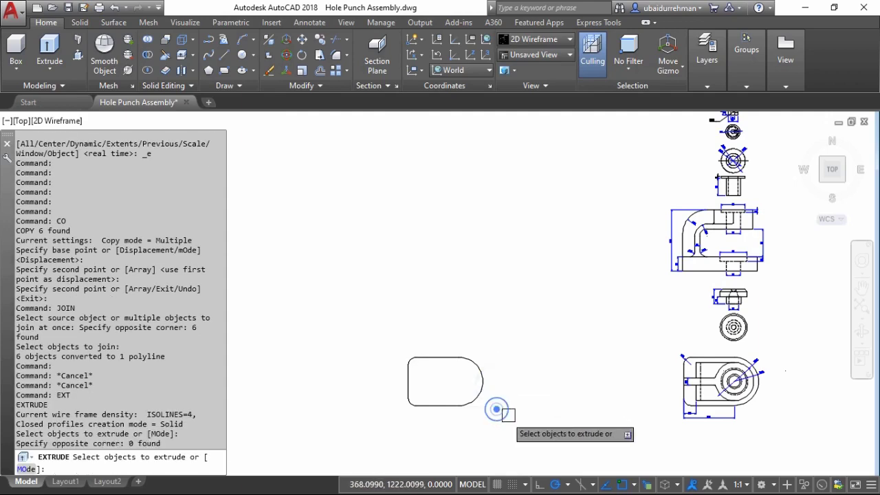
{"action": "scroll", "coordinate": [688, 270], "scroll_direction": "up", "scroll_amount": 5}
{"action": "mouse_move", "coordinate": [551, 279]}
{"action": "middle_mouse_down"}
{"action": "mouse_move", "coordinate": [314, 348]}
{"action": "mouse_move", "coordinate": [288, 344]}
{"action": "middle_mouse_up"}
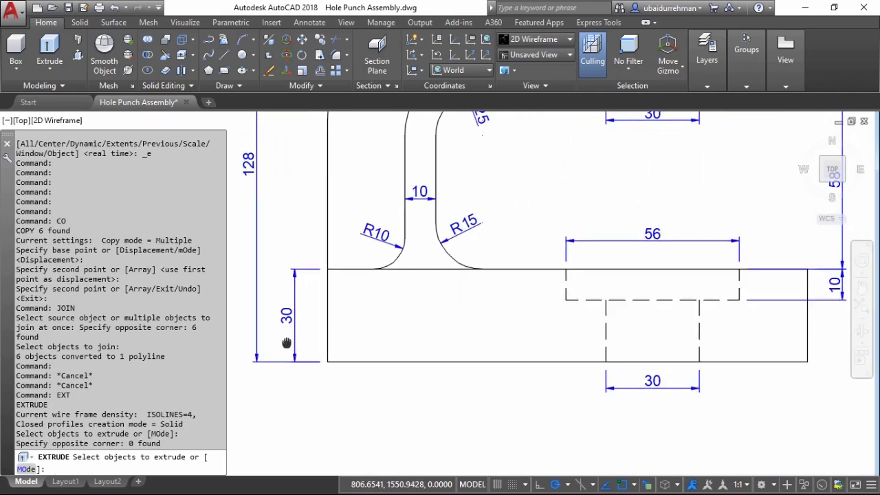
{"action": "scroll", "coordinate": [647, 323], "scroll_direction": "down", "scroll_amount": 5}
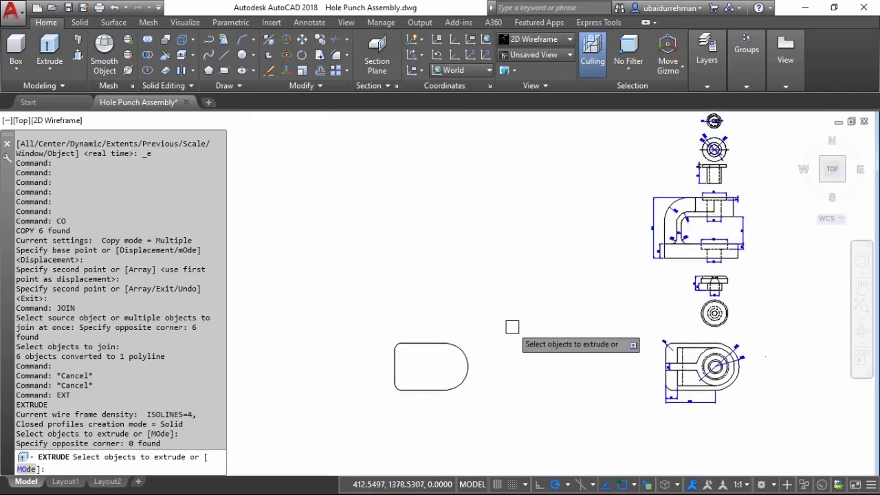
{"action": "left_click", "coordinate": [428, 344]}
{"action": "key", "text": "Return"}
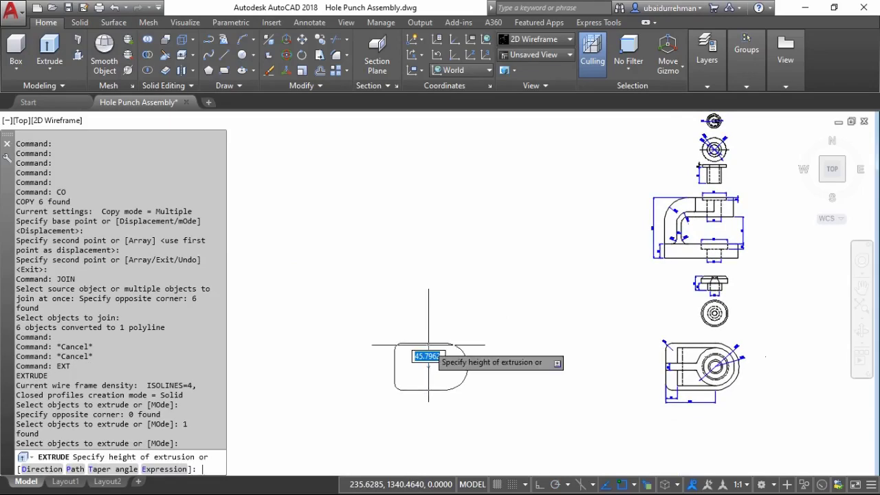
{"action": "type", "text": "0"}
{"action": "key", "text": "Return"}
Select the bent arm's vertical lines plus its R50 and R25 arcs in the front view
{"action": "middle_click_drag", "start_coordinate": [483, 330], "coordinate": [480, 380]}
{"action": "scroll", "coordinate": [703, 294], "scroll_direction": "up", "scroll_amount": 3}
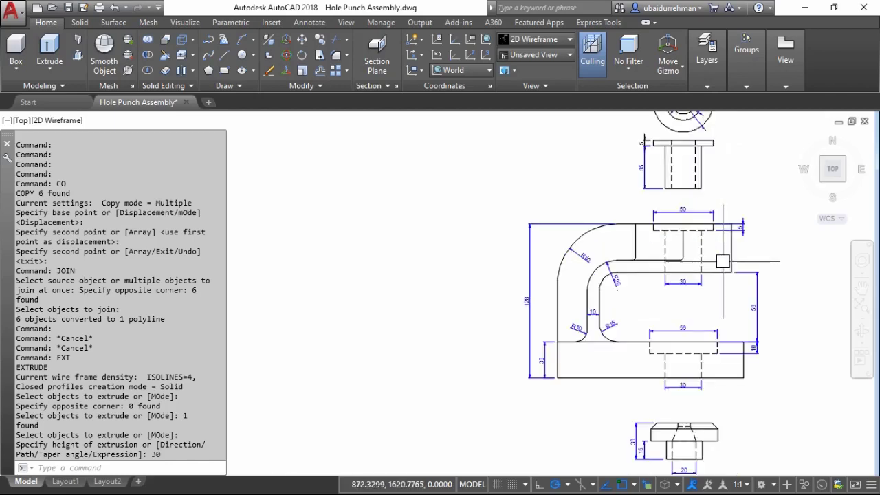
{"action": "scroll", "coordinate": [660, 303], "scroll_direction": "up", "scroll_amount": 3}
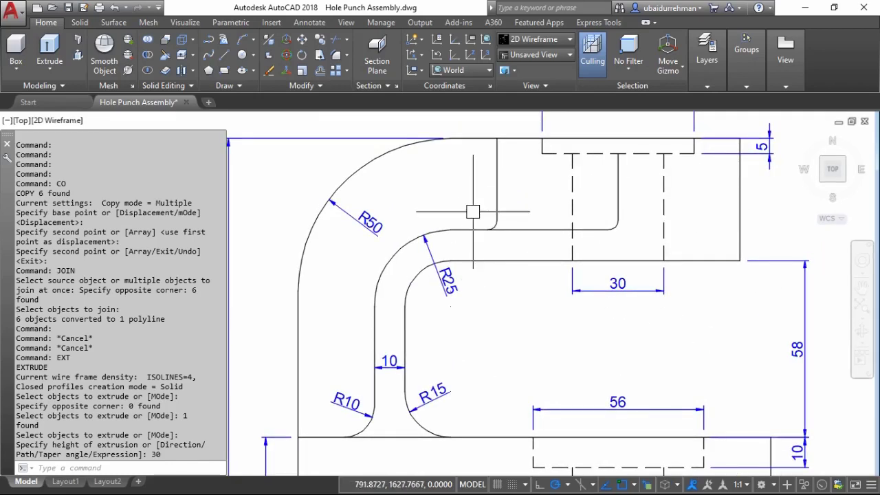
{"action": "left_click", "coordinate": [493, 180]}
{"action": "left_click", "coordinate": [378, 161]}
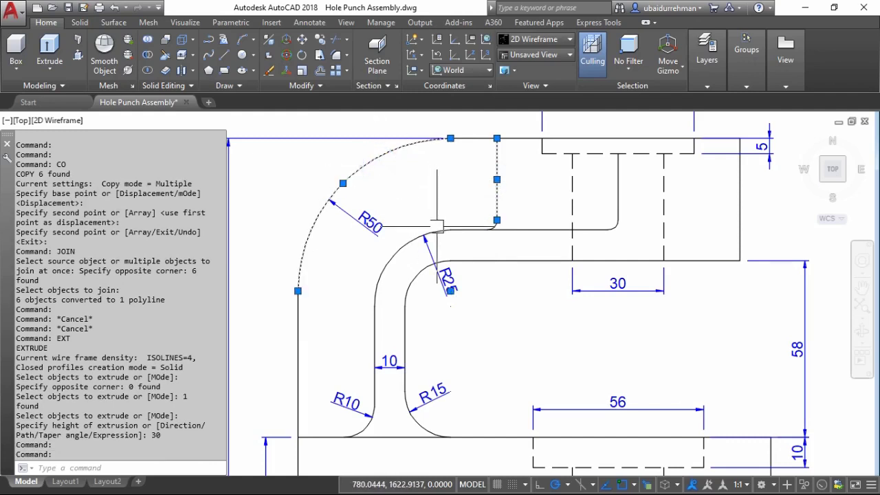
{"action": "left_click", "coordinate": [412, 241]}
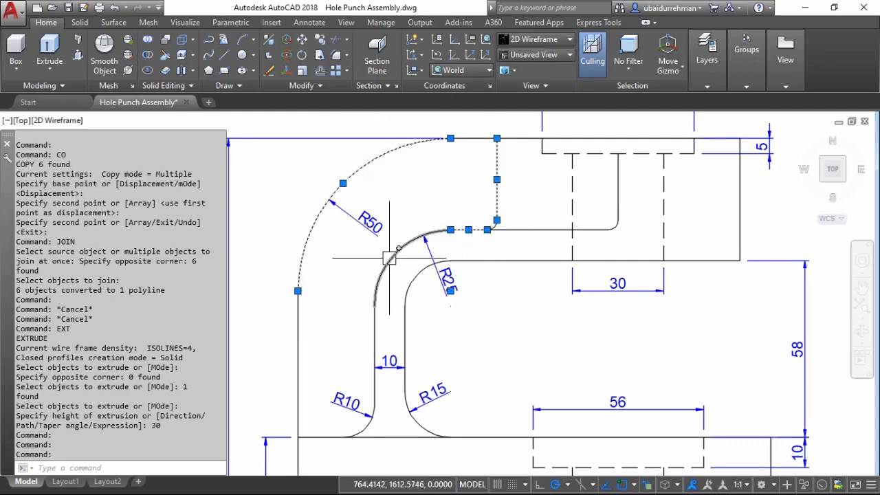
{"action": "left_click", "coordinate": [373, 342]}
{"action": "left_click", "coordinate": [298, 363]}
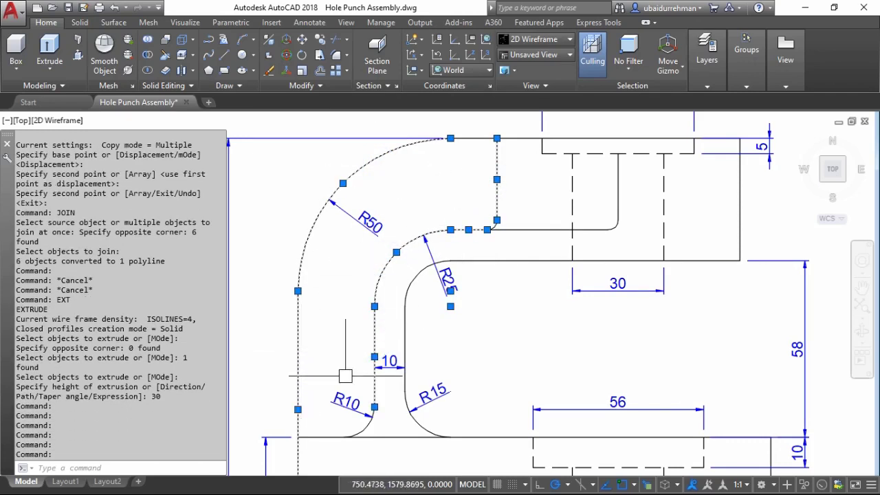
{"action": "scroll", "coordinate": [470, 328], "scroll_direction": "down", "scroll_amount": 6}
Copy the selected arm lines to the left of the original bracket
{"action": "middle_click_drag", "start_coordinate": [470, 329], "coordinate": [621, 266]}
{"action": "type", "text": "co"}
{"action": "key", "text": "Return"}
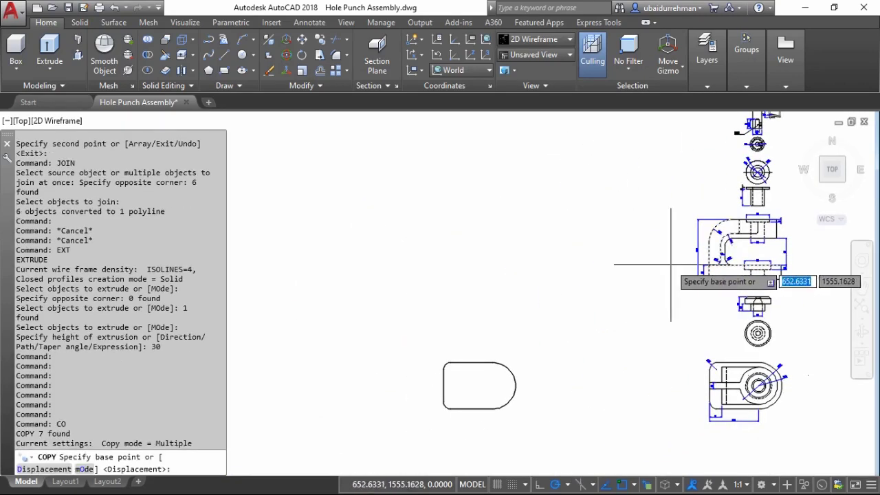
{"action": "left_click", "coordinate": [671, 264]}
{"action": "left_click", "coordinate": [424, 264]}
{"action": "key", "text": "Return"}
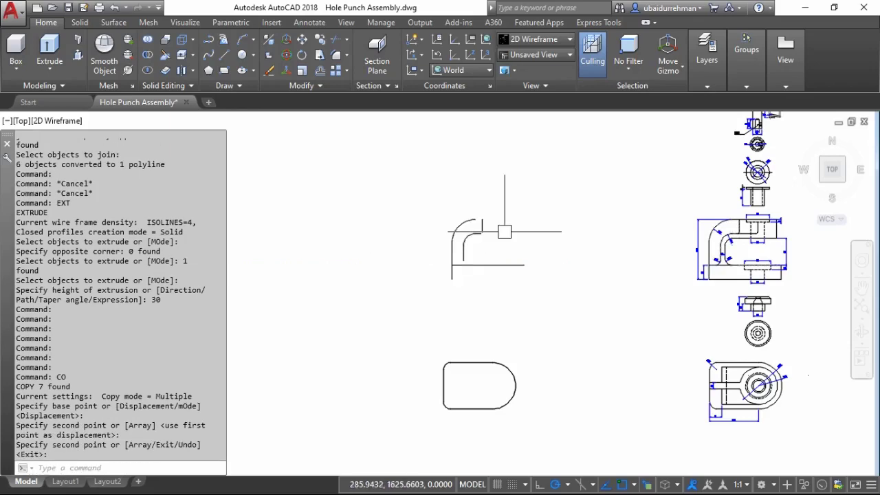
Close the arm copy's upper corners with zero-radius fillets, undoing the last one
{"action": "scroll", "coordinate": [489, 260], "scroll_direction": "up", "scroll_amount": 4}
{"action": "key", "text": "Return"}
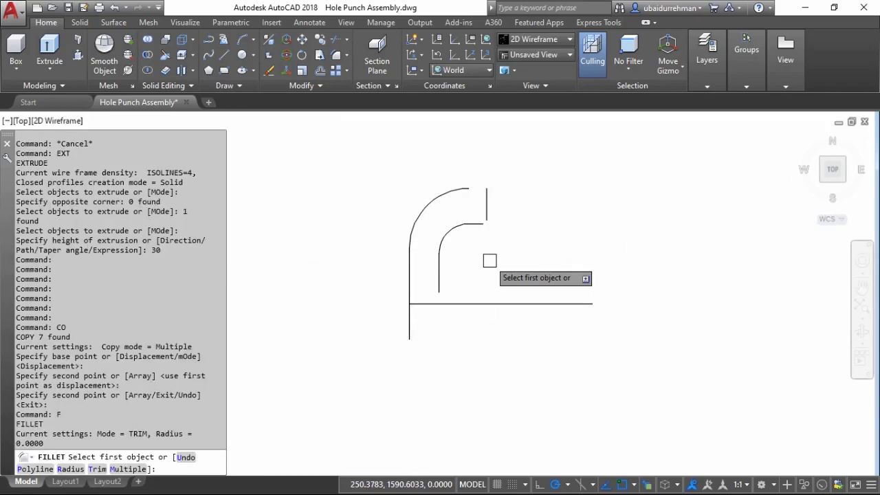
{"action": "type", "text": "r"}
{"action": "key", "text": "Return"}
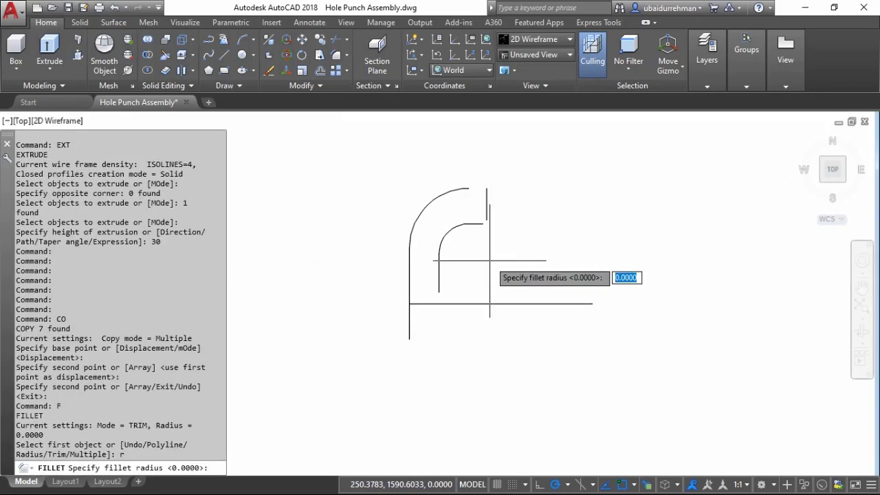
{"action": "key", "text": "Return"}
{"action": "scroll", "coordinate": [481, 255], "scroll_direction": "up", "scroll_amount": 2}
{"action": "left_click", "coordinate": [474, 226]}
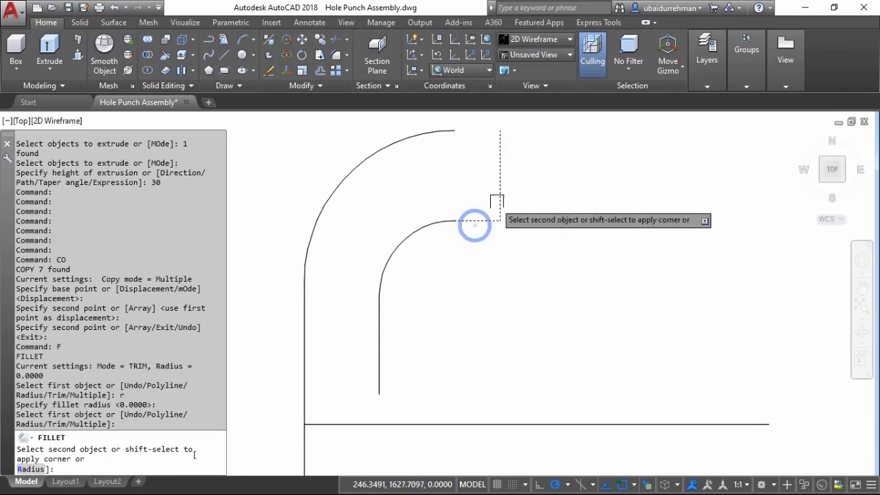
{"action": "left_click", "coordinate": [498, 199]}
{"action": "key", "text": "Return"}
{"action": "left_click", "coordinate": [499, 138]}
{"action": "left_click", "coordinate": [444, 133]}
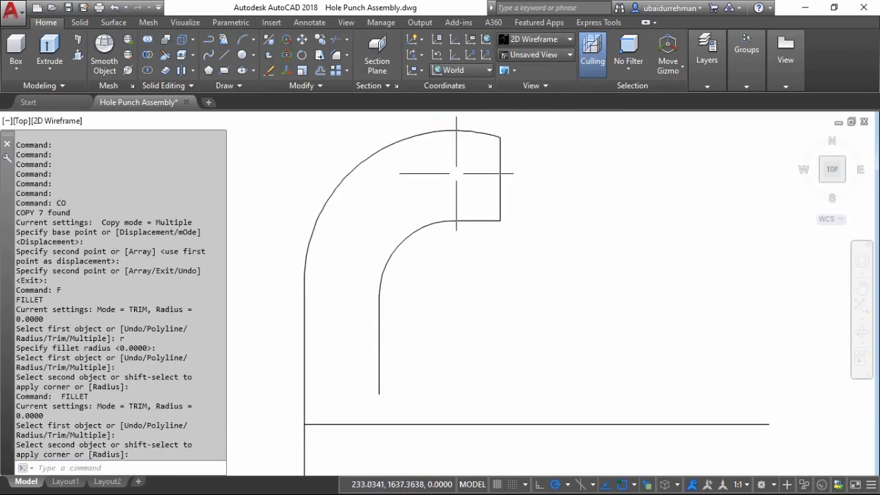
{"action": "key", "text": "ctrl+z"}
Draw a straight line capping the top end of the elbow outline
{"action": "type", "text": "L"}
{"action": "key", "text": "Return"}
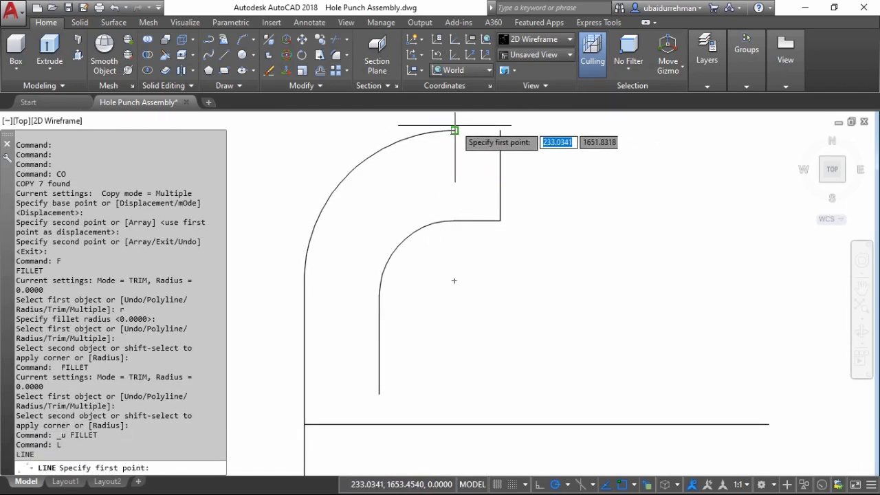
{"action": "left_click", "coordinate": [454, 130]}
{"action": "left_click", "coordinate": [500, 130]}
{"action": "key", "text": "Return"}
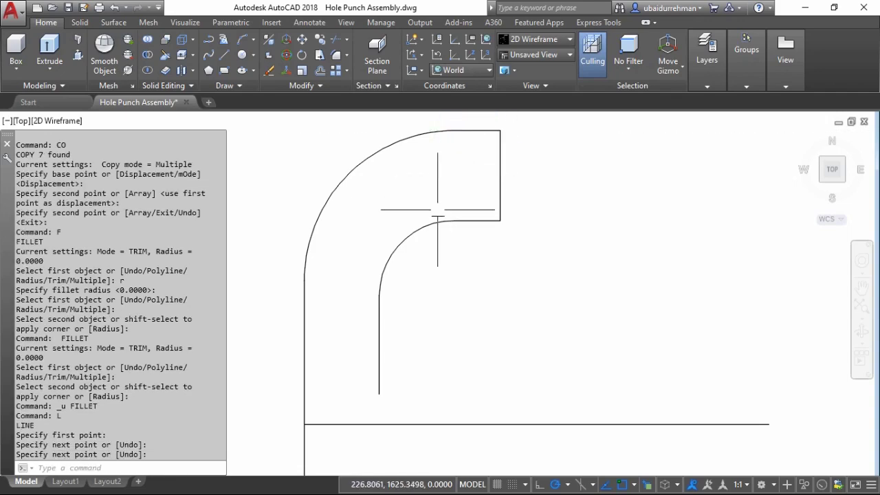
Square off the elbow's bottom corners with zero-radius fillets
{"action": "middle_click_drag", "start_coordinate": [398, 321], "coordinate": [426, 300]}
{"action": "key", "text": "Return"}
{"action": "left_click", "coordinate": [406, 355]}
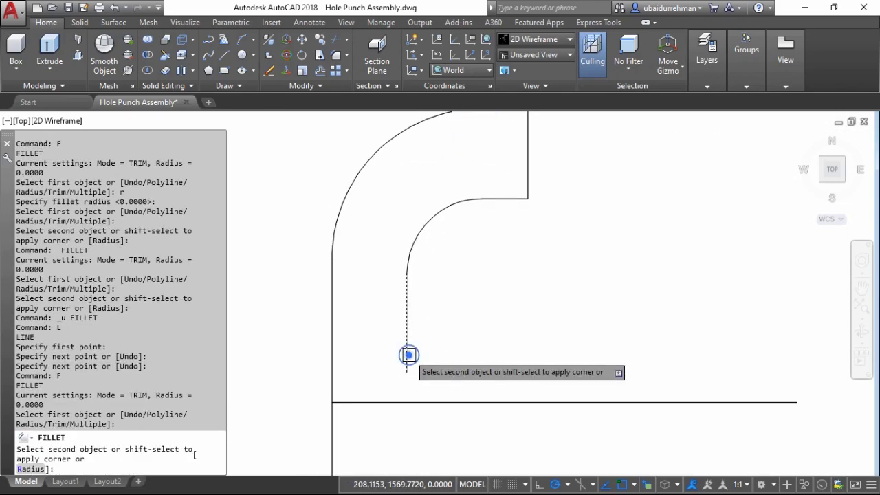
{"action": "left_click", "coordinate": [352, 401]}
{"action": "key", "text": "Return"}
{"action": "left_click", "coordinate": [333, 389]}
{"action": "scroll", "coordinate": [385, 334], "scroll_direction": "down", "scroll_amount": 3}
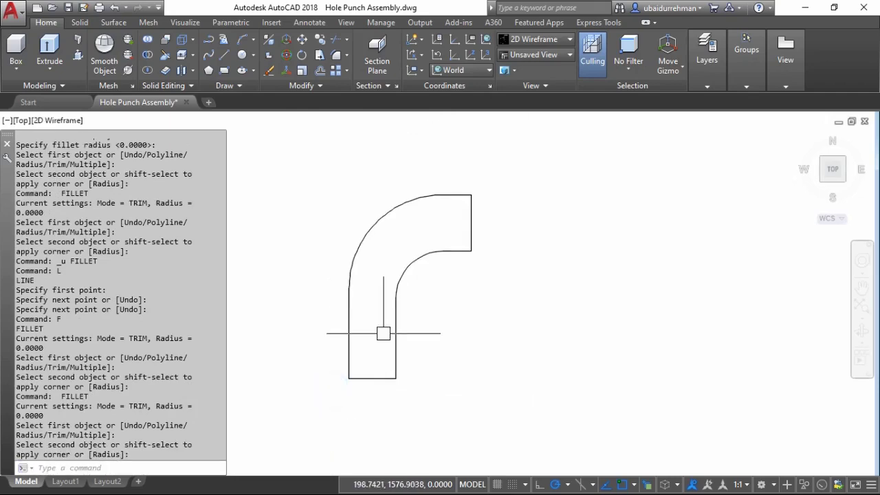
{"action": "scroll", "coordinate": [526, 358], "scroll_direction": "down", "scroll_amount": 3}
{"action": "middle_click_drag", "start_coordinate": [526, 357], "coordinate": [488, 326]}
{"action": "type", "text": "join"}
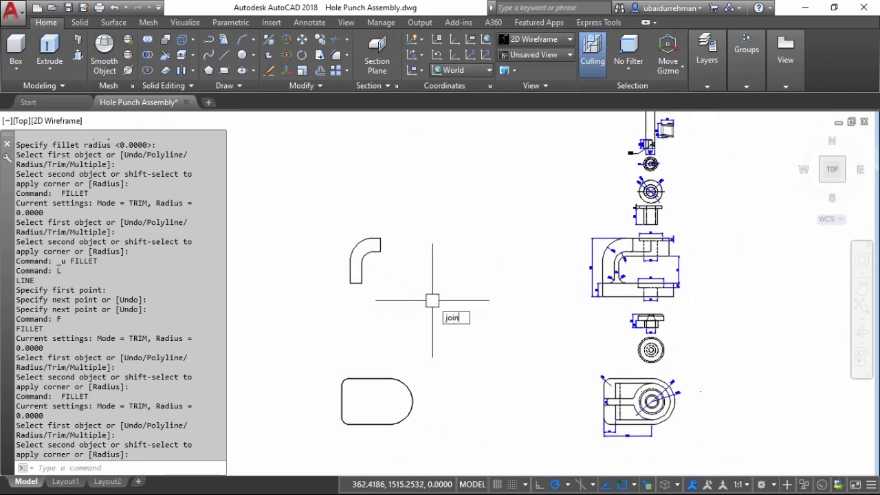
Join the eight elbow outline pieces into one polyline
{"action": "key", "text": "Return"}
{"action": "left_click", "coordinate": [422, 220]}
{"action": "left_click", "coordinate": [281, 328]}
{"action": "key", "text": "Return"}
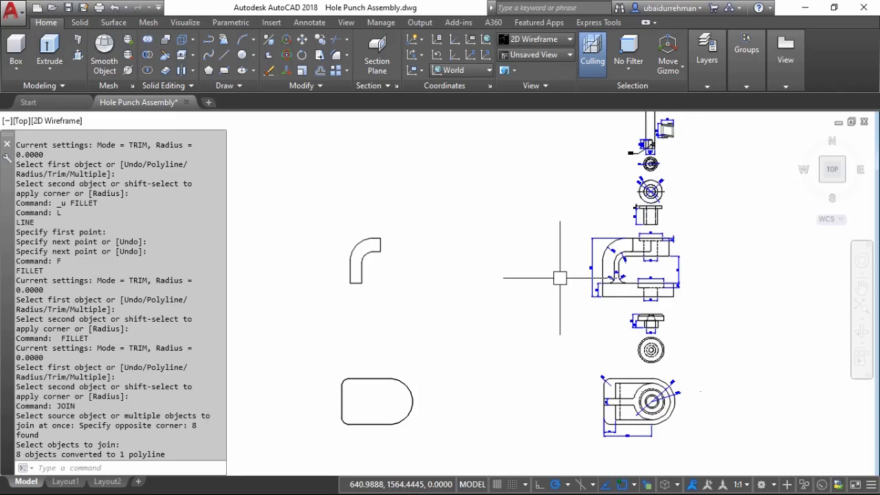
Select the frame's inner horizontal edges, R25 curve, vertical edges and base top line
{"action": "scroll", "coordinate": [639, 273], "scroll_direction": "up", "scroll_amount": 2}
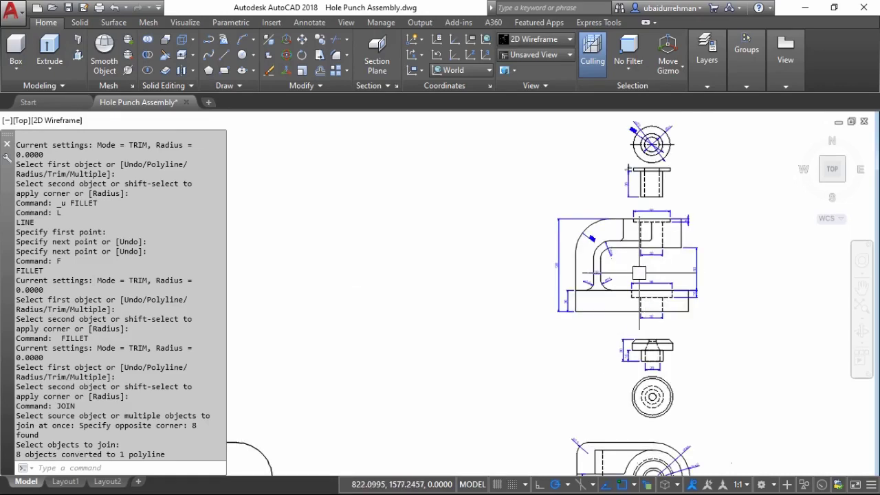
{"action": "scroll", "coordinate": [638, 282], "scroll_direction": "up", "scroll_amount": 3}
{"action": "scroll", "coordinate": [637, 296], "scroll_direction": "up", "scroll_amount": 1}
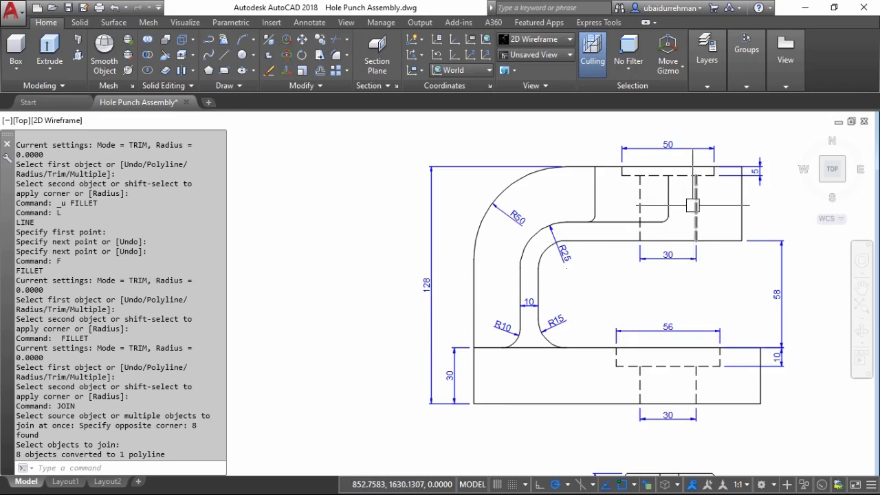
{"action": "scroll", "coordinate": [693, 205], "scroll_direction": "up", "scroll_amount": 2}
{"action": "left_click", "coordinate": [577, 239]}
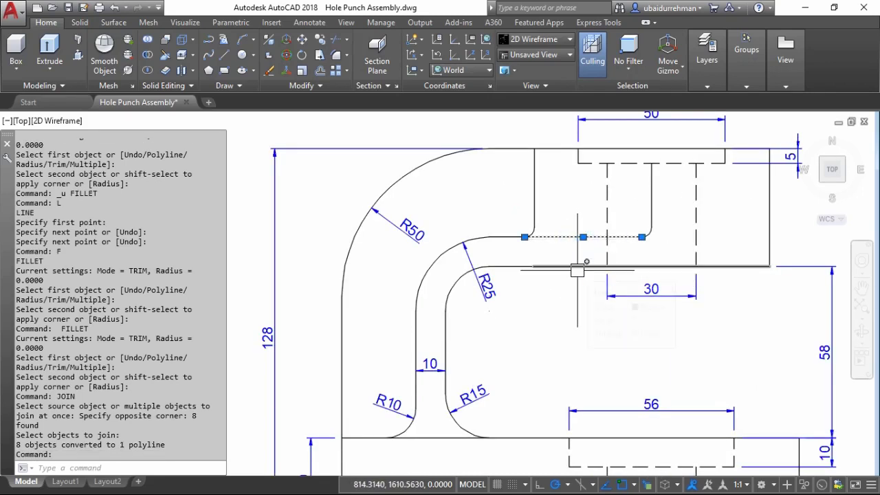
{"action": "left_click", "coordinate": [577, 269]}
{"action": "left_click", "coordinate": [509, 267]}
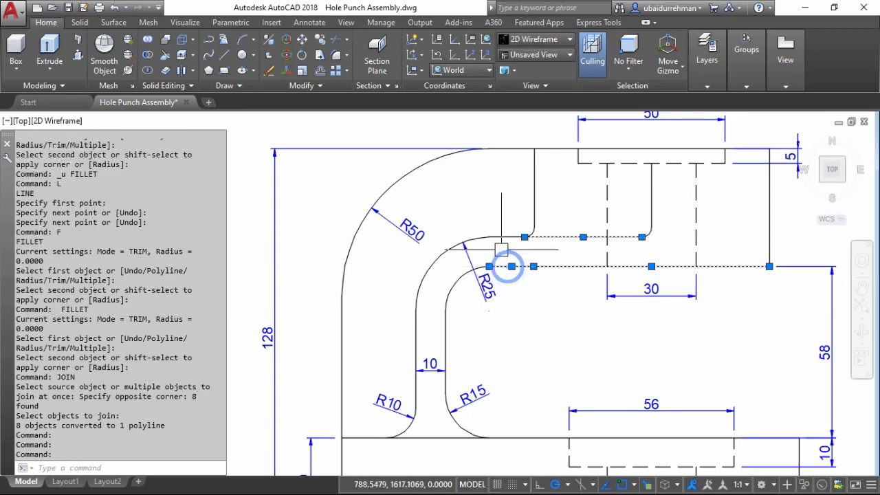
{"action": "left_click", "coordinate": [423, 282]}
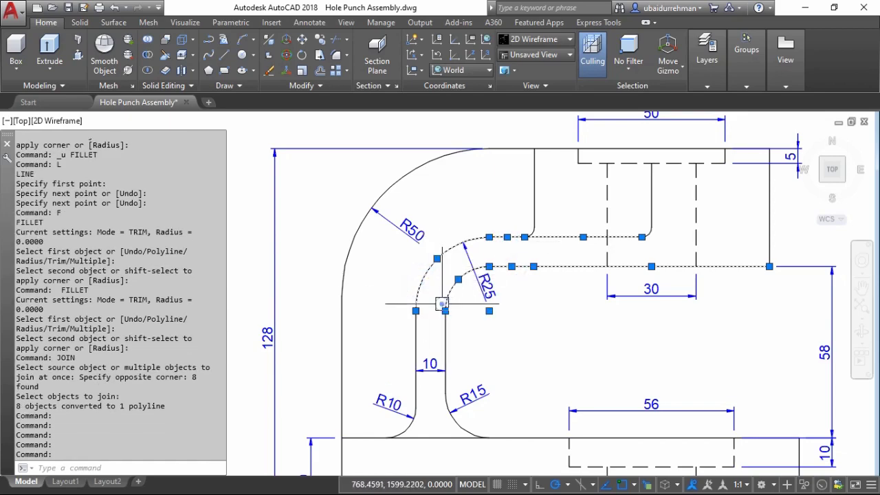
{"action": "left_click", "coordinate": [442, 303]}
{"action": "left_click", "coordinate": [416, 358]}
{"action": "left_click", "coordinate": [432, 434]}
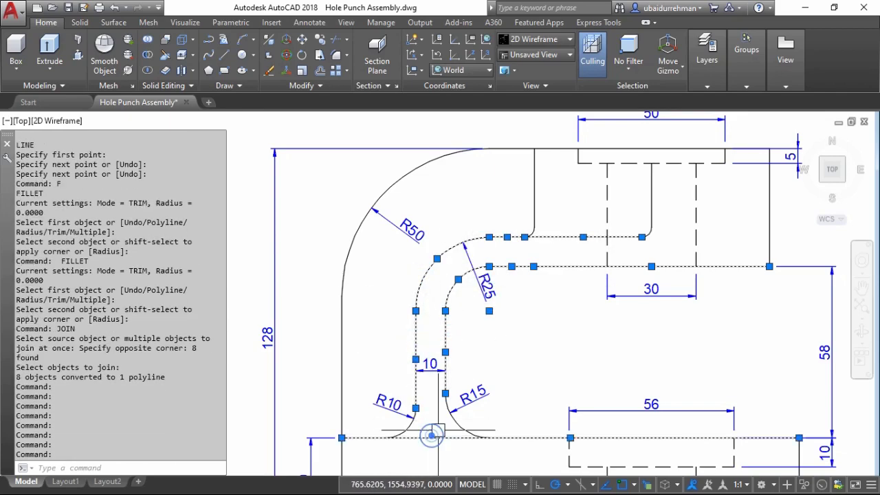
{"action": "scroll", "coordinate": [757, 227], "scroll_direction": "down", "scroll_amount": 3}
{"action": "scroll", "coordinate": [756, 227], "scroll_direction": "down", "scroll_amount": 3}
{"action": "scroll", "coordinate": [756, 227], "scroll_direction": "down", "scroll_amount": 2}
Begin copying the selected edges into open space, then cancel the copy
{"action": "middle_click_drag", "start_coordinate": [628, 278], "coordinate": [587, 296]}
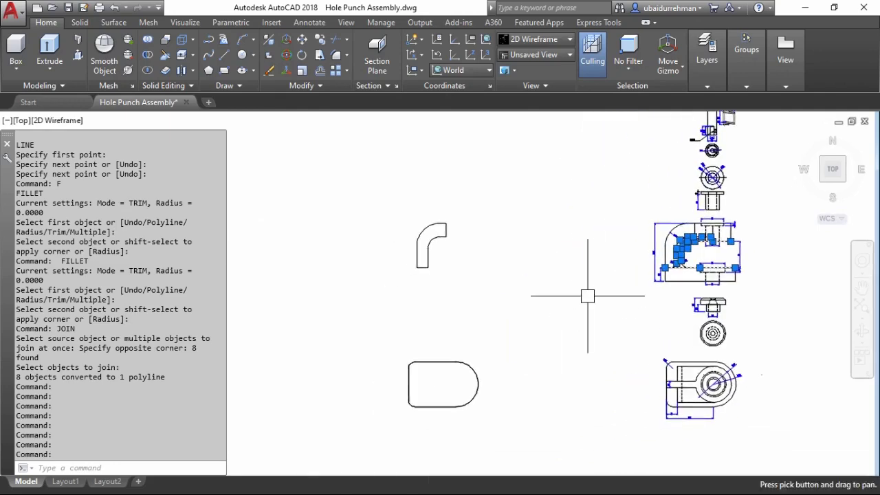
{"action": "type", "text": "co"}
{"action": "key", "text": "Return"}
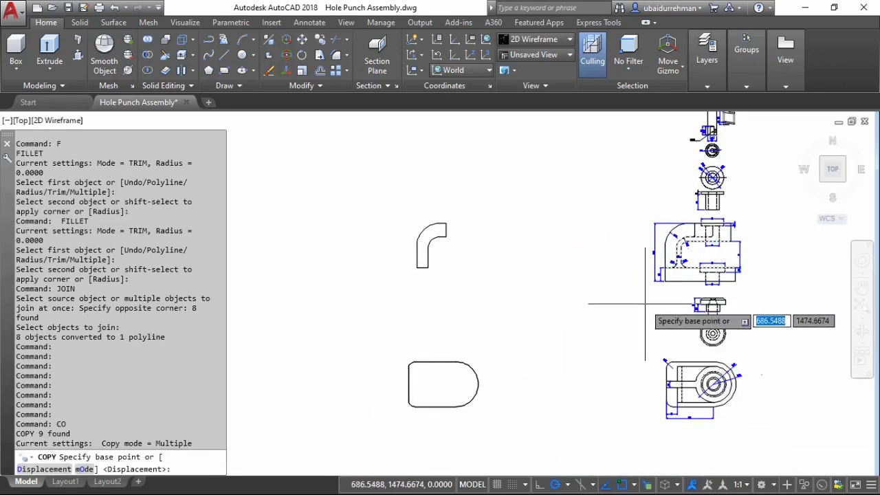
{"action": "left_click", "coordinate": [651, 308]}
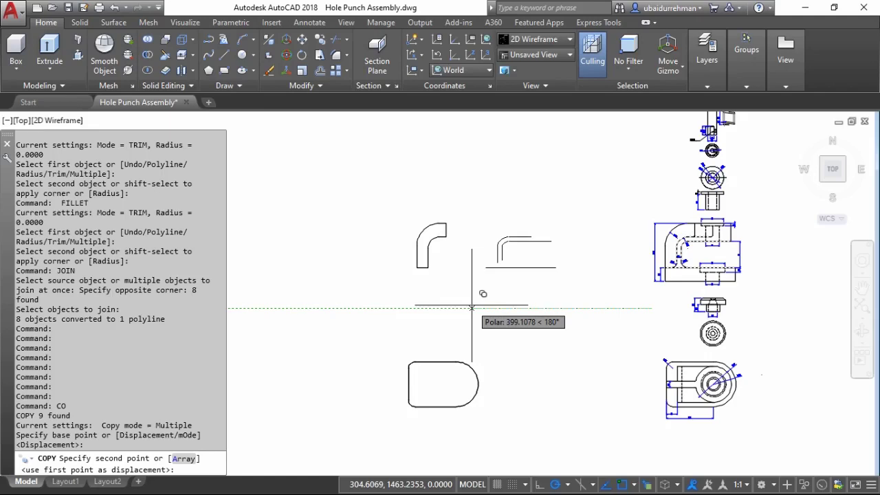
{"action": "key", "text": "Escape"}
Select the top boss's inner lines, inner curves, lower curve and bottom line
{"action": "scroll", "coordinate": [647, 241], "scroll_direction": "up", "scroll_amount": 5}
{"action": "left_click", "coordinate": [557, 196]}
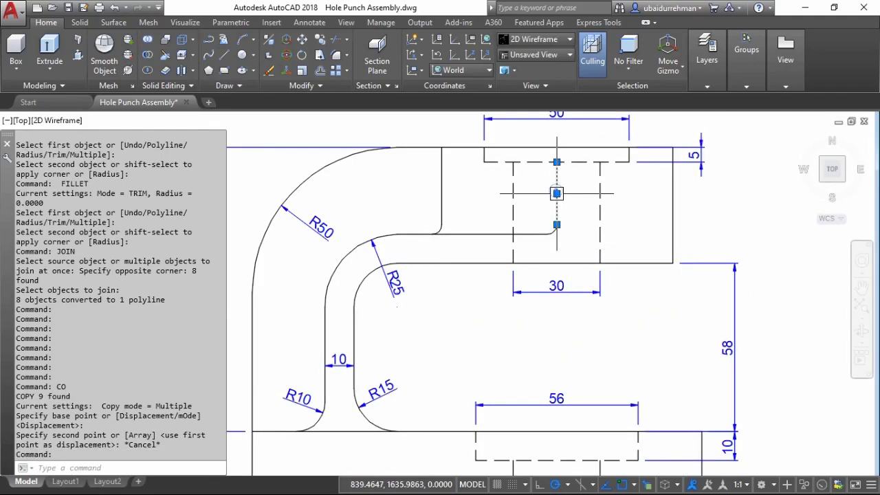
{"action": "left_click", "coordinate": [533, 233]}
{"action": "left_click", "coordinate": [527, 264]}
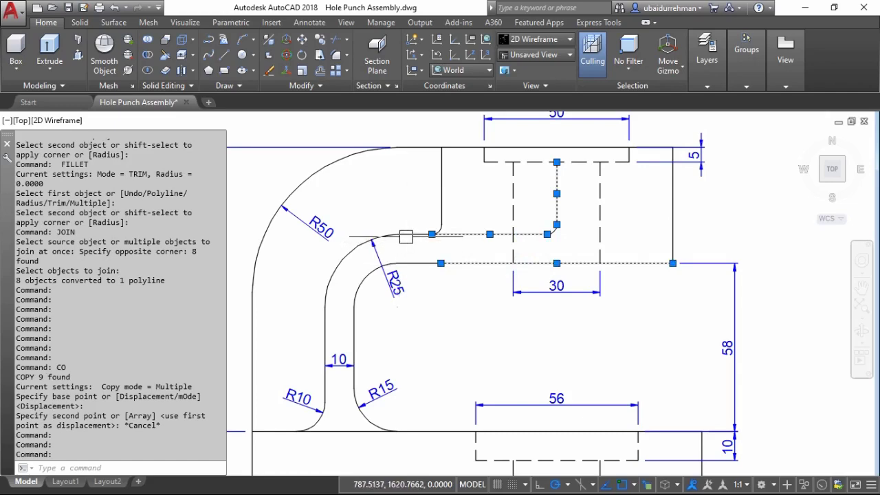
{"action": "left_click", "coordinate": [412, 234]}
{"action": "left_click", "coordinate": [412, 264]}
{"action": "left_click", "coordinate": [336, 274]}
{"action": "left_click", "coordinate": [355, 289]}
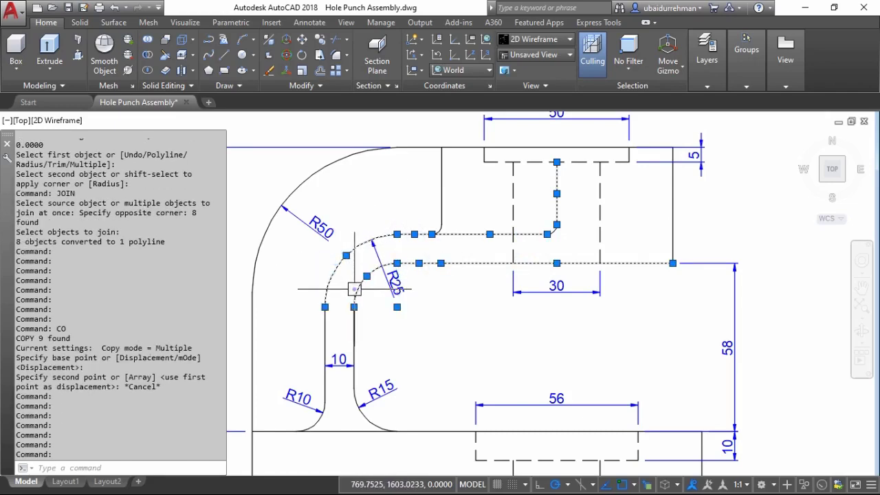
{"action": "left_click", "coordinate": [353, 334]}
{"action": "left_click", "coordinate": [356, 416]}
{"action": "left_click", "coordinate": [342, 431]}
{"action": "scroll", "coordinate": [611, 321], "scroll_direction": "down", "scroll_amount": 10}
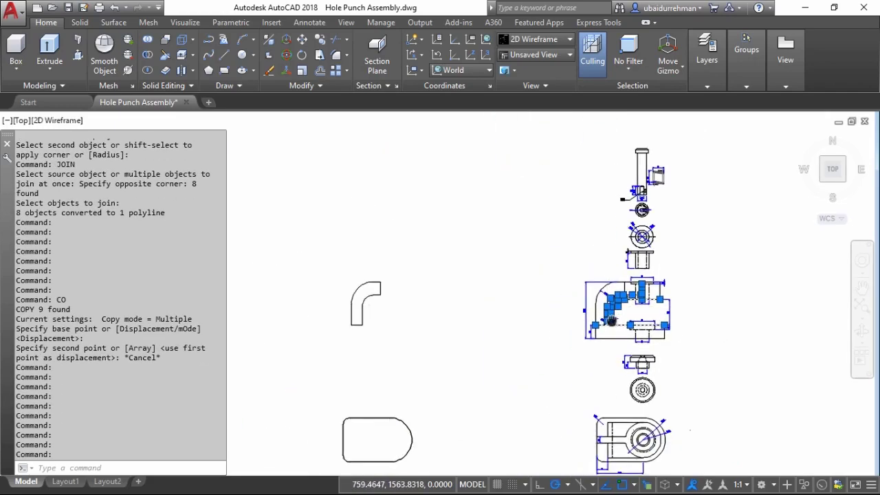
Copy the selected inner elbow edges into open space to the left
{"action": "type", "text": "CO"}
{"action": "key", "text": "Return"}
{"action": "left_click", "coordinate": [617, 356]}
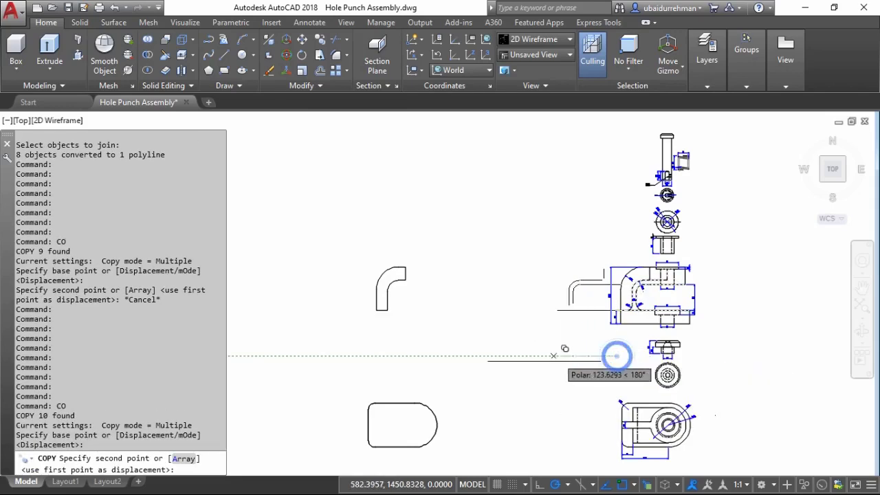
{"action": "left_click", "coordinate": [448, 355]}
{"action": "scroll", "coordinate": [482, 339], "scroll_direction": "up", "scroll_amount": 5}
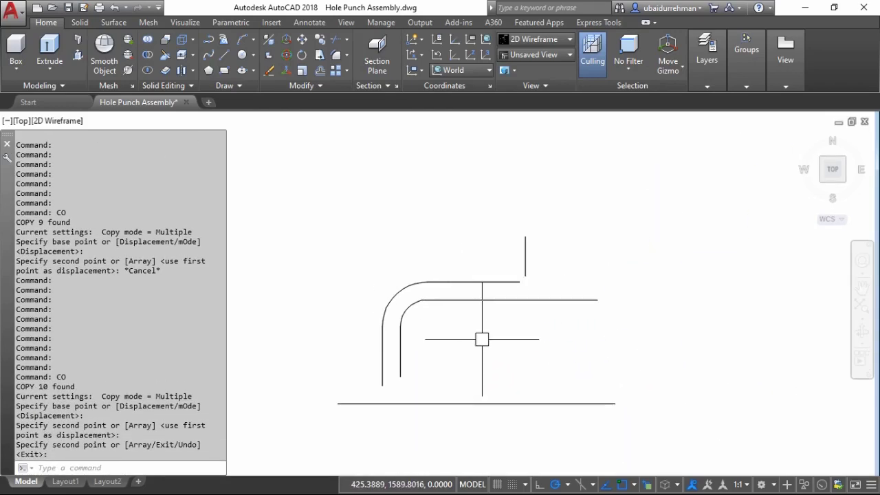
{"action": "type", "text": "f"}
Close the copy's inner and outer top corners with zero-radius fillets
{"action": "key", "text": "Return"}
{"action": "left_click", "coordinate": [506, 282]}
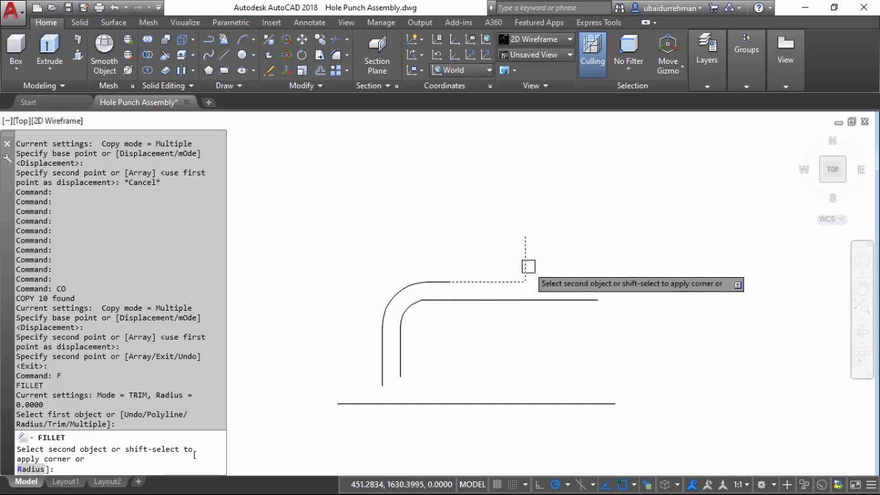
{"action": "key", "text": "Escape"}
{"action": "type", "text": "F"}
{"action": "key", "text": "Return"}
{"action": "left_click", "coordinate": [506, 301]}
{"action": "left_click", "coordinate": [527, 262]}
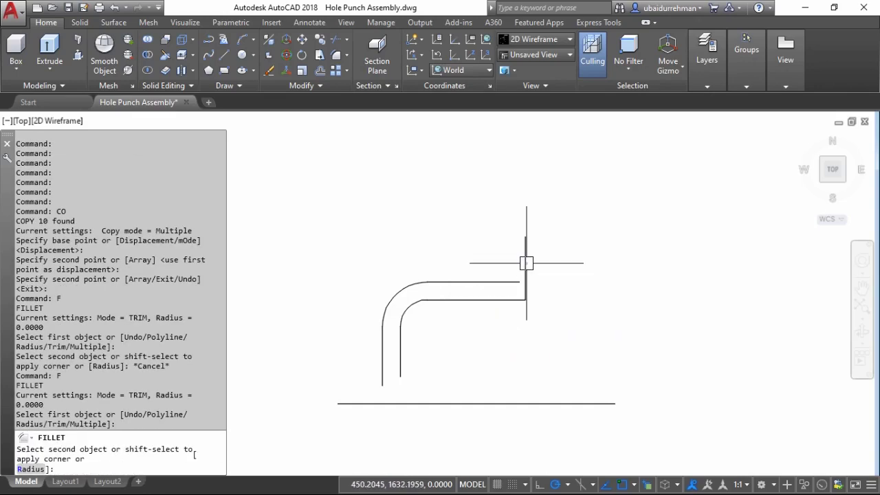
{"action": "key", "text": "Return"}
{"action": "left_click", "coordinate": [522, 285]}
{"action": "left_click", "coordinate": [524, 289]}
Close the copy's inner and outer bottom corners with zero-radius fillets
{"action": "key", "text": "Return"}
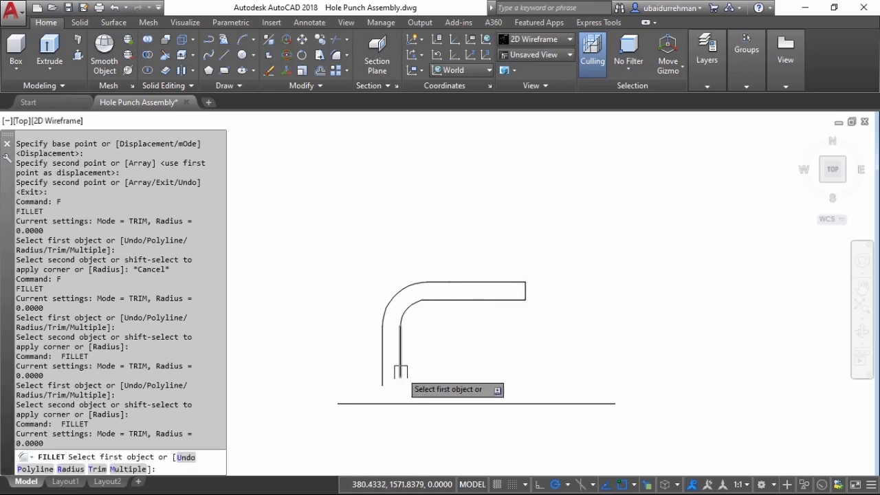
{"action": "left_click", "coordinate": [400, 376]}
{"action": "left_click", "coordinate": [394, 404]}
{"action": "key", "text": "Return"}
{"action": "left_click", "coordinate": [383, 369]}
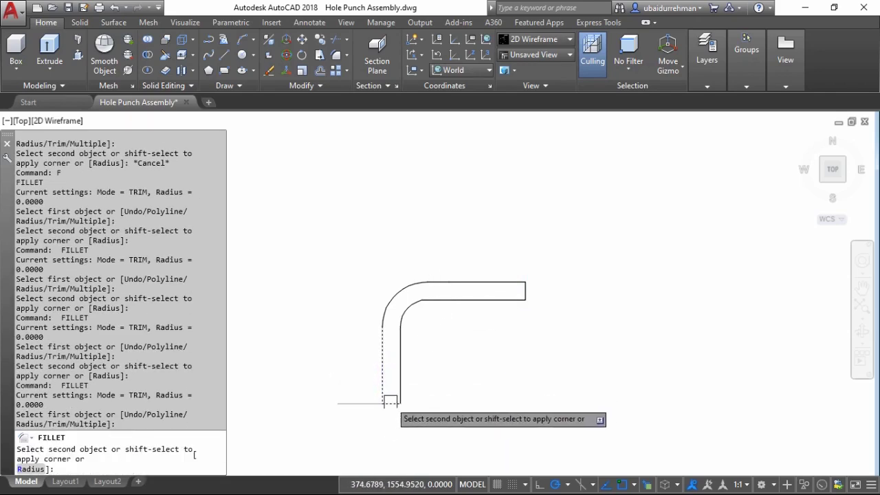
{"action": "scroll", "coordinate": [389, 403], "scroll_direction": "up", "scroll_amount": 3}
{"action": "left_click", "coordinate": [390, 403]}
{"action": "scroll", "coordinate": [478, 358], "scroll_direction": "down", "scroll_amount": 5}
{"action": "scroll", "coordinate": [478, 357], "scroll_direction": "down", "scroll_amount": 4}
{"action": "middle_click_drag", "start_coordinate": [531, 360], "coordinate": [501, 281]}
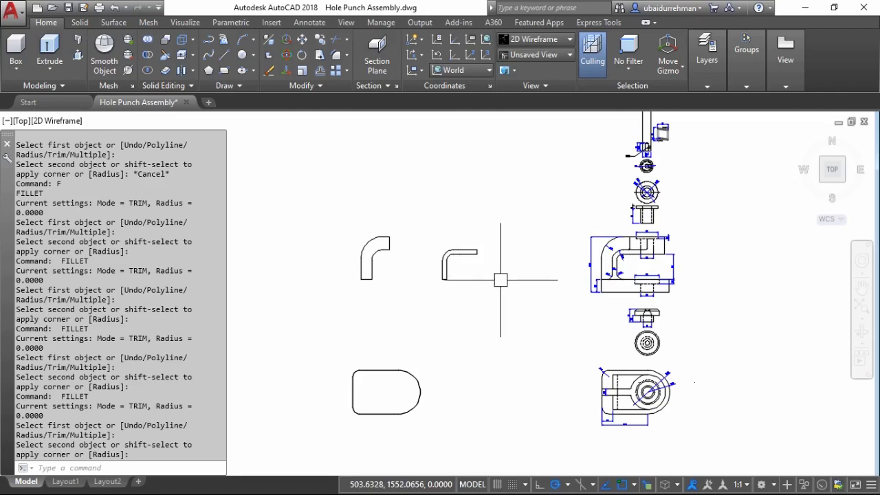
{"action": "scroll", "coordinate": [639, 264], "scroll_direction": "up", "scroll_amount": 2}
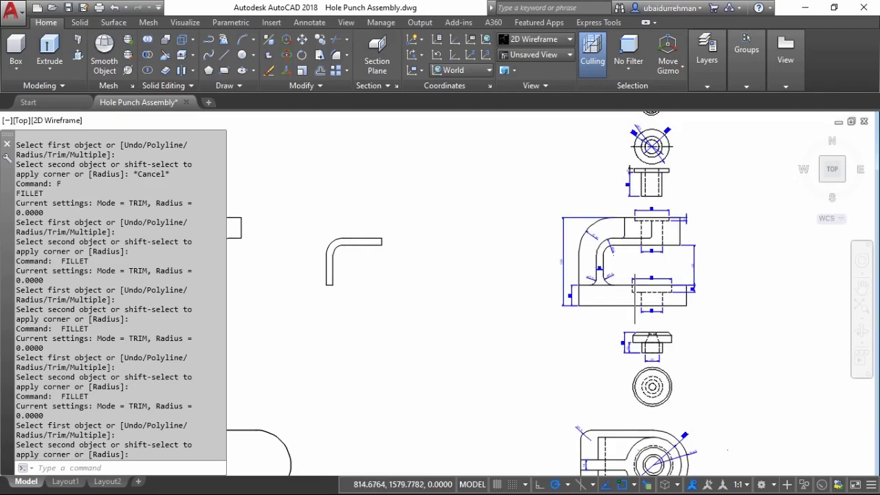
{"action": "scroll", "coordinate": [645, 234], "scroll_direction": "down", "scroll_amount": 1}
{"action": "scroll", "coordinate": [650, 238], "scroll_direction": "up", "scroll_amount": 3}
{"action": "scroll", "coordinate": [654, 241], "scroll_direction": "up", "scroll_amount": 2}
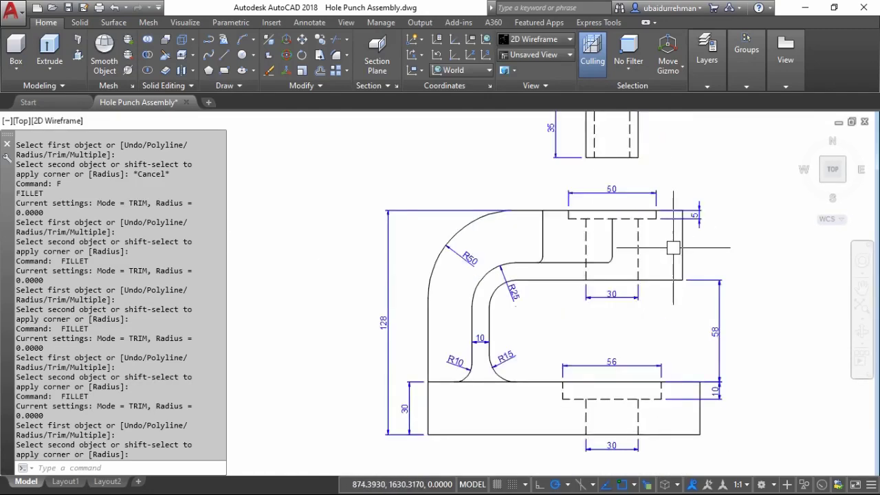
{"action": "scroll", "coordinate": [658, 245], "scroll_direction": "up", "scroll_amount": 2}
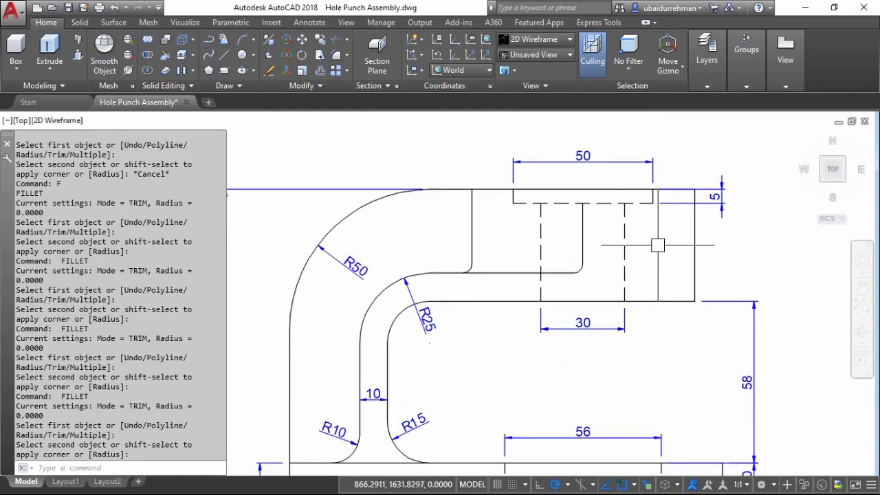
{"action": "type", "text": "di"}
{"action": "key", "text": "Return"}
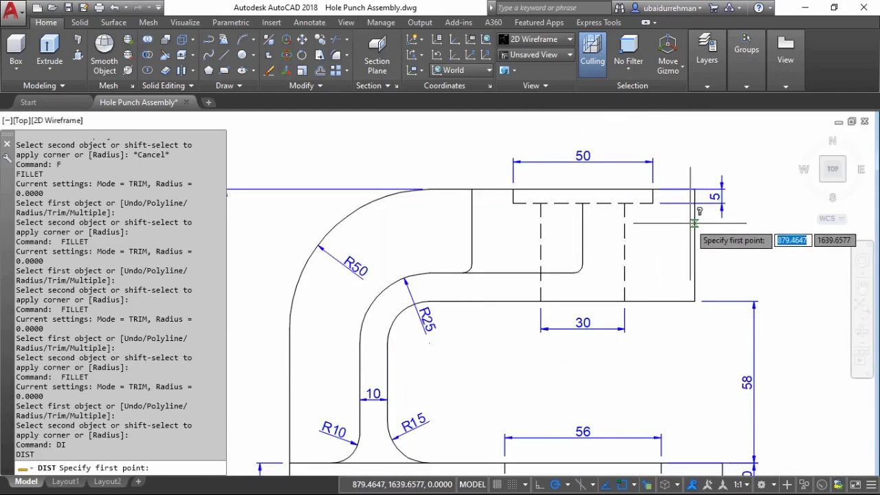
{"action": "left_click", "coordinate": [693, 221]}
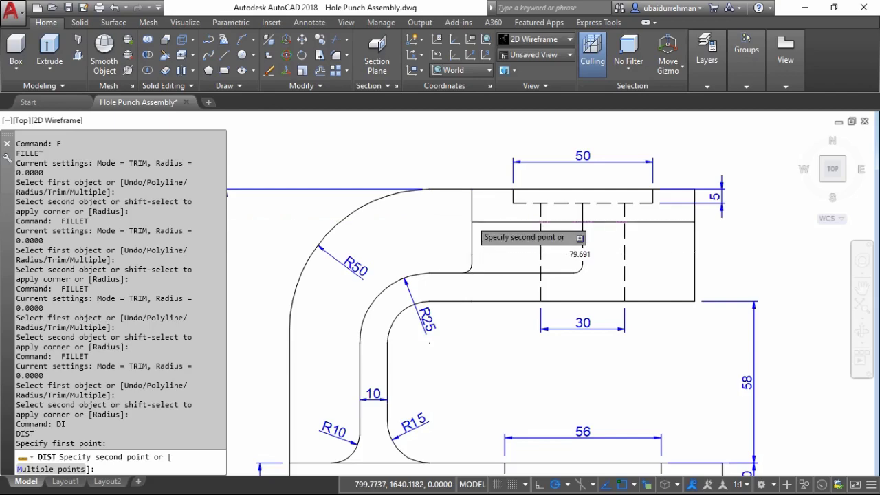
{"action": "key", "text": "Escape"}
{"action": "scroll", "coordinate": [429, 342], "scroll_direction": "down", "scroll_amount": 2}
{"action": "scroll", "coordinate": [429, 342], "scroll_direction": "down", "scroll_amount": 2}
{"action": "scroll", "coordinate": [430, 342], "scroll_direction": "down", "scroll_amount": 2}
{"action": "middle_click_drag", "start_coordinate": [686, 358], "coordinate": [686, 317]}
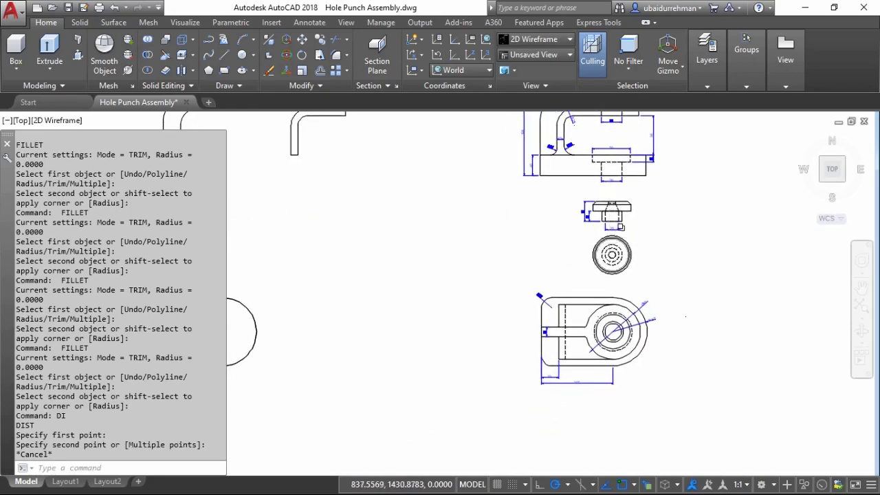
{"action": "scroll", "coordinate": [625, 336], "scroll_direction": "up", "scroll_amount": 2}
{"action": "scroll", "coordinate": [626, 336], "scroll_direction": "up", "scroll_amount": 4}
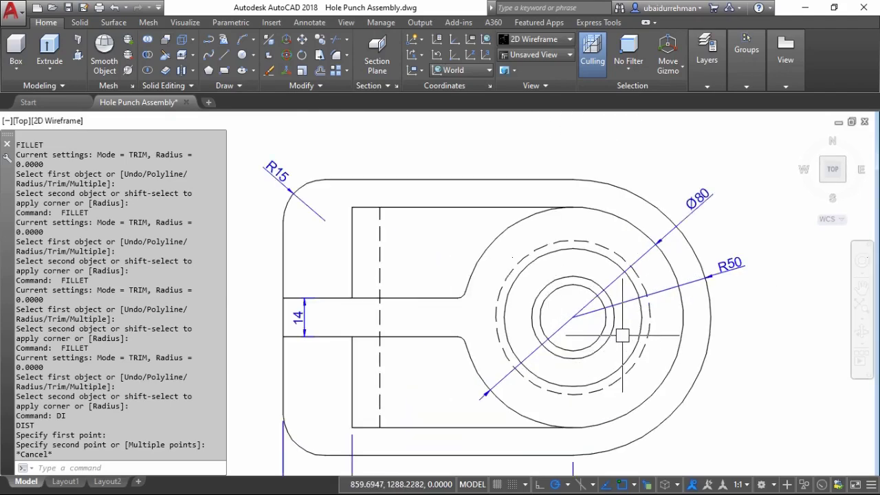
{"action": "left_click", "coordinate": [617, 218]}
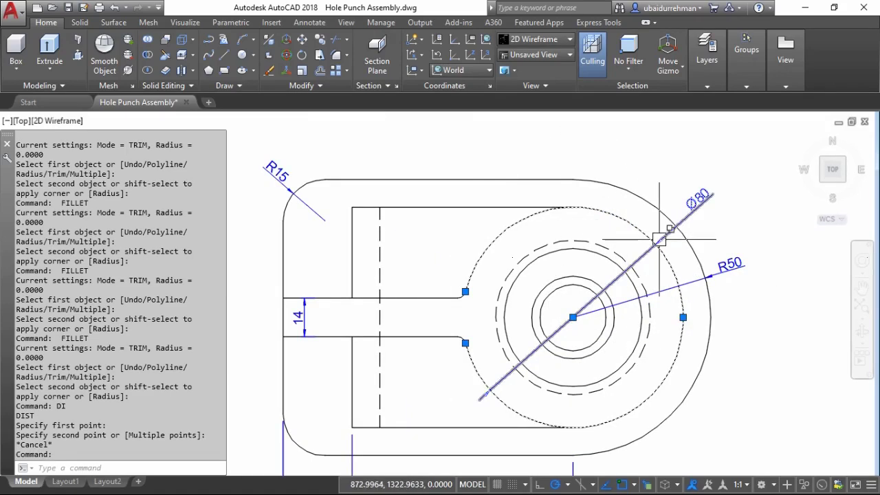
{"action": "key", "text": "Escape"}
{"action": "key", "text": "Escape"}
{"action": "key", "text": "Escape"}
{"action": "scroll", "coordinate": [674, 284], "scroll_direction": "down", "scroll_amount": 2}
{"action": "scroll", "coordinate": [673, 284], "scroll_direction": "down", "scroll_amount": 2}
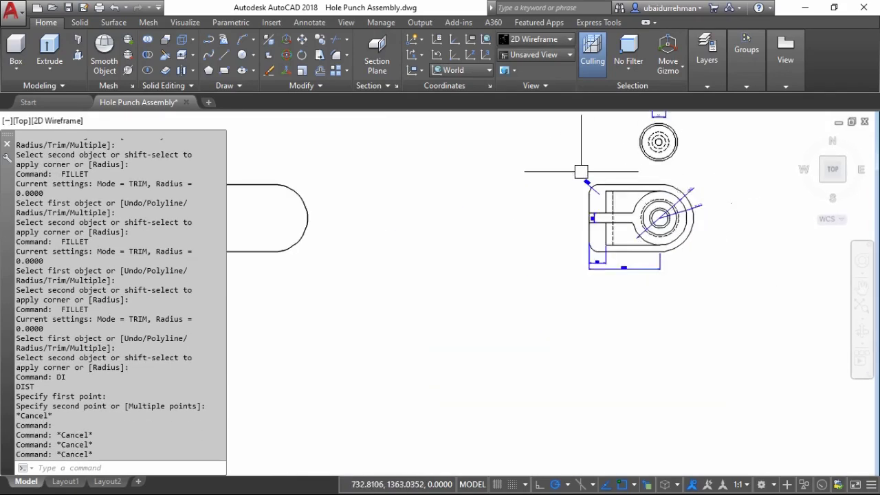
{"action": "scroll", "coordinate": [674, 283], "scroll_direction": "down", "scroll_amount": 2}
{"action": "scroll", "coordinate": [575, 284], "scroll_direction": "down", "scroll_amount": 2}
{"action": "scroll", "coordinate": [576, 296], "scroll_direction": "down", "scroll_amount": 1}
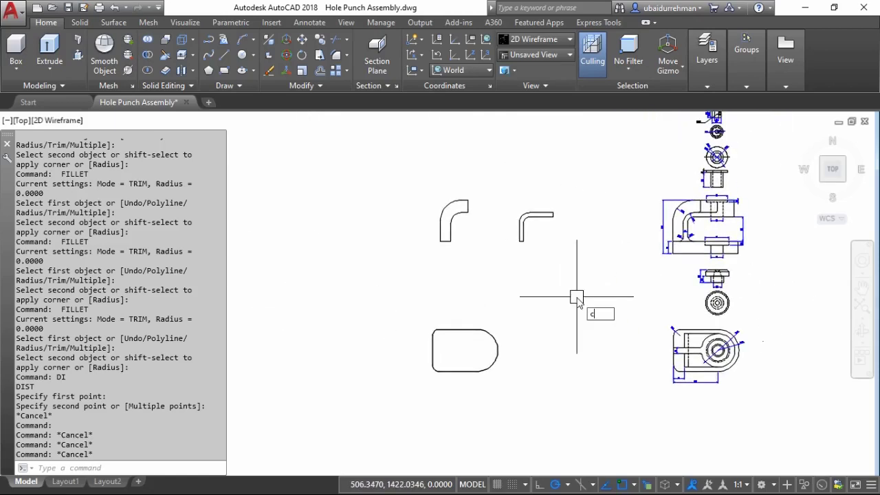
Draw an 80-diameter circle below the right profile
{"action": "key", "text": "Return"}
{"action": "left_click", "coordinate": [529, 292]}
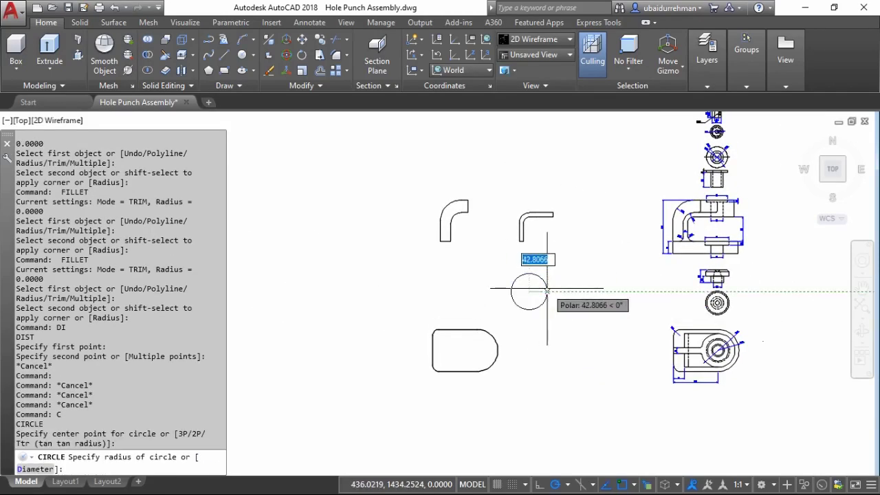
{"action": "type", "text": "d"}
{"action": "key", "text": "Return"}
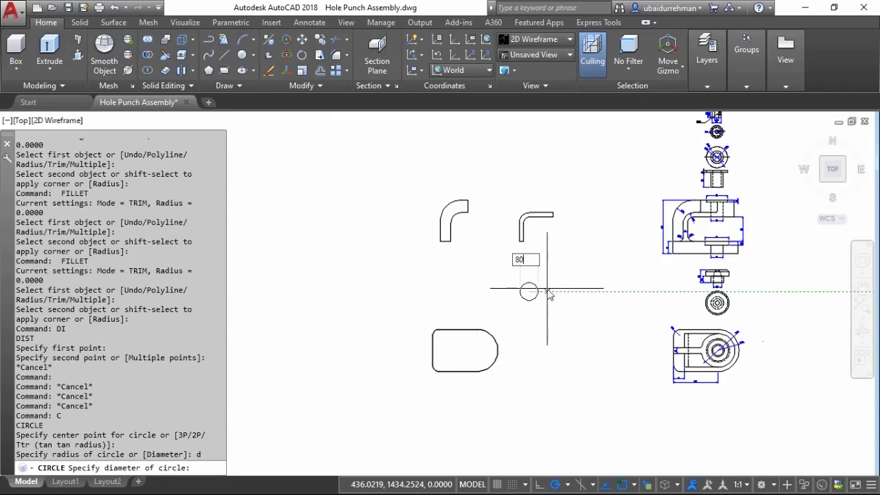
{"action": "key", "text": "Return"}
Join the right L-profile's ten segments into one polyline
{"action": "scroll", "coordinate": [548, 288], "scroll_direction": "up", "scroll_amount": 2}
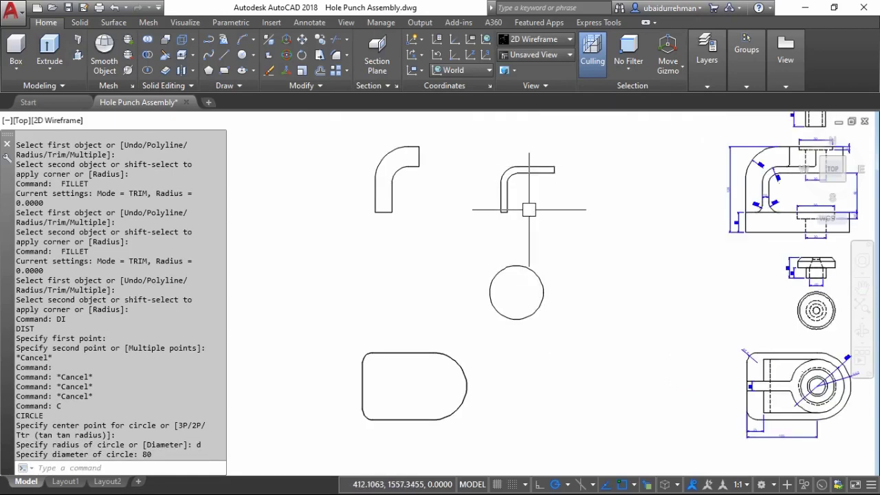
{"action": "type", "text": "joi"}
{"action": "key", "text": "Return"}
{"action": "left_click", "coordinate": [463, 236]}
{"action": "left_click", "coordinate": [570, 128]}
{"action": "key", "text": "Return"}
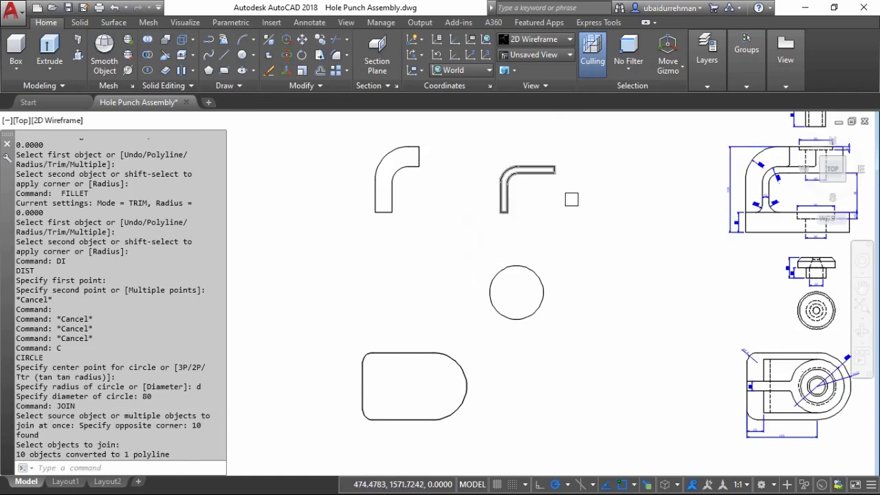
{"action": "scroll", "coordinate": [486, 279], "scroll_direction": "down", "scroll_amount": 2}
{"action": "scroll", "coordinate": [650, 238], "scroll_direction": "up", "scroll_amount": 4}
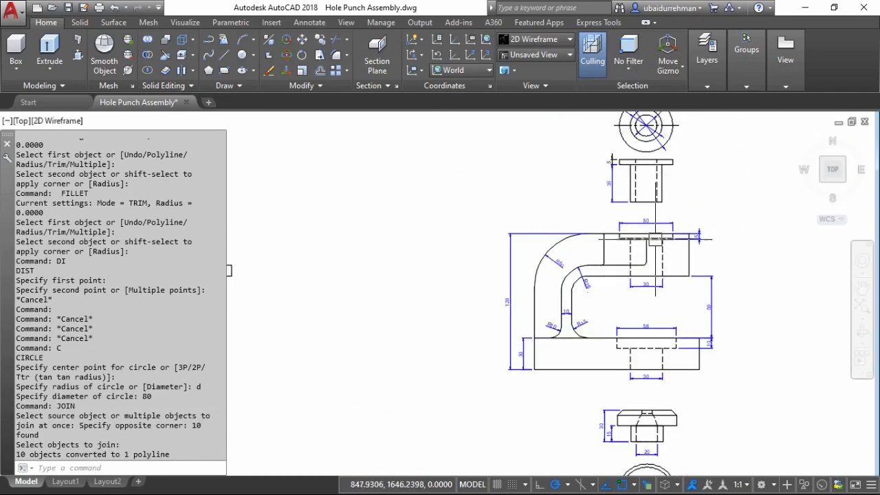
{"action": "scroll", "coordinate": [592, 297], "scroll_direction": "down", "scroll_amount": 2}
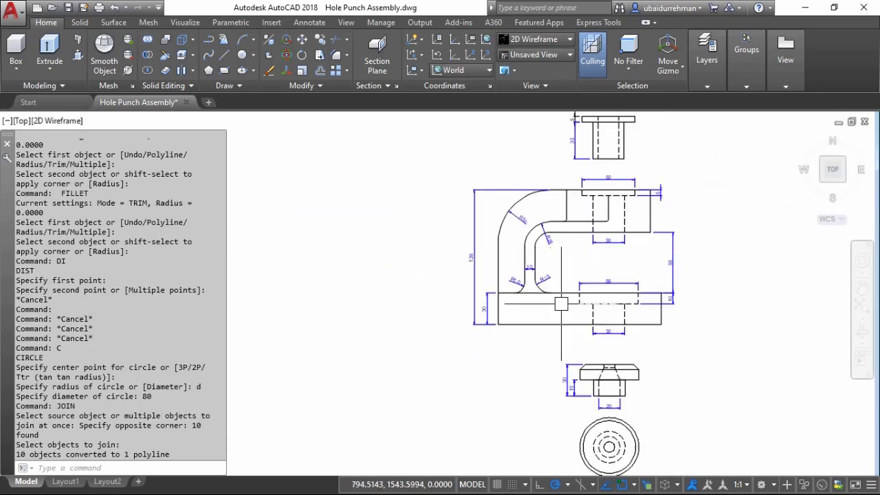
{"action": "scroll", "coordinate": [588, 260], "scroll_direction": "down", "scroll_amount": 3}
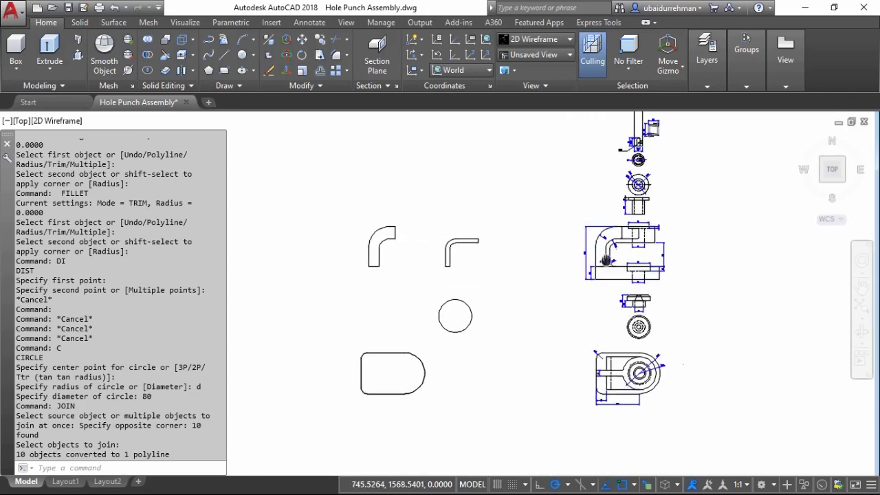
{"action": "scroll", "coordinate": [619, 248], "scroll_direction": "up", "scroll_amount": 1}
{"action": "scroll", "coordinate": [666, 213], "scroll_direction": "up", "scroll_amount": 1}
{"action": "scroll", "coordinate": [688, 227], "scroll_direction": "up", "scroll_amount": 5}
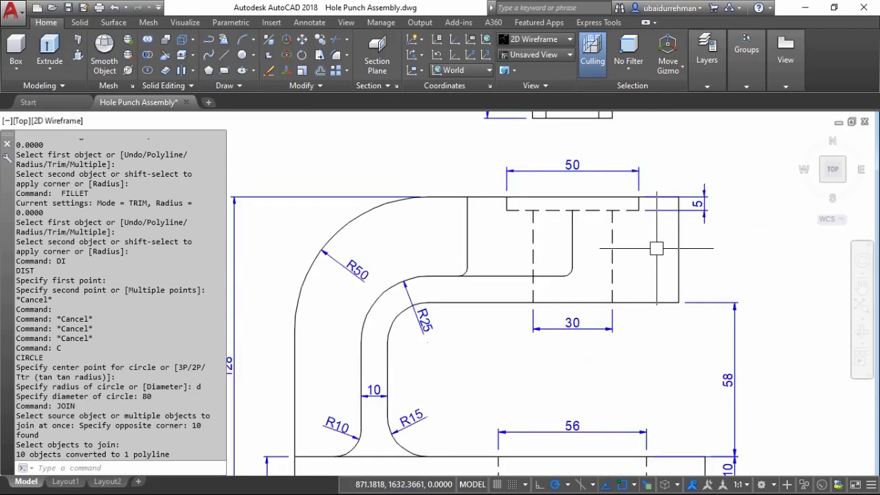
{"action": "type", "text": "i"}
{"action": "key", "text": "Return"}
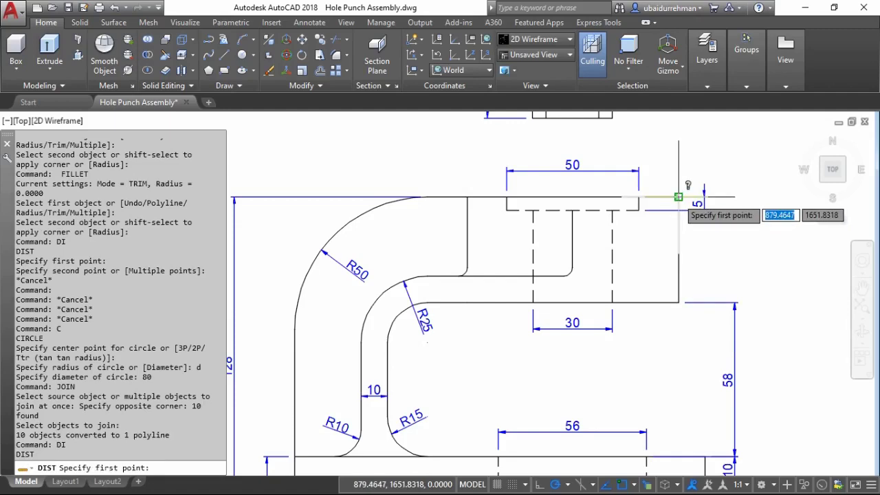
{"action": "left_click", "coordinate": [679, 198]}
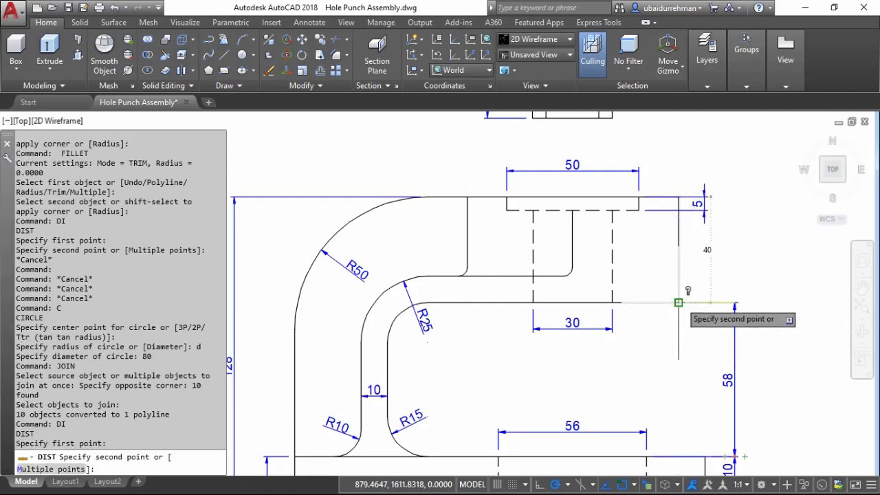
{"action": "key", "text": "Escape"}
{"action": "scroll", "coordinate": [680, 302], "scroll_direction": "down", "scroll_amount": 5}
{"action": "scroll", "coordinate": [536, 298], "scroll_direction": "down", "scroll_amount": 3}
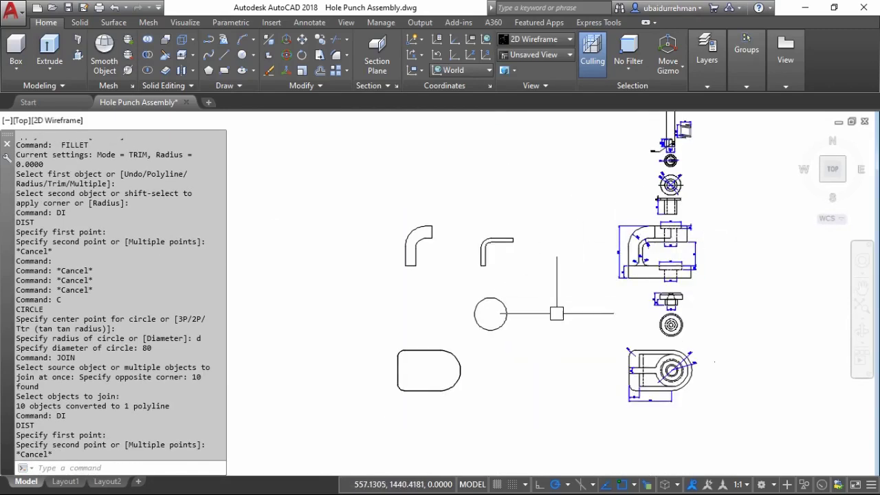
{"action": "scroll", "coordinate": [498, 312], "scroll_direction": "up", "scroll_amount": 2}
{"action": "type", "text": "EXT"}
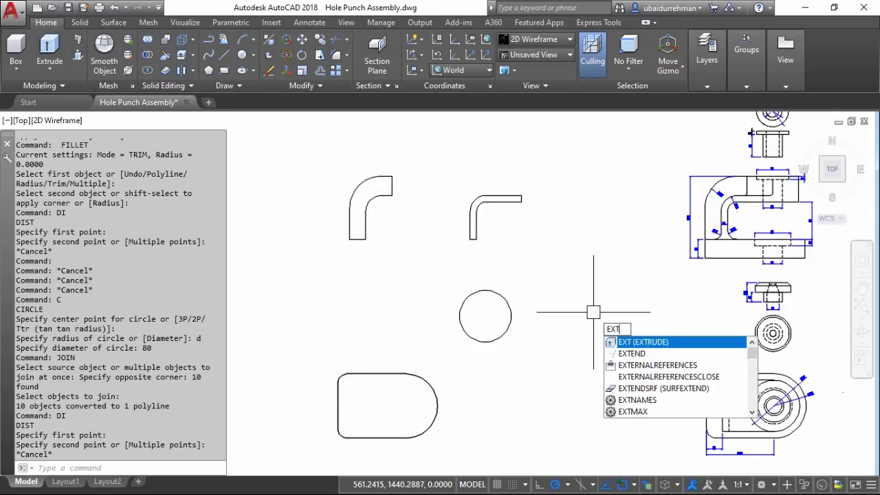
Extrude the circle to a height of 40
{"action": "key", "text": "Return"}
{"action": "left_click", "coordinate": [509, 303]}
{"action": "key", "text": "Return"}
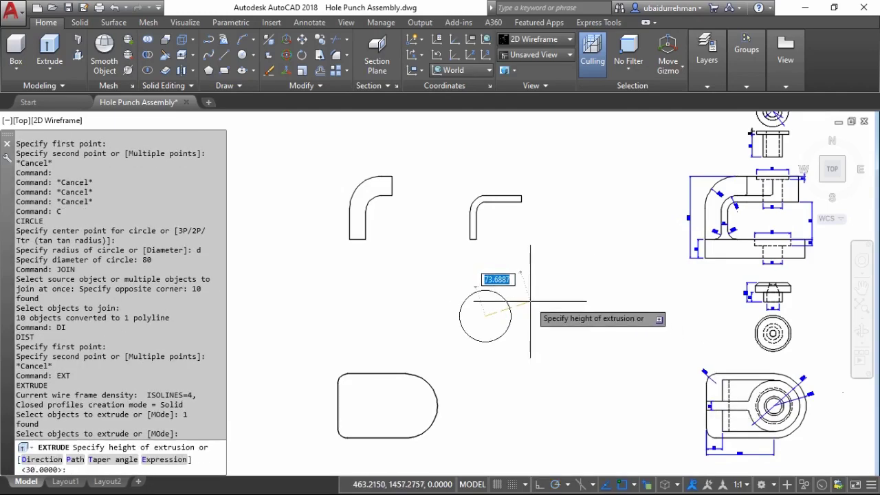
{"action": "type", "text": "40"}
{"action": "key", "text": "Return"}
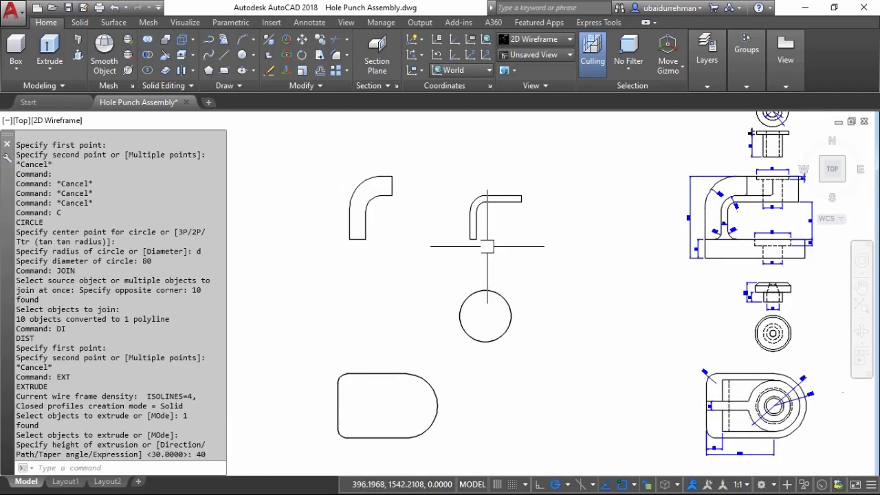
{"action": "scroll", "coordinate": [678, 309], "scroll_direction": "up", "scroll_amount": 1}
{"action": "scroll", "coordinate": [756, 406], "scroll_direction": "up", "scroll_amount": 5}
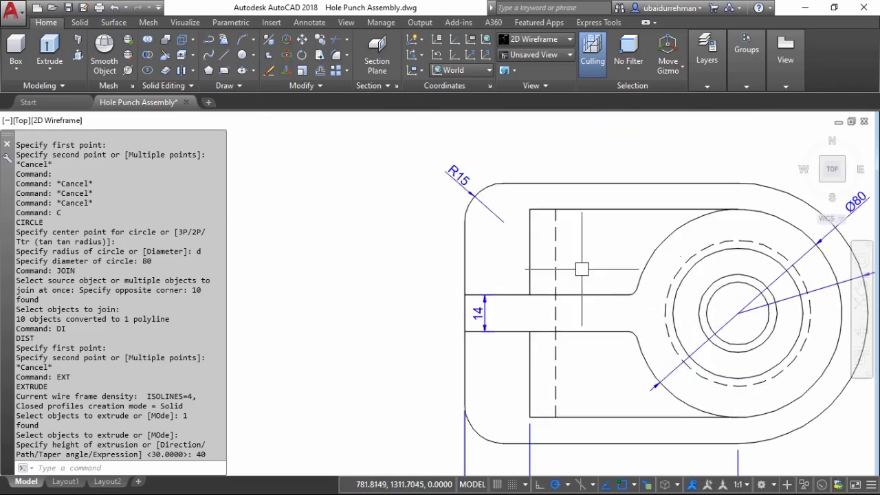
Begin measuring a distance from the pocket's top edge, then cancel it
{"action": "type", "text": "di"}
{"action": "key", "text": "Return"}
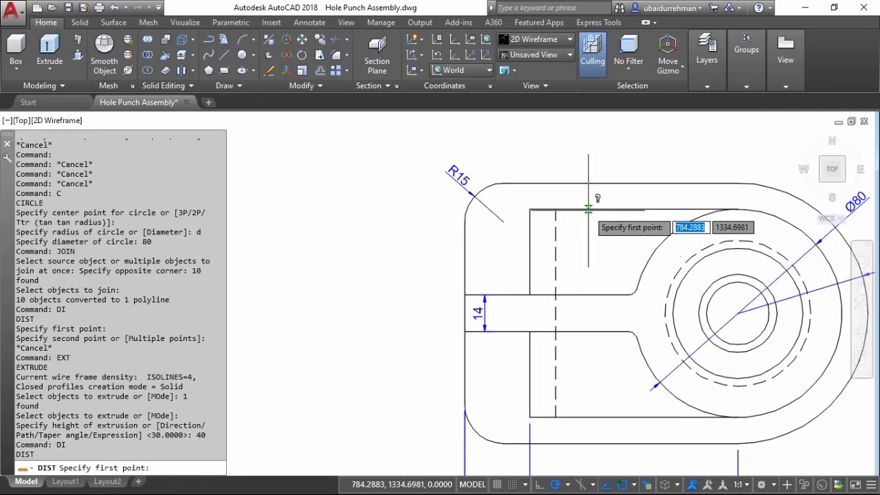
{"action": "left_click", "coordinate": [589, 209]}
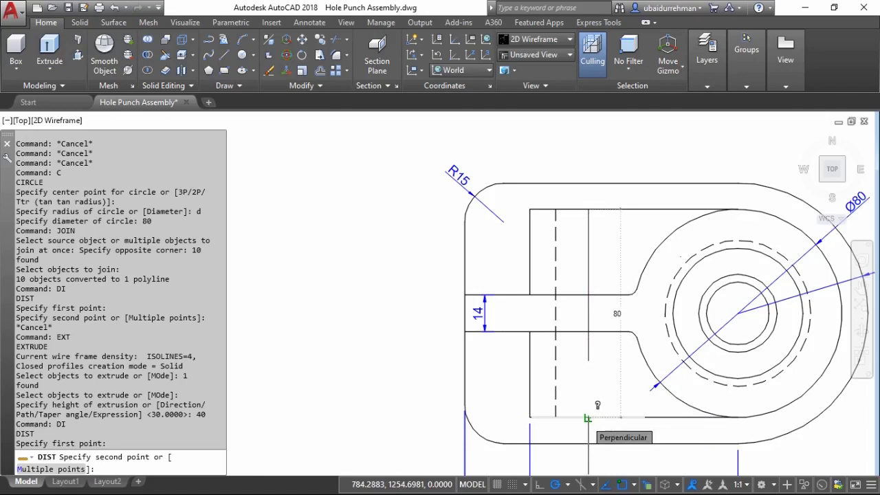
{"action": "key", "text": "Escape"}
{"action": "scroll", "coordinate": [627, 333], "scroll_direction": "down", "scroll_amount": 3}
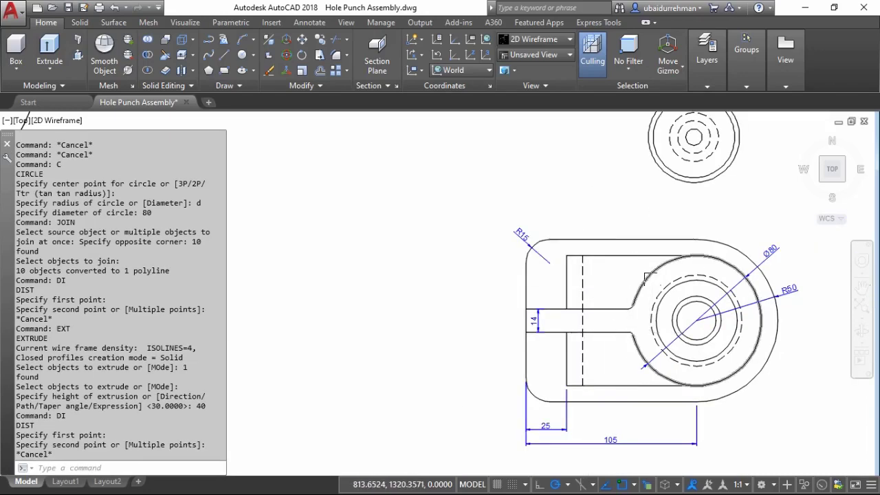
{"action": "scroll", "coordinate": [606, 313], "scroll_direction": "down", "scroll_amount": 2}
{"action": "middle_click_drag", "start_coordinate": [607, 312], "coordinate": [831, 420]}
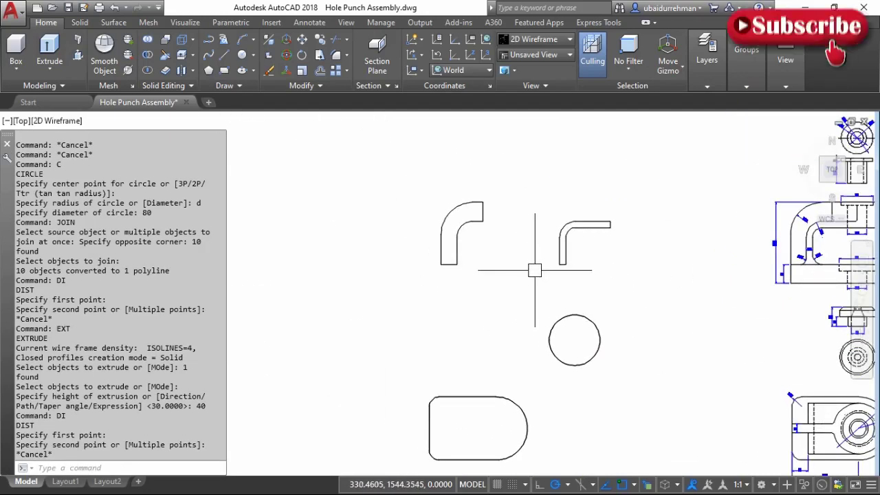
Extrude the right L-shaped profile to a height of 80
{"action": "type", "text": "ext"}
{"action": "key", "text": "Return"}
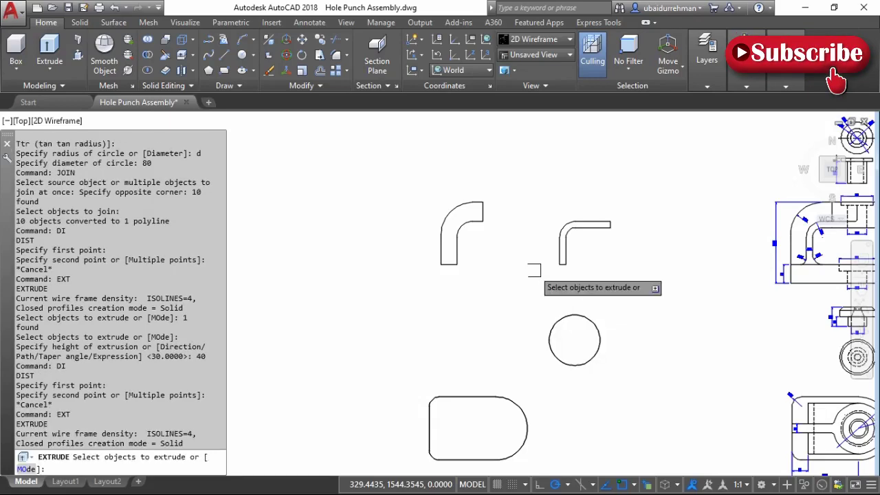
{"action": "left_click", "coordinate": [568, 227]}
{"action": "key", "text": "Return"}
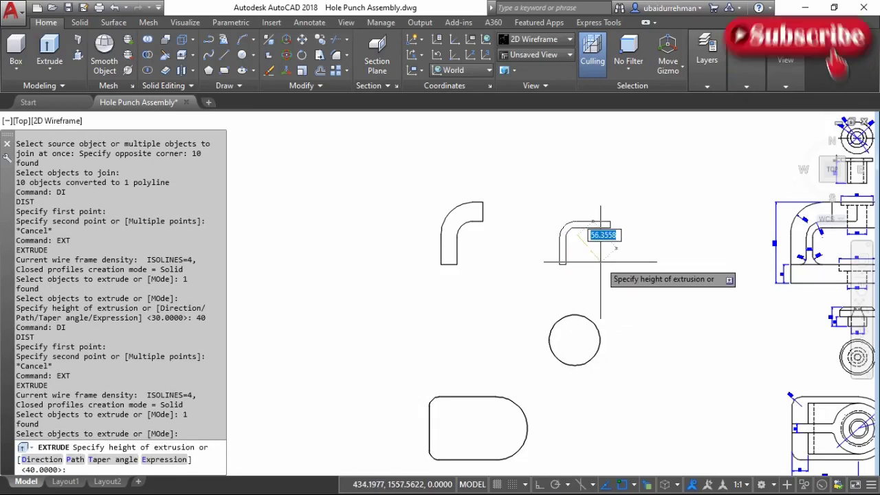
{"action": "type", "text": "80"}
{"action": "key", "text": "Return"}
Extrude the left L-shaped profile to a height of 14
{"action": "key", "text": "Return"}
{"action": "left_click", "coordinate": [464, 224]}
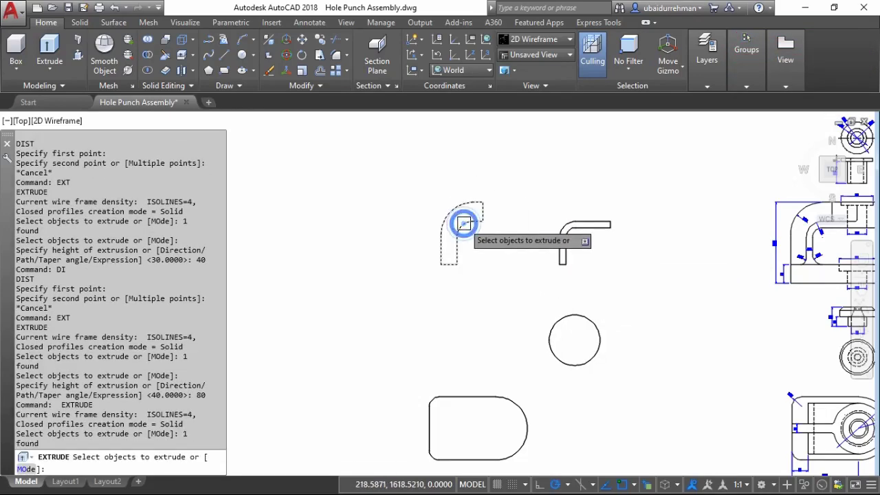
{"action": "key", "text": "Return"}
{"action": "type", "text": "14"}
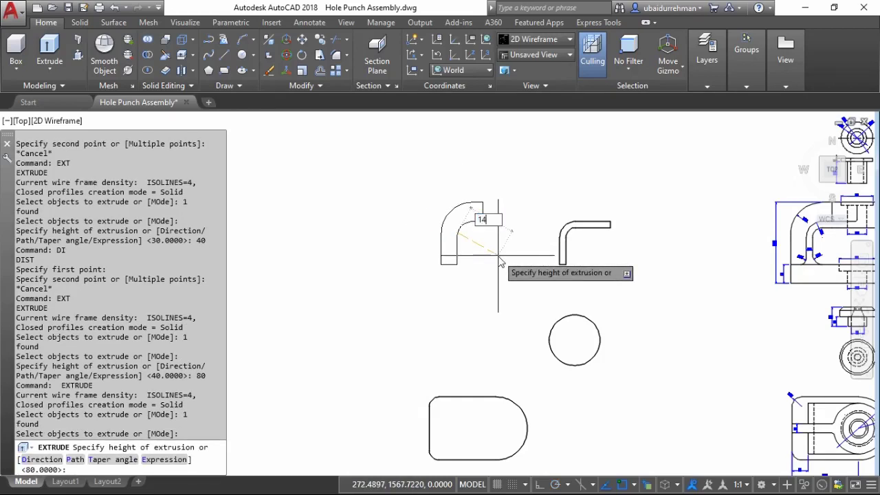
{"action": "key", "text": "Return"}
{"action": "scroll", "coordinate": [501, 307], "scroll_direction": "down", "scroll_amount": 2}
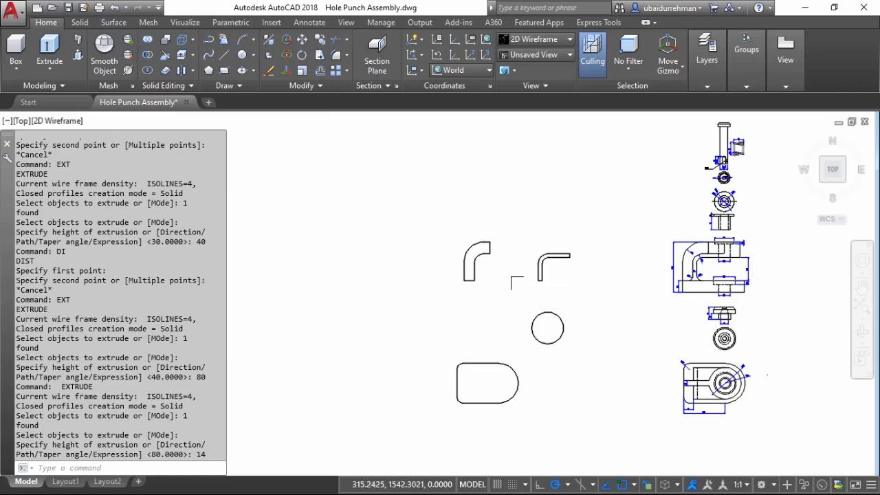
Switch the display to the Right preset view
{"action": "type", "text": "v"}
{"action": "key", "text": "Return"}
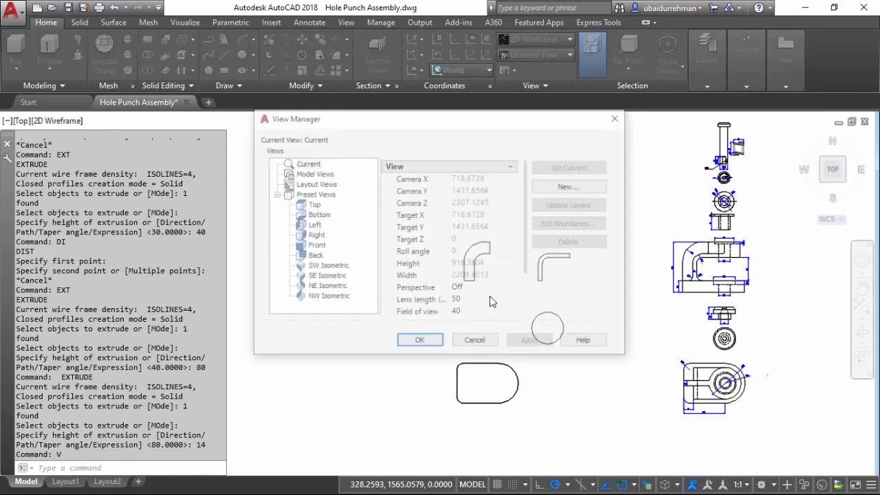
{"action": "left_click", "coordinate": [315, 235]}
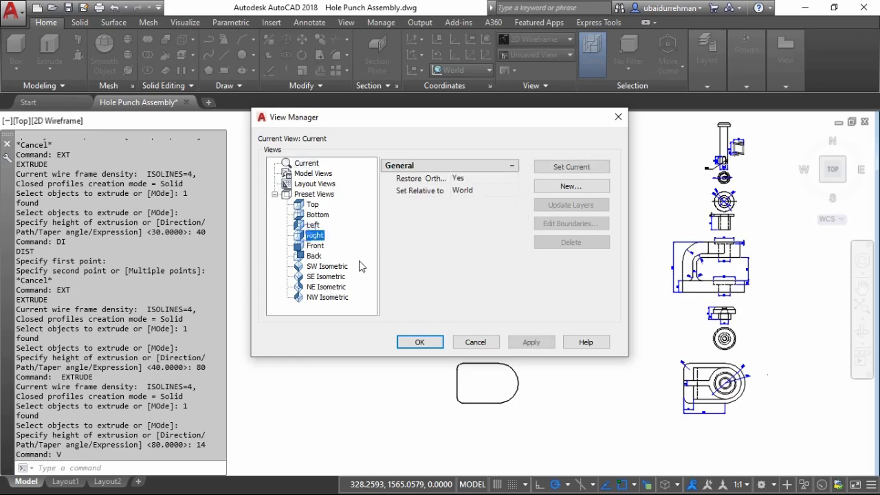
{"action": "left_click", "coordinate": [531, 342]}
{"action": "left_click", "coordinate": [426, 342]}
Window-select the tall extruded part in the side view
{"action": "middle_click_drag", "start_coordinate": [504, 302], "coordinate": [571, 305]}
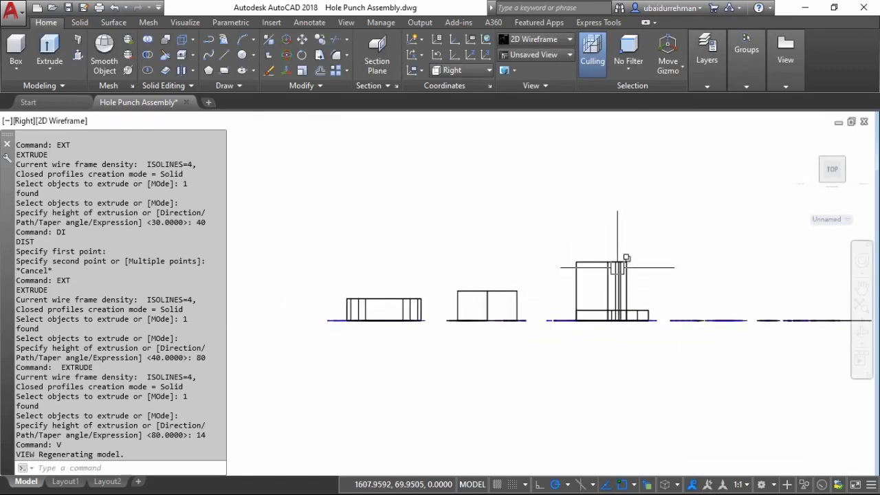
{"action": "left_click", "coordinate": [650, 245]}
{"action": "left_click", "coordinate": [567, 320]}
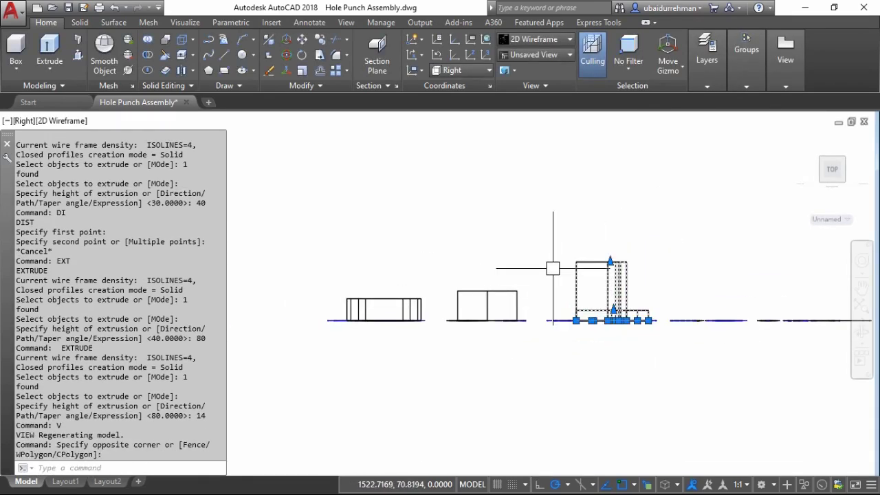
Rotate the selected parts a quarter turn about their corner
{"action": "type", "text": "o"}
{"action": "key", "text": "Return"}
{"action": "left_click", "coordinate": [557, 265]}
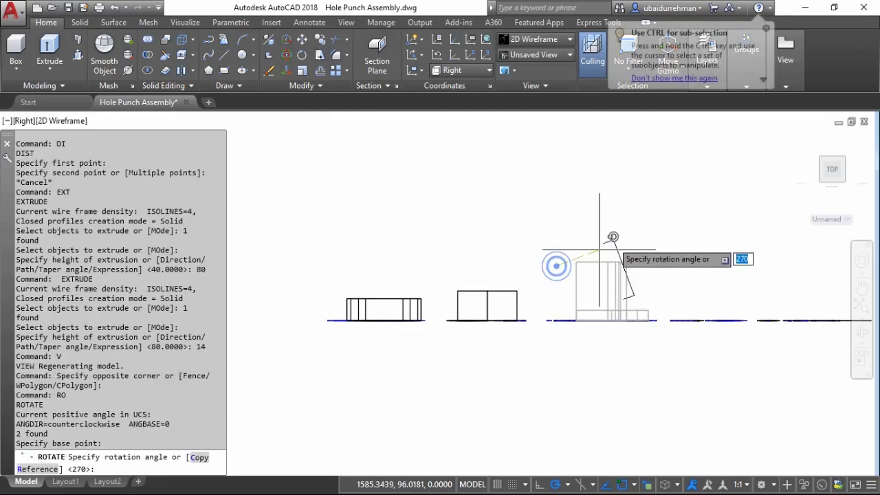
{"action": "left_click", "coordinate": [557, 156]}
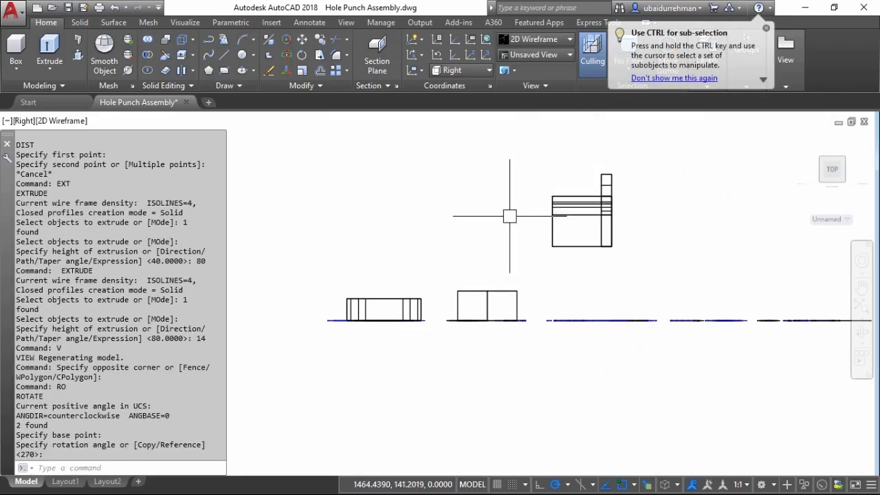
{"action": "type", "text": "V"}
Apply the SE Isometric preset view, then turn the model to SW Isometric
{"action": "key", "text": "Return"}
{"action": "left_click", "coordinate": [326, 277]}
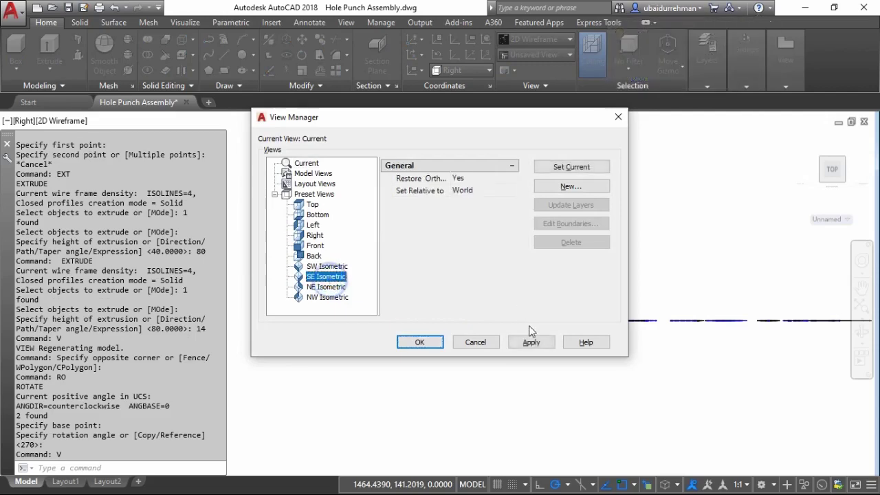
{"action": "left_click", "coordinate": [533, 341]}
{"action": "left_click", "coordinate": [421, 342]}
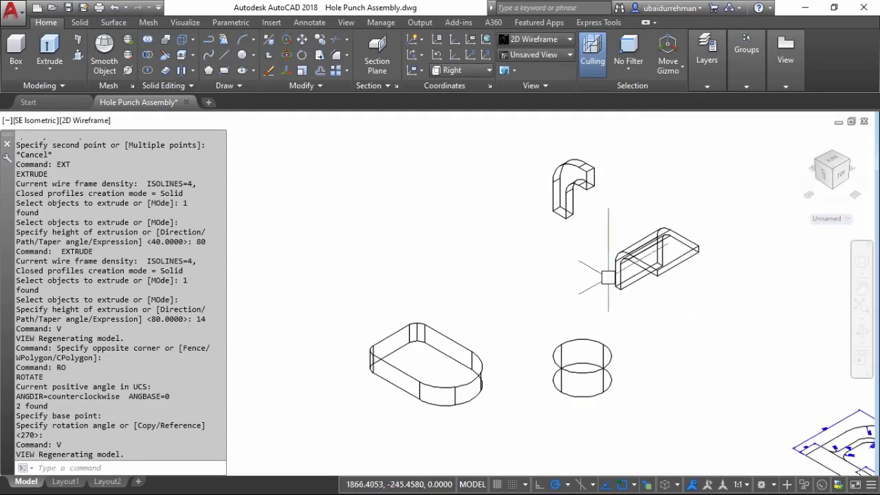
{"action": "scroll", "coordinate": [511, 285], "scroll_direction": "up", "scroll_amount": 2}
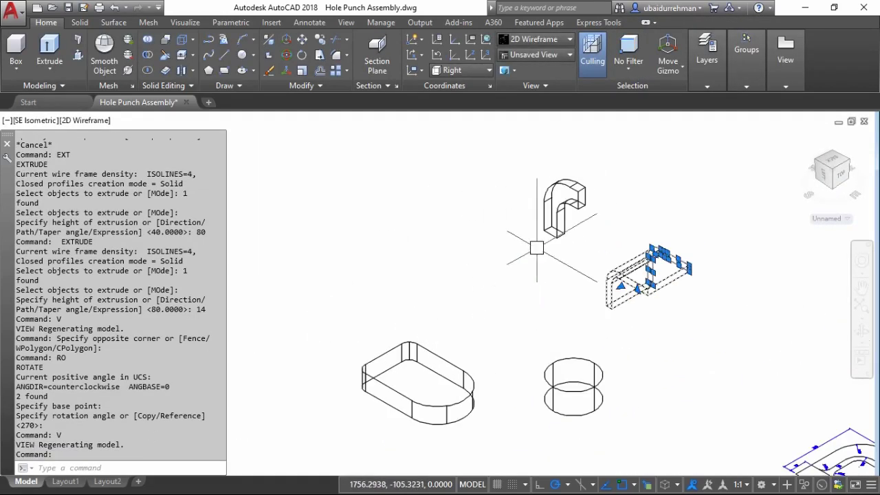
{"action": "key", "text": "Escape"}
{"action": "key", "text": "Escape"}
{"action": "left_click", "coordinate": [816, 161]}
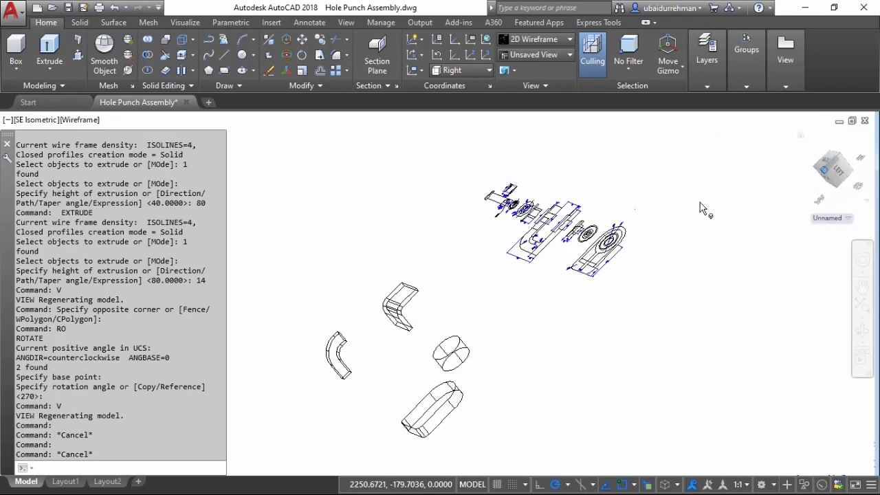
Reset to the Top preset view and switch to SW Isometric again
{"action": "type", "text": "v"}
{"action": "key", "text": "Return"}
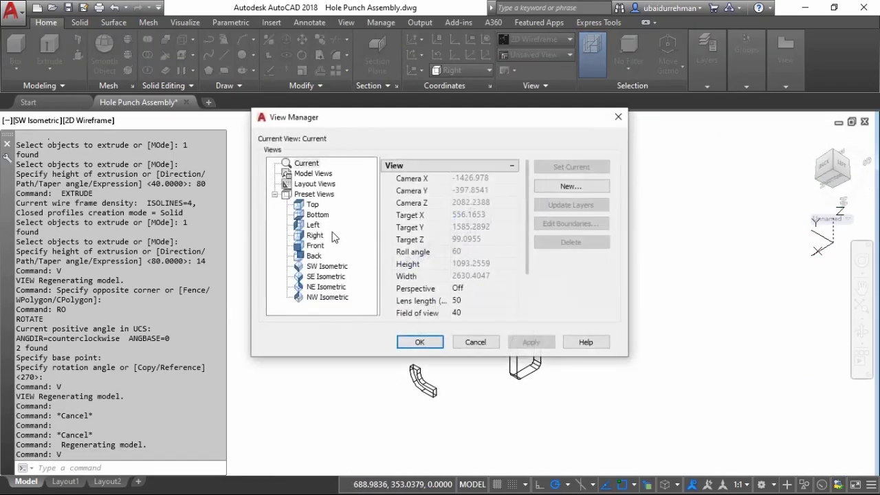
{"action": "left_click", "coordinate": [313, 204]}
{"action": "left_click", "coordinate": [524, 344]}
{"action": "left_click", "coordinate": [419, 342]}
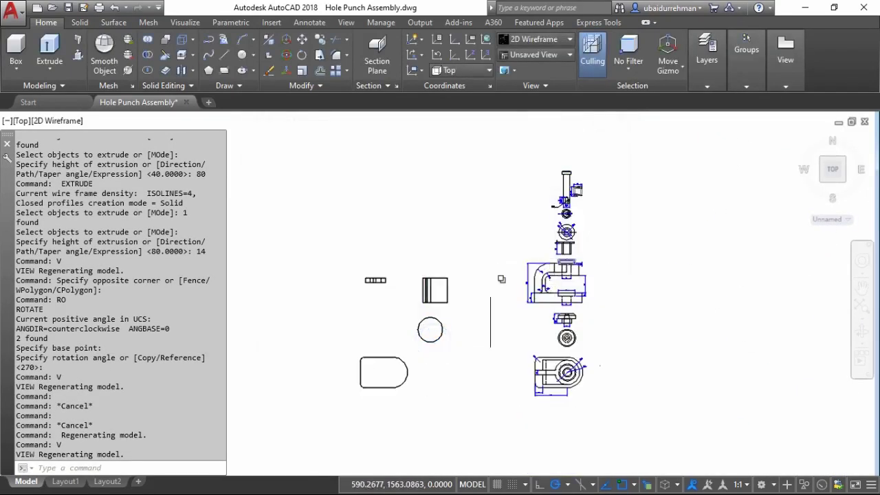
{"action": "left_click", "coordinate": [823, 181]}
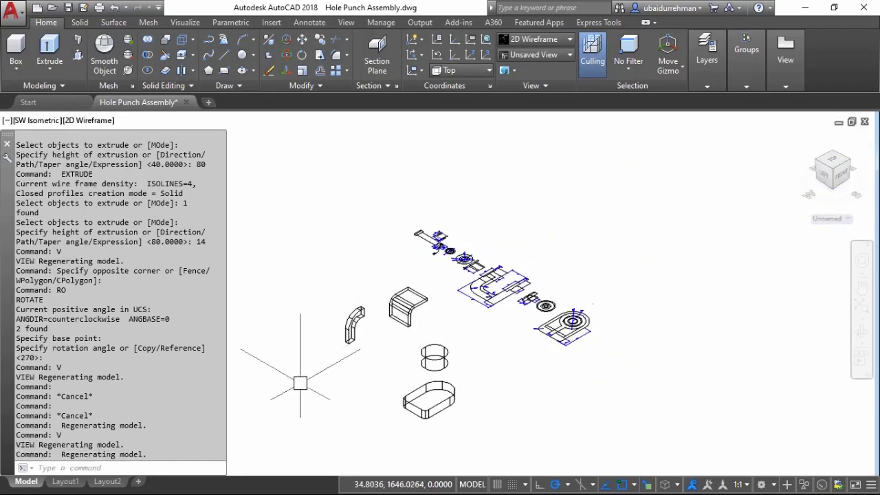
{"action": "scroll", "coordinate": [402, 280], "scroll_direction": "up", "scroll_amount": 5}
Start moving the curved solid from its corner base point
{"action": "left_click", "coordinate": [402, 280]}
{"action": "key", "text": "Return"}
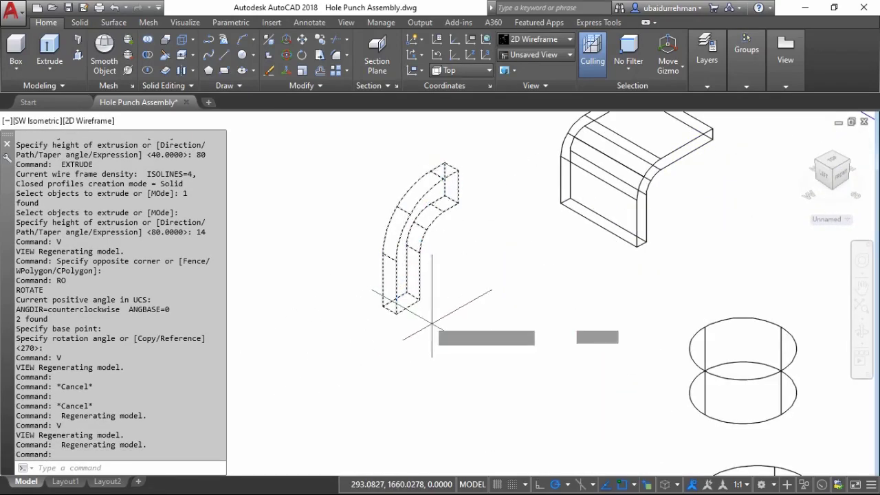
{"action": "scroll", "coordinate": [403, 291], "scroll_direction": "up", "scroll_amount": 2}
{"action": "scroll", "coordinate": [403, 290], "scroll_direction": "down", "scroll_amount": 2}
{"action": "left_click", "coordinate": [405, 289]}
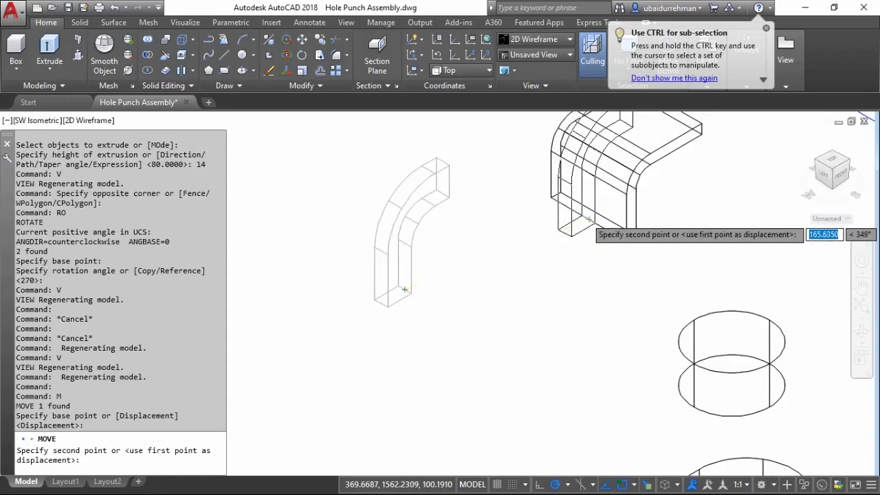
Drop the curved solid onto the bracket, then move both onto the rounded base
{"action": "left_click", "coordinate": [573, 221]}
{"action": "scroll", "coordinate": [486, 252], "scroll_direction": "down", "scroll_amount": 3}
{"action": "scroll", "coordinate": [485, 252], "scroll_direction": "down", "scroll_amount": 2}
{"action": "left_click", "coordinate": [593, 172]}
{"action": "left_click", "coordinate": [460, 258]}
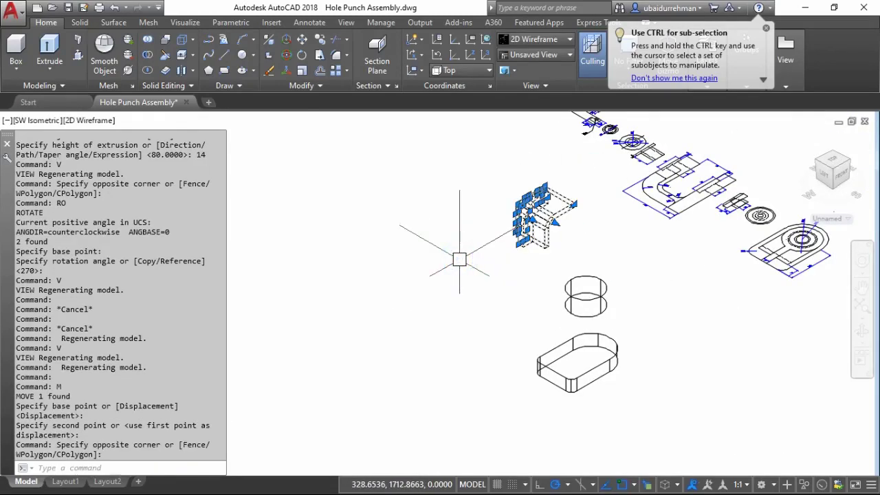
{"action": "type", "text": "m"}
{"action": "key", "text": "Return"}
{"action": "scroll", "coordinate": [507, 240], "scroll_direction": "up", "scroll_amount": 3}
{"action": "scroll", "coordinate": [507, 240], "scroll_direction": "up", "scroll_amount": 1}
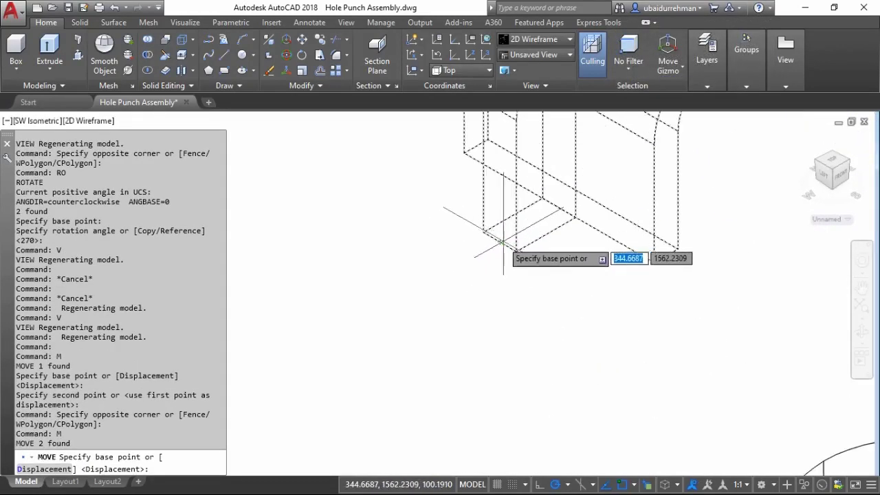
{"action": "left_click", "coordinate": [507, 241]}
{"action": "scroll", "coordinate": [506, 240], "scroll_direction": "down", "scroll_amount": 3}
{"action": "left_click", "coordinate": [556, 444]}
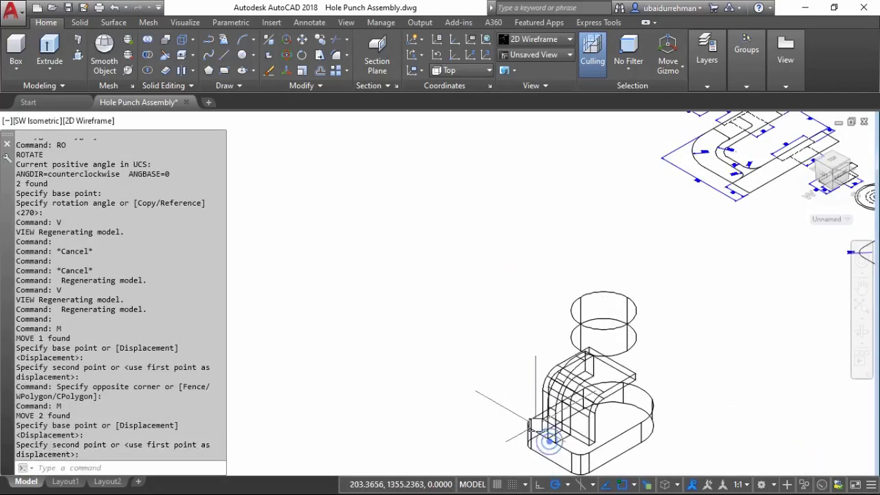
Move the cylinder from its centre onto the base's rounded end
{"action": "scroll", "coordinate": [442, 379], "scroll_direction": "down", "scroll_amount": 3}
{"action": "scroll", "coordinate": [472, 324], "scroll_direction": "up", "scroll_amount": 2}
{"action": "scroll", "coordinate": [505, 328], "scroll_direction": "up", "scroll_amount": 3}
{"action": "left_click", "coordinate": [505, 328]}
{"action": "middle_click_drag", "start_coordinate": [636, 358], "coordinate": [691, 293]}
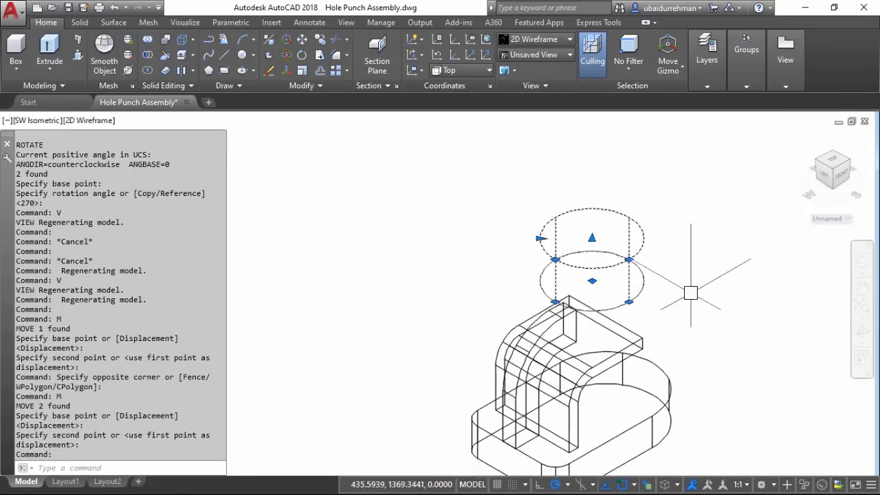
{"action": "key", "text": "Return"}
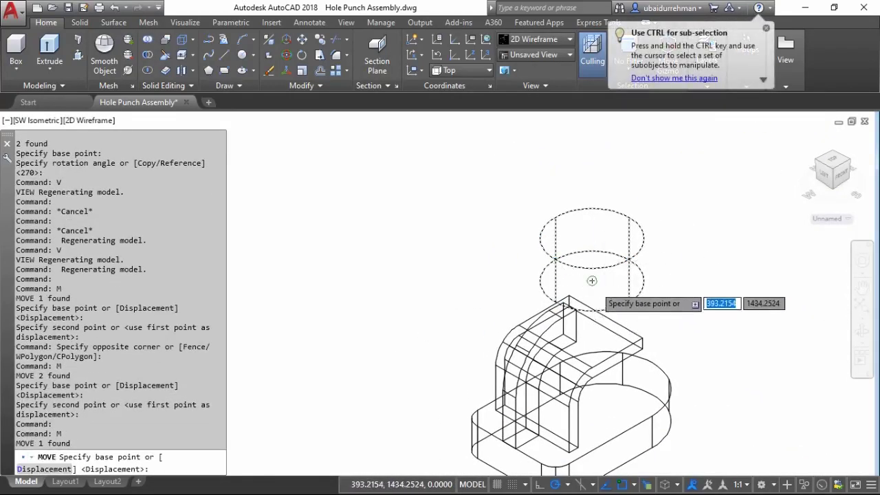
{"action": "left_click", "coordinate": [592, 281]}
{"action": "scroll", "coordinate": [666, 345], "scroll_direction": "up", "scroll_amount": 3}
{"action": "scroll", "coordinate": [703, 337], "scroll_direction": "down", "scroll_amount": 2}
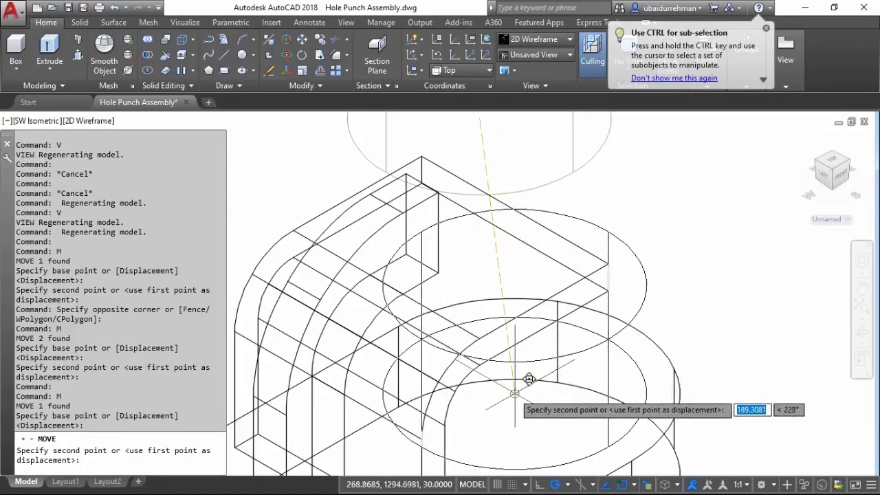
{"action": "left_click", "coordinate": [530, 378]}
{"action": "scroll", "coordinate": [550, 344], "scroll_direction": "down", "scroll_amount": 5}
{"action": "scroll", "coordinate": [653, 321], "scroll_direction": "down", "scroll_amount": 2}
{"action": "middle_click_drag", "start_coordinate": [652, 321], "coordinate": [508, 403]}
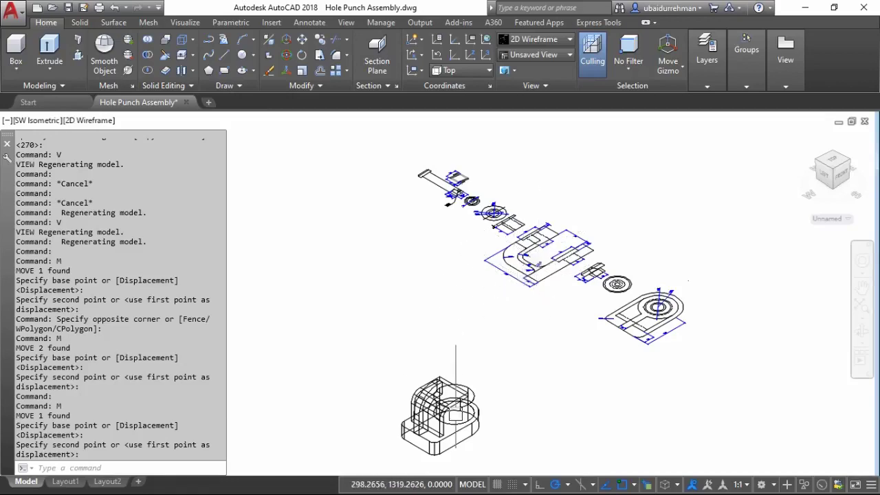
Raise the cylinder 58 units straight up
{"action": "scroll", "coordinate": [534, 252], "scroll_direction": "up", "scroll_amount": 5}
{"action": "scroll", "coordinate": [507, 305], "scroll_direction": "up", "scroll_amount": 3}
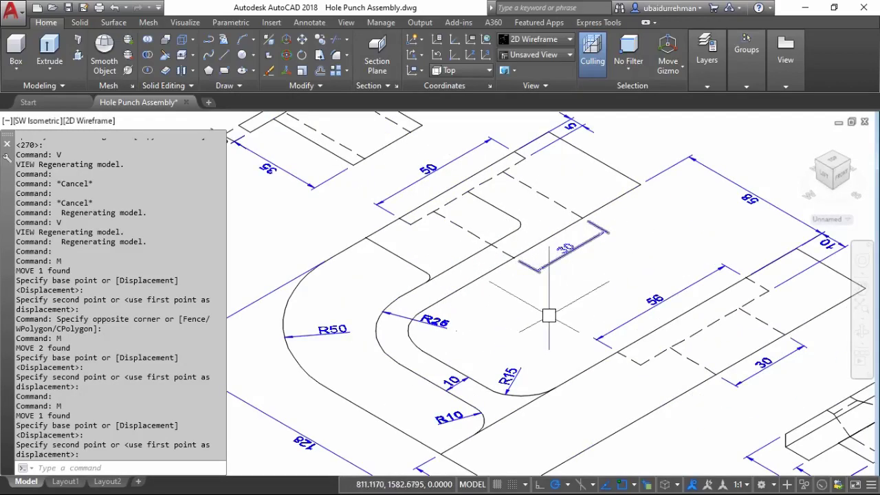
{"action": "scroll", "coordinate": [493, 351], "scroll_direction": "up", "scroll_amount": 1}
{"action": "scroll", "coordinate": [712, 217], "scroll_direction": "up", "scroll_amount": 5}
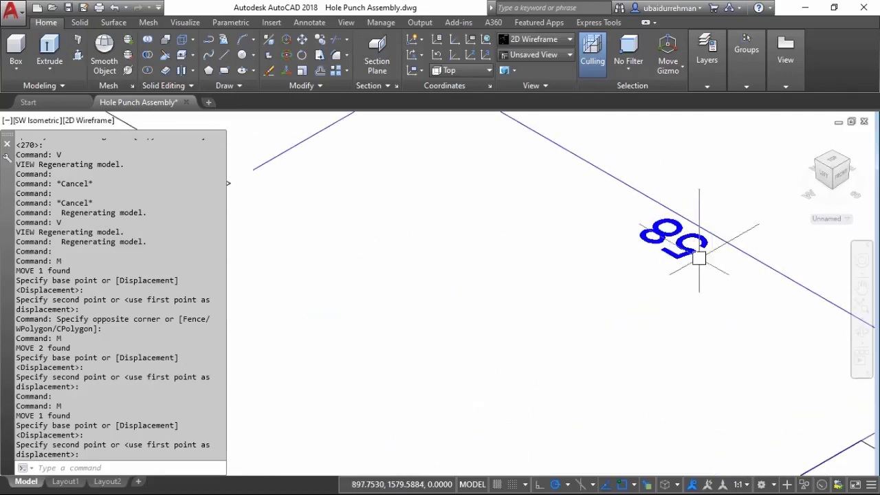
{"action": "scroll", "coordinate": [699, 258], "scroll_direction": "down", "scroll_amount": 5}
{"action": "scroll", "coordinate": [668, 236], "scroll_direction": "down", "scroll_amount": 3}
{"action": "scroll", "coordinate": [615, 320], "scroll_direction": "up", "scroll_amount": 5}
{"action": "left_click", "coordinate": [595, 335]}
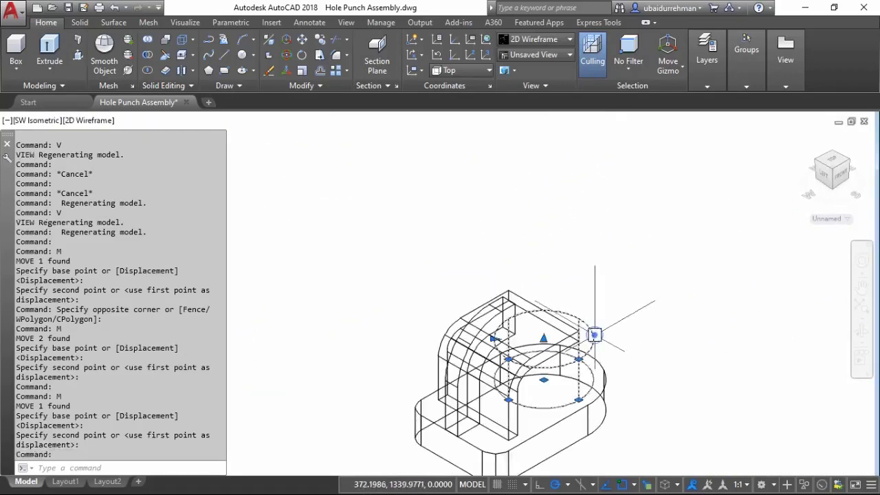
{"action": "type", "text": "m"}
{"action": "key", "text": "Return"}
{"action": "left_click", "coordinate": [665, 359]}
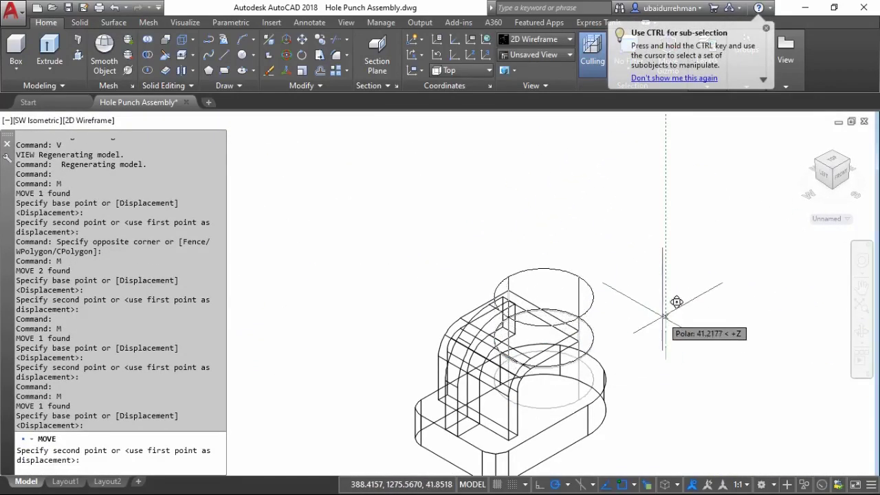
{"action": "type", "text": "58"}
{"action": "key", "text": "Return"}
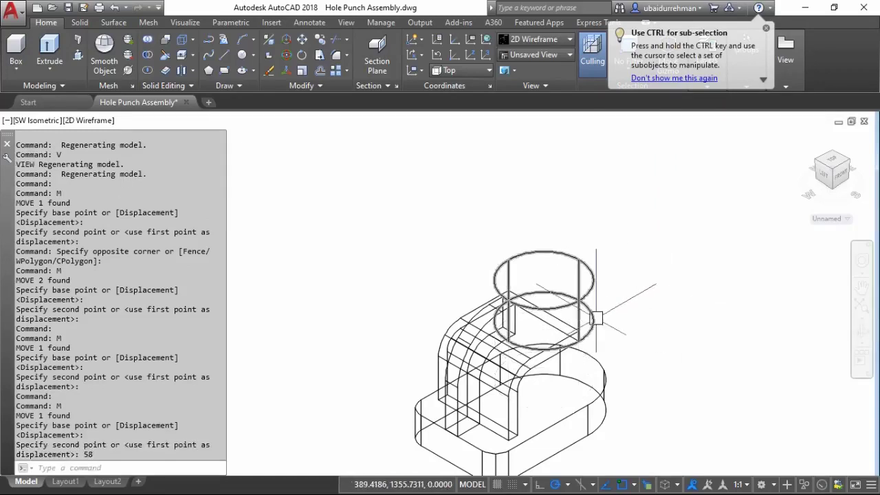
{"action": "left_click", "coordinate": [94, 122]}
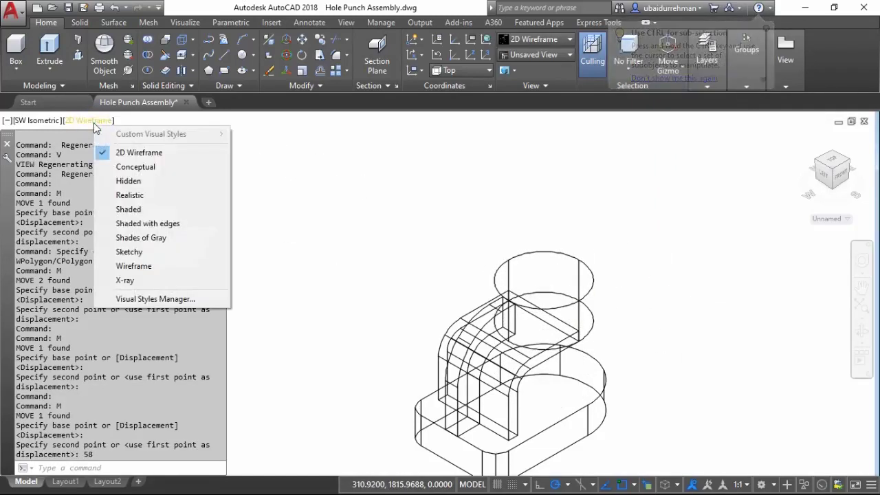
Shade the model in the Conceptual style and turn it to SE Isometric
{"action": "left_click", "coordinate": [137, 165]}
{"action": "middle_click_drag", "start_coordinate": [450, 218], "coordinate": [453, 207]}
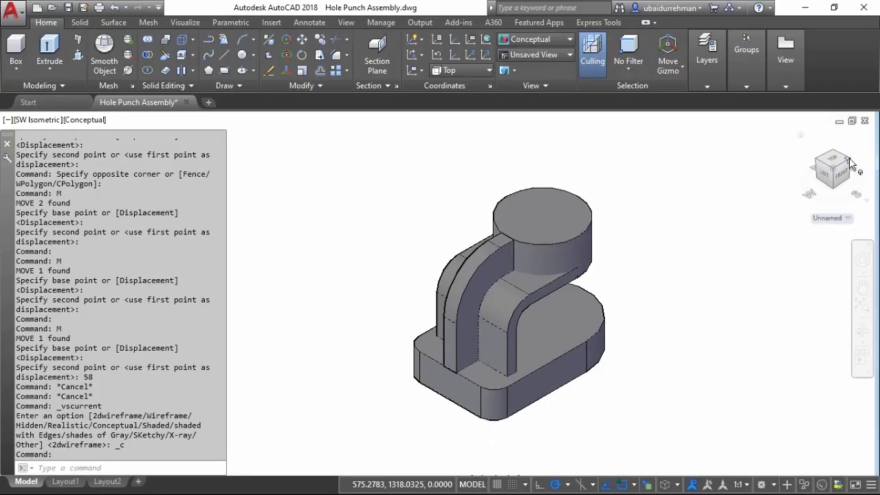
{"action": "left_click", "coordinate": [850, 164]}
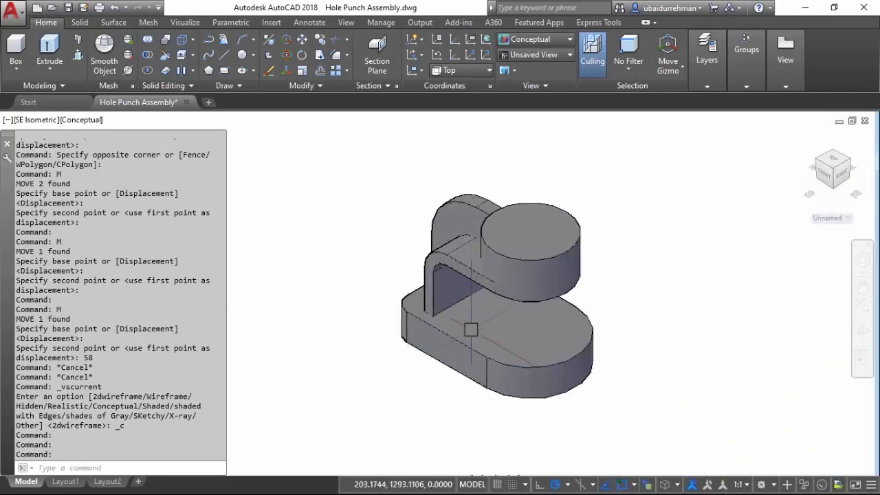
{"action": "scroll", "coordinate": [471, 329], "scroll_direction": "up", "scroll_amount": 3}
Start a UNION on the four solids, cancel it, and pan toward the 2D drawings
{"action": "type", "text": "un"}
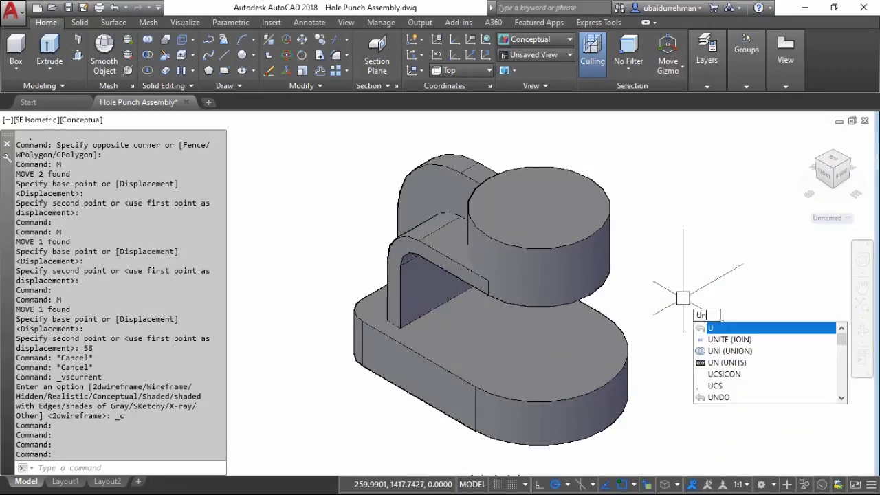
{"action": "type", "text": "ion"}
{"action": "key", "text": "Return"}
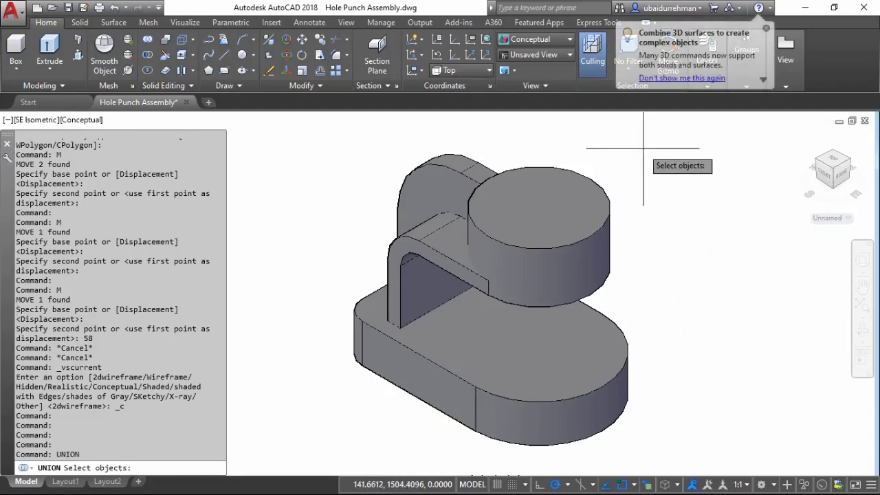
{"action": "left_click", "coordinate": [589, 118]}
{"action": "left_click", "coordinate": [352, 405]}
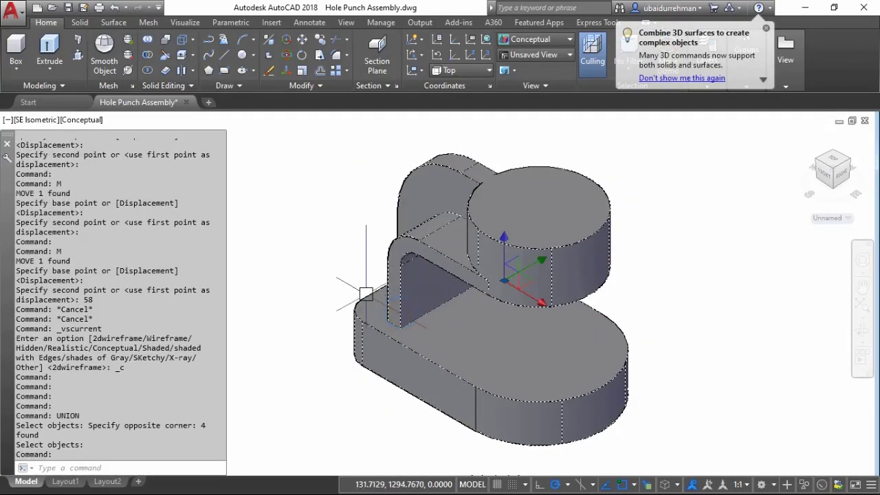
{"action": "key", "text": "Escape"}
{"action": "scroll", "coordinate": [337, 289], "scroll_direction": "down", "scroll_amount": 5}
{"action": "middle_click_drag", "start_coordinate": [533, 346], "coordinate": [508, 289]}
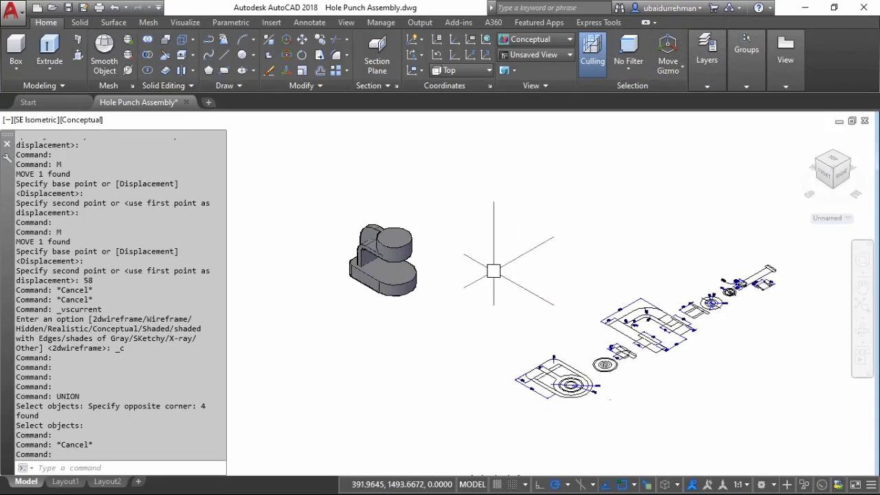
Split the model area into two vertical viewports and widen the left one
{"action": "left_click", "coordinate": [10, 121]}
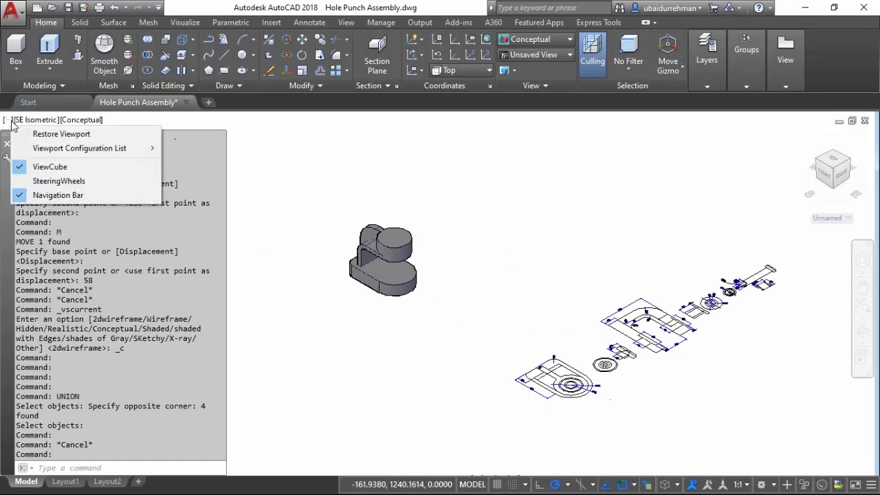
{"action": "left_click", "coordinate": [192, 183]}
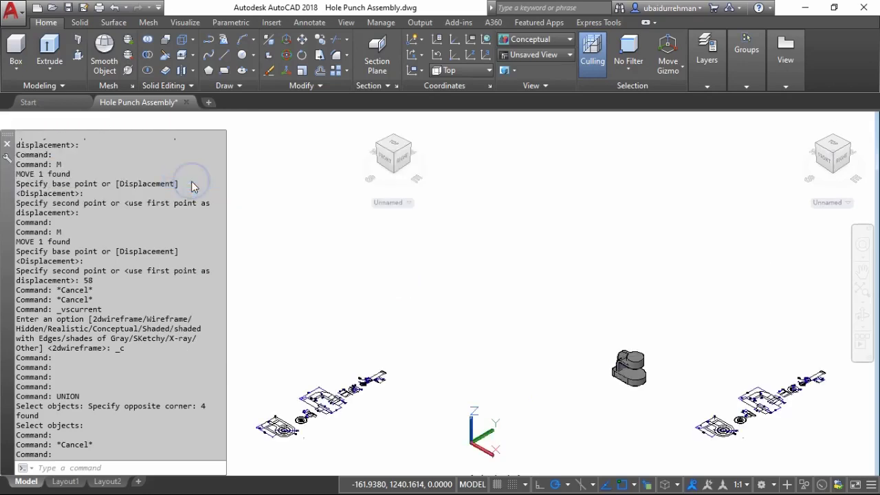
{"action": "left_click", "coordinate": [335, 254]}
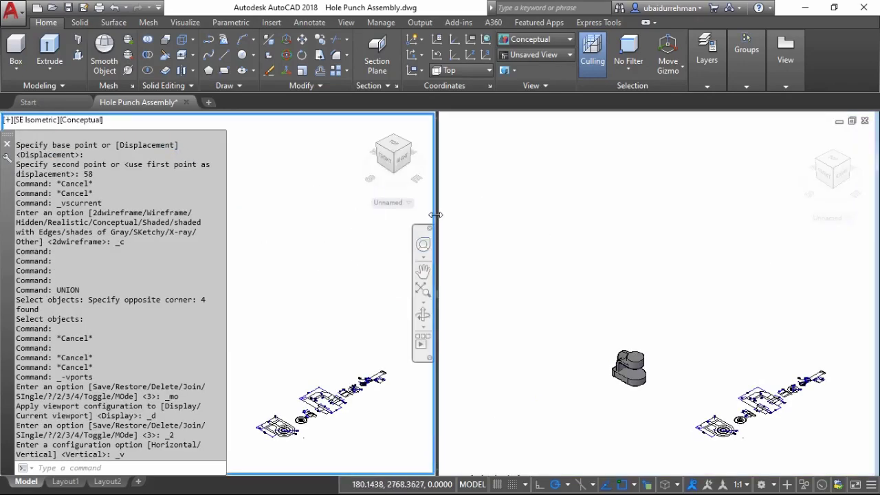
{"action": "left_click_drag", "start_coordinate": [436, 209], "coordinate": [602, 208]}
{"action": "left_click", "coordinate": [663, 268]}
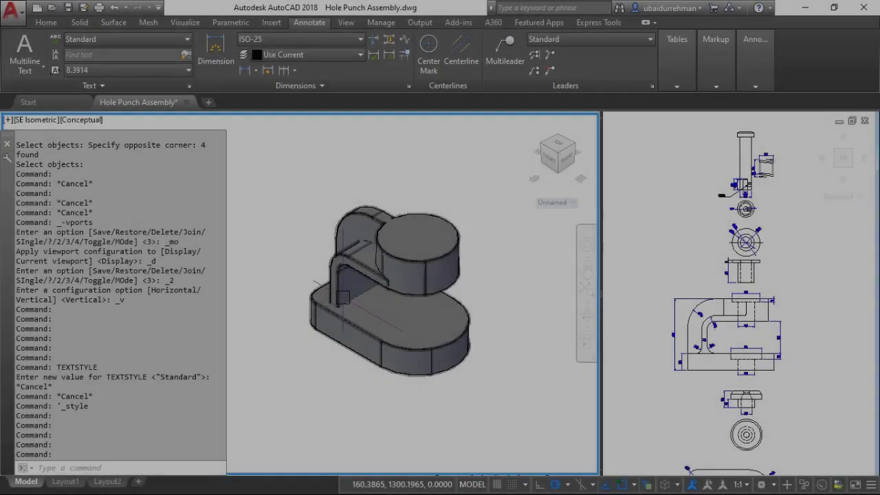
Zoom the right Top viewport in on the R10/R15 fillet drawing
{"action": "left_click", "coordinate": [755, 326]}
{"action": "scroll", "coordinate": [755, 327], "scroll_direction": "up", "scroll_amount": 5}
{"action": "scroll", "coordinate": [755, 327], "scroll_direction": "up", "scroll_amount": 5}
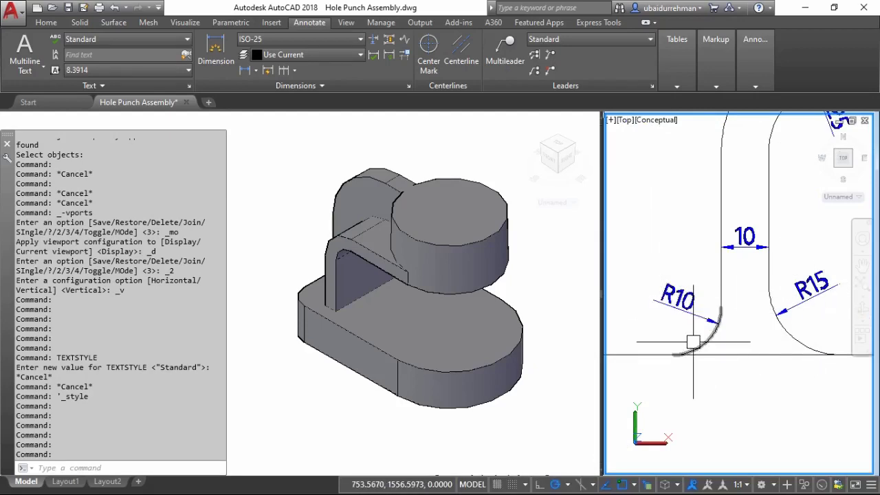
{"action": "left_click", "coordinate": [350, 296]}
{"action": "scroll", "coordinate": [350, 296], "scroll_direction": "up", "scroll_amount": 3}
{"action": "scroll", "coordinate": [345, 293], "scroll_direction": "down", "scroll_amount": 3}
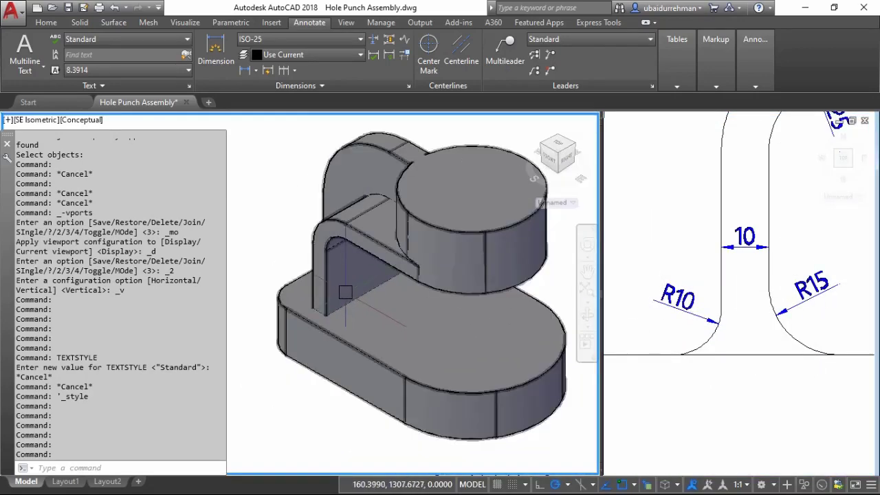
Orbit the model and fillet the edge where the arm meets the base at radius 15
{"action": "left_click", "coordinate": [586, 245]}
{"action": "left_click_drag", "start_coordinate": [383, 283], "coordinate": [295, 295]}
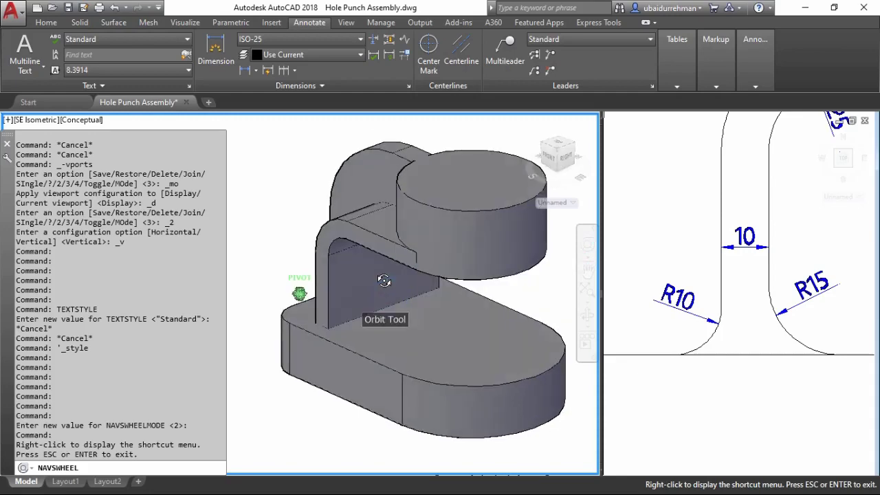
{"action": "key", "text": "Escape"}
{"action": "key", "text": "Escape"}
{"action": "type", "text": "F"}
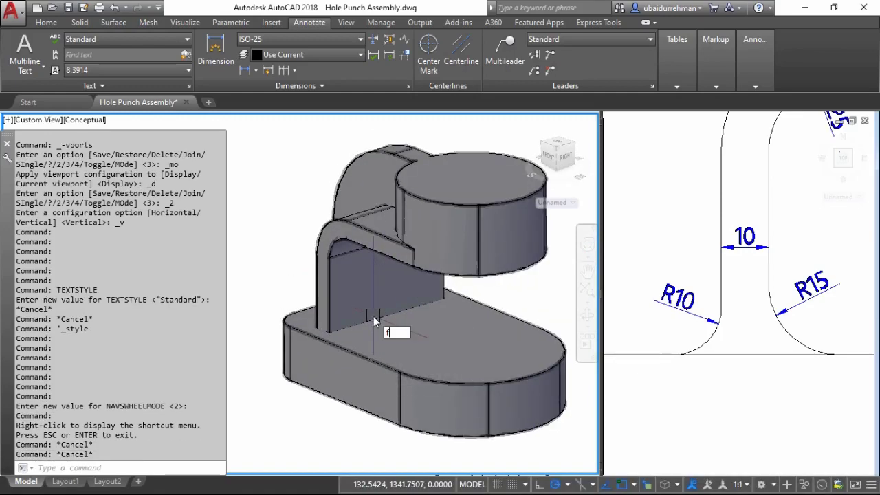
{"action": "key", "text": "Return"}
{"action": "key", "text": "Return"}
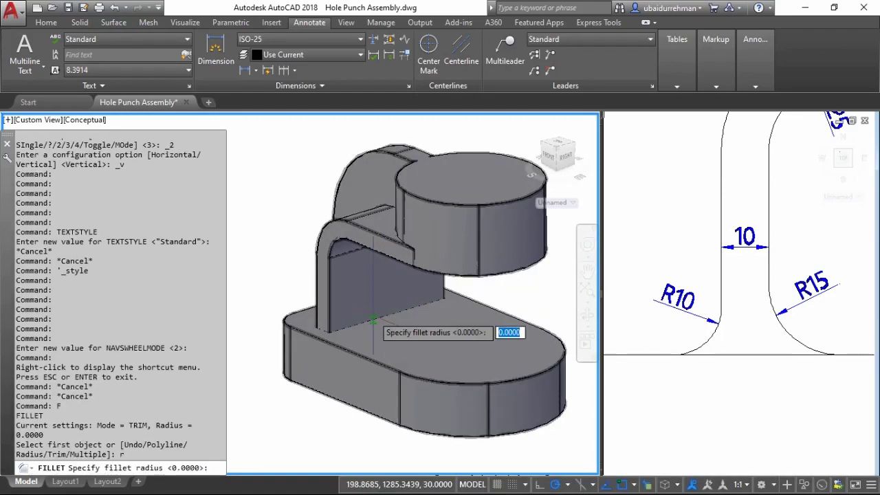
{"action": "type", "text": "5"}
{"action": "key", "text": "Return"}
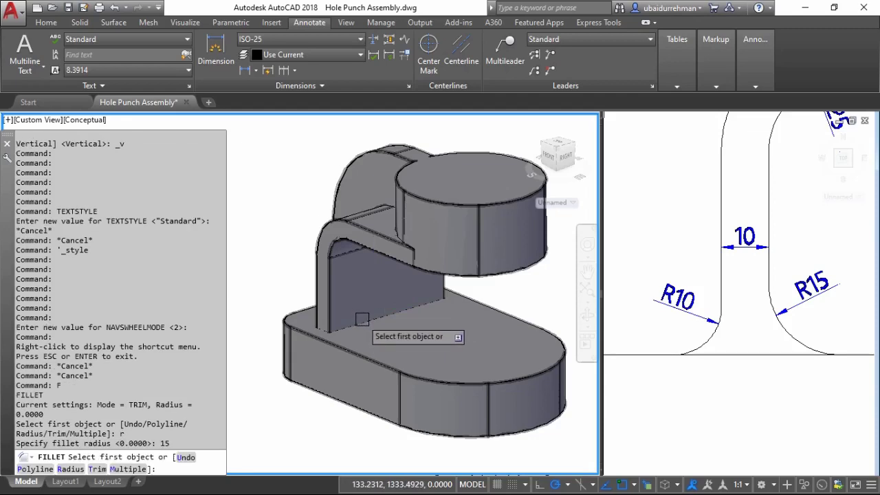
{"action": "left_click", "coordinate": [362, 319]}
{"action": "key", "text": "Return"}
{"action": "key", "text": "Return"}
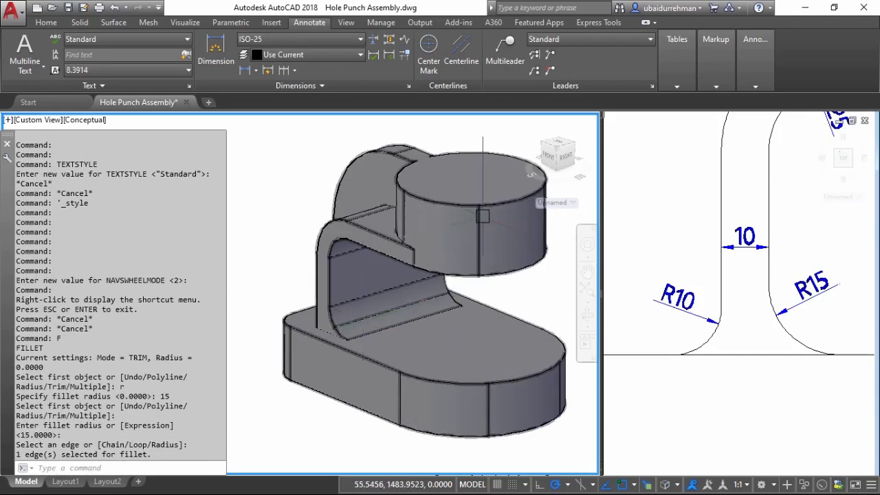
From the left side view, fillet two edges of the base at radius 10
{"action": "left_click", "coordinate": [541, 144]}
{"action": "scroll", "coordinate": [413, 309], "scroll_direction": "up", "scroll_amount": 3}
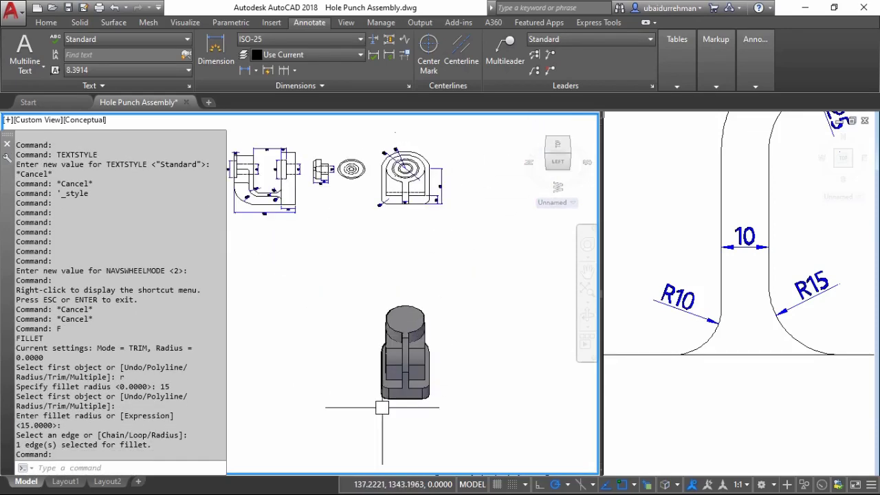
{"action": "scroll", "coordinate": [447, 355], "scroll_direction": "up", "scroll_amount": 5}
{"action": "scroll", "coordinate": [447, 355], "scroll_direction": "up", "scroll_amount": 2}
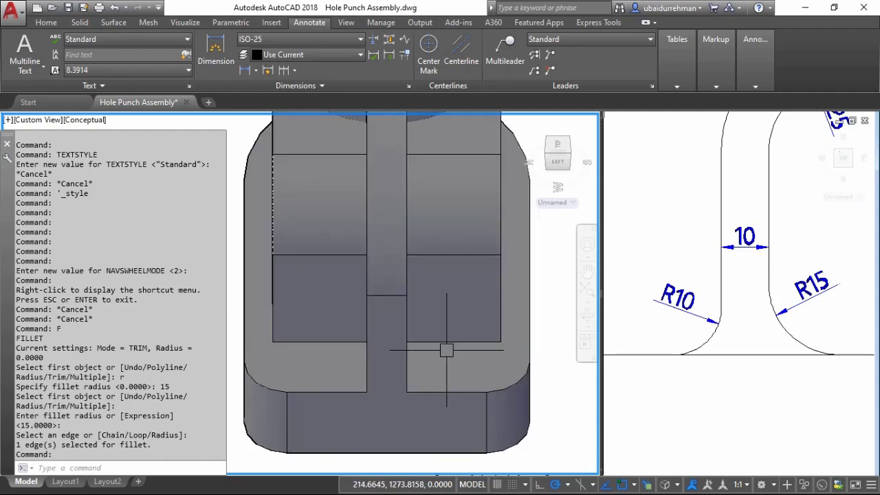
{"action": "type", "text": "F"}
{"action": "key", "text": "Return"}
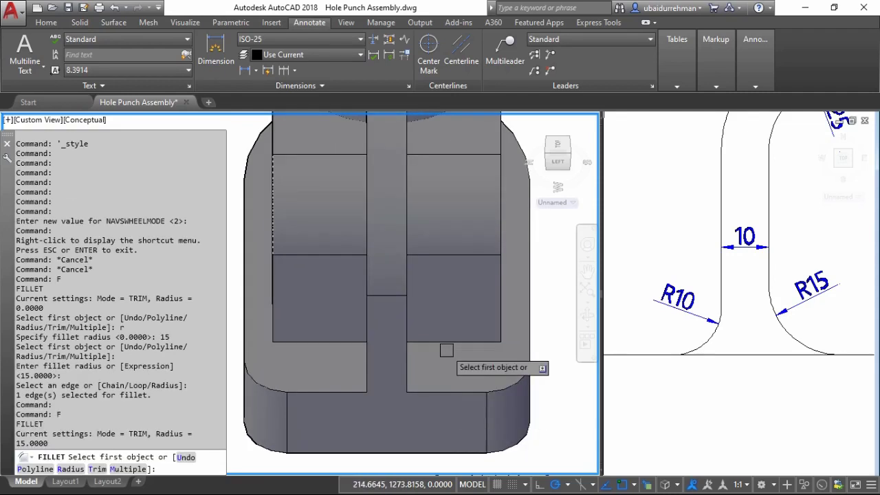
{"action": "type", "text": "r"}
{"action": "key", "text": "Return"}
{"action": "type", "text": "10"}
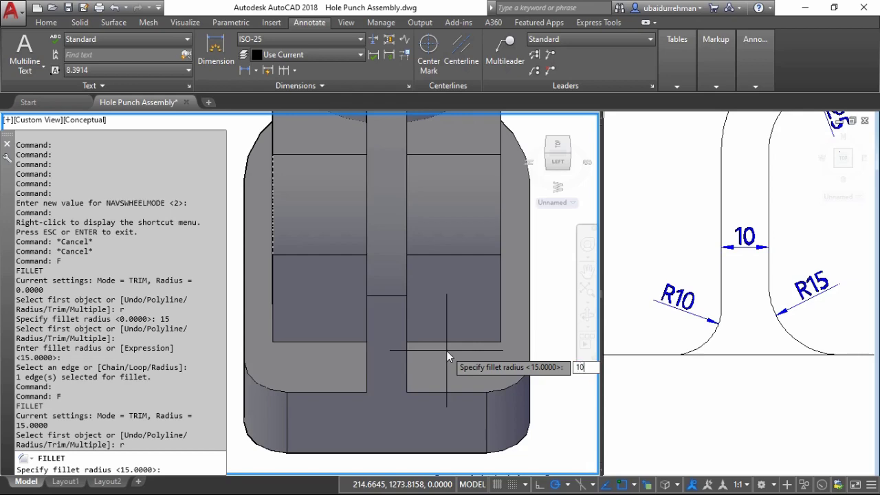
{"action": "key", "text": "Return"}
{"action": "left_click", "coordinate": [446, 343]}
{"action": "key", "text": "Return"}
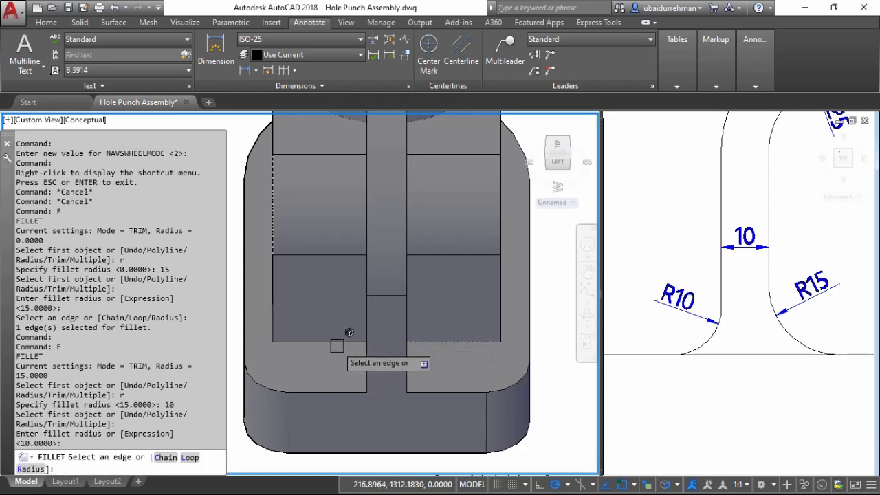
{"action": "key", "text": "Return"}
{"action": "key", "text": "Return"}
{"action": "left_click", "coordinate": [306, 341]}
{"action": "key", "text": "Return"}
{"action": "key", "text": "Return"}
Switch to SW Isometric and zoom in on the cylinder-arm junction to inspect the fillets
{"action": "scroll", "coordinate": [396, 326], "scroll_direction": "down", "scroll_amount": 2}
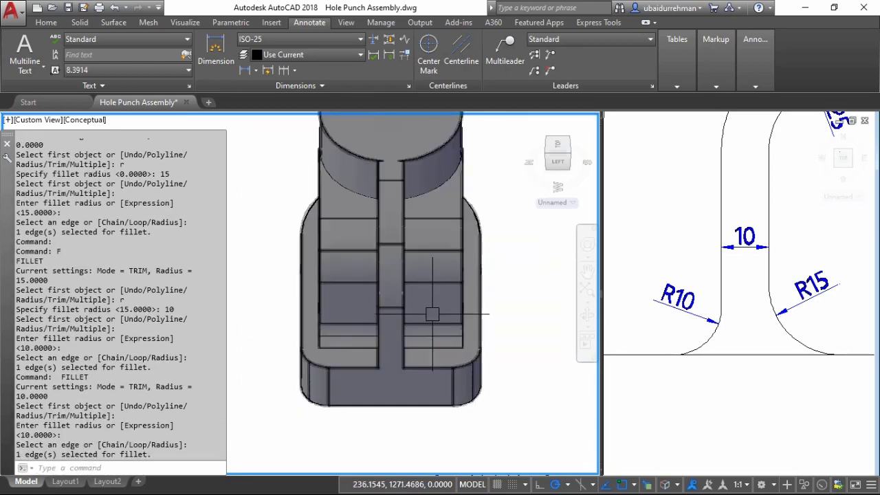
{"action": "left_click", "coordinate": [573, 157]}
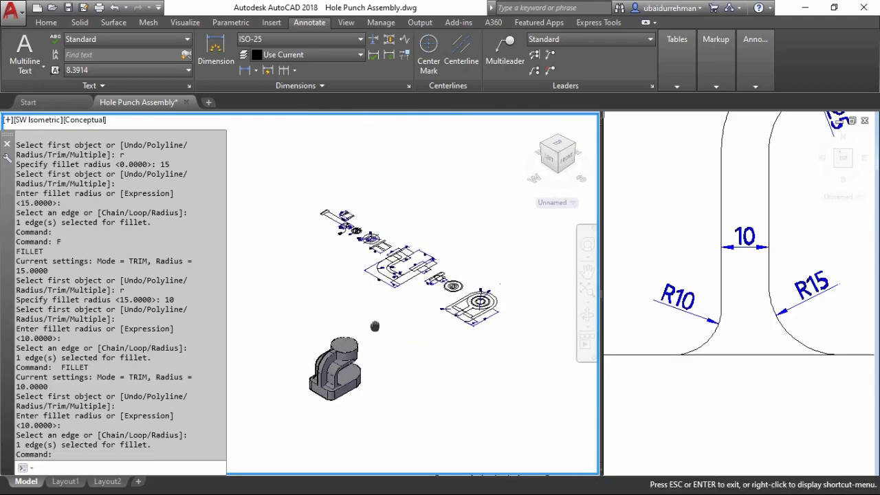
{"action": "scroll", "coordinate": [351, 365], "scroll_direction": "up", "scroll_amount": 3}
{"action": "scroll", "coordinate": [351, 365], "scroll_direction": "up", "scroll_amount": 3}
{"action": "scroll", "coordinate": [352, 366], "scroll_direction": "up", "scroll_amount": 2}
{"action": "middle_click_drag", "start_coordinate": [375, 289], "coordinate": [378, 337]}
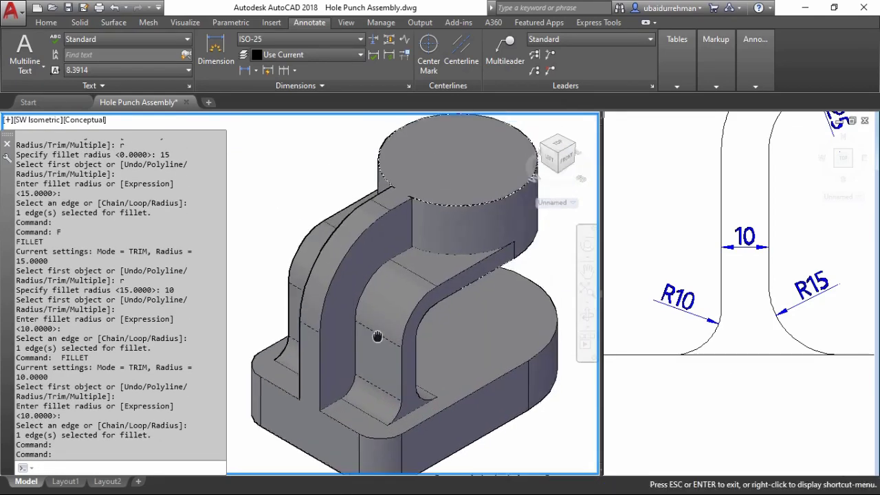
{"action": "scroll", "coordinate": [374, 232], "scroll_direction": "up", "scroll_amount": 2}
{"action": "scroll", "coordinate": [380, 249], "scroll_direction": "up", "scroll_amount": 2}
{"action": "scroll", "coordinate": [448, 219], "scroll_direction": "up", "scroll_amount": 2}
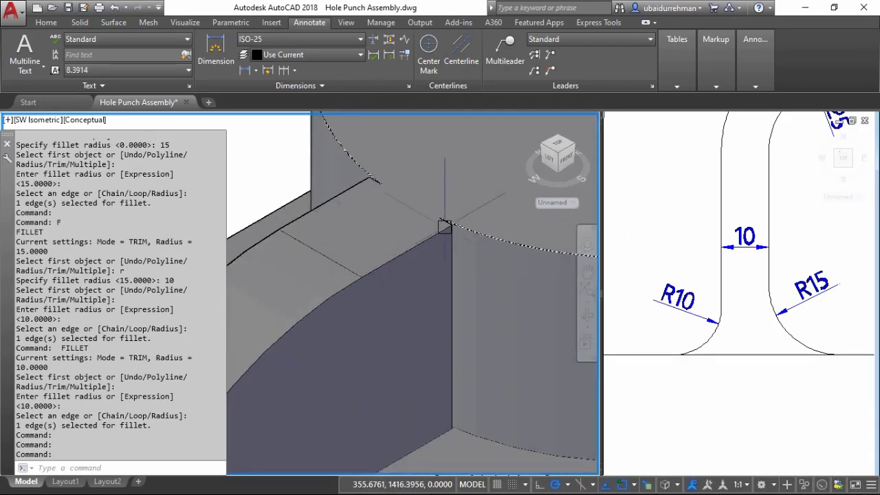
{"action": "scroll", "coordinate": [450, 215], "scroll_direction": "up", "scroll_amount": 2}
{"action": "scroll", "coordinate": [450, 213], "scroll_direction": "up", "scroll_amount": 1}
{"action": "scroll", "coordinate": [451, 212], "scroll_direction": "up", "scroll_amount": 1}
{"action": "scroll", "coordinate": [450, 212], "scroll_direction": "down", "scroll_amount": 3}
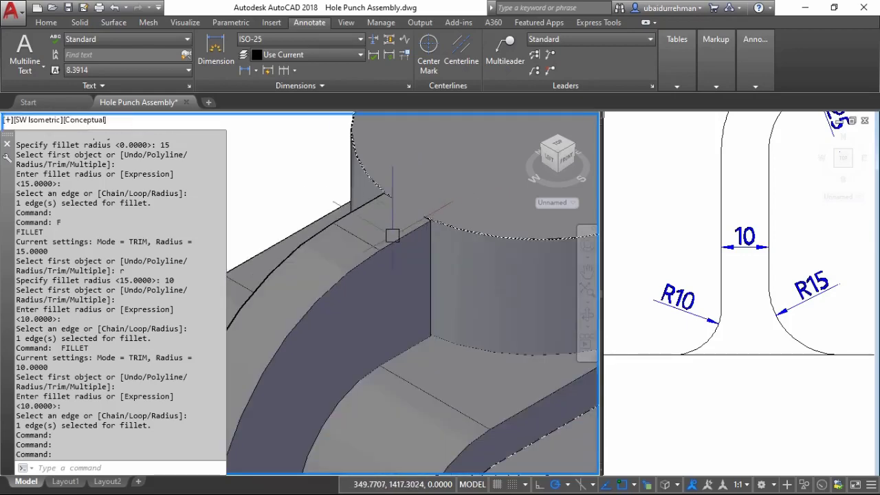
{"action": "scroll", "coordinate": [380, 257], "scroll_direction": "down", "scroll_amount": 2}
{"action": "scroll", "coordinate": [403, 229], "scroll_direction": "down", "scroll_amount": 2}
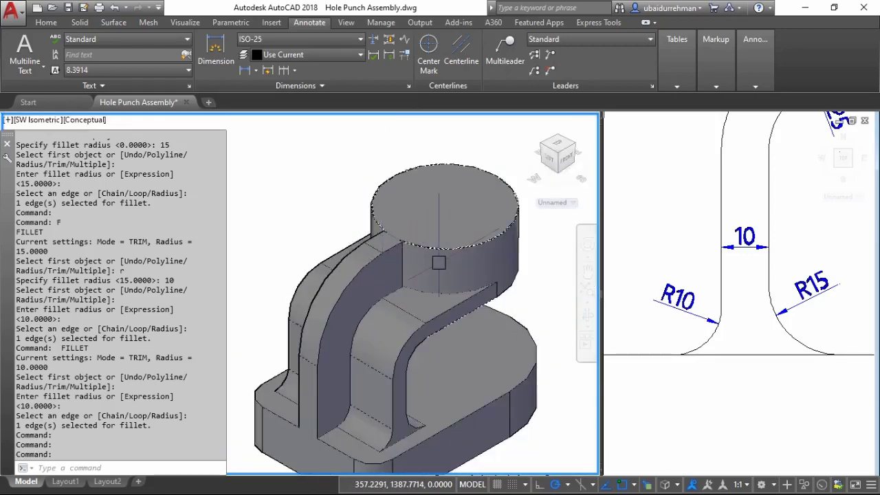
{"action": "scroll", "coordinate": [403, 285], "scroll_direction": "up", "scroll_amount": 2}
{"action": "scroll", "coordinate": [413, 290], "scroll_direction": "up", "scroll_amount": 2}
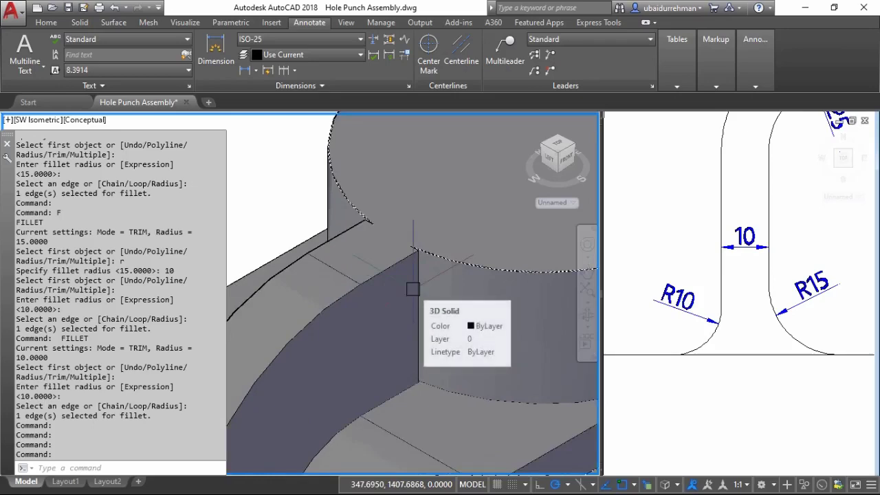
{"action": "scroll", "coordinate": [406, 286], "scroll_direction": "down", "scroll_amount": 2}
{"action": "scroll", "coordinate": [416, 282], "scroll_direction": "down", "scroll_amount": 2}
{"action": "scroll", "coordinate": [413, 295], "scroll_direction": "up", "scroll_amount": 2}
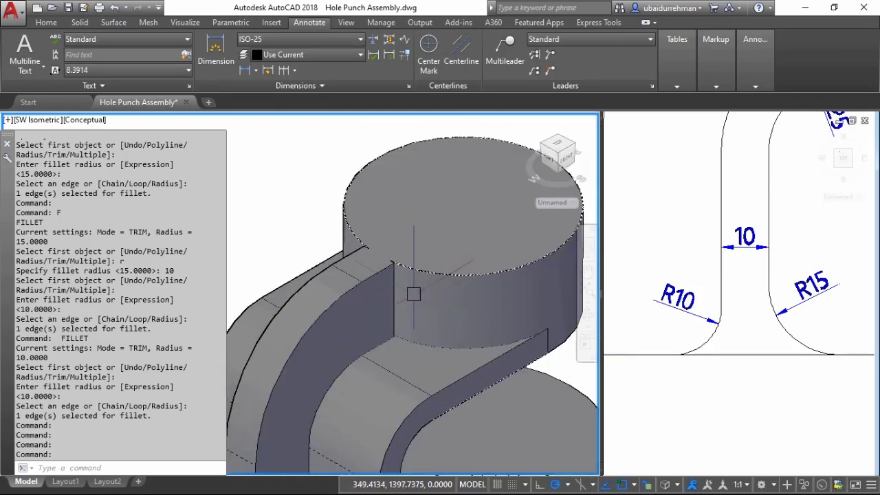
Regenerate the display with RE and zoom out to show the whole model
{"action": "key", "text": "Escape"}
{"action": "key", "text": "Escape"}
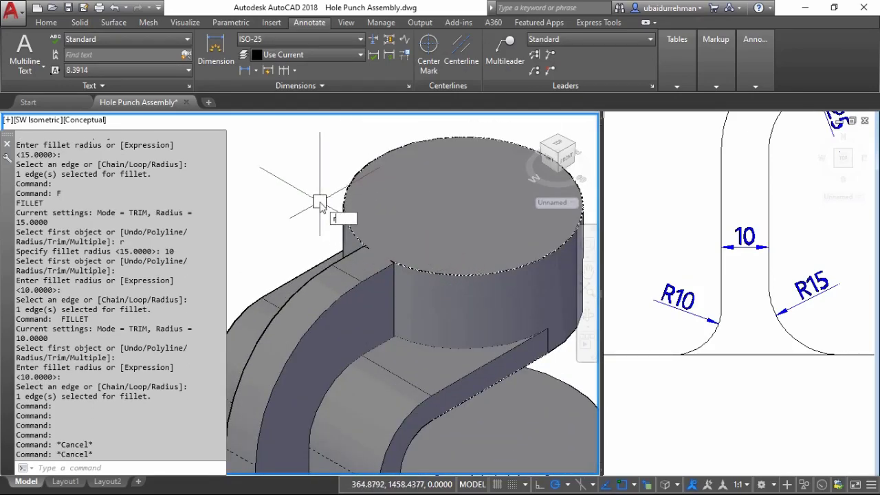
{"action": "type", "text": "RE"}
{"action": "key", "text": "Return"}
{"action": "middle_click", "coordinate": [320, 201]}
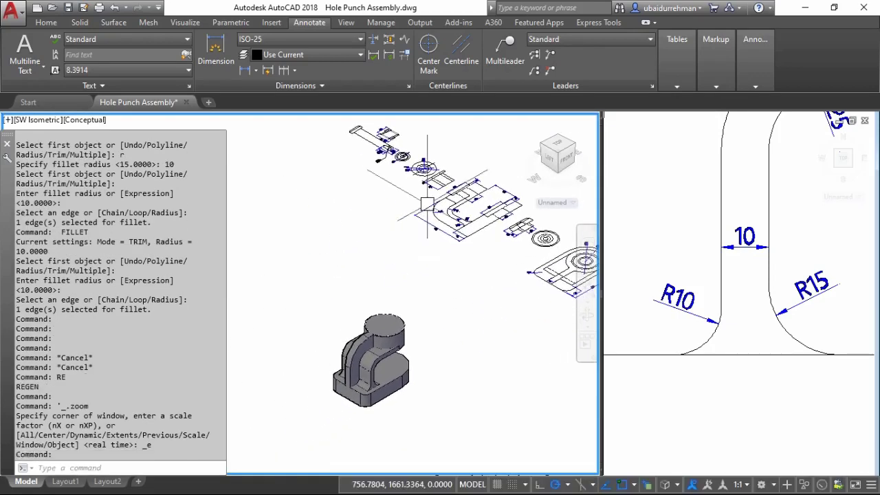
{"action": "scroll", "coordinate": [387, 336], "scroll_direction": "up", "scroll_amount": 2}
{"action": "scroll", "coordinate": [416, 342], "scroll_direction": "up", "scroll_amount": 2}
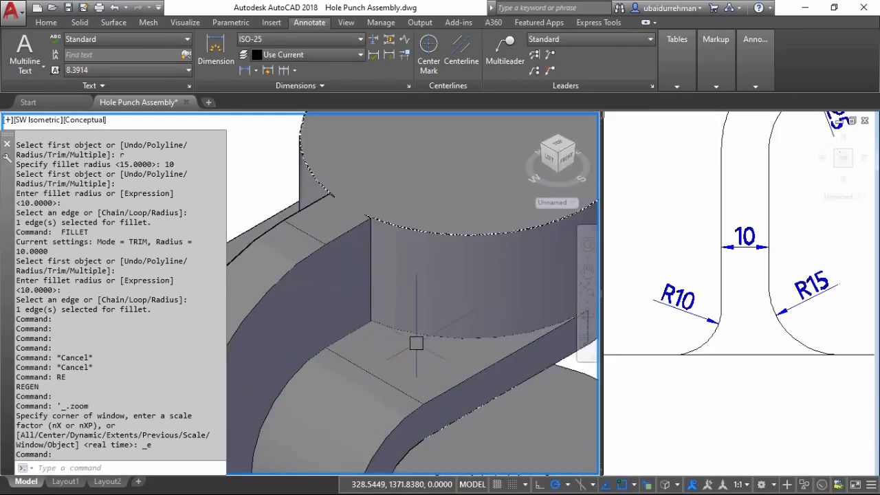
Zoom the Top reference drawing and select the fillet arc to check its 3.309 radius
{"action": "left_click", "coordinate": [715, 227]}
{"action": "scroll", "coordinate": [715, 227], "scroll_direction": "down", "scroll_amount": 3}
{"action": "scroll", "coordinate": [688, 269], "scroll_direction": "up", "scroll_amount": 2}
{"action": "scroll", "coordinate": [688, 269], "scroll_direction": "up", "scroll_amount": 2}
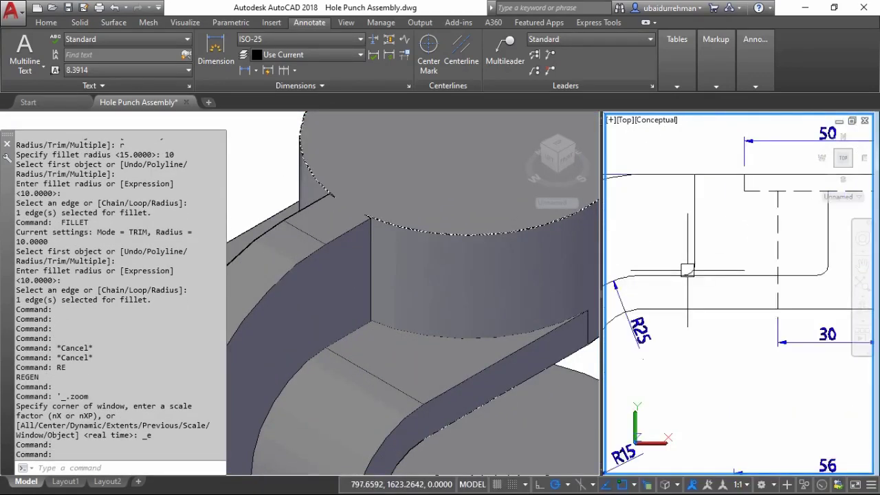
{"action": "scroll", "coordinate": [712, 304], "scroll_direction": "down", "scroll_amount": 2}
{"action": "scroll", "coordinate": [680, 275], "scroll_direction": "up", "scroll_amount": 1}
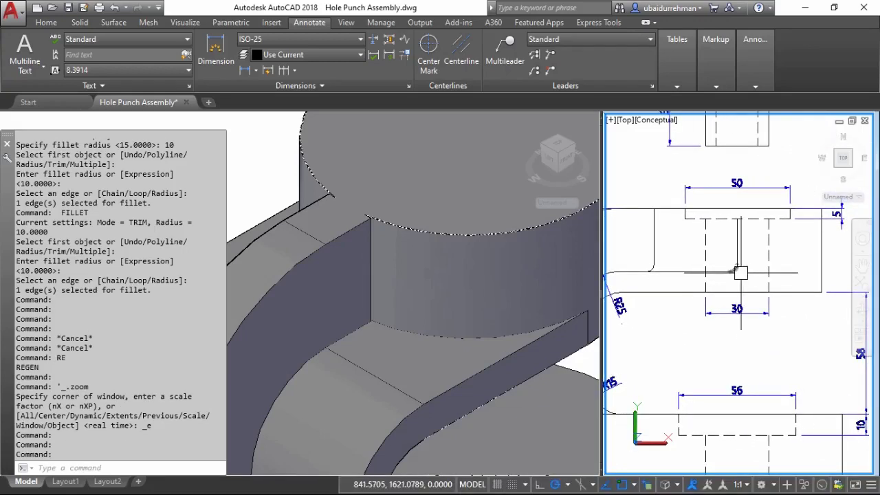
{"action": "scroll", "coordinate": [741, 273], "scroll_direction": "up", "scroll_amount": 2}
{"action": "scroll", "coordinate": [721, 275], "scroll_direction": "up", "scroll_amount": 2}
{"action": "left_click", "coordinate": [720, 275]}
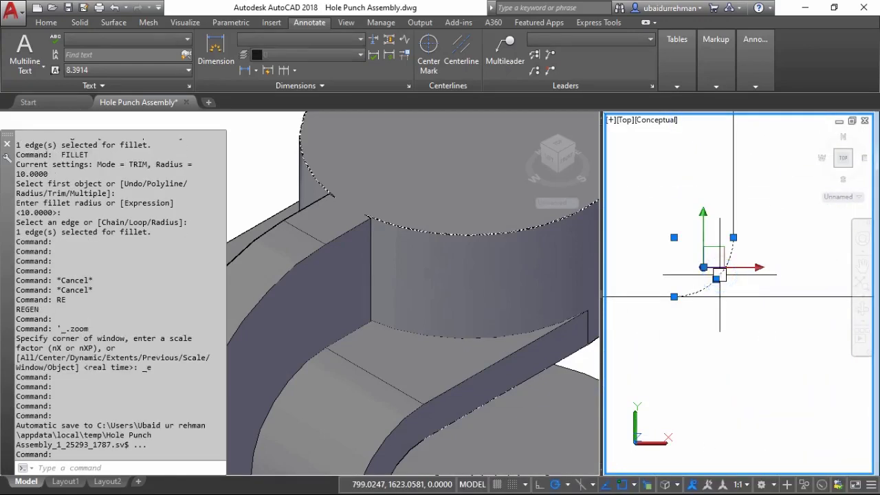
{"action": "mouse_move", "coordinate": [732, 237]}
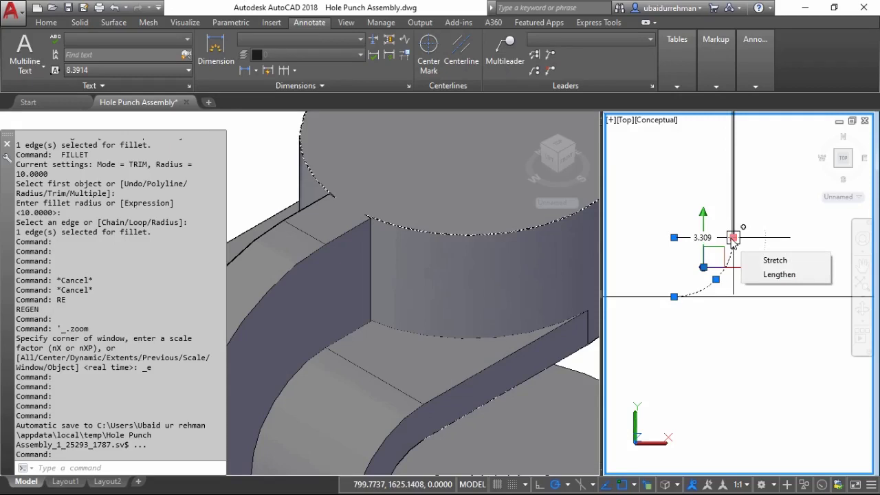
{"action": "key", "text": "Escape"}
{"action": "key", "text": "Escape"}
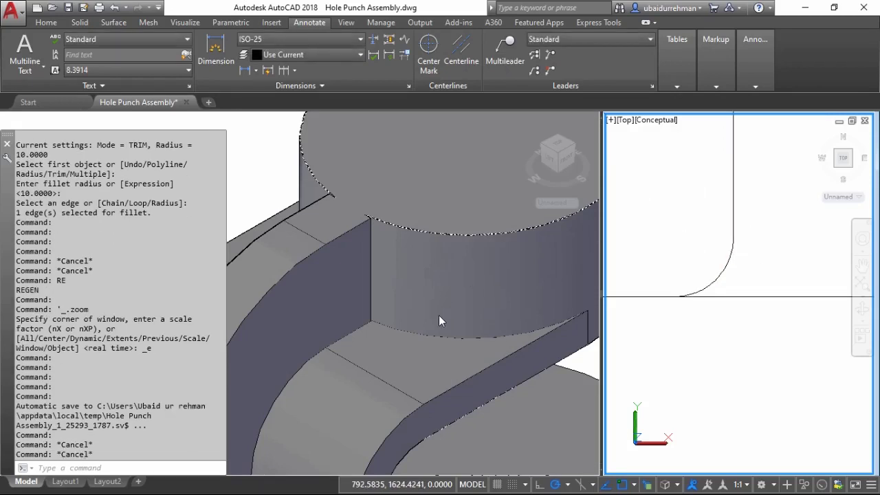
Fillet the cylinder's bottom edge in the 3D view at radius 3.309
{"action": "left_click", "coordinate": [438, 315]}
{"action": "type", "text": "f"}
{"action": "key", "text": "Return"}
{"action": "type", "text": "r"}
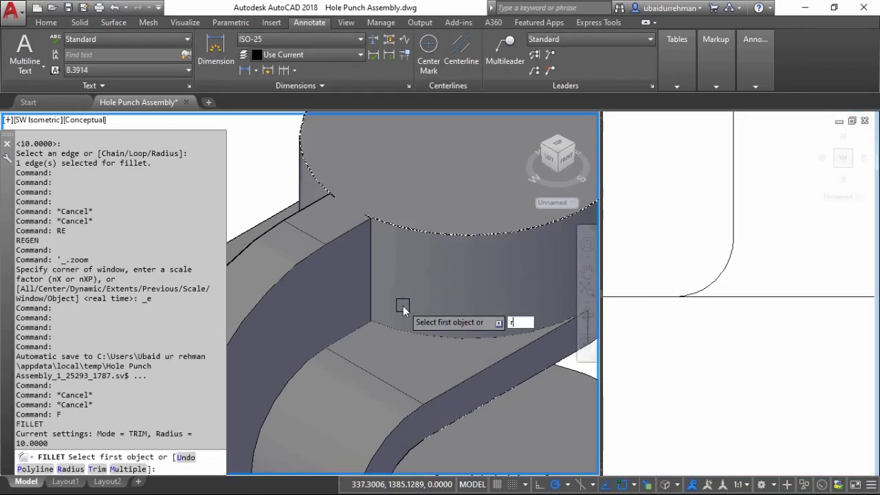
{"action": "key", "text": "Return"}
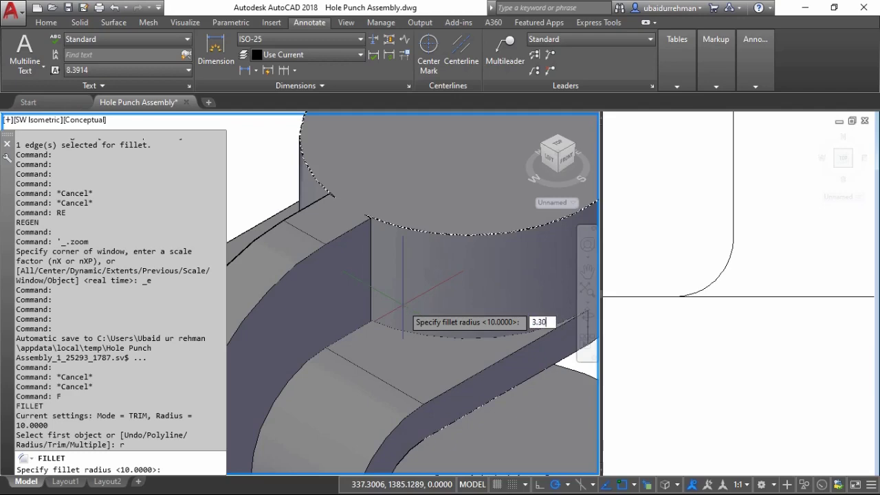
{"action": "key", "text": "Return"}
{"action": "left_click", "coordinate": [410, 324]}
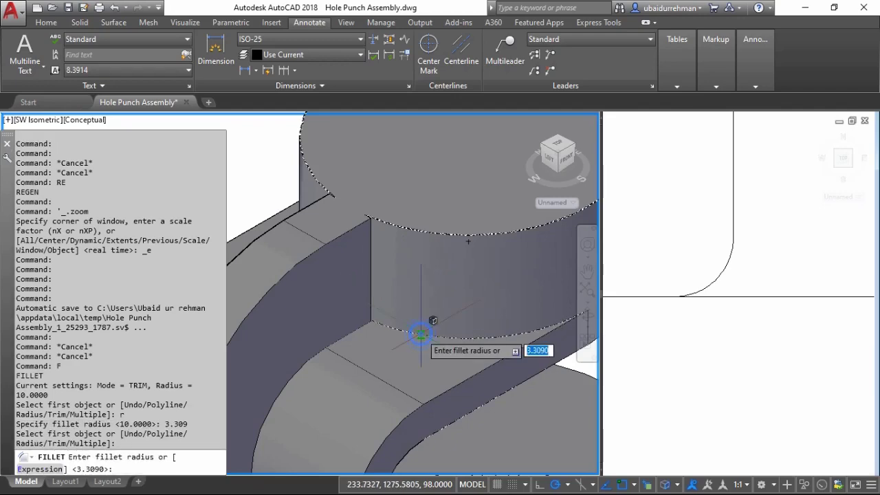
{"action": "key", "text": "Return"}
From NW Isometric, fillet the boss's other lower edge at 3.309 and open the View Manager
{"action": "scroll", "coordinate": [377, 331], "scroll_direction": "down", "scroll_amount": 2}
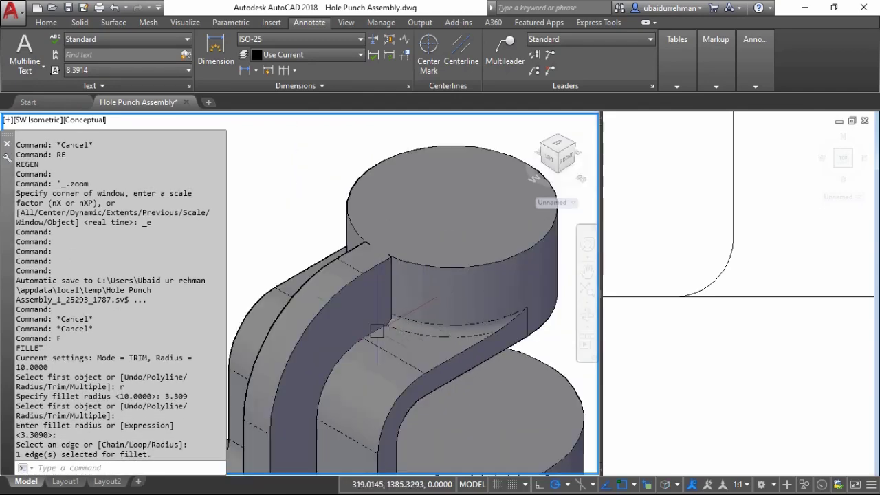
{"action": "left_click", "coordinate": [543, 151]}
{"action": "scroll", "coordinate": [453, 313], "scroll_direction": "up", "scroll_amount": 5}
{"action": "key", "text": "Return"}
{"action": "key", "text": "Return"}
{"action": "left_click", "coordinate": [455, 314]}
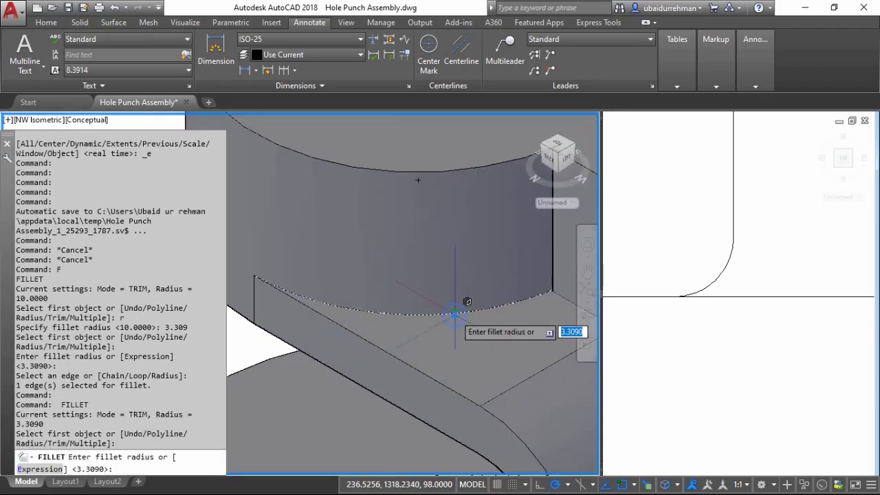
{"action": "key", "text": "Return"}
{"action": "key", "text": "Return"}
{"action": "scroll", "coordinate": [423, 305], "scroll_direction": "down", "scroll_amount": 3}
{"action": "scroll", "coordinate": [428, 310], "scroll_direction": "down", "scroll_amount": 2}
{"action": "scroll", "coordinate": [481, 324], "scroll_direction": "down", "scroll_amount": 2}
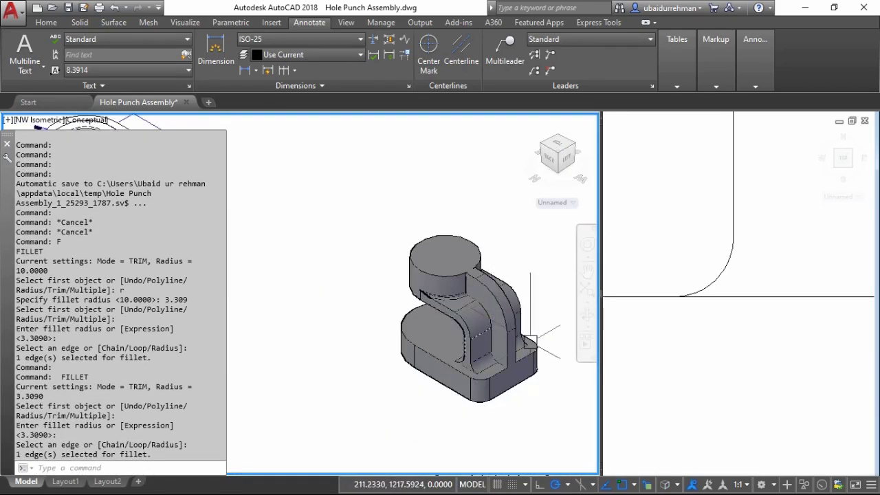
{"action": "type", "text": "v"}
{"action": "key", "text": "Return"}
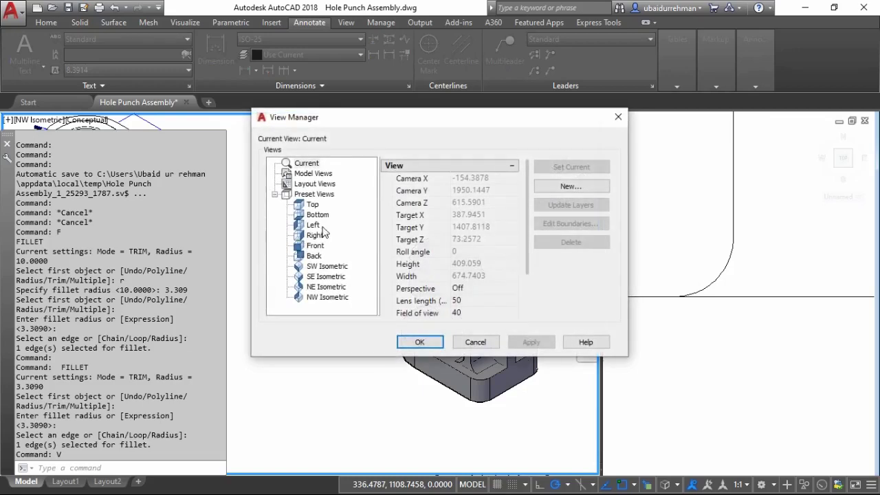
Make the Front preset view current in the View Manager
{"action": "left_click", "coordinate": [531, 341]}
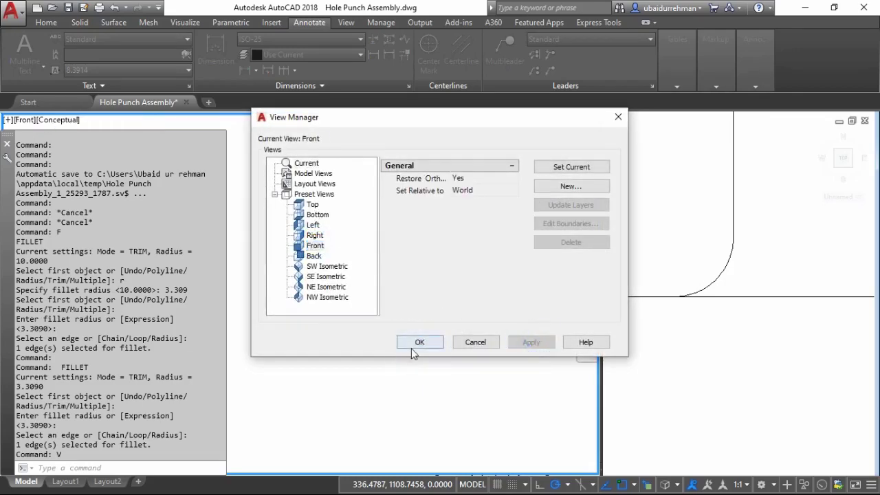
{"action": "left_click", "coordinate": [419, 342]}
{"action": "scroll", "coordinate": [438, 257], "scroll_direction": "up", "scroll_amount": 3}
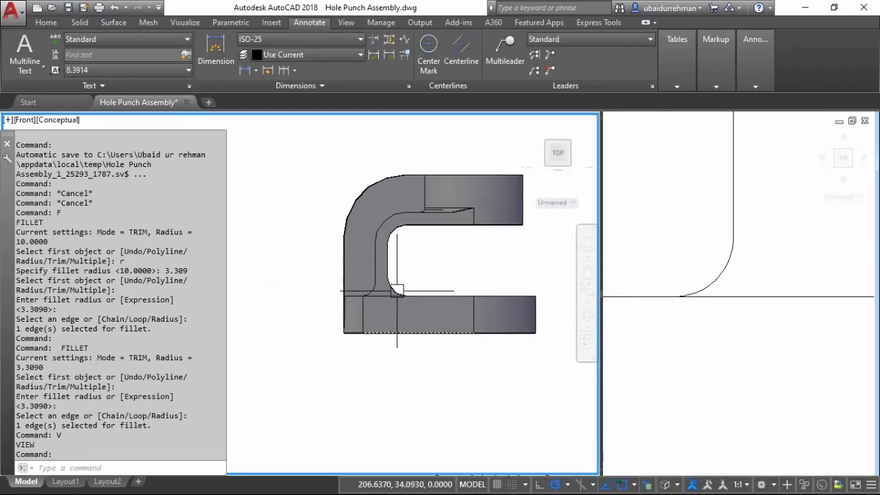
{"action": "scroll", "coordinate": [405, 313], "scroll_direction": "up", "scroll_amount": 2}
{"action": "scroll", "coordinate": [348, 323], "scroll_direction": "down", "scroll_amount": 1}
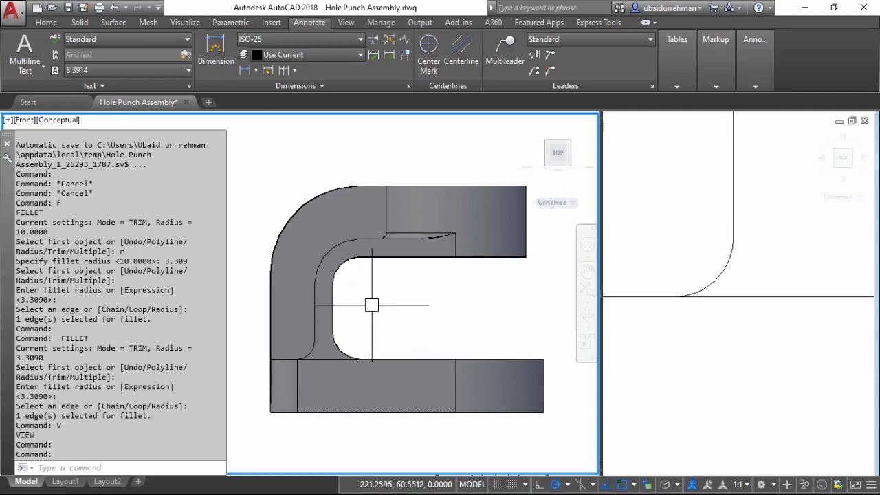
{"action": "type", "text": "v"}
Set the SE Isometric preset as the current view for the 3D model
{"action": "key", "text": "Return"}
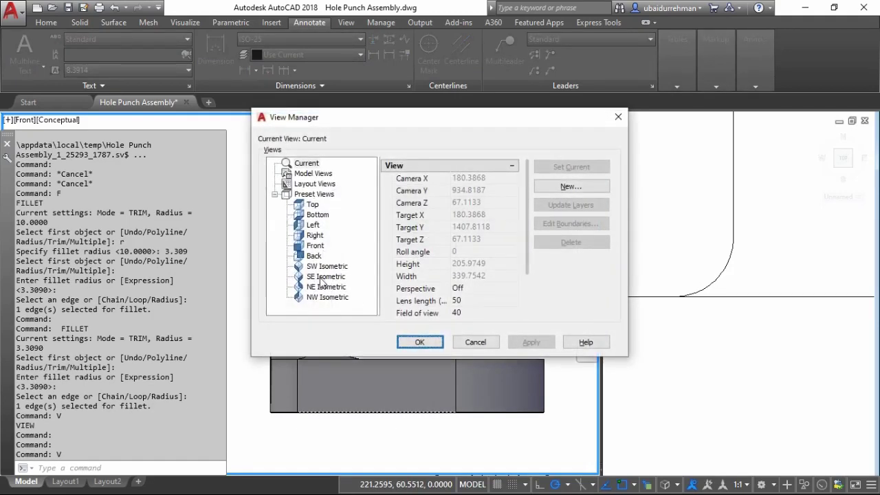
{"action": "left_click", "coordinate": [325, 276]}
{"action": "left_click", "coordinate": [530, 342]}
{"action": "left_click", "coordinate": [419, 342]}
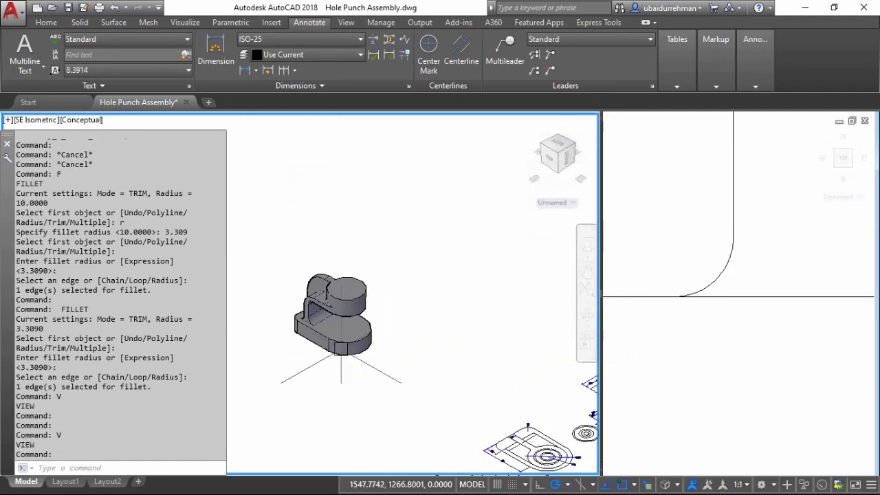
{"action": "scroll", "coordinate": [373, 294], "scroll_direction": "up", "scroll_amount": 4}
{"action": "scroll", "coordinate": [694, 369], "scroll_direction": "down", "scroll_amount": 3}
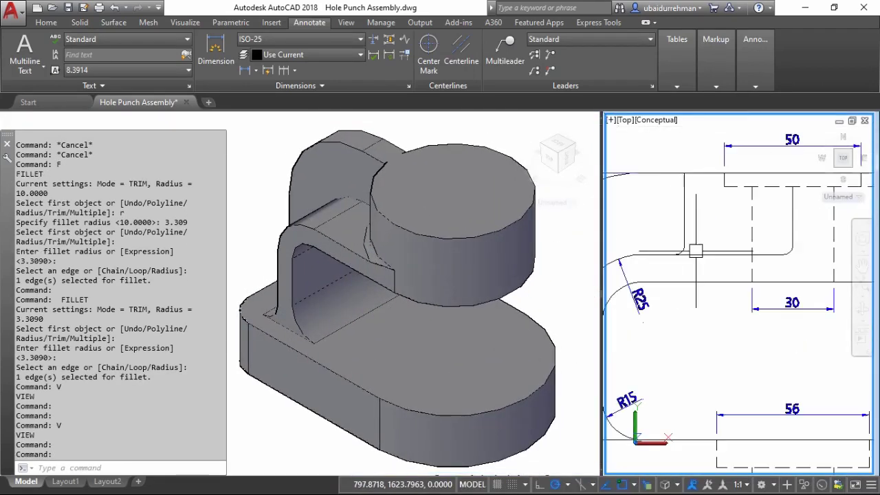
{"action": "scroll", "coordinate": [694, 370], "scroll_direction": "down", "scroll_amount": 2}
Pan and zoom the right Top viewport to the 50, 30 and 35 dimensions
{"action": "mouse_move", "coordinate": [702, 330]}
{"action": "middle_mouse_down"}
{"action": "mouse_move", "coordinate": [694, 370]}
{"action": "mouse_move", "coordinate": [734, 321]}
{"action": "middle_mouse_up"}
{"action": "scroll", "coordinate": [694, 370], "scroll_direction": "down", "scroll_amount": 2}
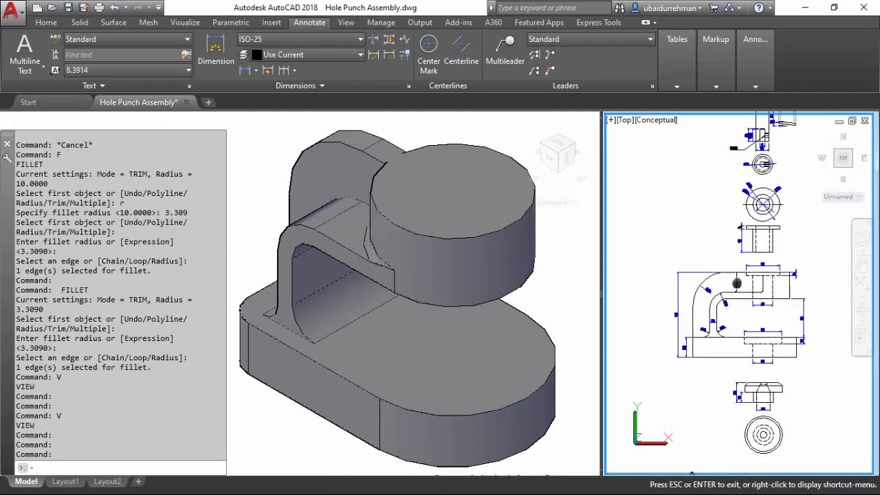
{"action": "left_click_drag", "start_coordinate": [696, 304], "coordinate": [665, 377]}
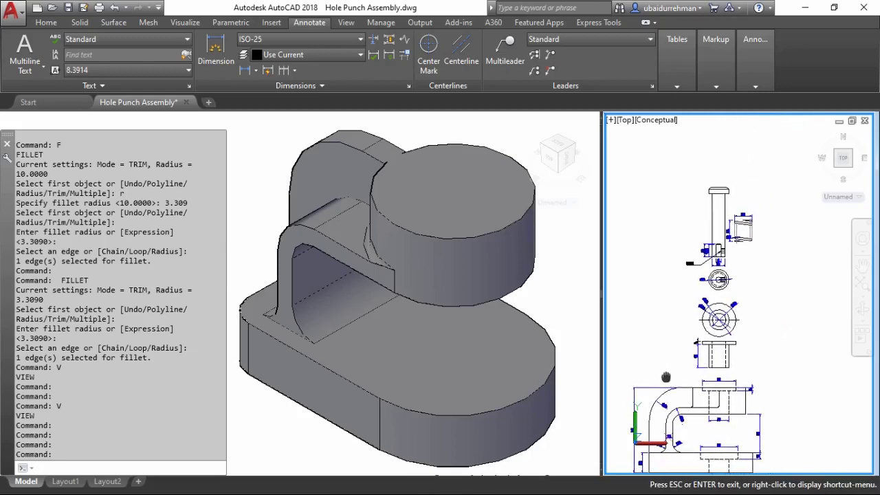
{"action": "key", "text": "Escape"}
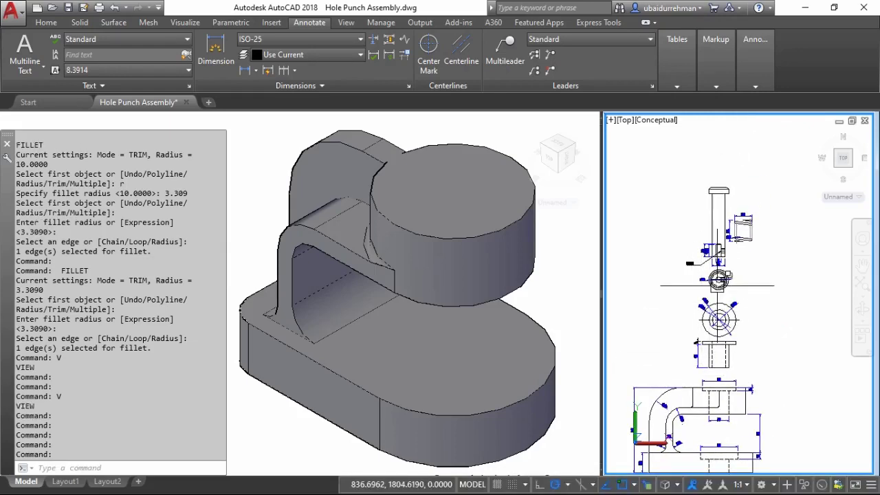
{"action": "scroll", "coordinate": [714, 323], "scroll_direction": "up", "scroll_amount": 5}
{"action": "scroll", "coordinate": [718, 340], "scroll_direction": "up", "scroll_amount": 1}
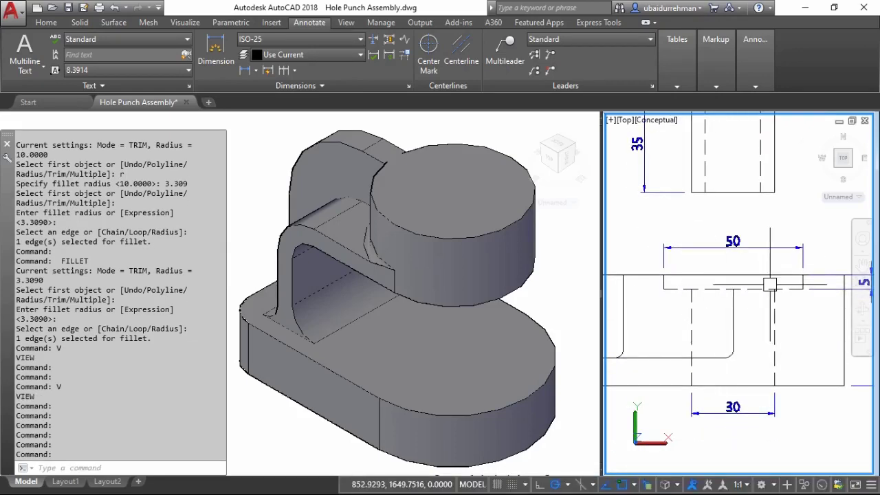
Activate the 3D model view and start a circle, then cancel it
{"action": "left_click", "coordinate": [530, 289]}
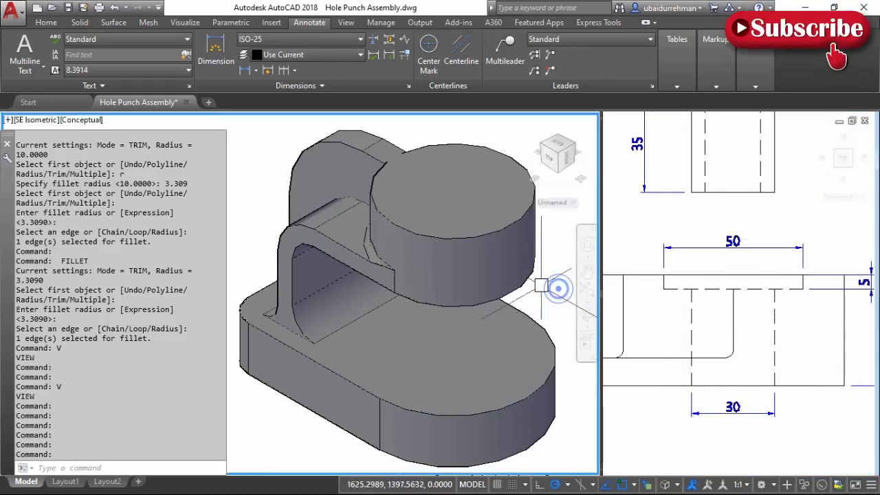
{"action": "scroll", "coordinate": [413, 289], "scroll_direction": "down", "scroll_amount": 3}
{"action": "type", "text": "c"}
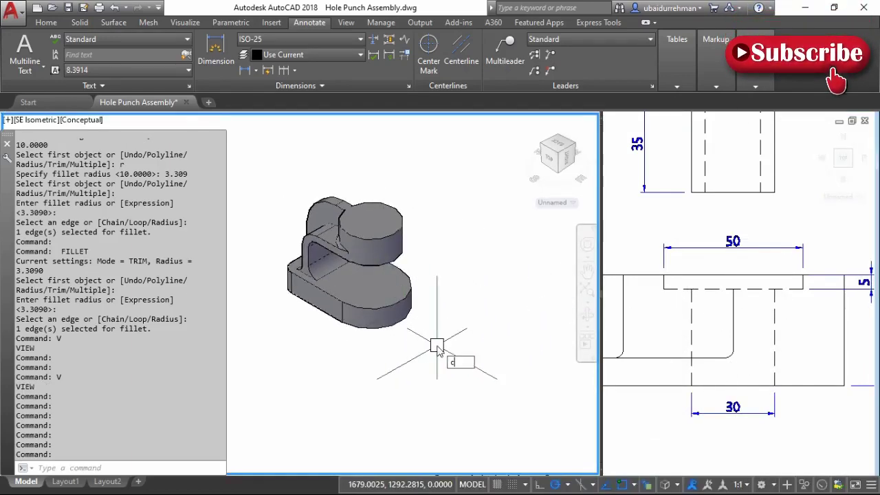
{"action": "key", "text": "Return"}
{"action": "left_click", "coordinate": [465, 340]}
{"action": "key", "text": "Escape"}
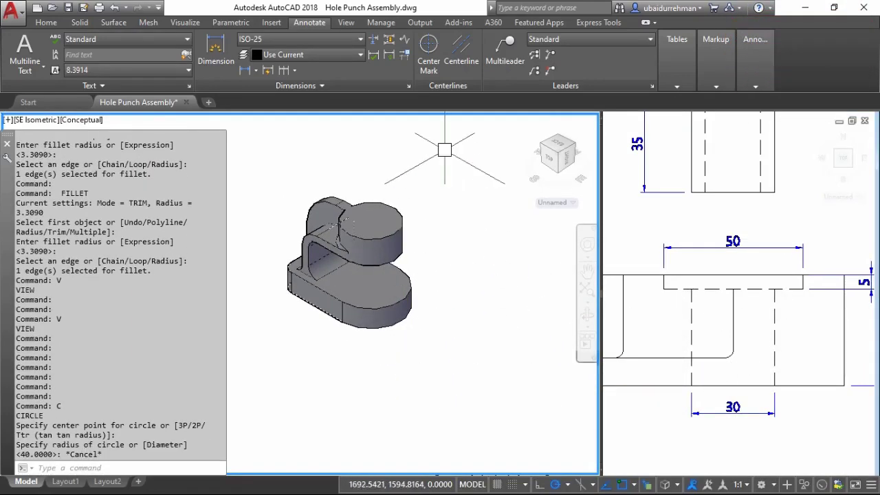
Redefine the UCS by its Z axis at a point beside the model, abandoning another circle attempt
{"action": "left_click", "coordinate": [346, 22]}
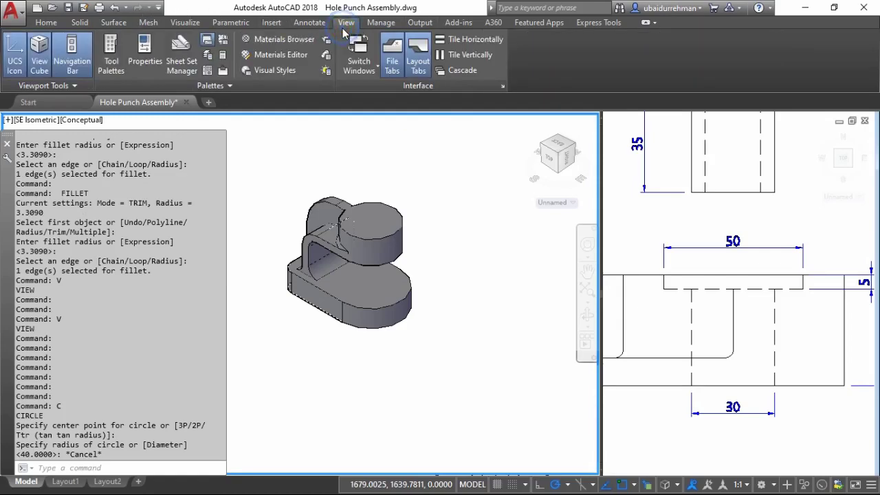
{"action": "left_click", "coordinate": [46, 22]}
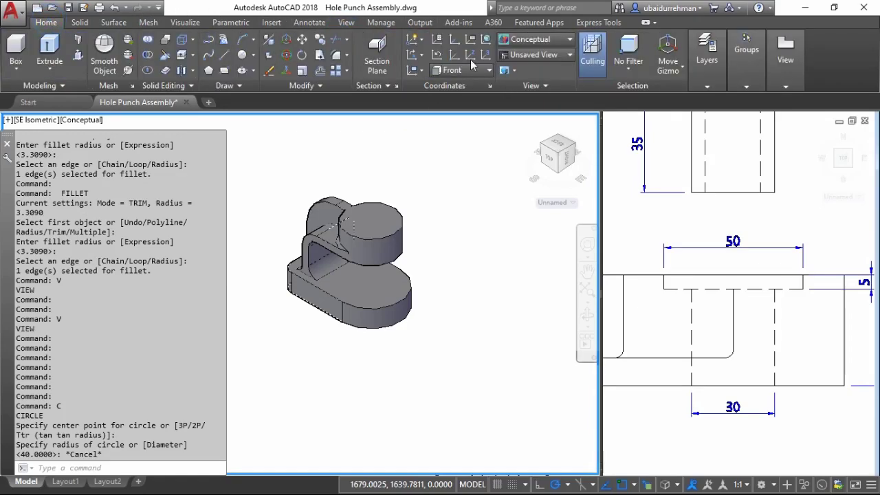
{"action": "left_click", "coordinate": [471, 60]}
{"action": "left_click", "coordinate": [459, 343]}
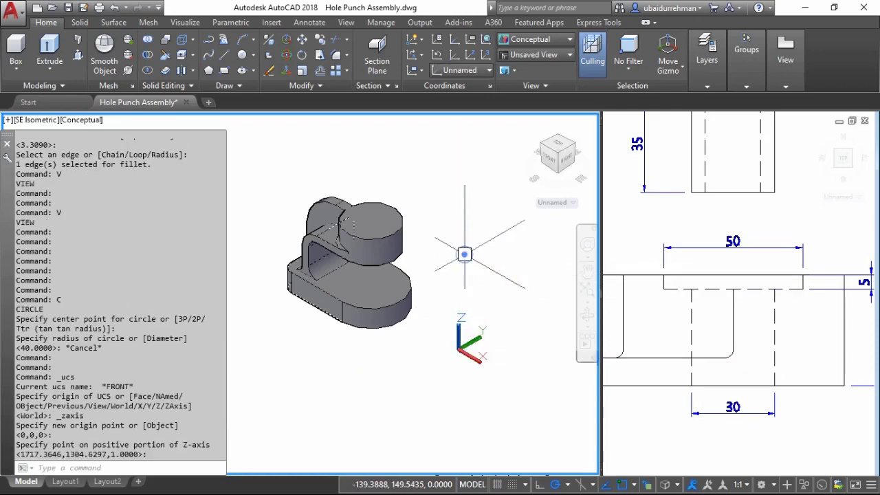
{"action": "type", "text": "c"}
{"action": "key", "text": "Return"}
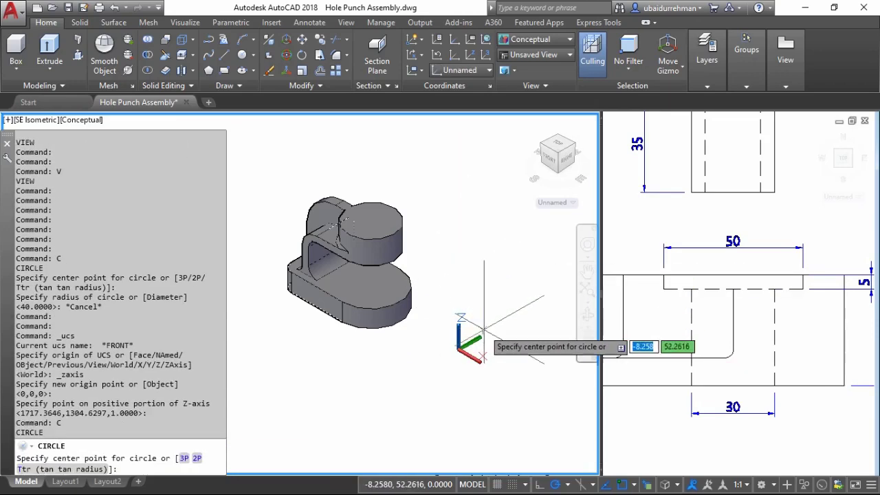
{"action": "left_click", "coordinate": [497, 346]}
{"action": "key", "text": "Escape"}
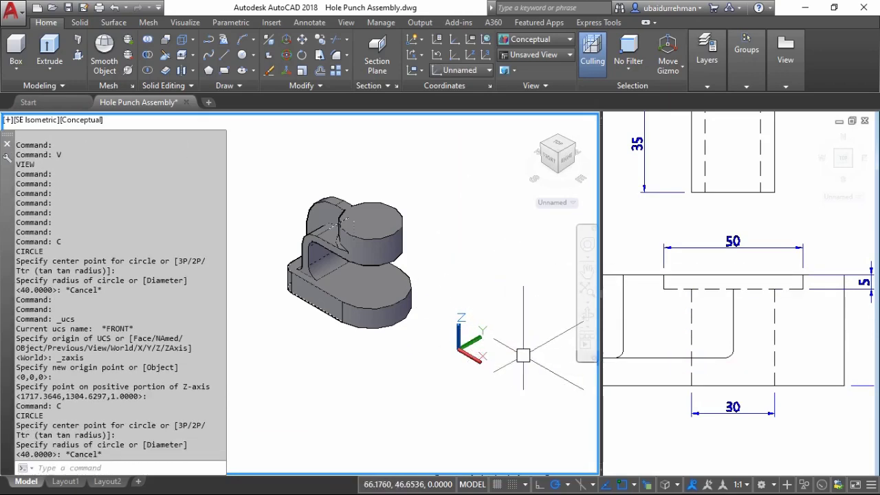
Turn the coordinate-system icon OFF with UCSICON
{"action": "type", "text": "UCSIC"}
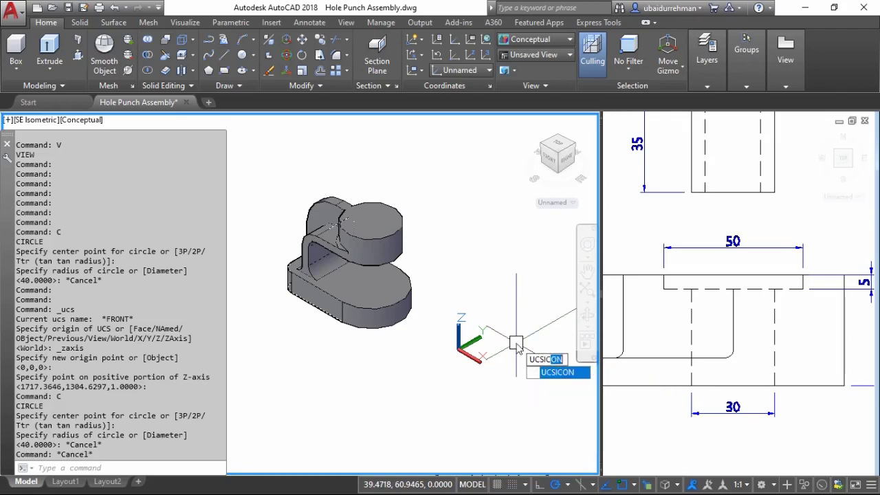
{"action": "key", "text": "Return"}
{"action": "key", "text": "Down"}
{"action": "key", "text": "Return"}
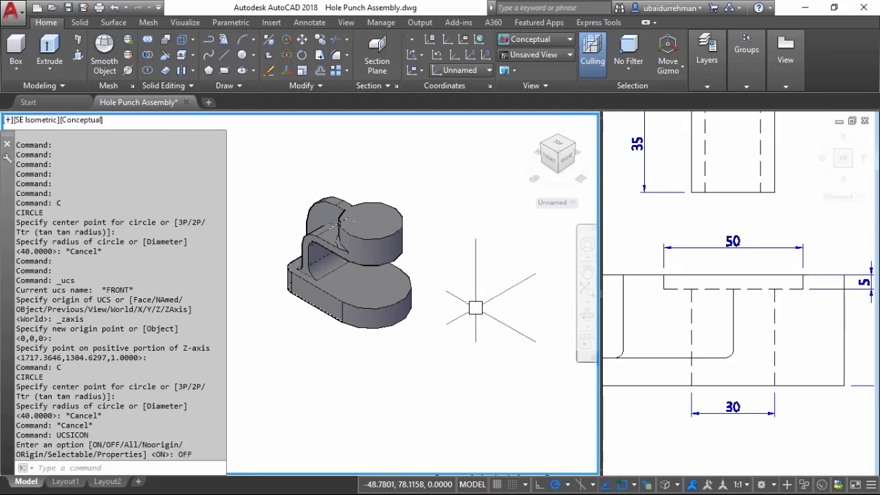
{"action": "type", "text": "c"}
{"action": "key", "text": "Return"}
Draw concentric circles of diameter 50 and 30 to the right of the model
{"action": "left_click", "coordinate": [468, 342]}
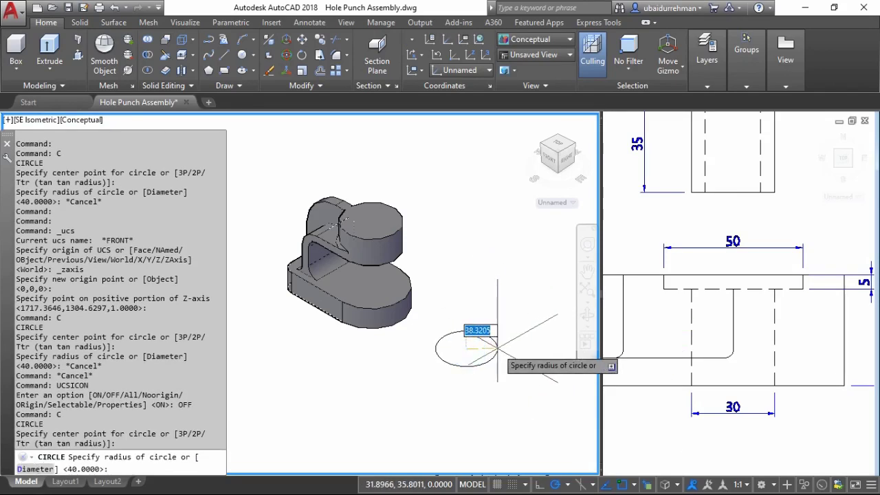
{"action": "type", "text": "d"}
{"action": "key", "text": "Return"}
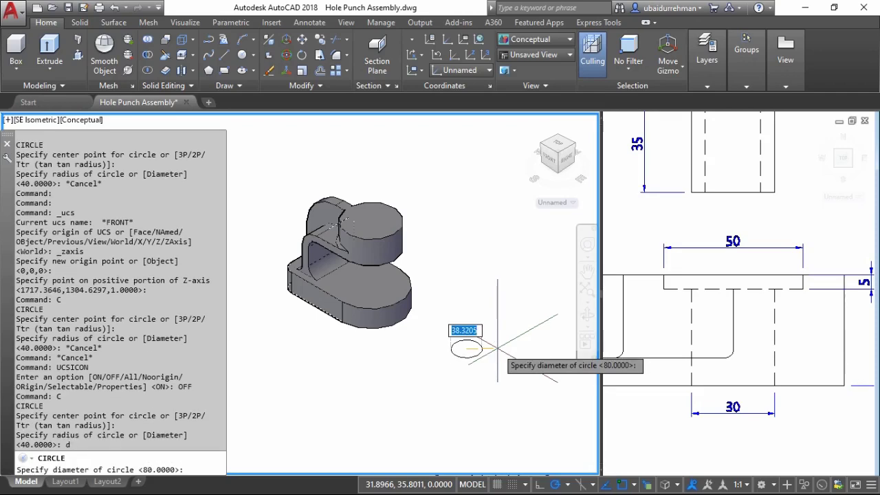
{"action": "type", "text": "0"}
{"action": "key", "text": "Return"}
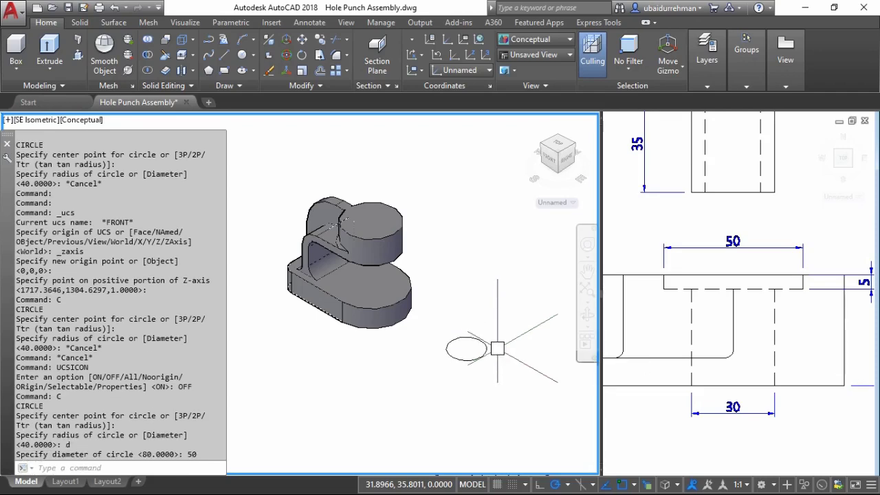
{"action": "type", "text": "c"}
{"action": "key", "text": "Return"}
{"action": "left_click", "coordinate": [466, 349]}
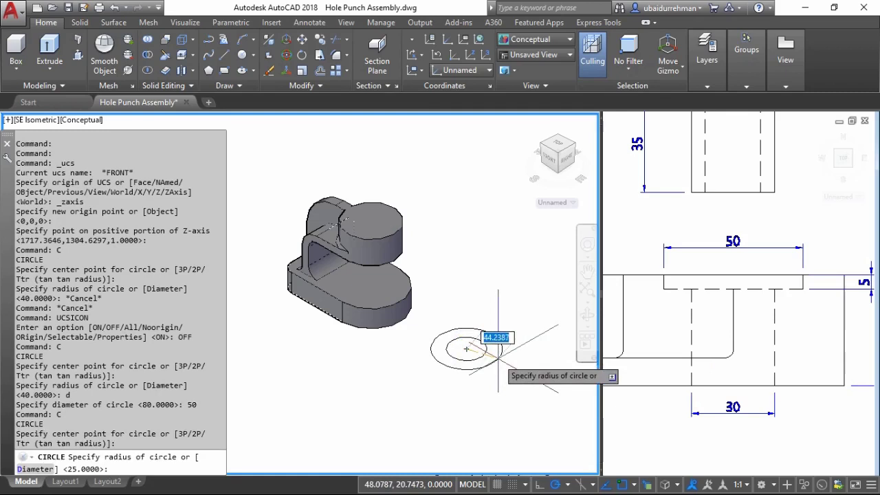
{"action": "type", "text": "d"}
{"action": "key", "text": "Return"}
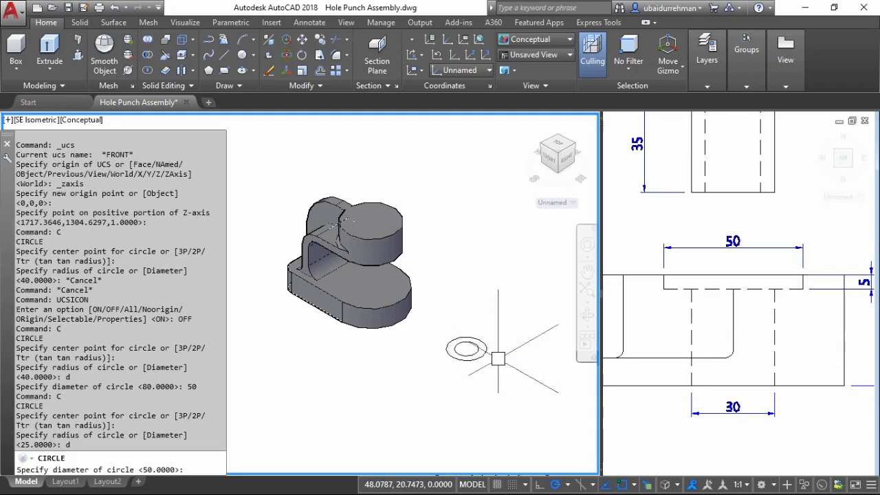
{"action": "type", "text": "30"}
{"action": "key", "text": "Return"}
Pan the reference drawing to check its dimensions, then return to the 3D view
{"action": "scroll", "coordinate": [471, 365], "scroll_direction": "up", "scroll_amount": 2}
{"action": "scroll", "coordinate": [472, 365], "scroll_direction": "up", "scroll_amount": 2}
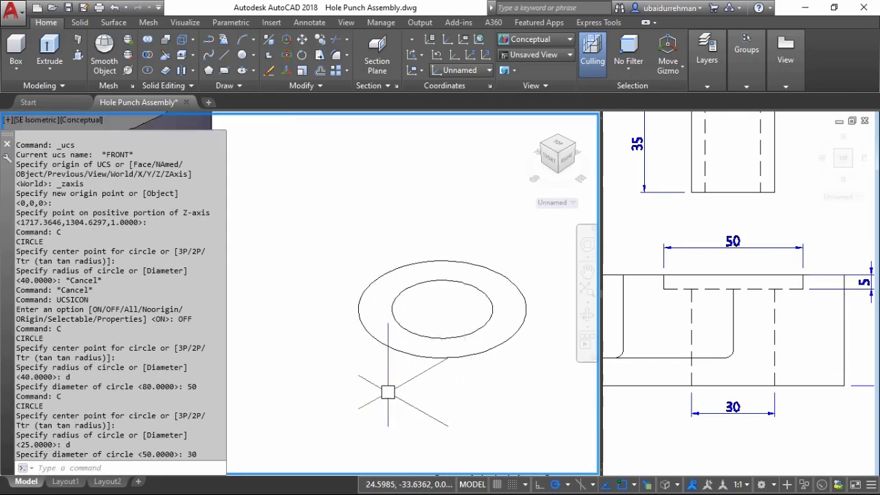
{"action": "mouse_move", "coordinate": [668, 344]}
{"action": "middle_mouse_down"}
{"action": "mouse_move", "coordinate": [671, 266]}
{"action": "mouse_move", "coordinate": [688, 260]}
{"action": "middle_mouse_up"}
{"action": "scroll", "coordinate": [715, 275], "scroll_direction": "up", "scroll_amount": 3}
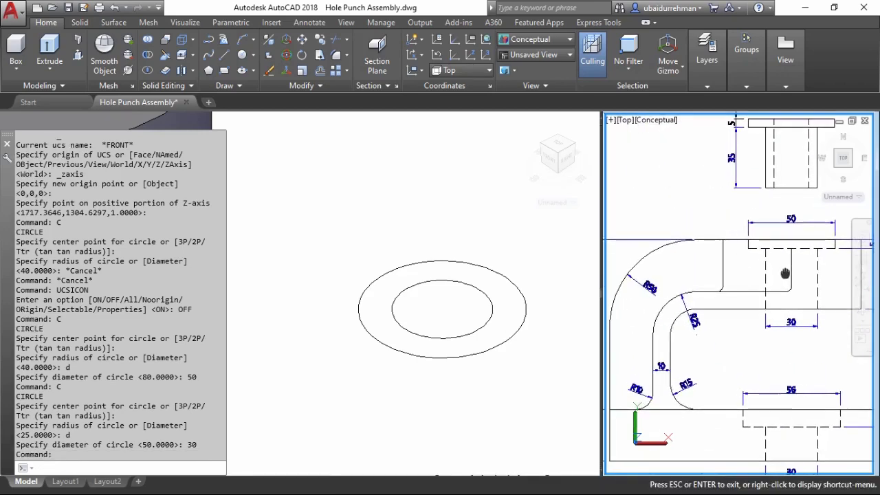
{"action": "scroll", "coordinate": [742, 282], "scroll_direction": "down", "scroll_amount": 3}
{"action": "left_click", "coordinate": [741, 283]}
{"action": "mouse_move", "coordinate": [739, 326]}
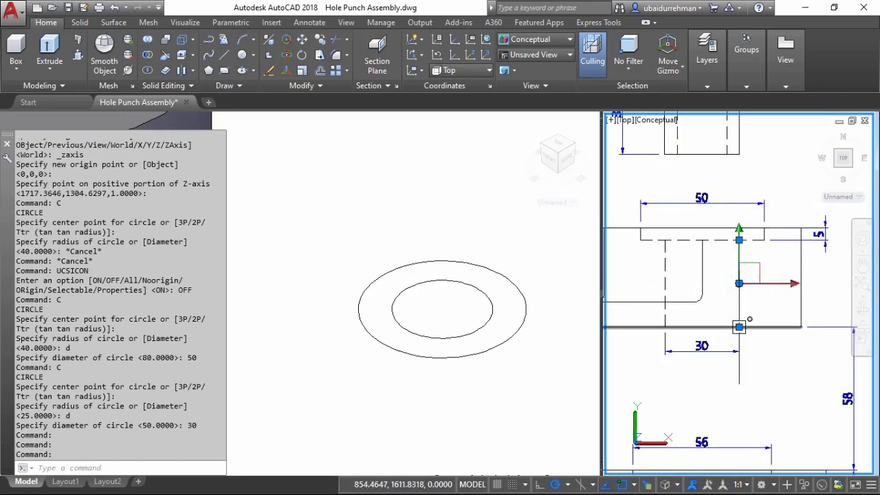
{"action": "key", "text": "Escape"}
{"action": "key", "text": "Escape"}
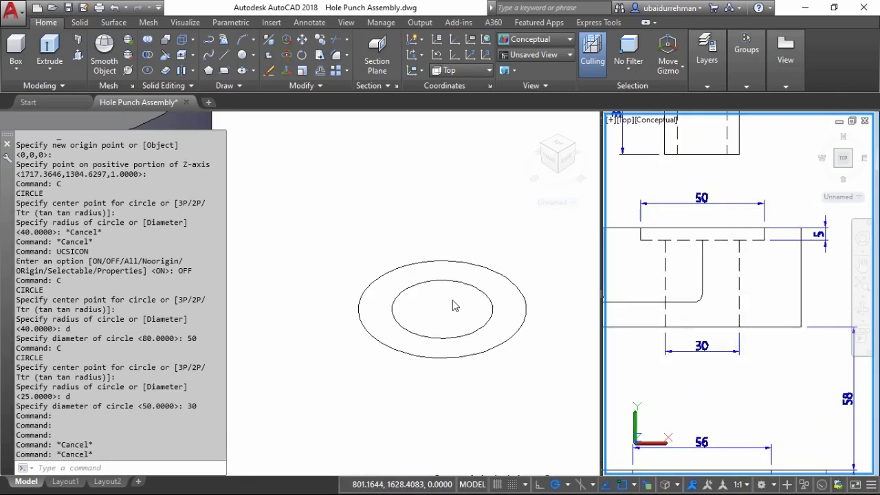
{"action": "left_click", "coordinate": [430, 318]}
Extrude the 30 circle 35 high and the 50 circle 5 high
{"action": "key", "text": "Return"}
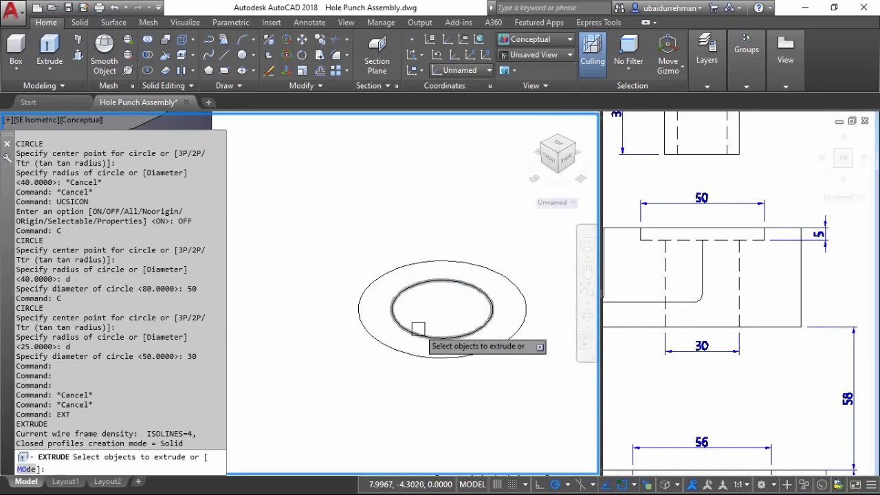
{"action": "left_click", "coordinate": [419, 331]}
{"action": "key", "text": "Return"}
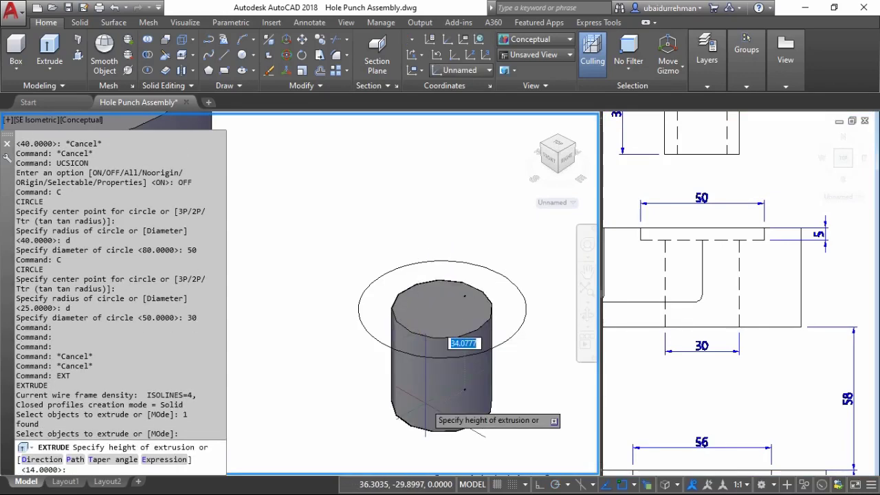
{"action": "type", "text": "35"}
{"action": "key", "text": "Return"}
{"action": "key", "text": "Return"}
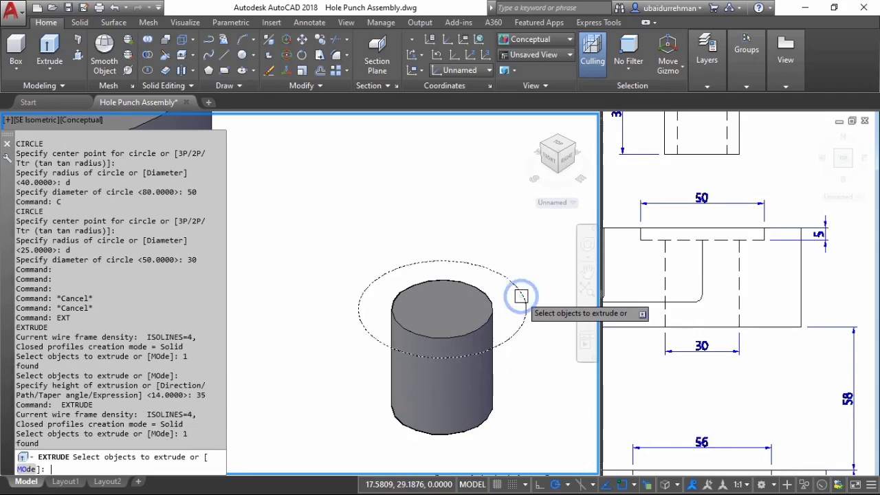
{"action": "left_click", "coordinate": [521, 295]}
{"action": "key", "text": "Return"}
{"action": "type", "text": "5"}
{"action": "key", "text": "Return"}
Union the two cylinders into one stepped pin
{"action": "scroll", "coordinate": [481, 323], "scroll_direction": "down", "scroll_amount": 3}
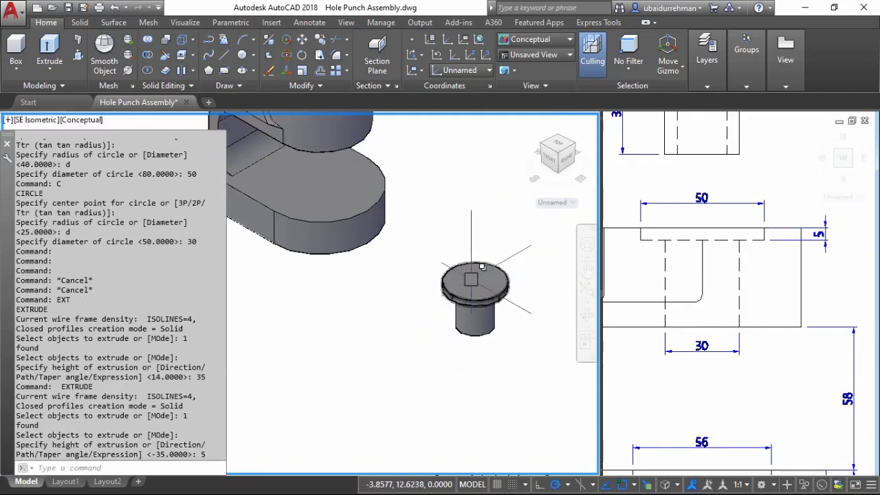
{"action": "middle_click_drag", "start_coordinate": [440, 303], "coordinate": [428, 363]}
{"action": "type", "text": "unio"}
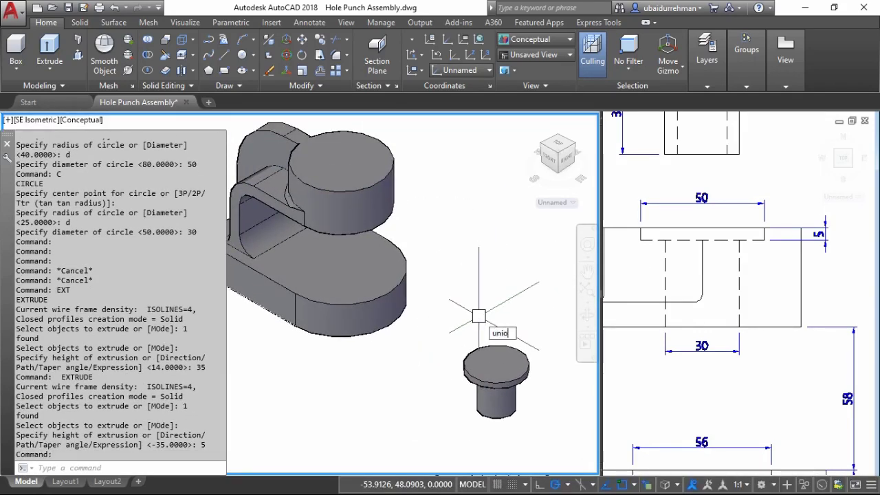
{"action": "type", "text": "n"}
{"action": "key", "text": "Return"}
{"action": "left_click", "coordinate": [533, 296]}
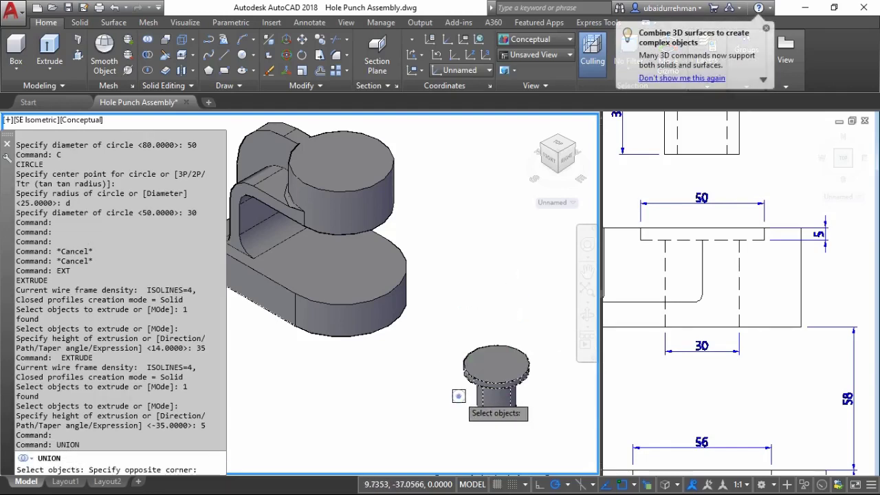
{"action": "left_click", "coordinate": [458, 396]}
{"action": "key", "text": "Return"}
Move the stepped pin from its top centre onto the top boss centre
{"action": "left_click", "coordinate": [490, 363]}
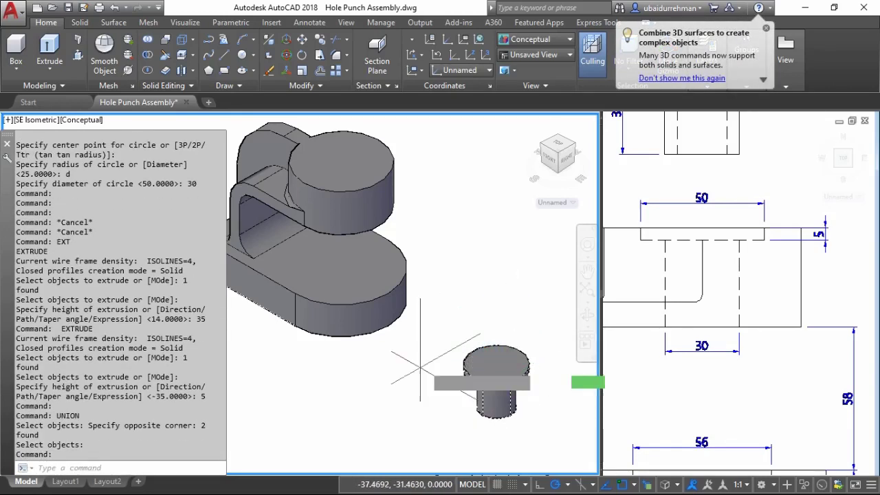
{"action": "type", "text": "m"}
{"action": "key", "text": "Return"}
{"action": "left_click", "coordinate": [488, 347]}
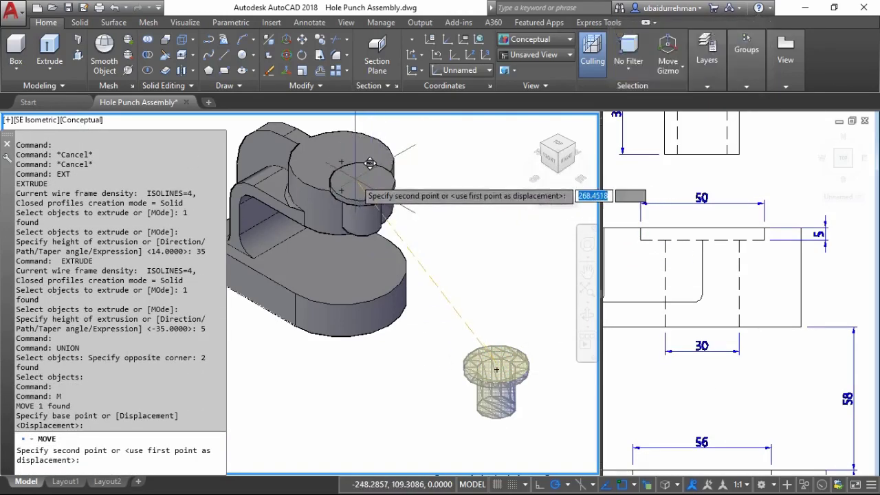
{"action": "left_click", "coordinate": [356, 146]}
{"action": "middle_click_drag", "start_coordinate": [356, 146], "coordinate": [431, 198], "text": "shift"}
{"action": "scroll", "coordinate": [362, 147], "scroll_direction": "up", "scroll_amount": 3}
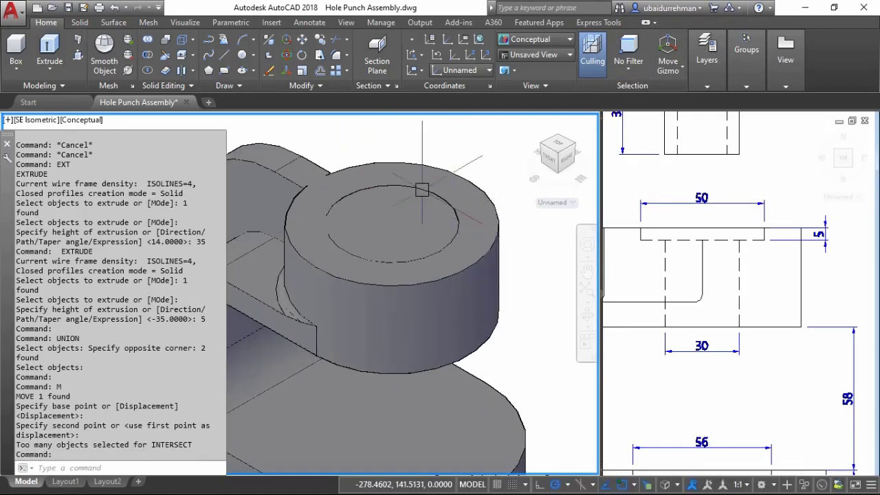
Subtract the stepped pin from the main body to cut the hole
{"action": "type", "text": "su"}
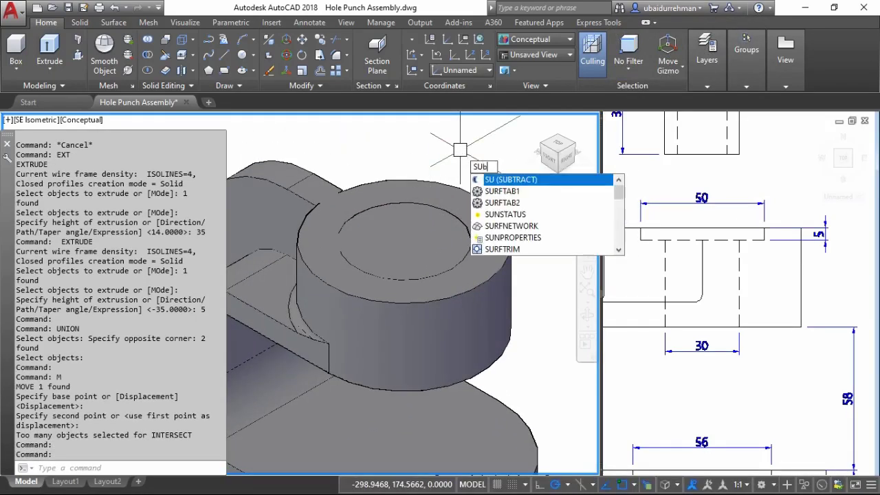
{"action": "key", "text": "Return"}
{"action": "left_click", "coordinate": [453, 182]}
{"action": "key", "text": "Return"}
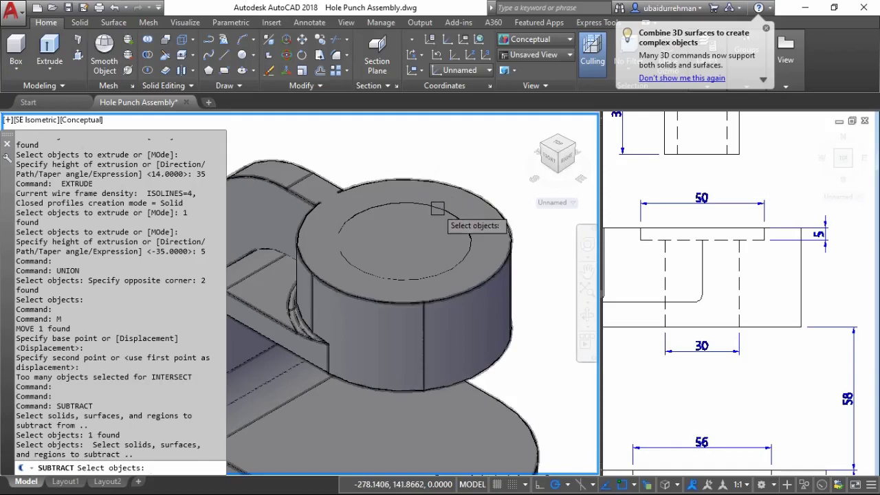
{"action": "left_click", "coordinate": [437, 208]}
{"action": "left_click", "coordinate": [495, 126]}
{"action": "key", "text": "Return"}
{"action": "scroll", "coordinate": [449, 163], "scroll_direction": "down", "scroll_amount": 3}
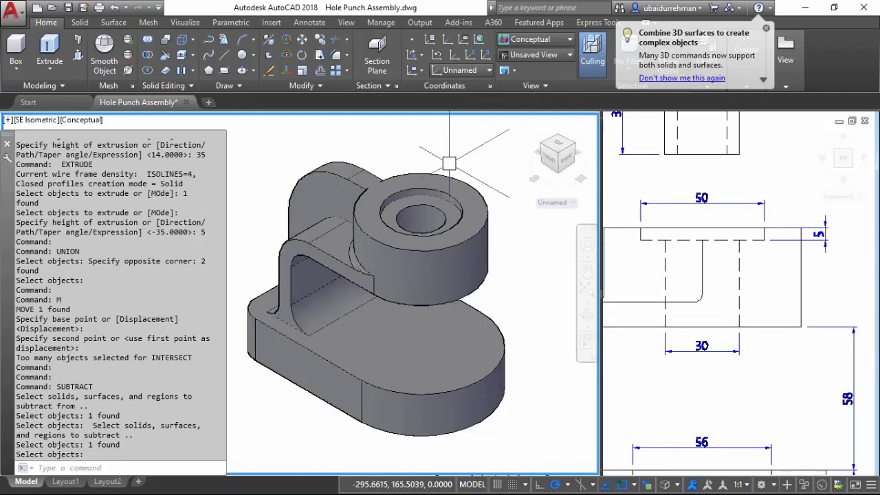
Orbit the model to a new angle with the SteeringWheel
{"action": "left_click", "coordinate": [586, 243]}
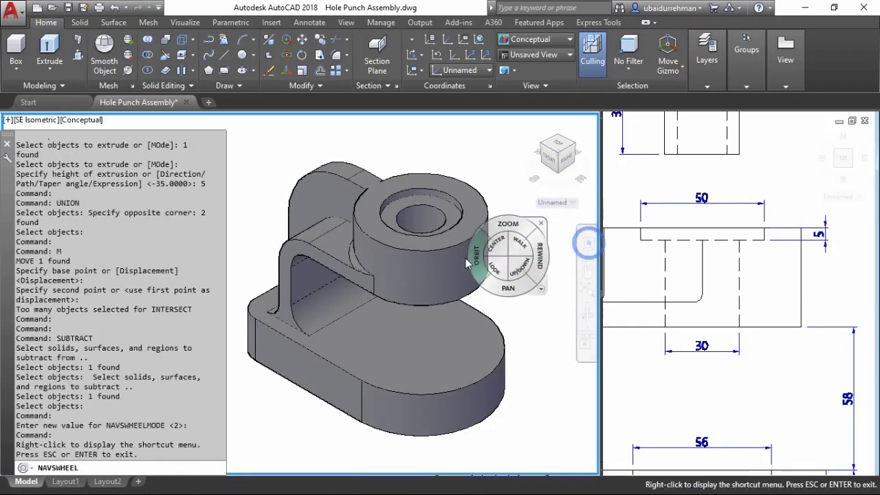
{"action": "mouse_move", "coordinate": [467, 263]}
{"action": "left_mouse_down"}
{"action": "mouse_move", "coordinate": [438, 178]}
{"action": "mouse_move", "coordinate": [463, 183]}
{"action": "mouse_move", "coordinate": [460, 246]}
{"action": "mouse_move", "coordinate": [431, 265]}
{"action": "mouse_move", "coordinate": [403, 318]}
{"action": "mouse_move", "coordinate": [409, 286]}
{"action": "mouse_move", "coordinate": [425, 303]}
{"action": "mouse_move", "coordinate": [435, 204]}
{"action": "left_mouse_up"}
{"action": "key", "text": "Escape"}
Pan and zoom the reference drawing to the base's 56 and 30 dimensions, then reactivate the 3D view
{"action": "left_click", "coordinate": [623, 262]}
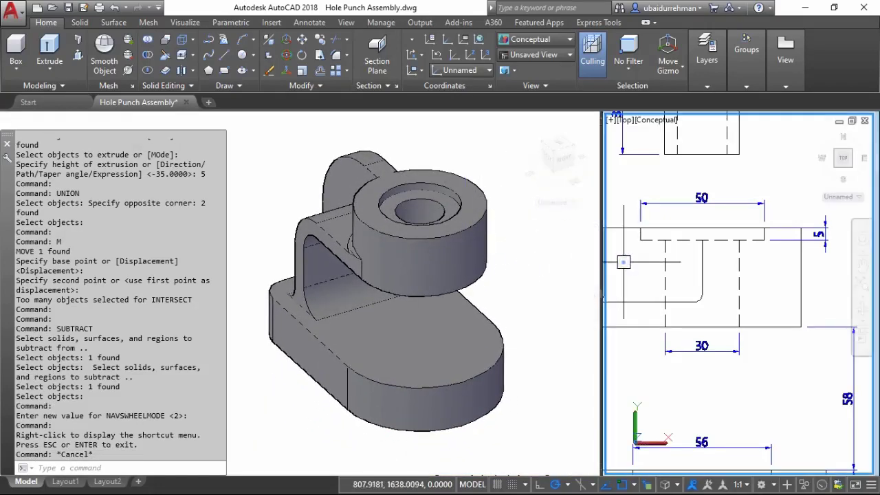
{"action": "scroll", "coordinate": [622, 261], "scroll_direction": "down", "scroll_amount": 3}
{"action": "middle_click_drag", "start_coordinate": [636, 265], "coordinate": [727, 269]}
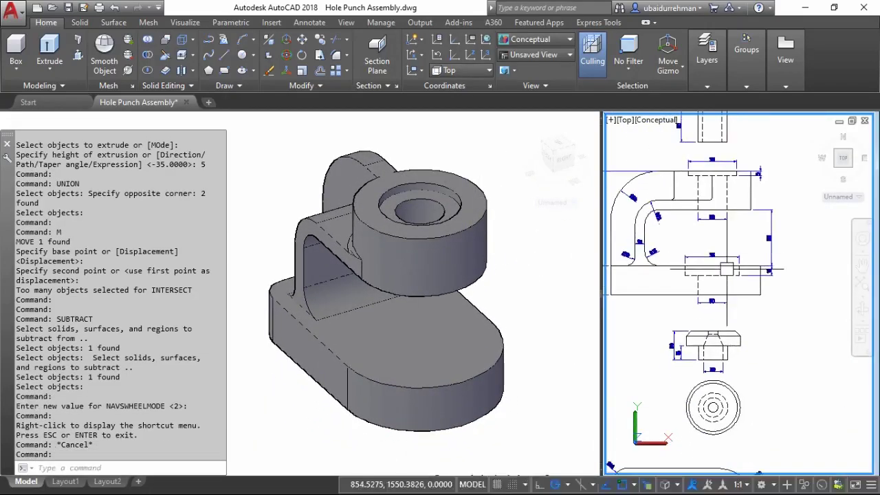
{"action": "scroll", "coordinate": [727, 269], "scroll_direction": "up", "scroll_amount": 5}
{"action": "mouse_move", "coordinate": [673, 229]}
{"action": "middle_mouse_down"}
{"action": "mouse_move", "coordinate": [674, 271]}
{"action": "mouse_move", "coordinate": [715, 319]}
{"action": "mouse_move", "coordinate": [675, 383]}
{"action": "middle_mouse_up"}
{"action": "scroll", "coordinate": [691, 286], "scroll_direction": "down", "scroll_amount": 3}
{"action": "scroll", "coordinate": [722, 297], "scroll_direction": "up", "scroll_amount": 3}
{"action": "scroll", "coordinate": [719, 317], "scroll_direction": "down", "scroll_amount": 3}
{"action": "scroll", "coordinate": [702, 323], "scroll_direction": "up", "scroll_amount": 3}
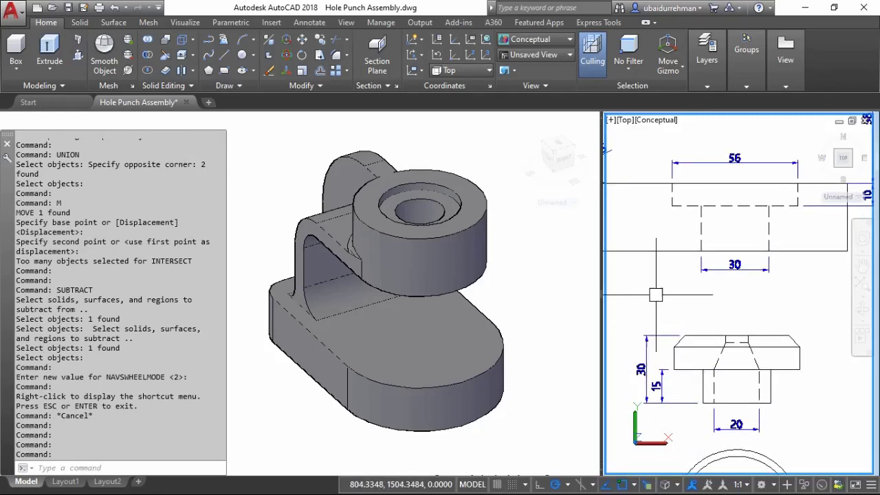
{"action": "left_click", "coordinate": [506, 377]}
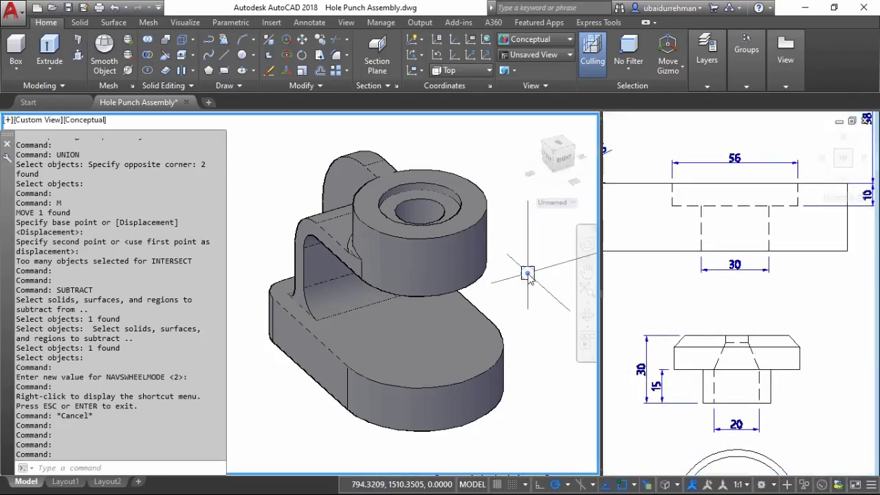
{"action": "scroll", "coordinate": [466, 354], "scroll_direction": "down", "scroll_amount": 2}
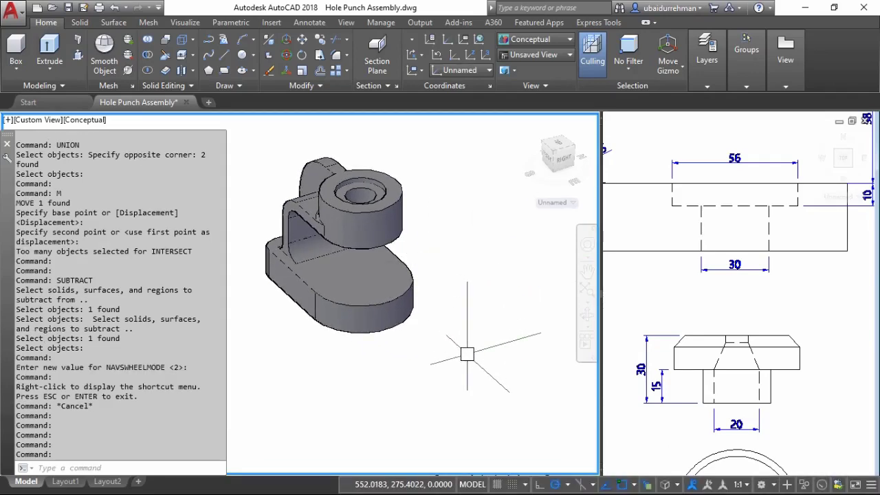
Draw a 56 × 56 square with RECTANG using dimensions
{"action": "type", "text": "rec"}
{"action": "key", "text": "Return"}
{"action": "left_click", "coordinate": [473, 369]}
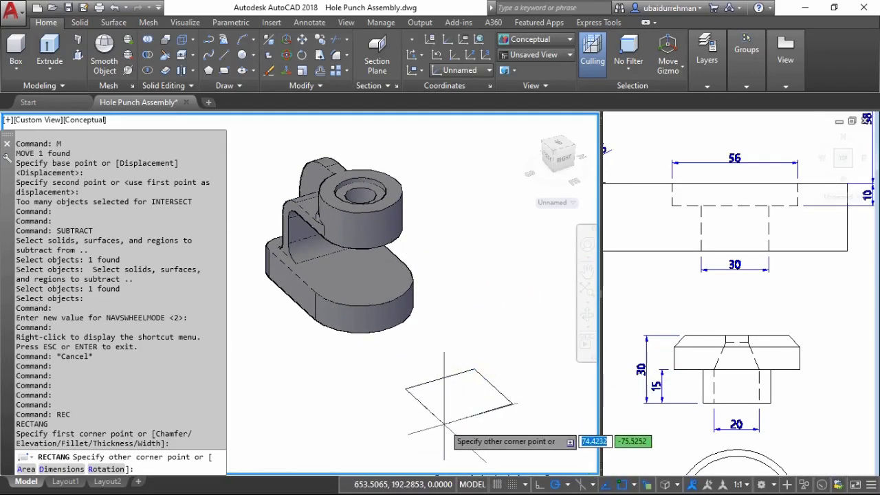
{"action": "key", "text": "Return"}
{"action": "type", "text": "56"}
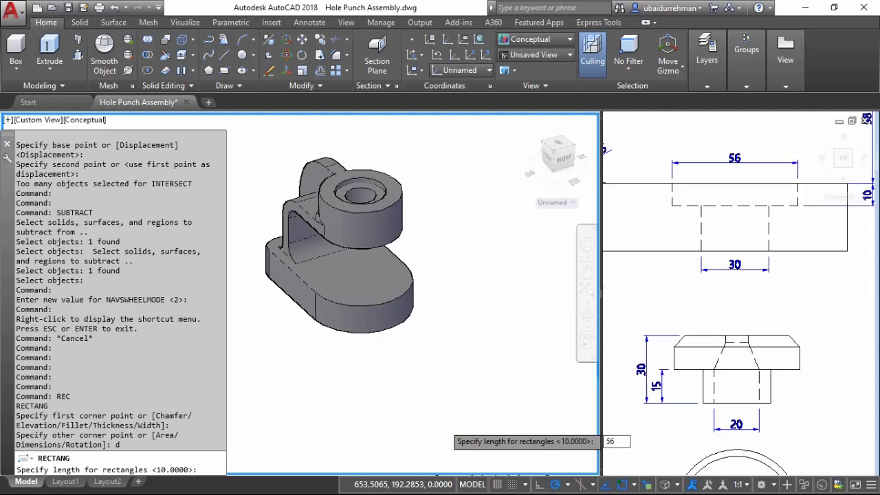
{"action": "key", "text": "Return"}
{"action": "type", "text": "56"}
{"action": "key", "text": "Return"}
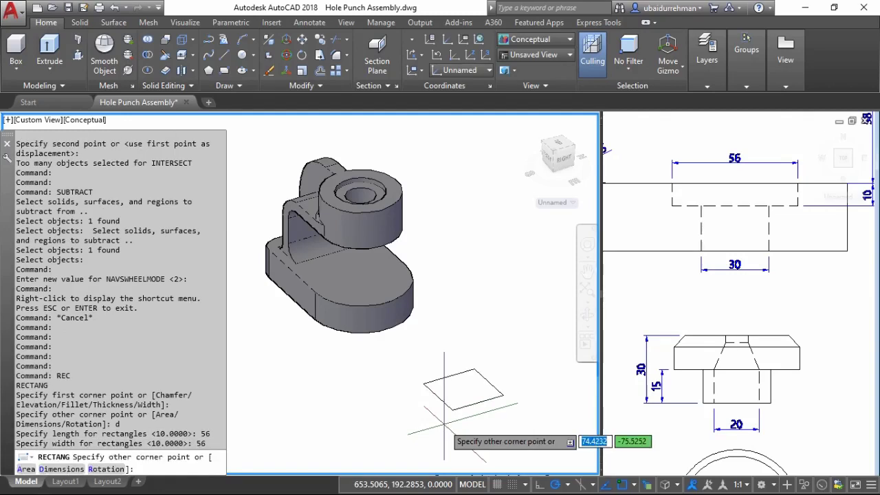
{"action": "left_click", "coordinate": [444, 424]}
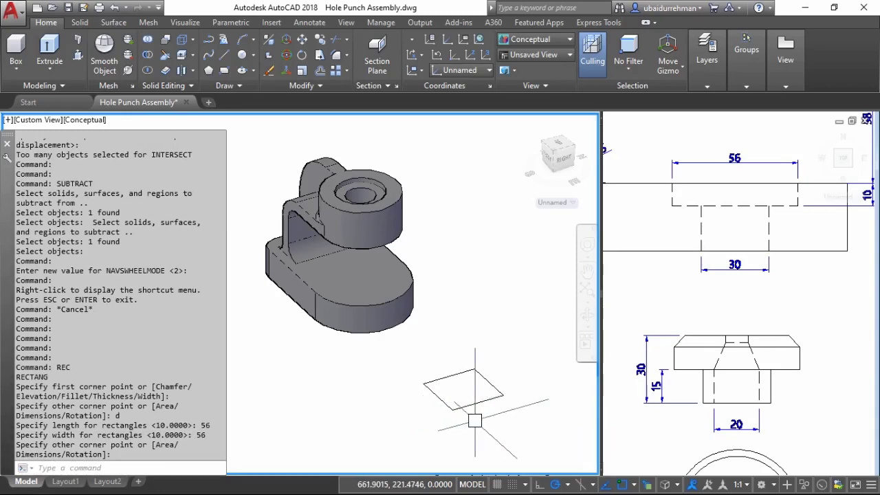
{"action": "type", "text": "c"}
Draw a 30-diameter circle centred in the square
{"action": "key", "text": "Return"}
{"action": "left_click", "coordinate": [463, 390]}
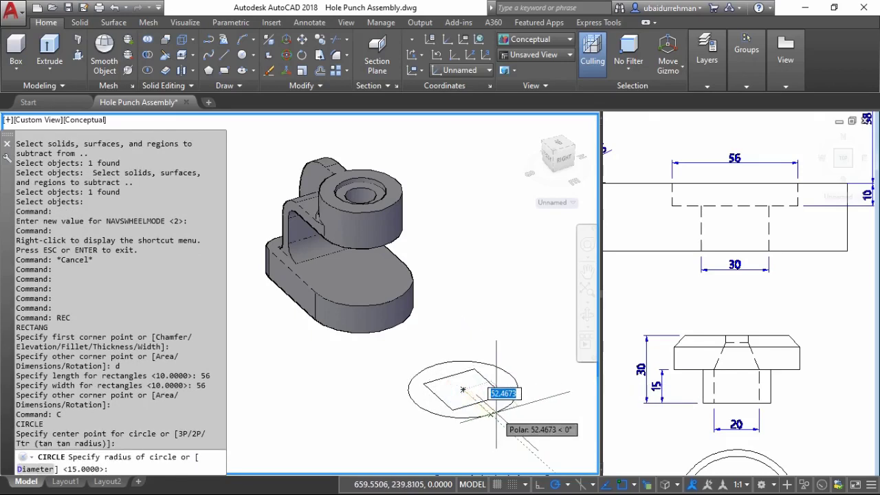
{"action": "type", "text": "d"}
{"action": "key", "text": "Return"}
{"action": "type", "text": "3"}
{"action": "key", "text": "Return"}
{"action": "type", "text": "ex"}
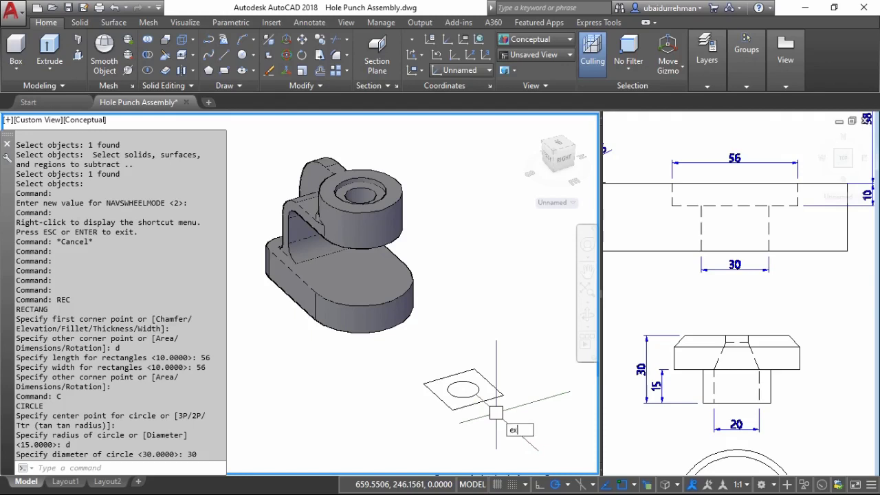
Extrude the circle 15 high and the square -15
{"action": "type", "text": "t"}
{"action": "key", "text": "Return"}
{"action": "left_click", "coordinate": [477, 391]}
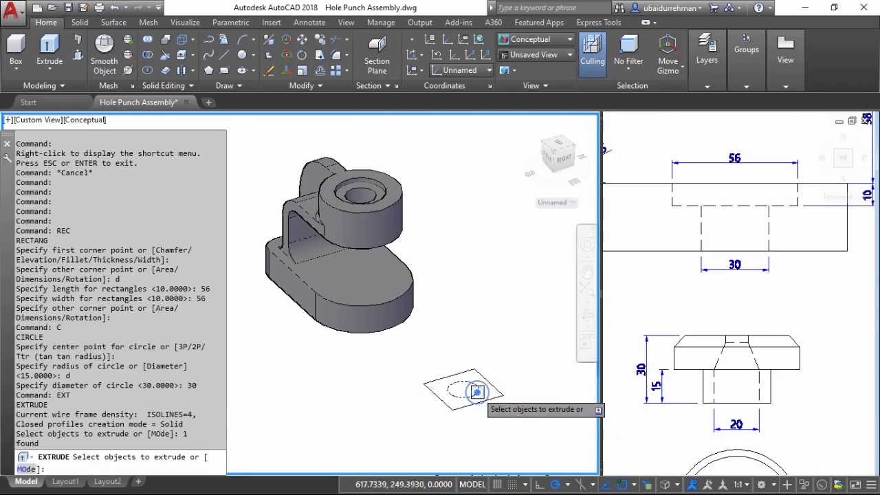
{"action": "key", "text": "Return"}
{"action": "type", "text": "15"}
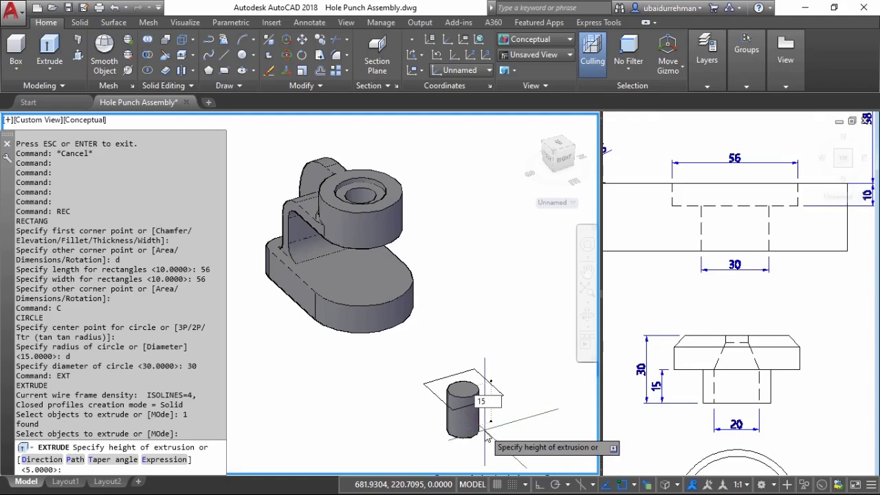
{"action": "key", "text": "Return"}
{"action": "key", "text": "Return"}
{"action": "left_click", "coordinate": [497, 394]}
{"action": "key", "text": "Return"}
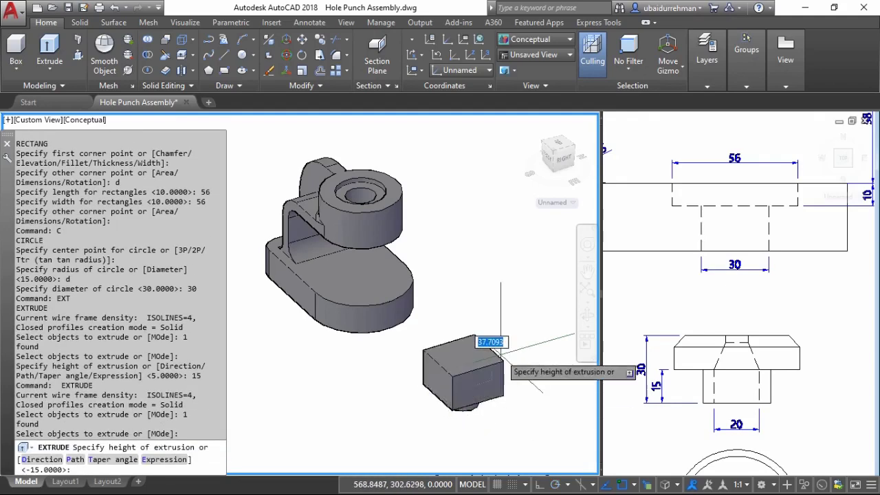
{"action": "key", "text": "Return"}
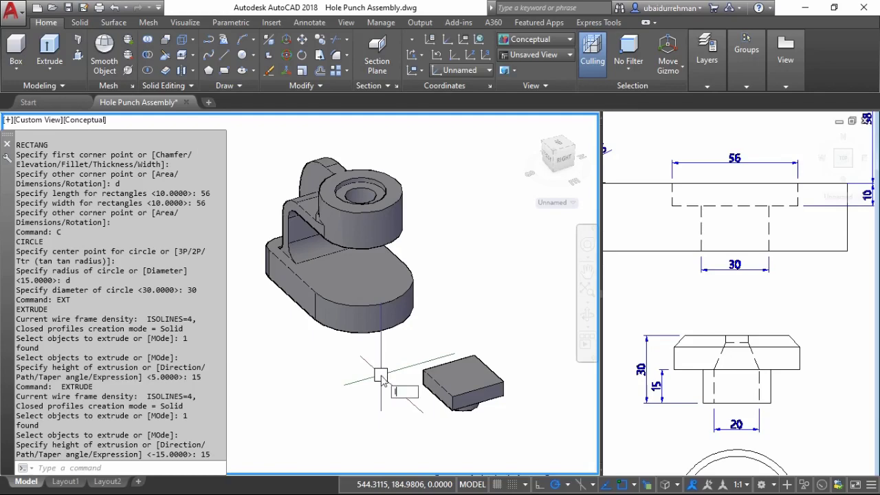
Draw a diagonal guide line across the block's top between opposite corners
{"action": "type", "text": "l"}
{"action": "key", "text": "Return"}
{"action": "left_click", "coordinate": [474, 357]}
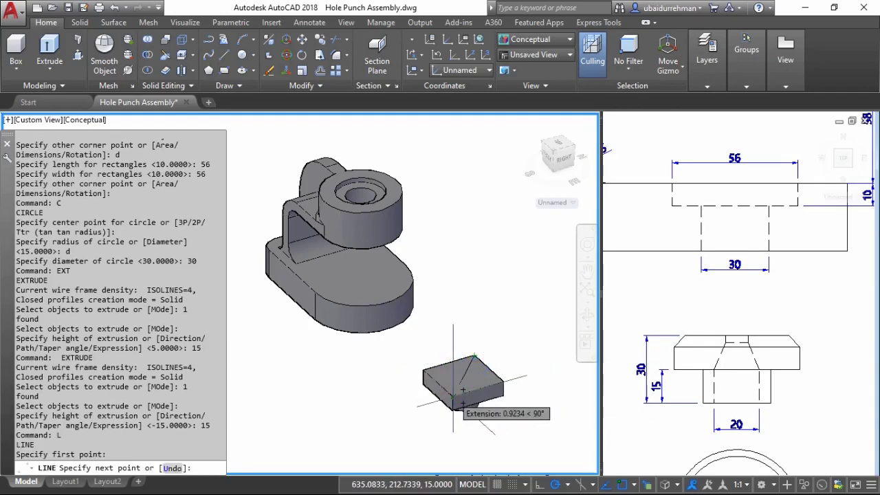
{"action": "scroll", "coordinate": [465, 402], "scroll_direction": "up", "scroll_amount": 3}
{"action": "left_click", "coordinate": [441, 394]}
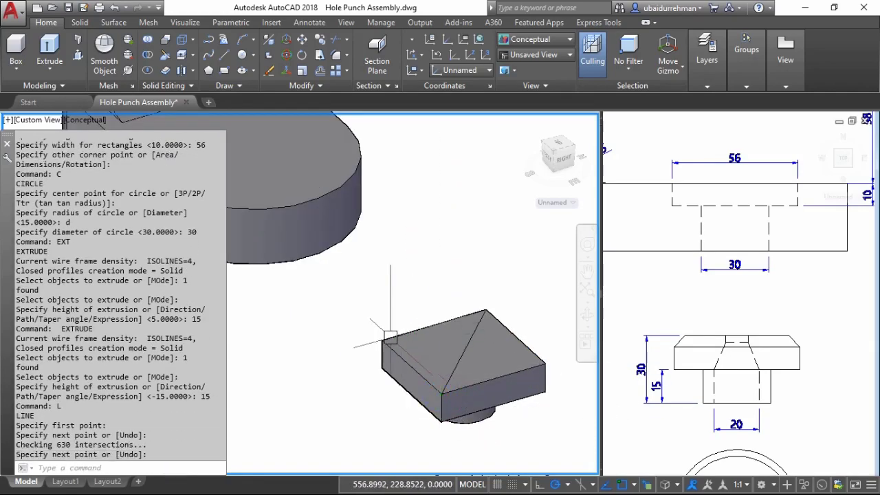
{"action": "scroll", "coordinate": [389, 337], "scroll_direction": "down", "scroll_amount": 2}
{"action": "type", "text": "unio"}
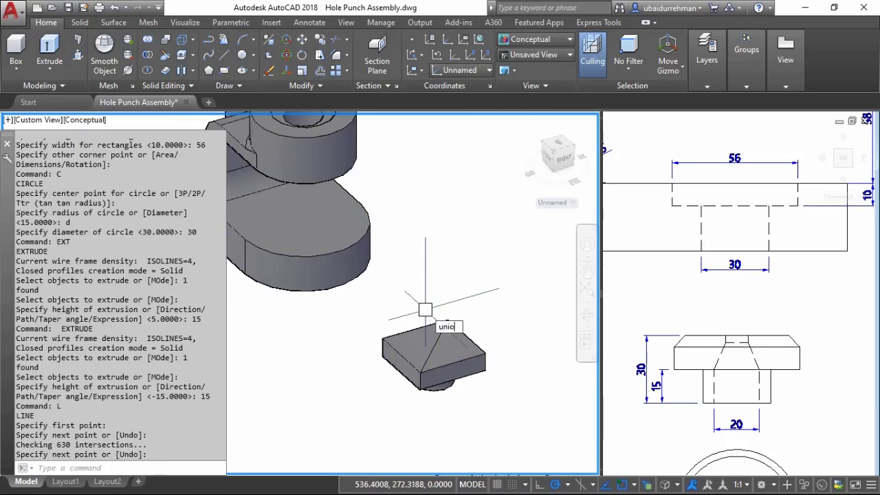
Union the square block and the cylinder into one solid
{"action": "type", "text": "n"}
{"action": "key", "text": "Return"}
{"action": "left_click", "coordinate": [405, 341]}
{"action": "left_click", "coordinate": [445, 387]}
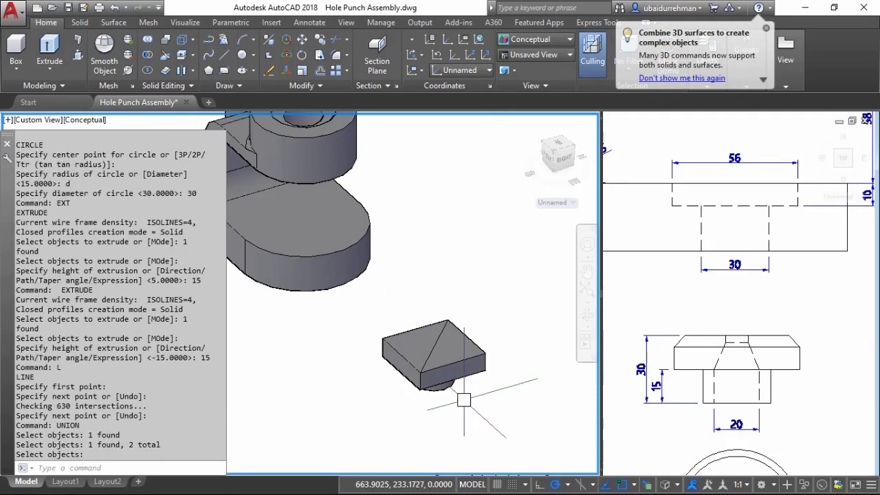
{"action": "key", "text": "Return"}
{"action": "key", "text": "Return"}
{"action": "left_click", "coordinate": [459, 385]}
{"action": "key", "text": "Escape"}
{"action": "key", "text": "Escape"}
Move the joined solid from its top centre to the centre of the base's top
{"action": "left_click", "coordinate": [454, 374]}
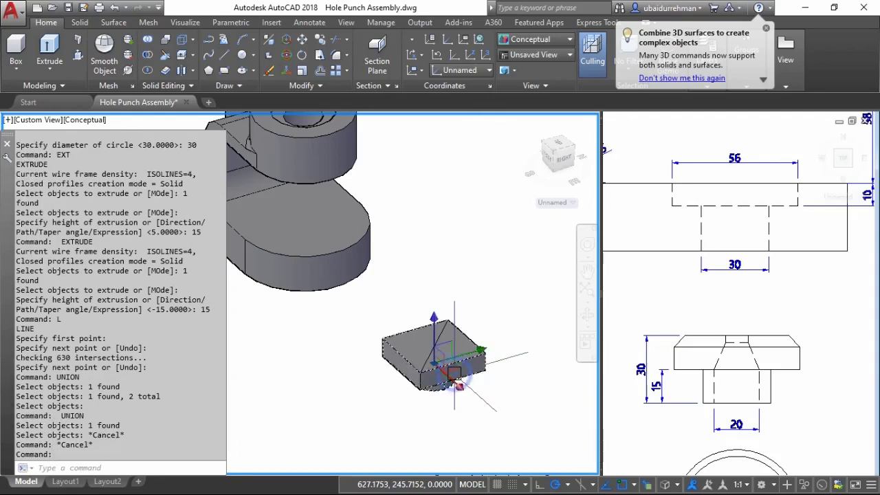
{"action": "type", "text": "m"}
{"action": "key", "text": "Return"}
{"action": "left_click", "coordinate": [448, 324]}
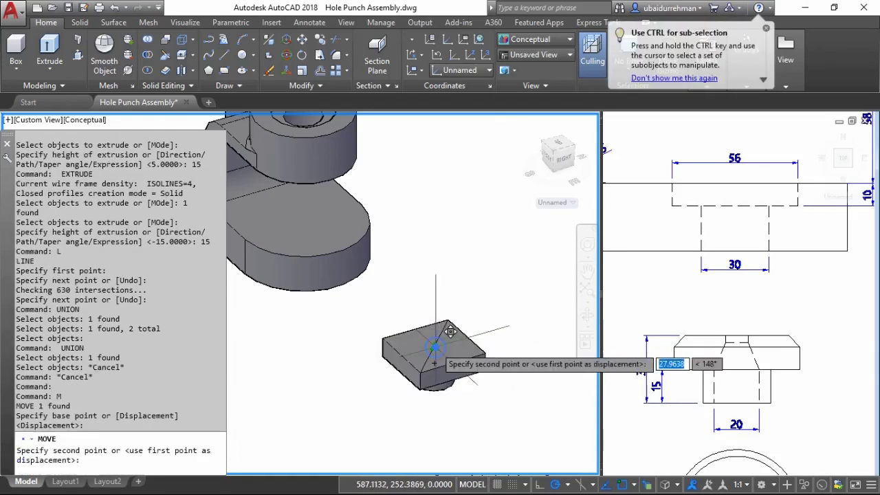
{"action": "middle_click_drag", "start_coordinate": [450, 333], "coordinate": [522, 384]}
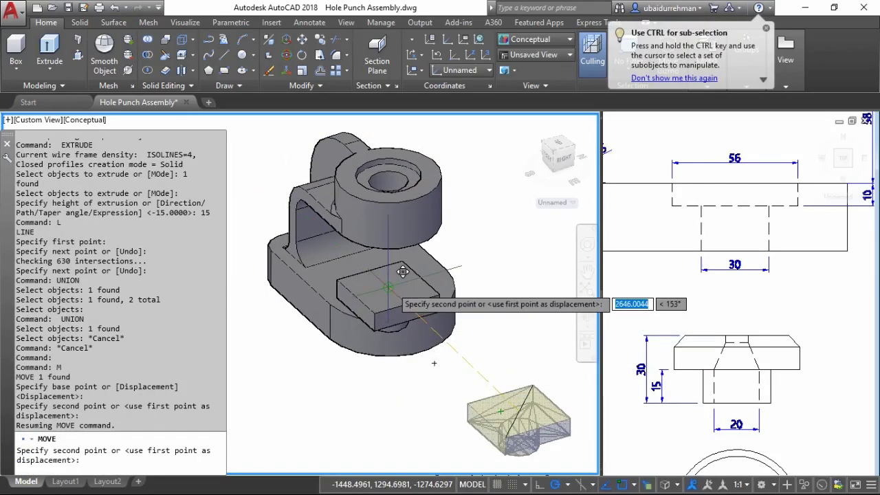
{"action": "left_click", "coordinate": [333, 358]}
{"action": "type", "text": "s"}
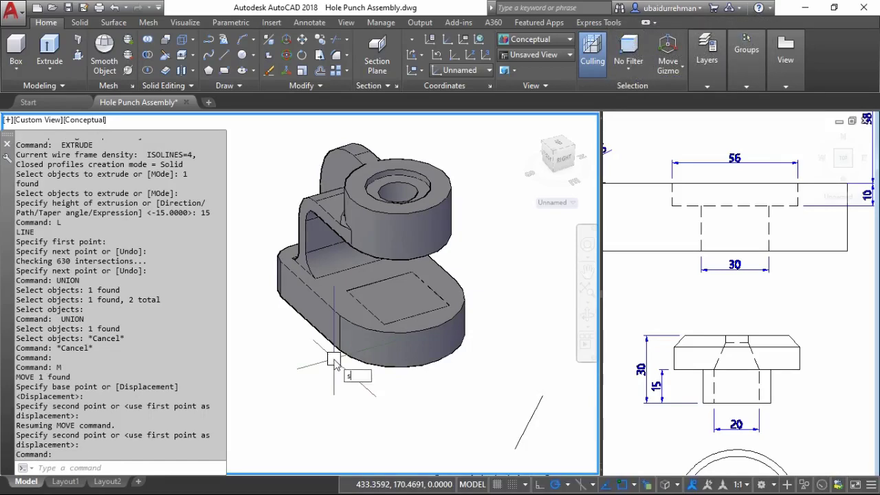
Subtract the joined block from the hole punch part, leaving the pocket and round hole
{"action": "type", "text": "u"}
{"action": "key", "text": "Return"}
{"action": "left_click", "coordinate": [336, 321]}
{"action": "key", "text": "Return"}
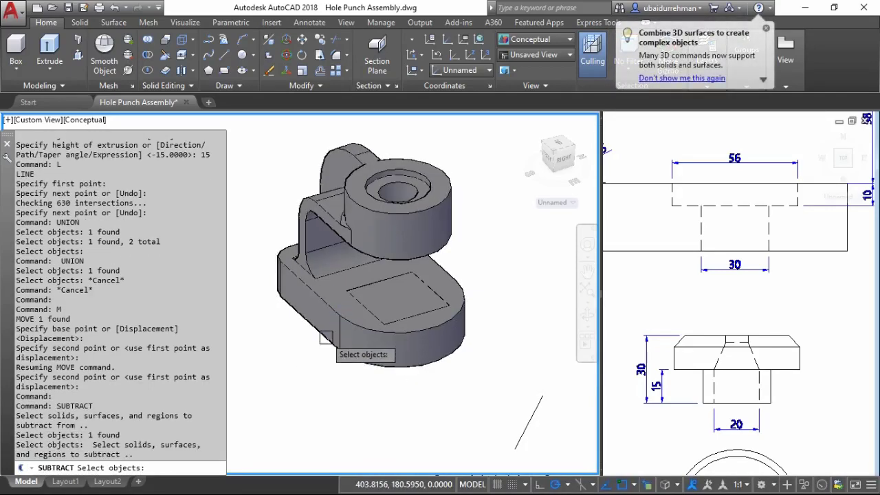
{"action": "left_click", "coordinate": [367, 303]}
{"action": "left_click", "coordinate": [412, 238]}
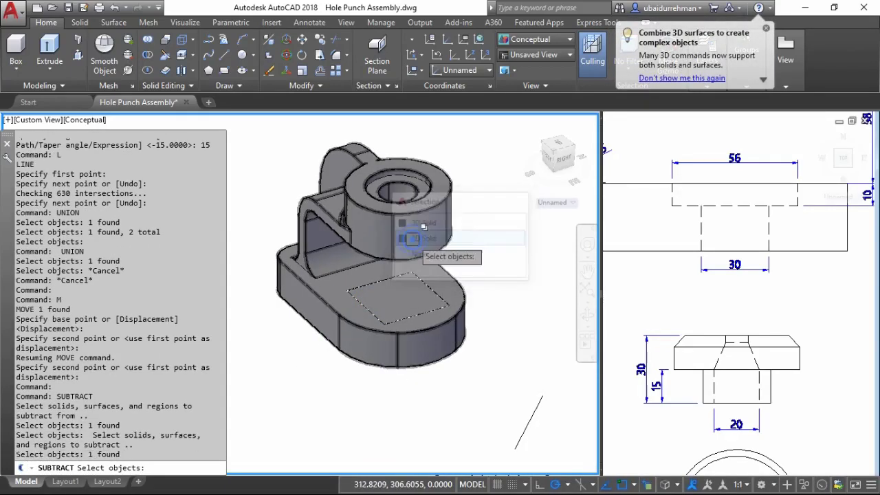
{"action": "key", "text": "Return"}
{"action": "scroll", "coordinate": [475, 309], "scroll_direction": "up", "scroll_amount": 2}
{"action": "scroll", "coordinate": [459, 330], "scroll_direction": "up", "scroll_amount": 2}
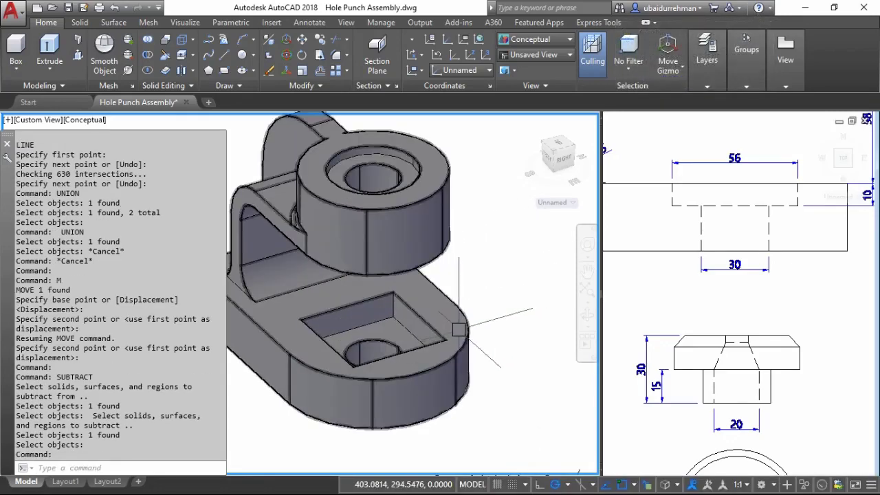
{"action": "scroll", "coordinate": [460, 330], "scroll_direction": "down", "scroll_amount": 1}
{"action": "scroll", "coordinate": [502, 357], "scroll_direction": "down", "scroll_amount": 1}
{"action": "scroll", "coordinate": [481, 336], "scroll_direction": "down", "scroll_amount": 1}
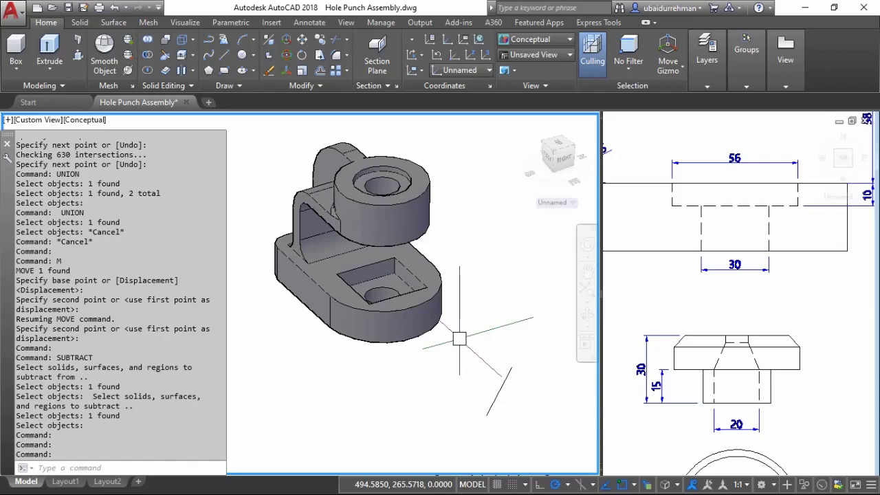
{"action": "middle_click_drag", "start_coordinate": [459, 339], "coordinate": [444, 321]}
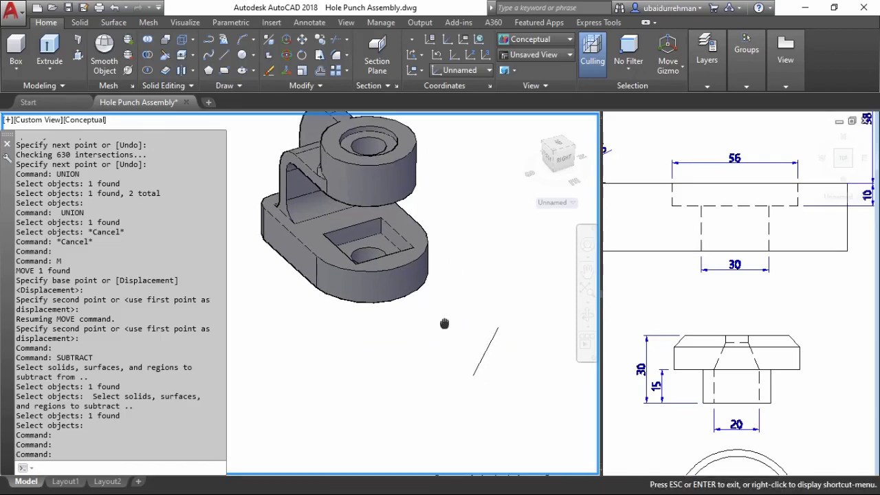
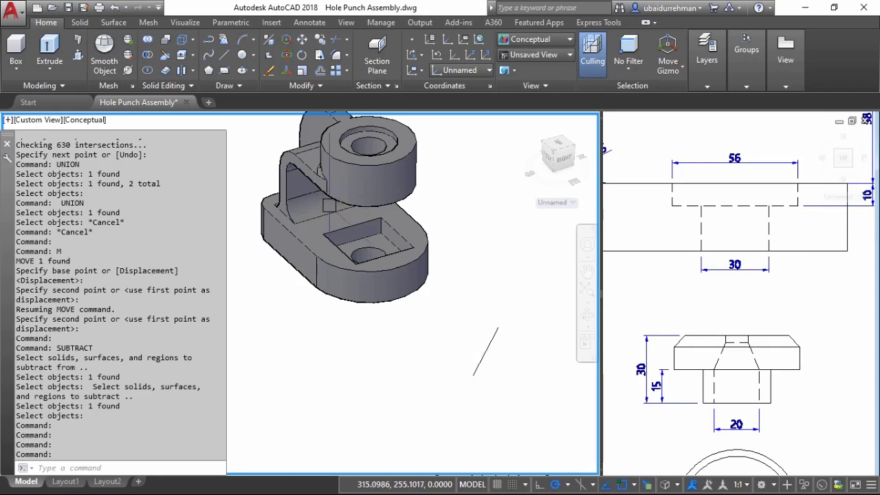
Measure the 10-unit step on the side-view drawing with DIST
{"action": "scroll", "coordinate": [350, 213], "scroll_direction": "up", "scroll_amount": 5}
{"action": "left_click", "coordinate": [662, 354]}
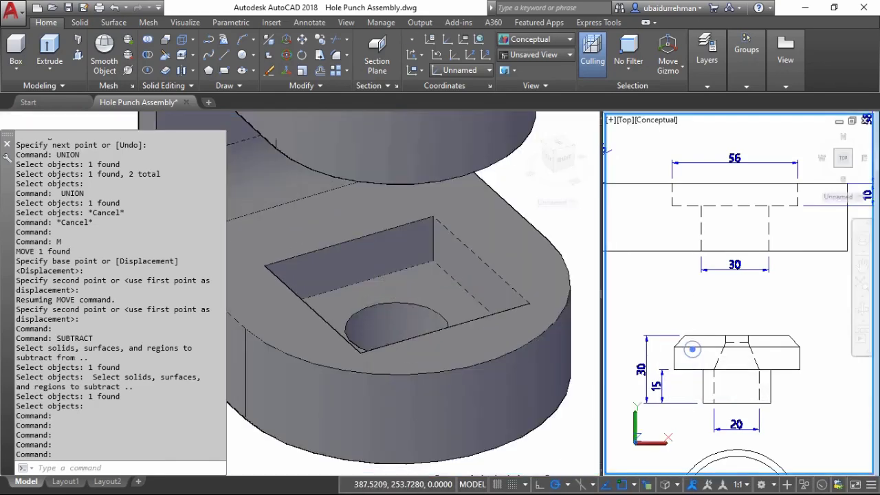
{"action": "type", "text": "di"}
{"action": "key", "text": "Return"}
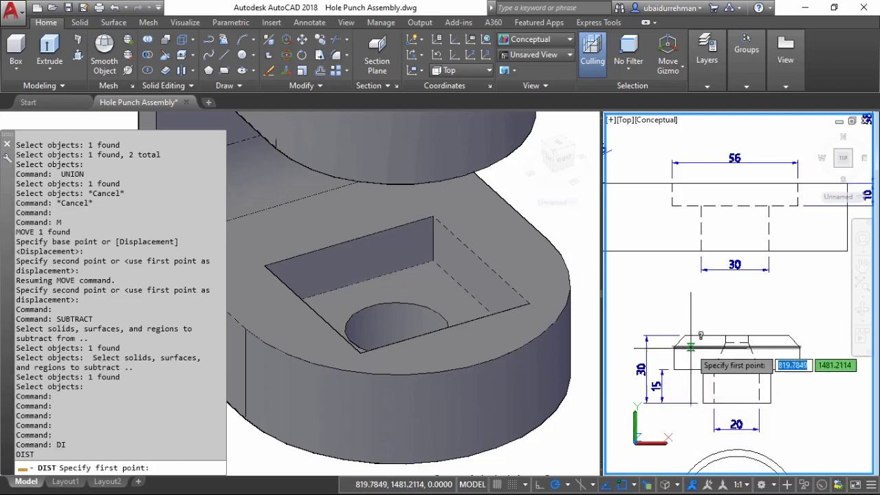
{"action": "left_click", "coordinate": [690, 349]}
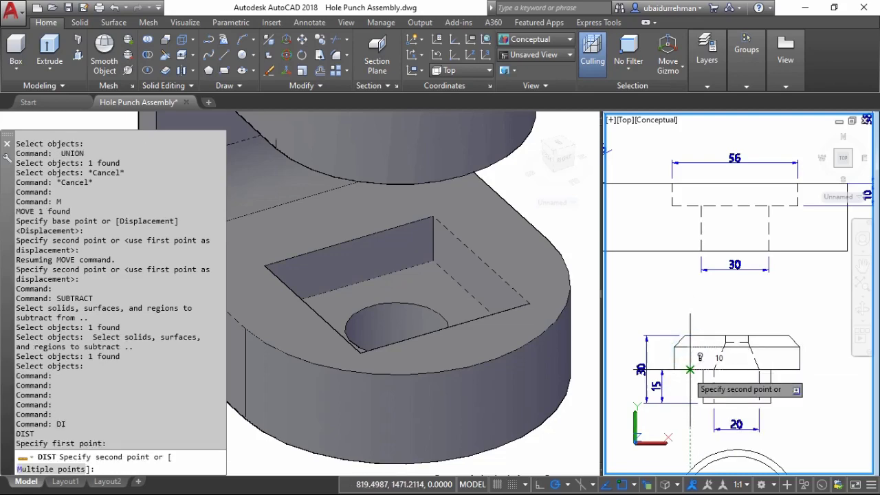
{"action": "key", "text": "Escape"}
Start PRESSPULL on the 3D model's square pocket floor
{"action": "left_click", "coordinate": [433, 292]}
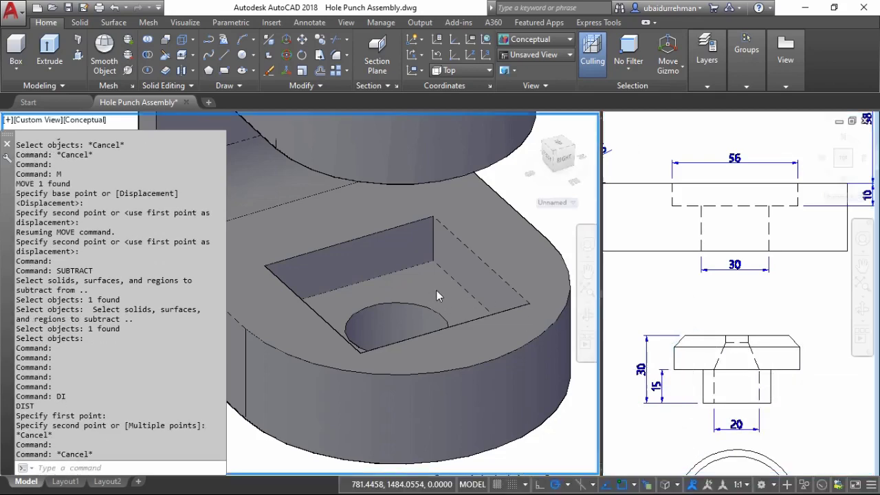
{"action": "type", "text": "p"}
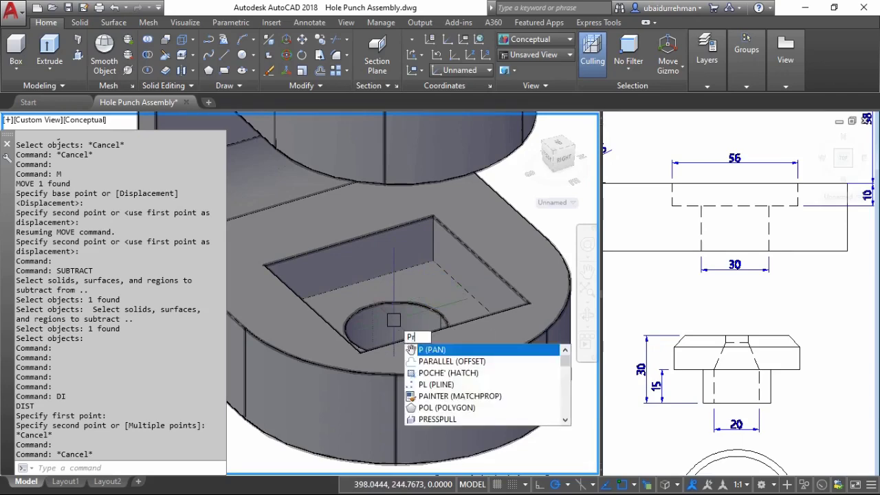
{"action": "type", "text": "ress"}
{"action": "key", "text": "Return"}
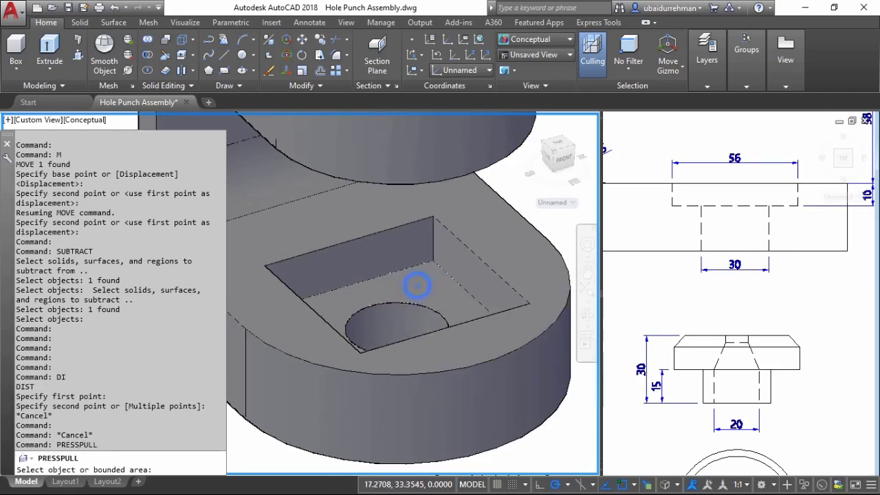
Pull the pocket floor around the round hole up 5 units, then orbit and zoom out
{"action": "left_click", "coordinate": [414, 285]}
{"action": "key", "text": "Return"}
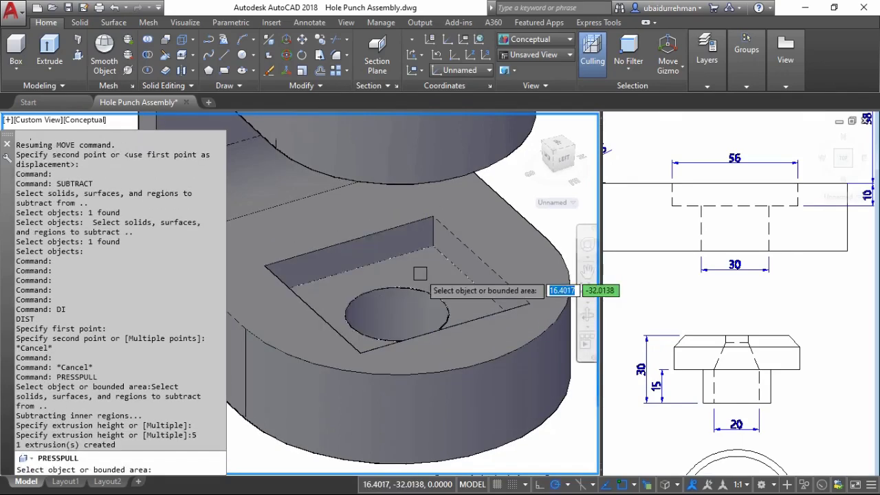
{"action": "key", "text": "Escape"}
{"action": "mouse_move", "coordinate": [421, 278]}
{"action": "middle_mouse_down", "text": "shift"}
{"action": "mouse_move", "coordinate": [490, 307]}
{"action": "mouse_move", "coordinate": [490, 332]}
{"action": "mouse_move", "coordinate": [482, 323]}
{"action": "middle_mouse_up", "text": "shift"}
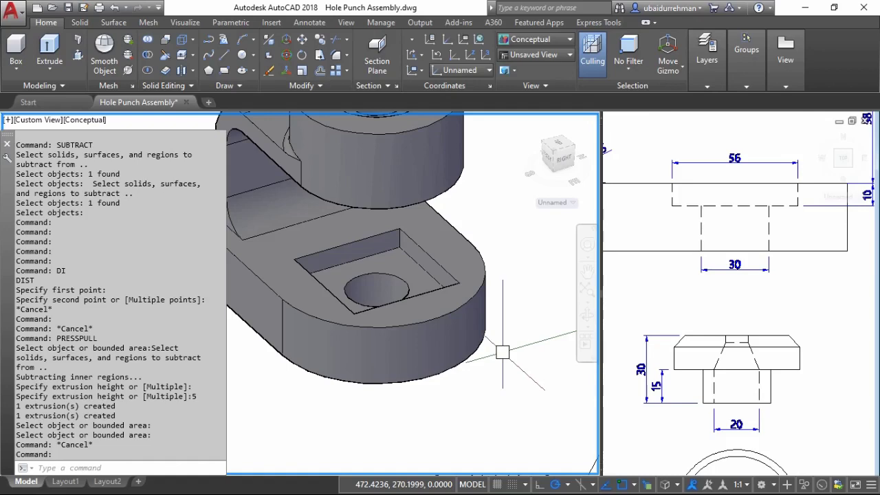
{"action": "scroll", "coordinate": [503, 352], "scroll_direction": "down", "scroll_amount": 3}
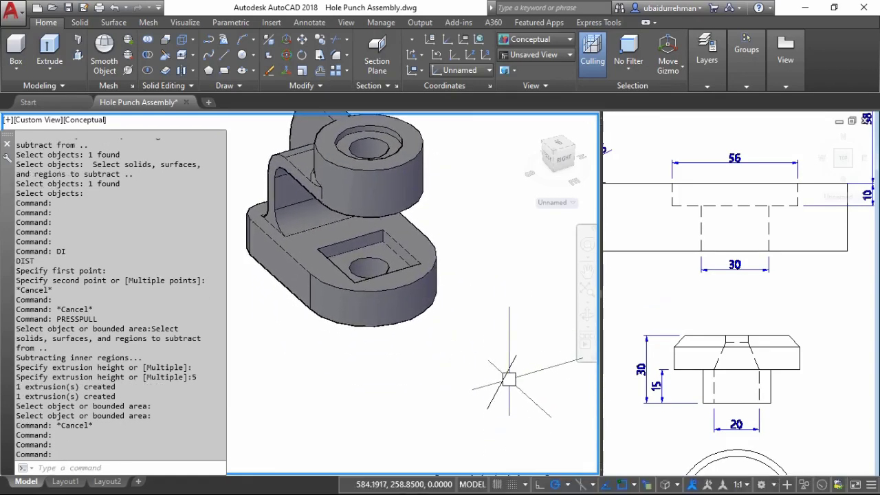
Delete the stray diagonal line and draw a 56 × 56 square beside the model
{"action": "left_click", "coordinate": [509, 378]}
{"action": "key", "text": "Delete"}
{"action": "type", "text": "re"}
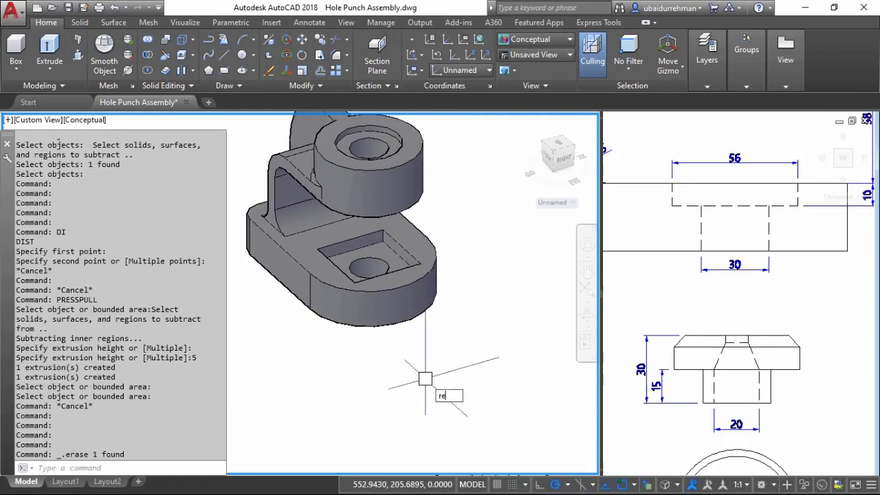
{"action": "type", "text": "c"}
{"action": "key", "text": "Return"}
{"action": "left_click", "coordinate": [495, 357]}
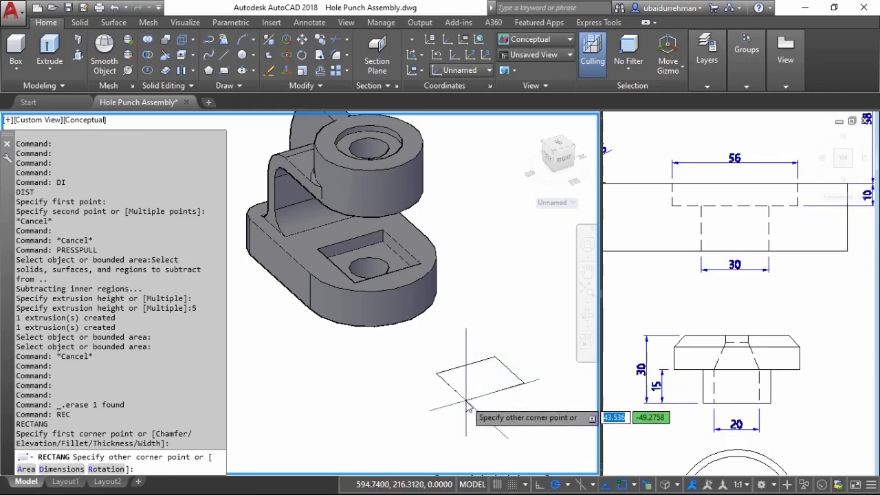
{"action": "key", "text": "Return"}
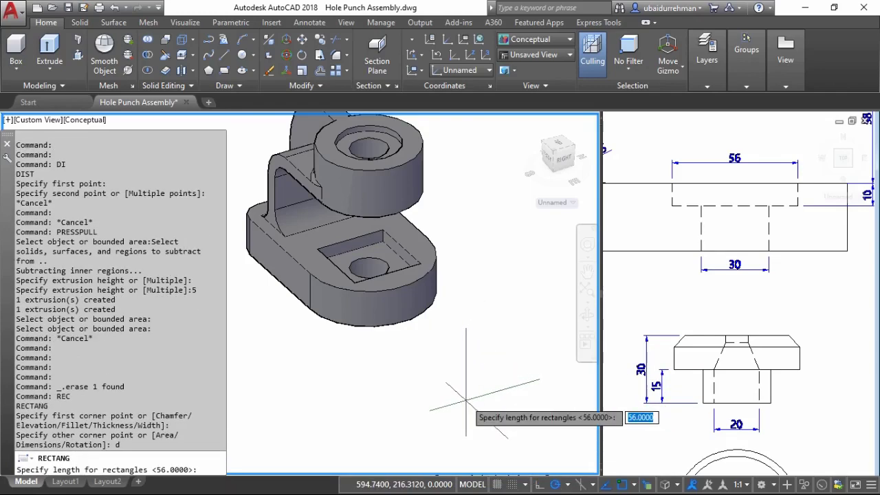
{"action": "key", "text": "Return"}
{"action": "key", "text": "Return"}
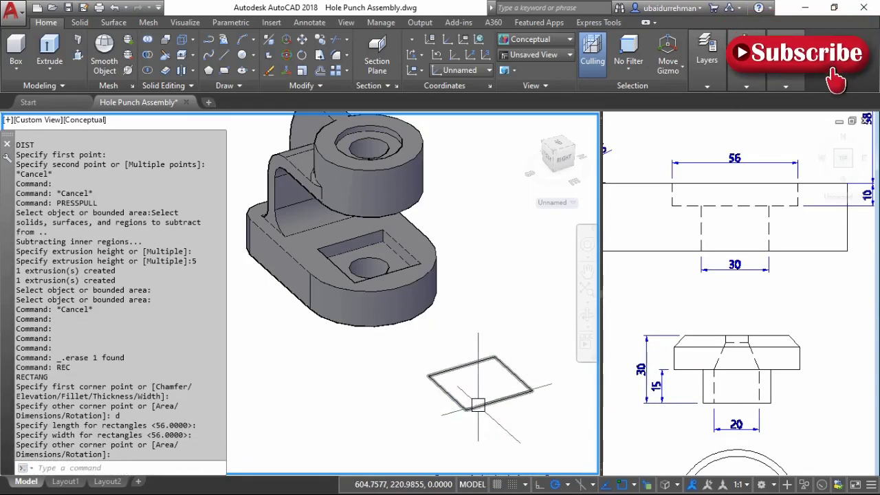
{"action": "left_click", "coordinate": [478, 405]}
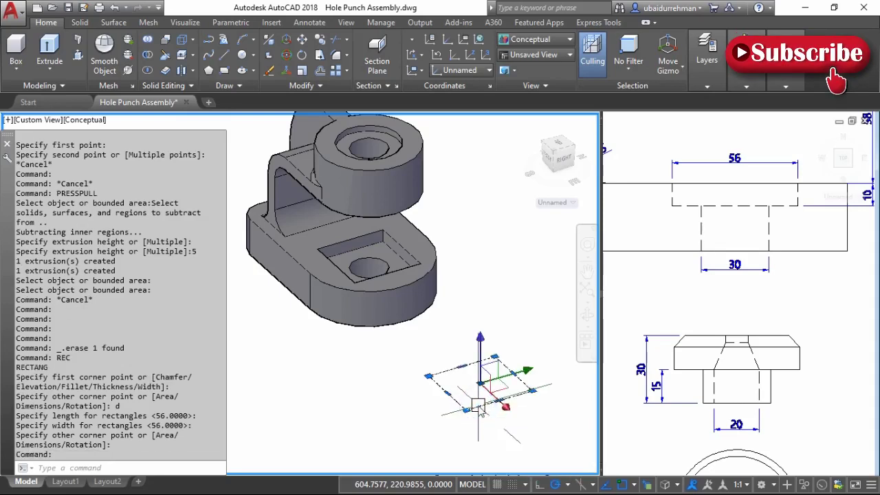
Copy the 56 × 56 square 10 units above itself
{"action": "type", "text": "co"}
{"action": "key", "text": "Return"}
{"action": "left_click", "coordinate": [419, 431]}
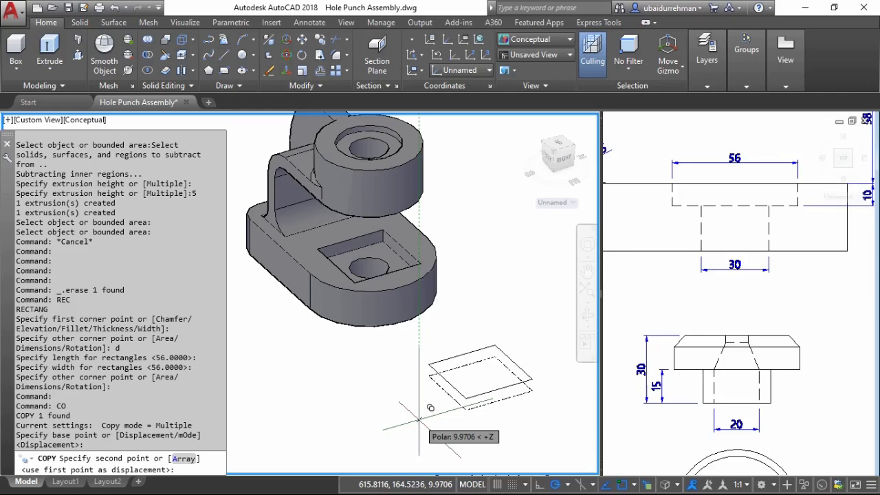
{"action": "type", "text": "10"}
{"action": "key", "text": "Return"}
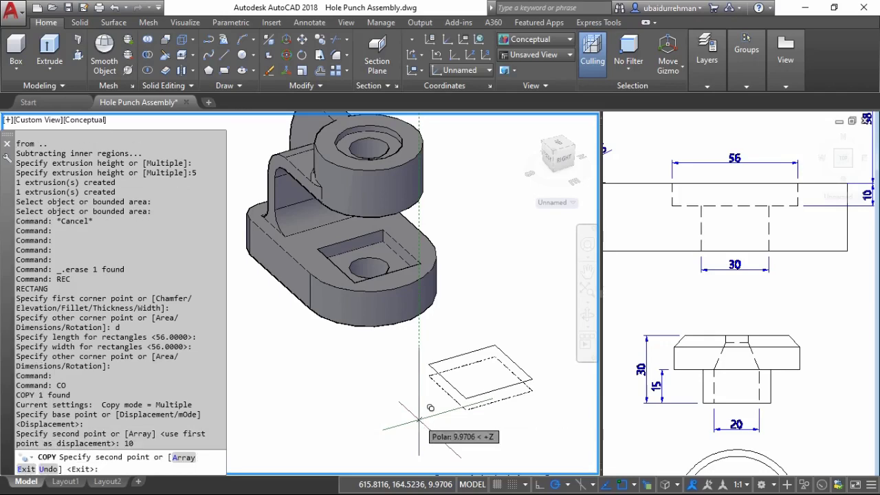
{"action": "key", "text": "Escape"}
{"action": "scroll", "coordinate": [461, 390], "scroll_direction": "up", "scroll_amount": 2}
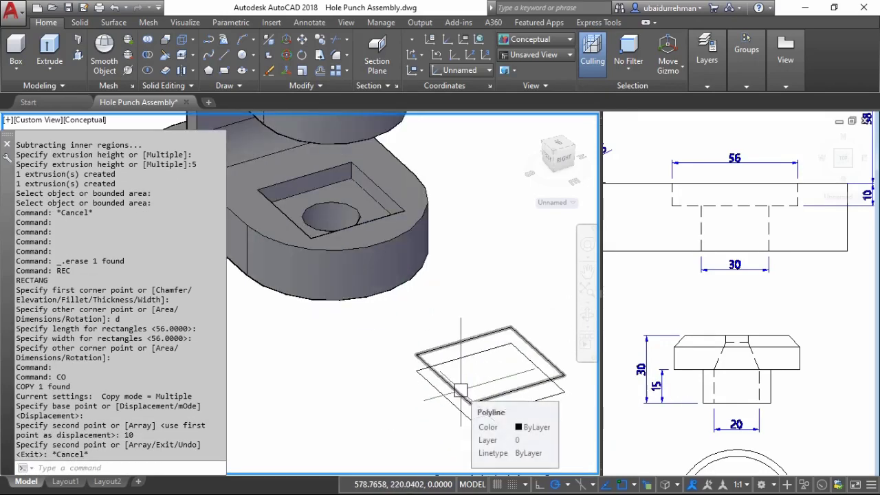
Extrude the upper square 5 units with a 45° taper
{"action": "type", "text": "EXT"}
{"action": "key", "text": "Return"}
{"action": "left_click", "coordinate": [457, 390]}
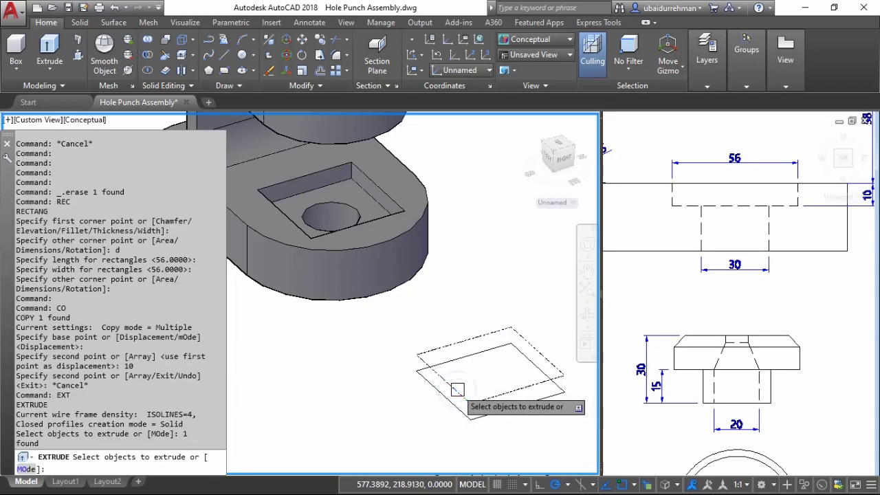
{"action": "key", "text": "Return"}
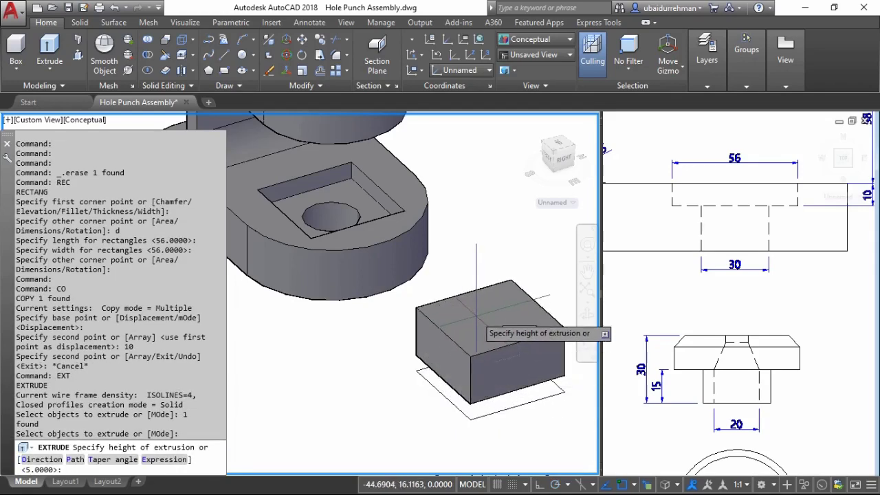
{"action": "type", "text": "Pat"}
{"action": "key", "text": "Return"}
{"action": "type", "text": "45"}
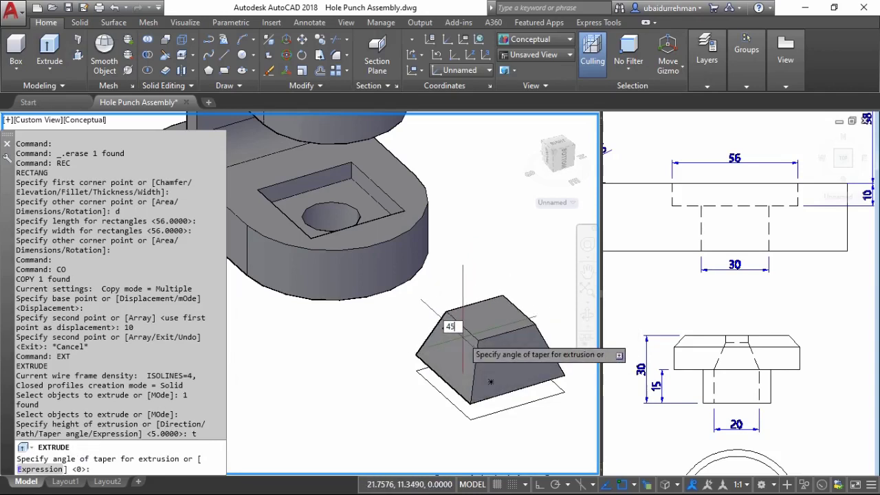
{"action": "key", "text": "Return"}
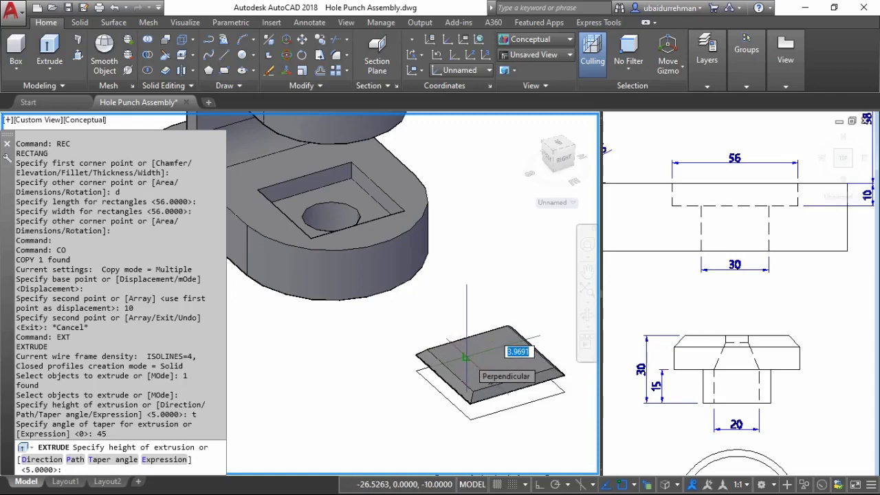
{"action": "type", "text": "5"}
{"action": "key", "text": "Return"}
{"action": "key", "text": "Escape"}
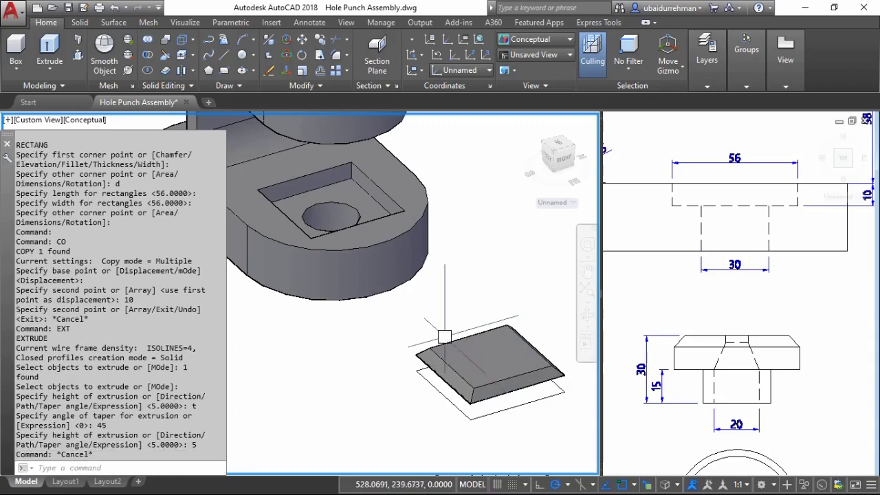
Extrude the lower square up to the tapered top and centre the block in view
{"action": "type", "text": "Ext"}
{"action": "key", "text": "Return"}
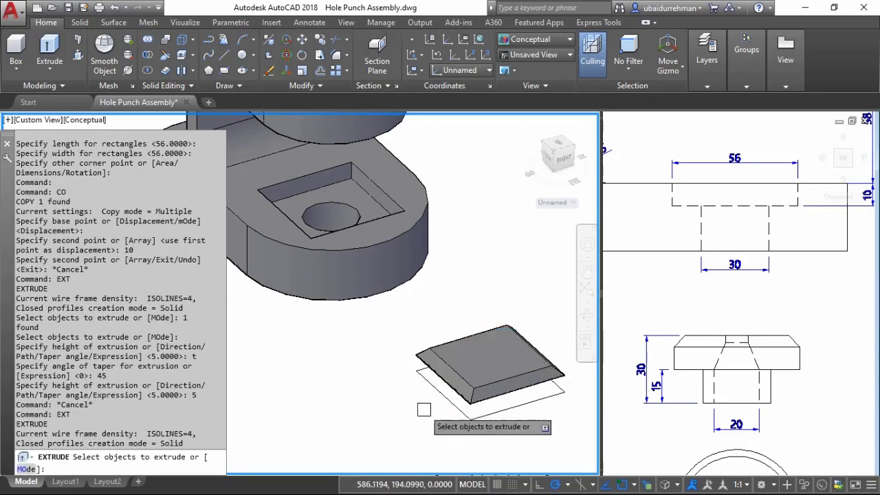
{"action": "left_click", "coordinate": [469, 402]}
{"action": "key", "text": "Return"}
{"action": "key", "text": "Escape"}
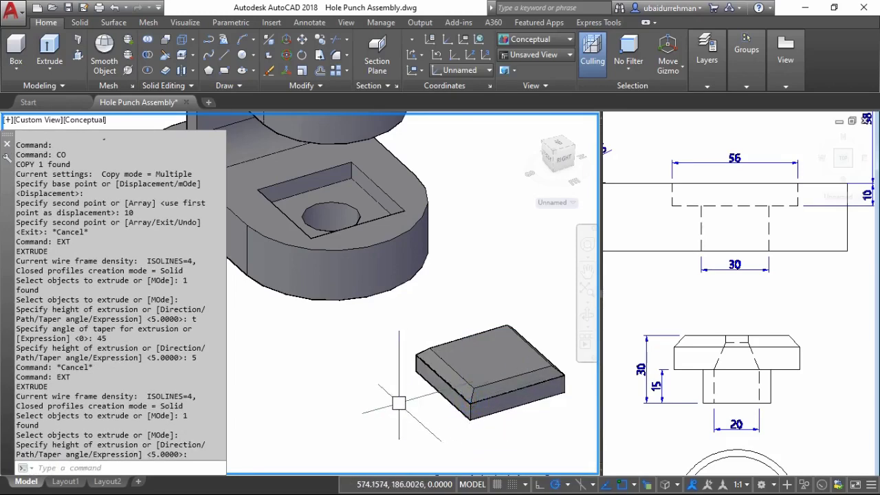
{"action": "scroll", "coordinate": [398, 353], "scroll_direction": "up", "scroll_amount": 5}
{"action": "scroll", "coordinate": [447, 413], "scroll_direction": "down", "scroll_amount": 3}
{"action": "middle_click_drag", "start_coordinate": [448, 413], "coordinate": [492, 399]}
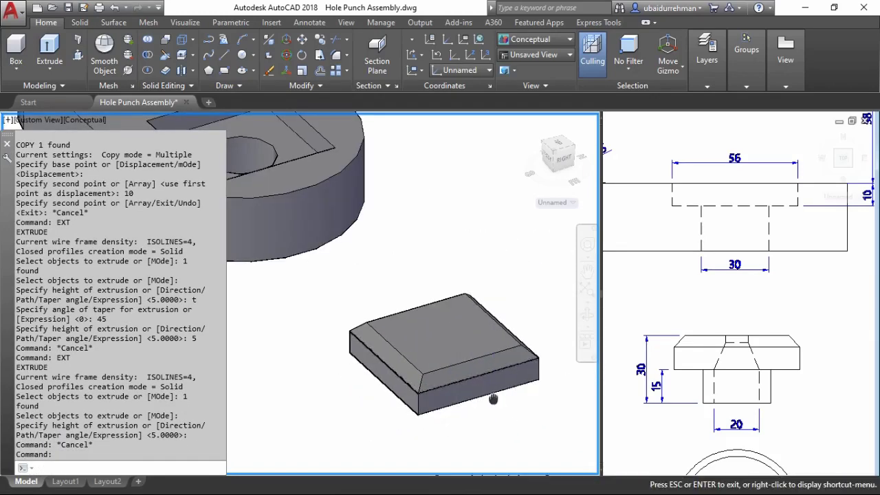
{"action": "left_click_drag", "start_coordinate": [493, 399], "coordinate": [480, 402]}
{"action": "key", "text": "Escape"}
Union the two extruded solids into a single chamfered block
{"action": "key", "text": "Return"}
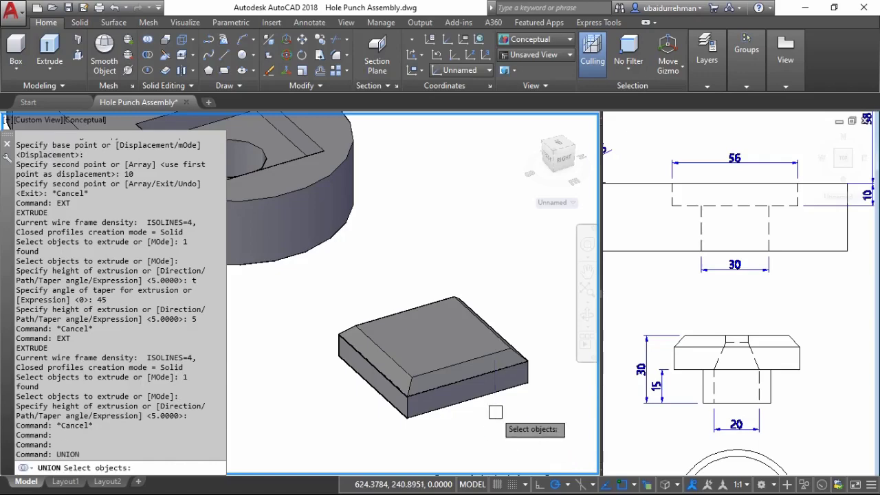
{"action": "left_click", "coordinate": [523, 305]}
{"action": "left_click", "coordinate": [453, 416]}
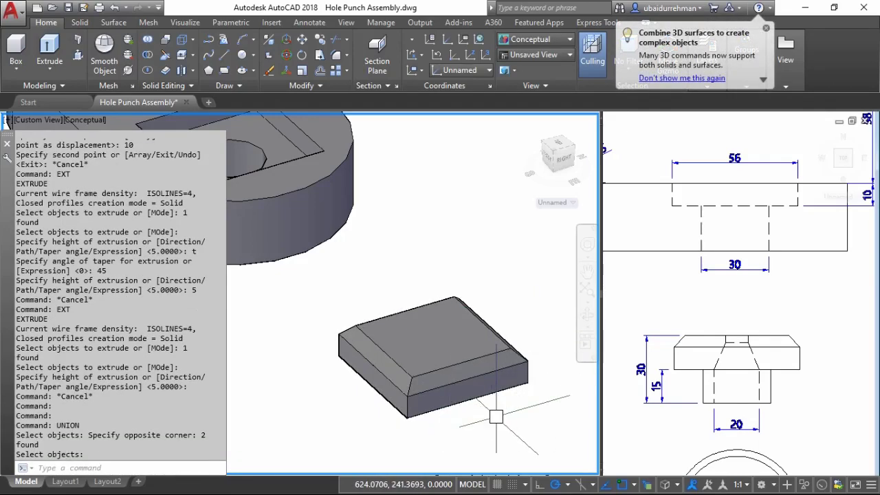
{"action": "type", "text": "c"}
{"action": "key", "text": "Return"}
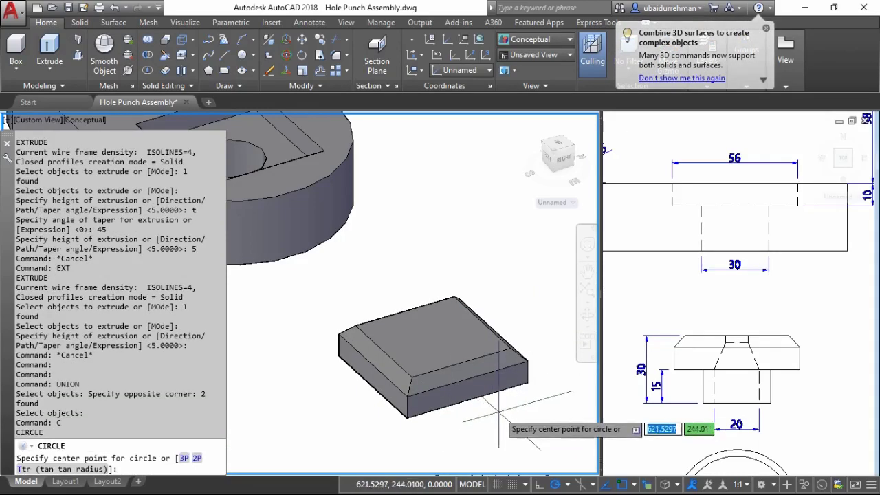
{"action": "key", "text": "Escape"}
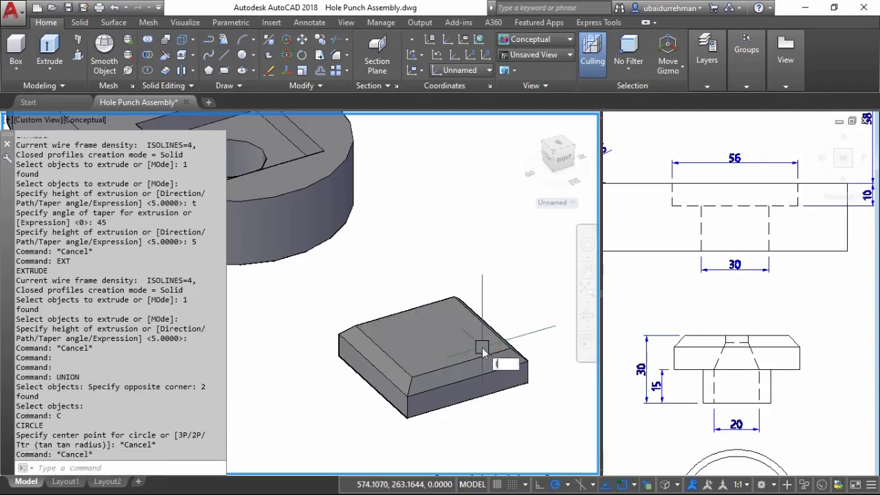
Draw a diagonal line across the block's top face from corner to opposite corner
{"action": "type", "text": "L"}
{"action": "key", "text": "Return"}
{"action": "left_click", "coordinate": [512, 349]}
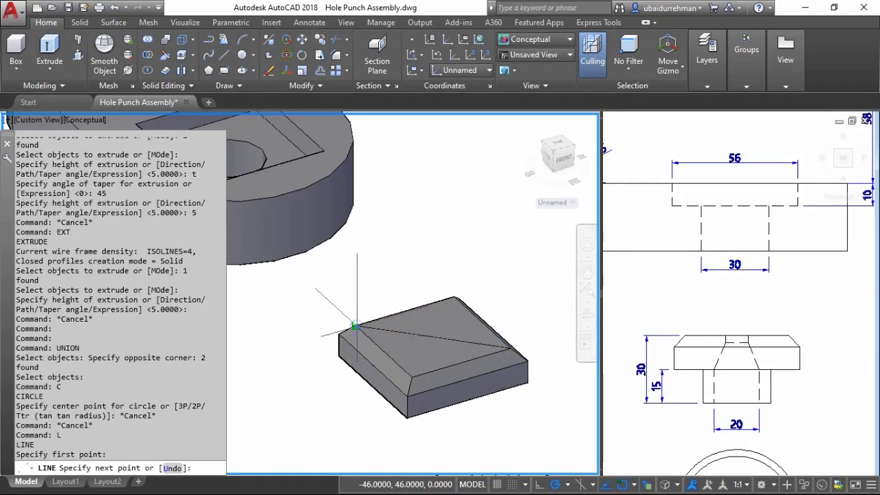
{"action": "left_click", "coordinate": [357, 325]}
{"action": "key", "text": "Return"}
{"action": "type", "text": "C"}
{"action": "key", "text": "Return"}
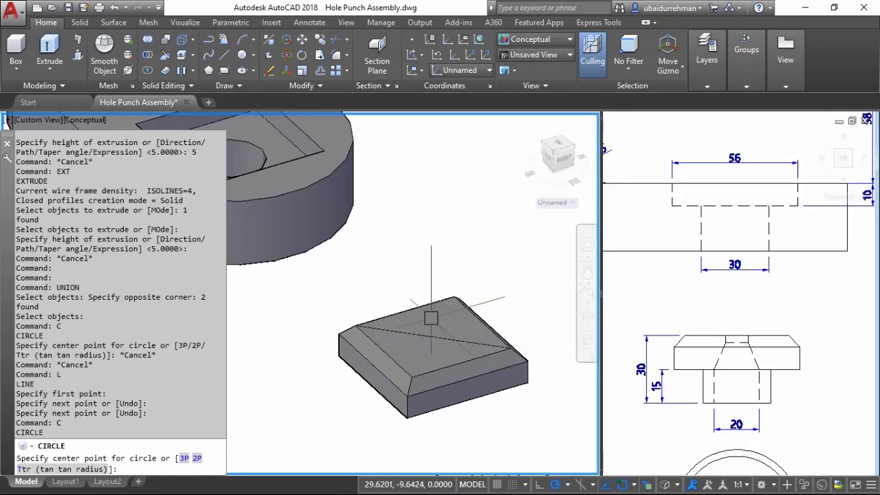
{"action": "key", "text": "Escape"}
{"action": "left_click", "coordinate": [727, 314]}
{"action": "scroll", "coordinate": [738, 343], "scroll_direction": "up", "scroll_amount": 4}
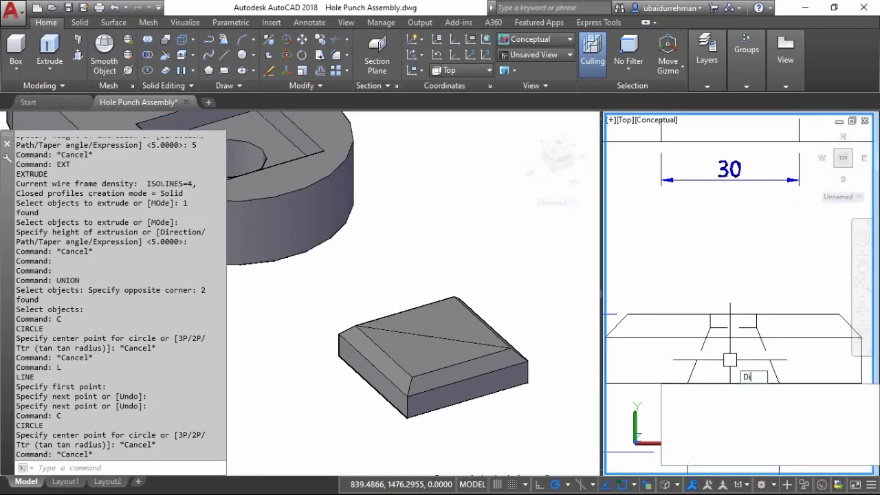
Measure slab distances on the top-view drawing with DIST, then start a circle in the 3D view
{"action": "type", "text": "DI"}
{"action": "key", "text": "Return"}
{"action": "left_click", "coordinate": [710, 314]}
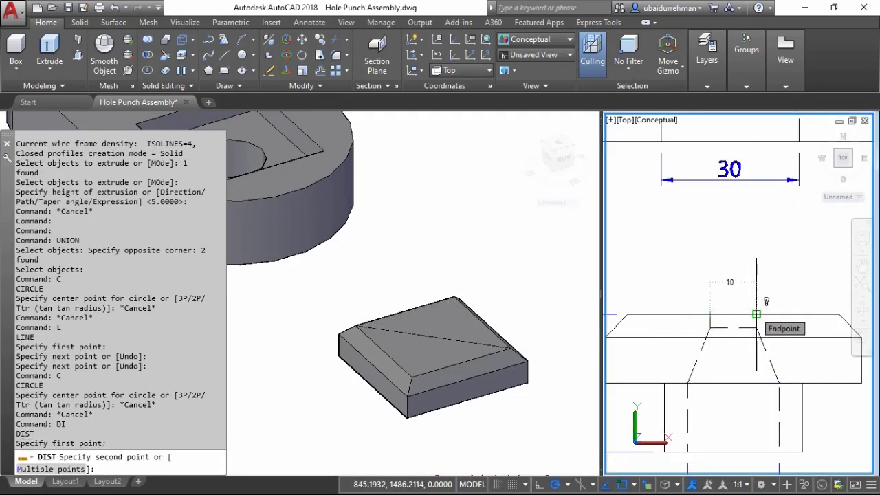
{"action": "key", "text": "Escape"}
{"action": "scroll", "coordinate": [742, 330], "scroll_direction": "down", "scroll_amount": 3}
{"action": "scroll", "coordinate": [743, 330], "scroll_direction": "up", "scroll_amount": 3}
{"action": "key", "text": "Return"}
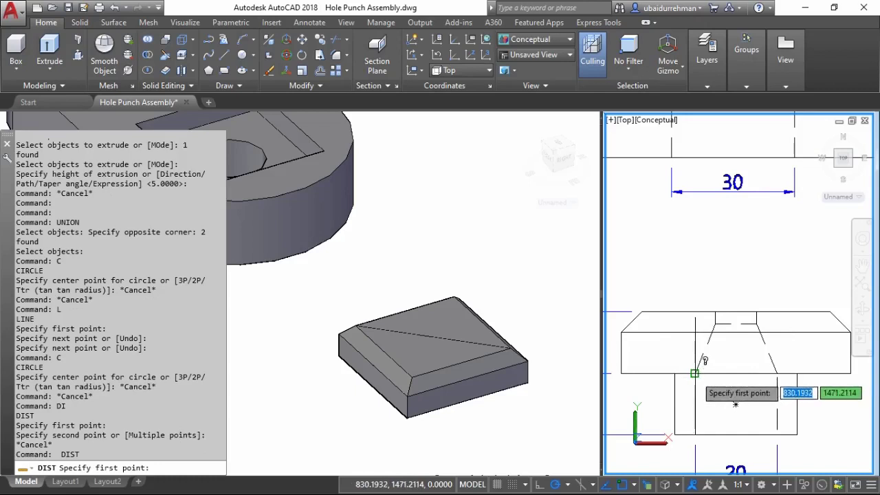
{"action": "left_click", "coordinate": [696, 373]}
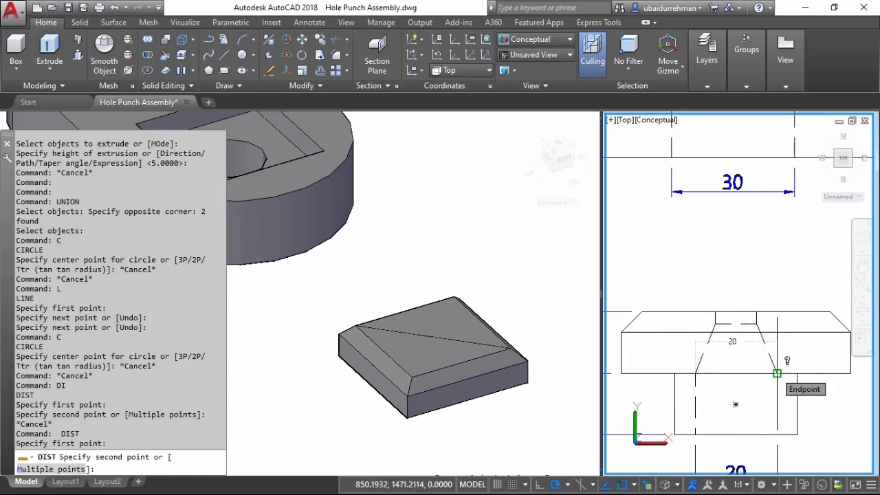
{"action": "key", "text": "Escape"}
{"action": "scroll", "coordinate": [747, 330], "scroll_direction": "down", "scroll_amount": 2}
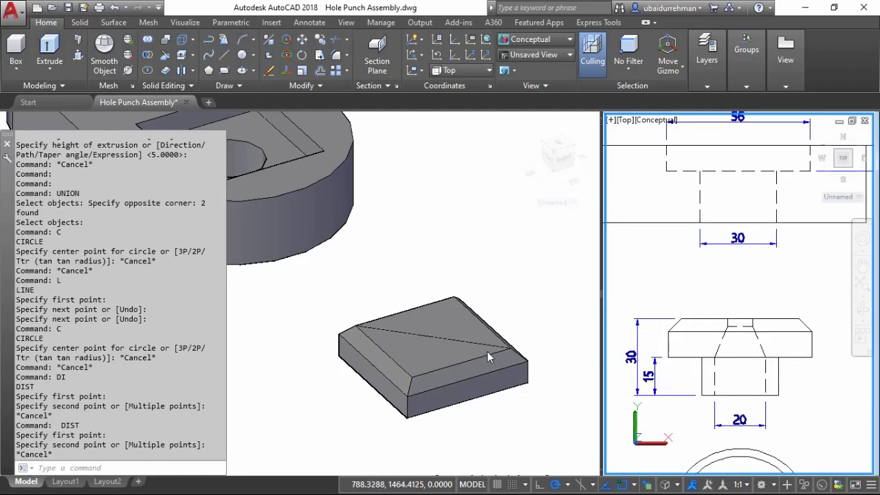
{"action": "left_click", "coordinate": [487, 351]}
{"action": "key", "text": "Return"}
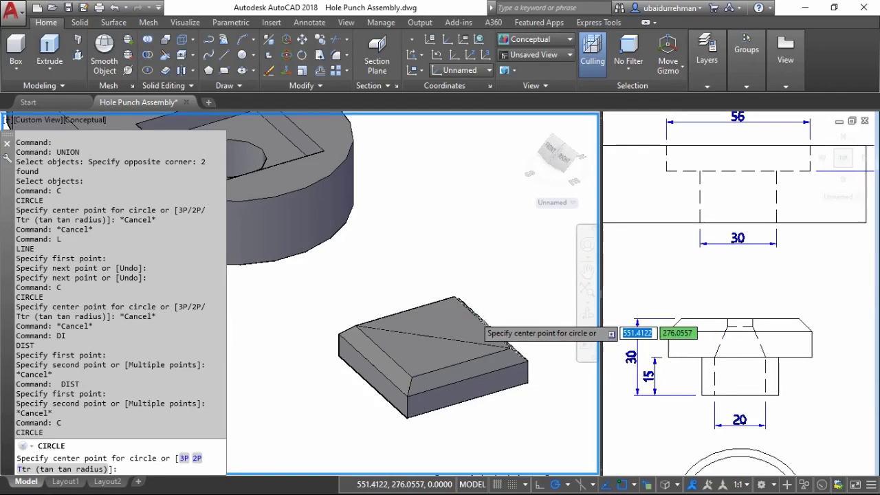
Draw a 10-diameter circle centred on the slab's top face
{"action": "left_click", "coordinate": [434, 337]}
{"action": "key", "text": "Return"}
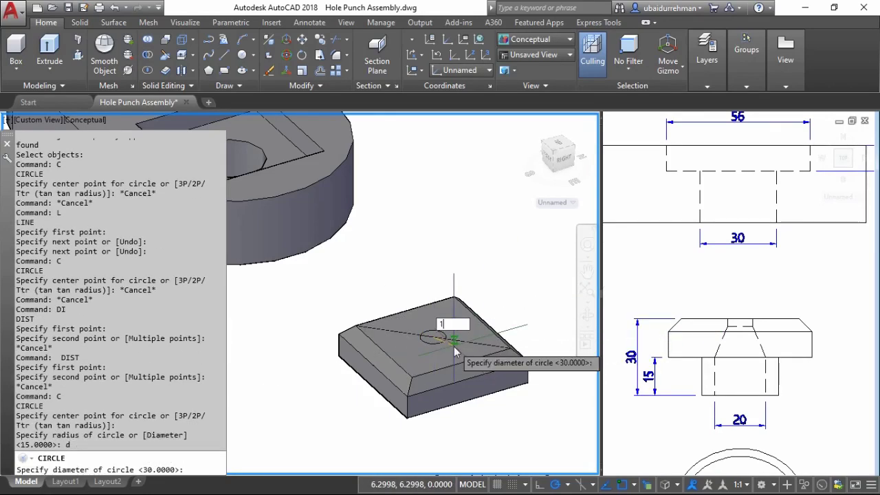
{"action": "type", "text": "10"}
{"action": "key", "text": "Return"}
{"action": "key", "text": "Escape"}
{"action": "scroll", "coordinate": [448, 350], "scroll_direction": "up", "scroll_amount": 3}
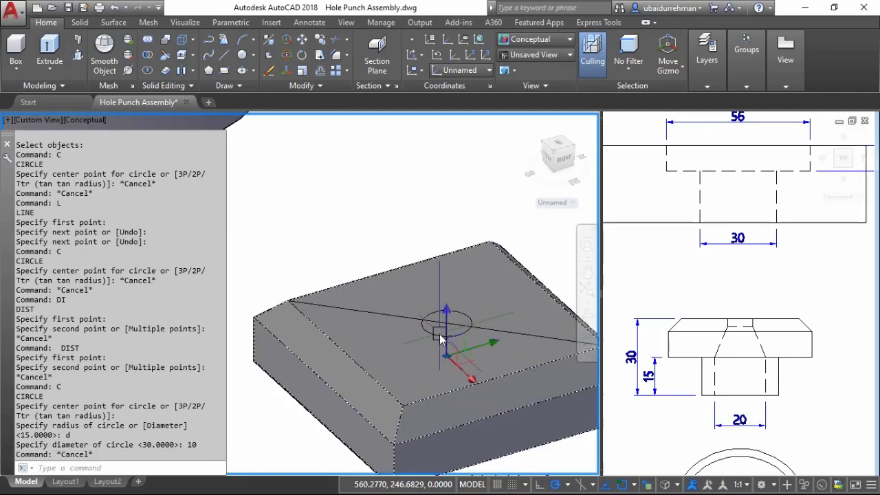
{"action": "left_click", "coordinate": [443, 335]}
{"action": "left_click", "coordinate": [492, 270]}
{"action": "scroll", "coordinate": [431, 252], "scroll_direction": "down", "scroll_amount": 2}
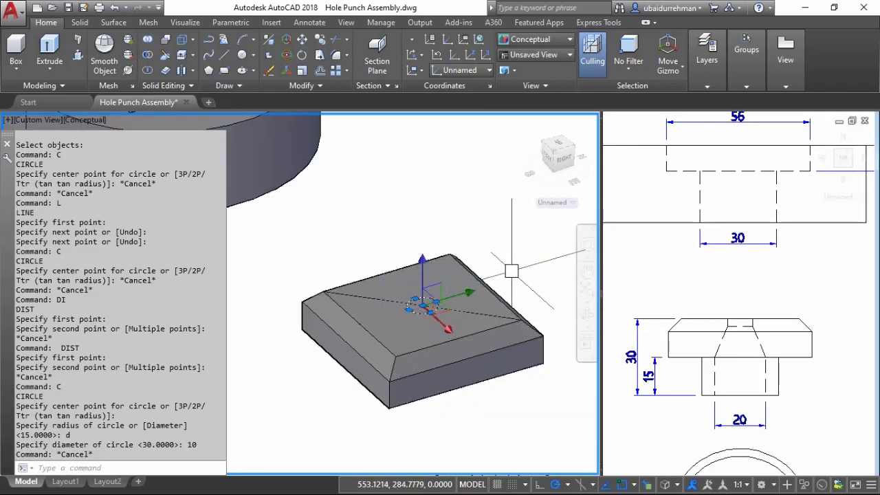
Copy the 10-diameter circle 5 units up
{"action": "type", "text": "CO"}
{"action": "key", "text": "Return"}
{"action": "middle_click_drag", "start_coordinate": [512, 271], "coordinate": [454, 242]}
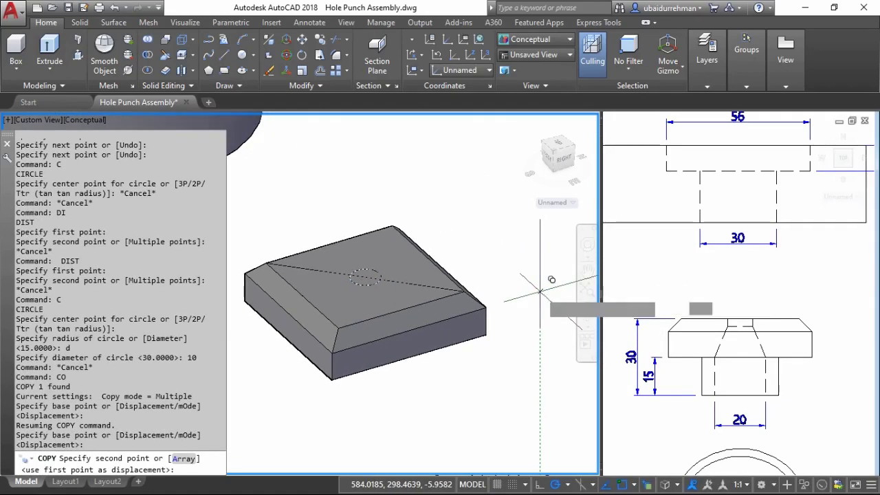
{"action": "type", "text": "5"}
{"action": "key", "text": "Return"}
{"action": "key", "text": "Escape"}
{"action": "key", "text": "Escape"}
Switch the 3D viewport's visual style to 2D Wireframe
{"action": "left_click", "coordinate": [88, 120]}
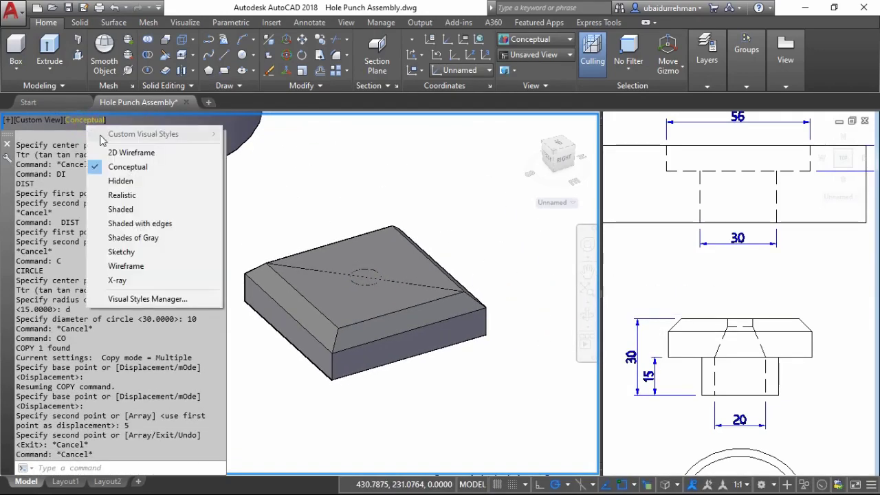
{"action": "left_click", "coordinate": [124, 151]}
{"action": "mouse_move", "coordinate": [364, 292]}
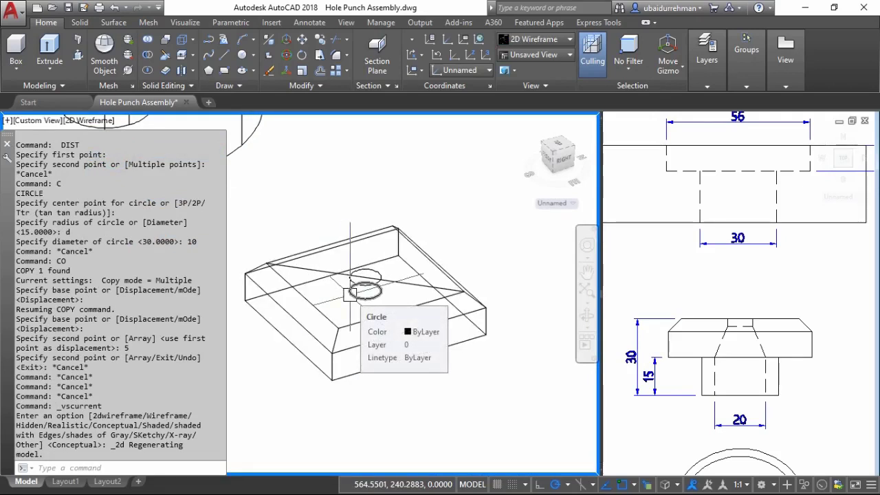
{"action": "key", "text": "Escape"}
{"action": "left_click", "coordinate": [733, 362]}
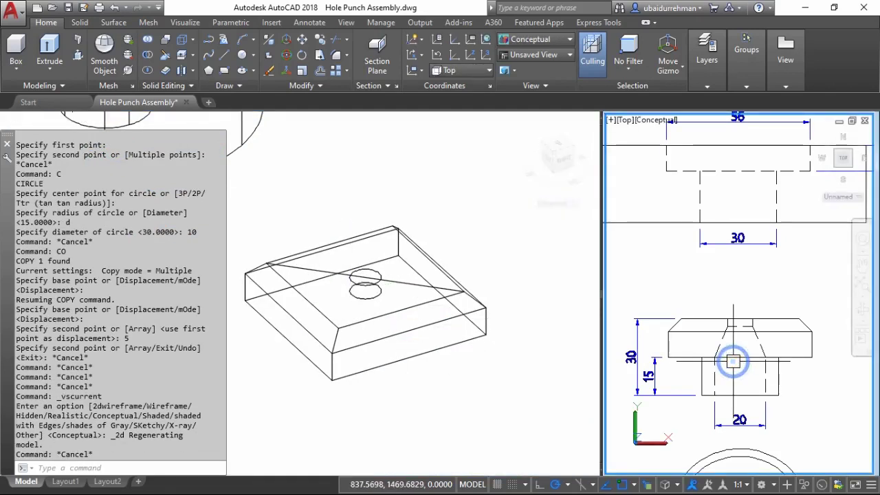
{"action": "left_click", "coordinate": [391, 309]}
Offset the lower circle 5 units outward and delete the inner lower circle
{"action": "type", "text": "O"}
{"action": "key", "text": "Return"}
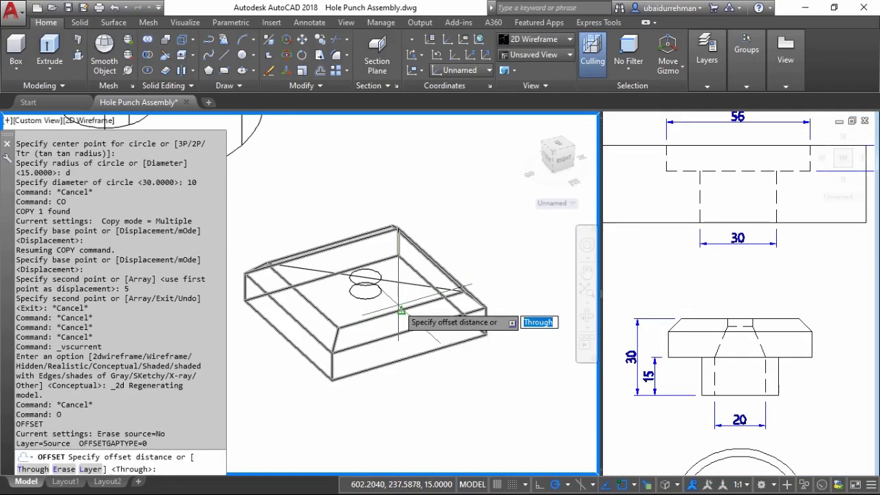
{"action": "key", "text": "Return"}
{"action": "scroll", "coordinate": [400, 310], "scroll_direction": "up", "scroll_amount": 2}
{"action": "scroll", "coordinate": [400, 311], "scroll_direction": "up", "scroll_amount": 2}
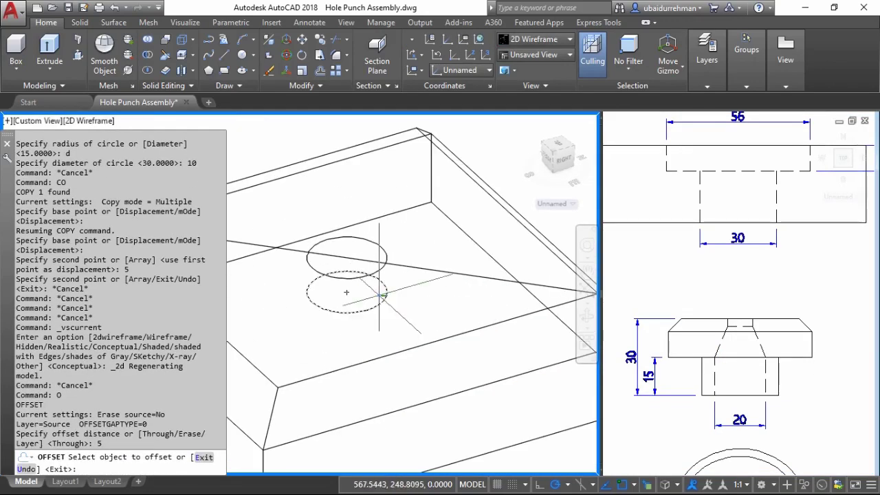
{"action": "left_click", "coordinate": [386, 294]}
{"action": "left_click", "coordinate": [395, 310]}
{"action": "key", "text": "Return"}
{"action": "left_click", "coordinate": [381, 308]}
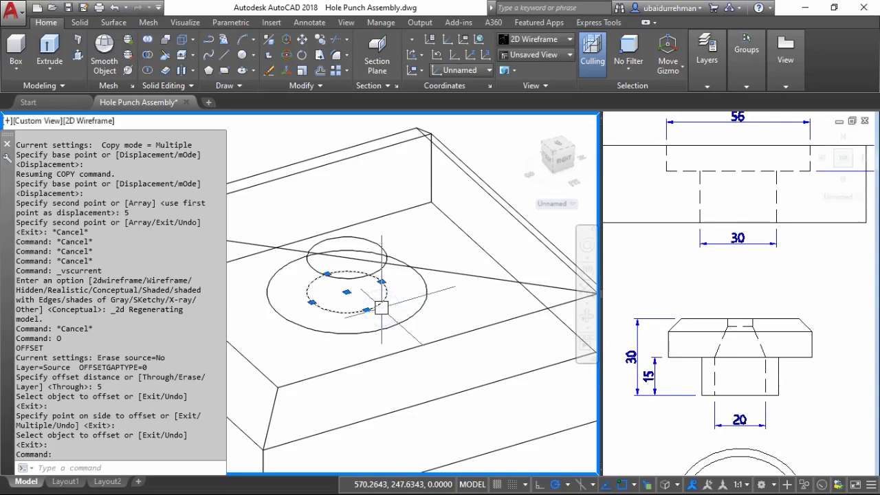
{"action": "key", "text": "Delete"}
{"action": "scroll", "coordinate": [411, 290], "scroll_direction": "down", "scroll_amount": 2}
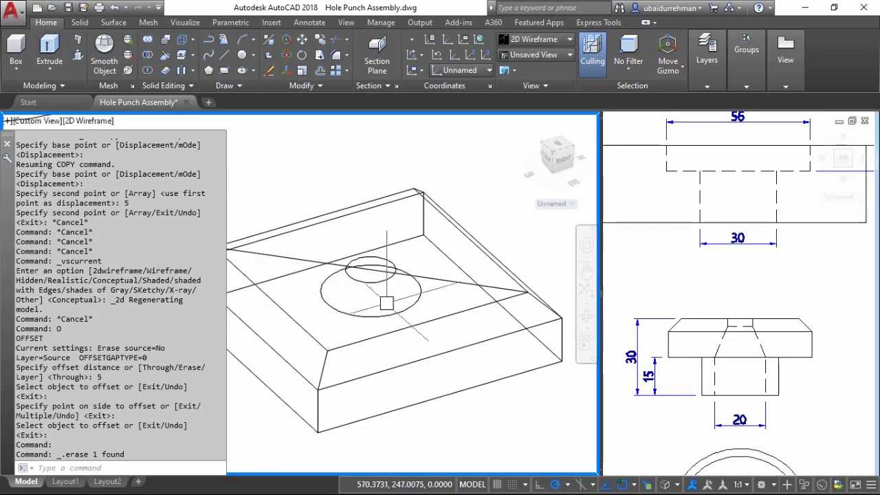
Copy the large outer circle using its centre as the base point
{"action": "left_click", "coordinate": [369, 315]}
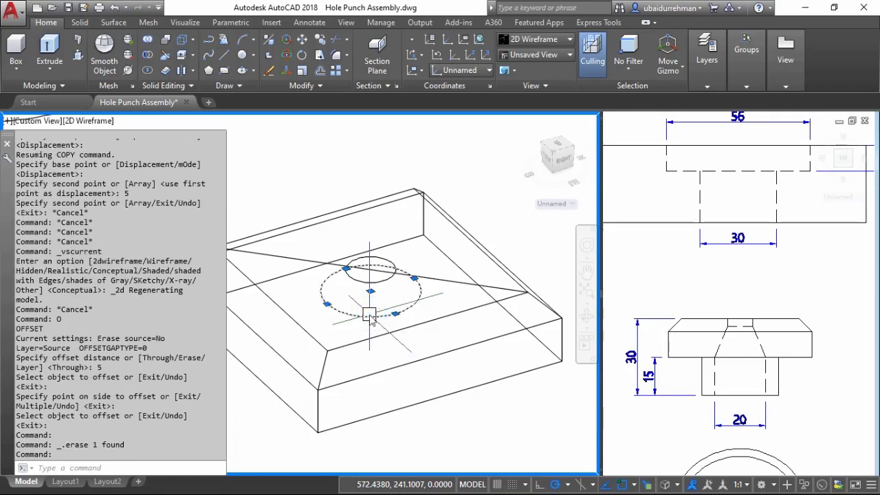
{"action": "type", "text": "co"}
{"action": "key", "text": "Return"}
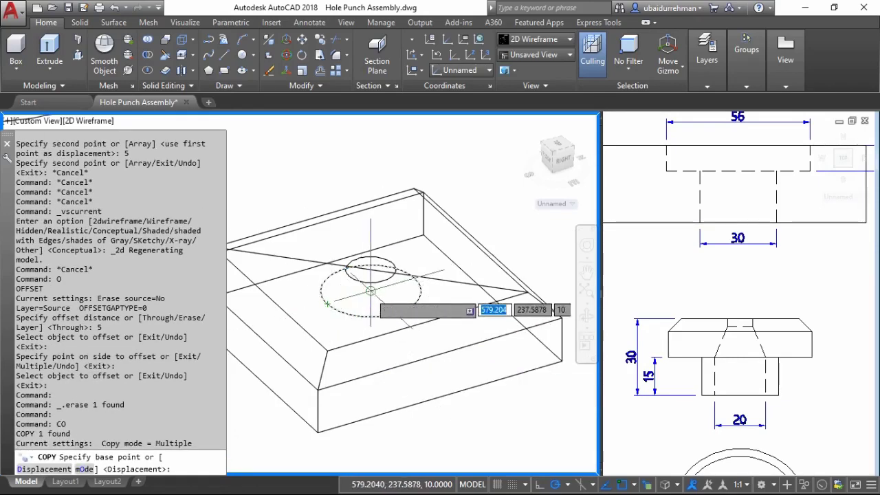
{"action": "left_click", "coordinate": [371, 292]}
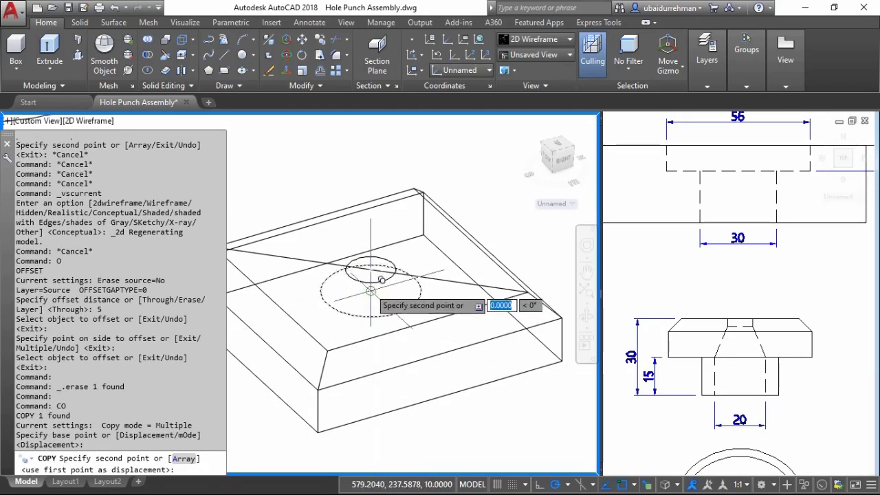
{"action": "left_click", "coordinate": [371, 292]}
{"action": "key", "text": "Escape"}
{"action": "key", "text": "Escape"}
Extrude the large circle with the default 45° taper
{"action": "type", "text": "e"}
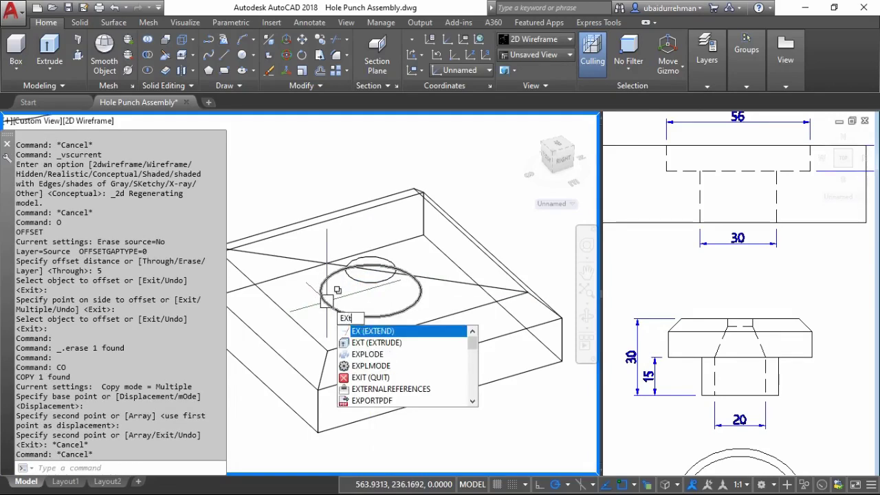
{"action": "key", "text": "Return"}
{"action": "left_click", "coordinate": [330, 301]}
{"action": "left_click", "coordinate": [385, 222]}
{"action": "key", "text": "Return"}
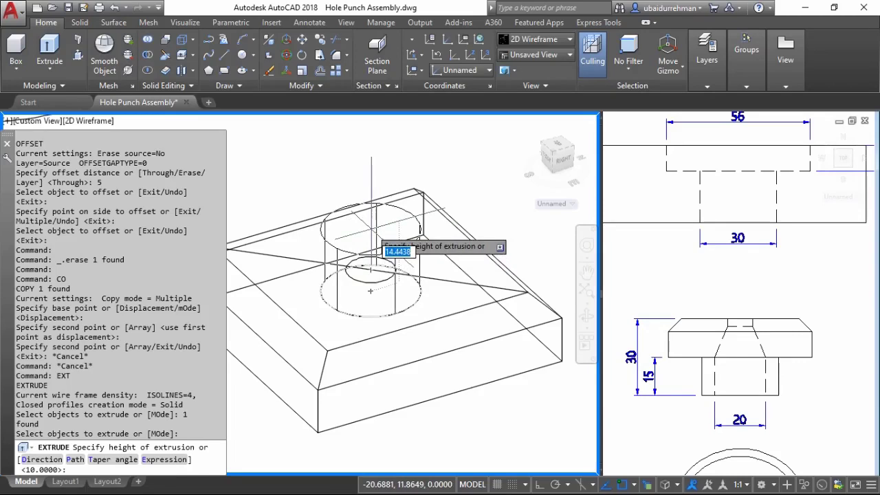
{"action": "type", "text": "t"}
{"action": "key", "text": "Return"}
{"action": "key", "text": "Return"}
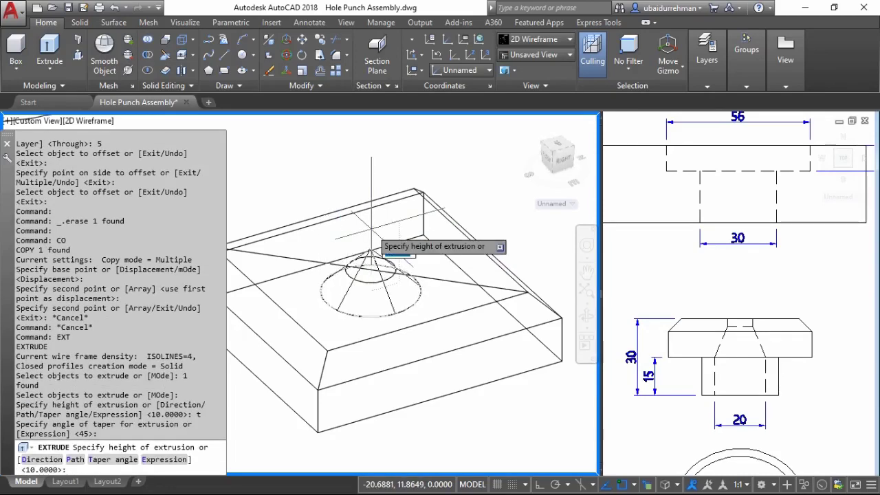
{"action": "key", "text": "Return"}
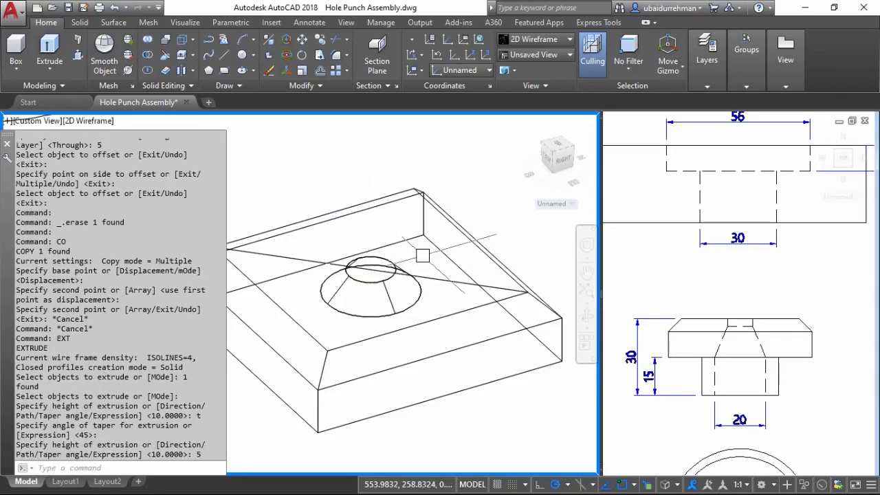
Extrude the large circle again, 10 units downward, to form the hole cylinder
{"action": "type", "text": "ex"}
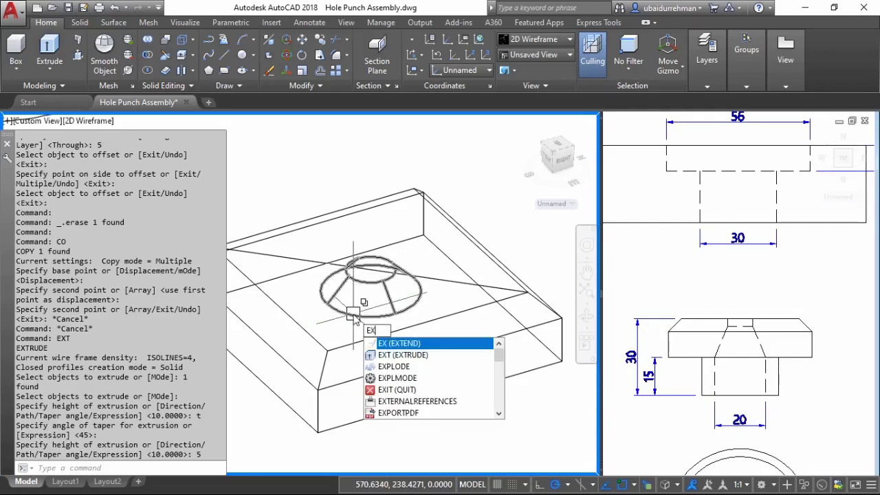
{"action": "type", "text": "tt"}
{"action": "key", "text": "Return"}
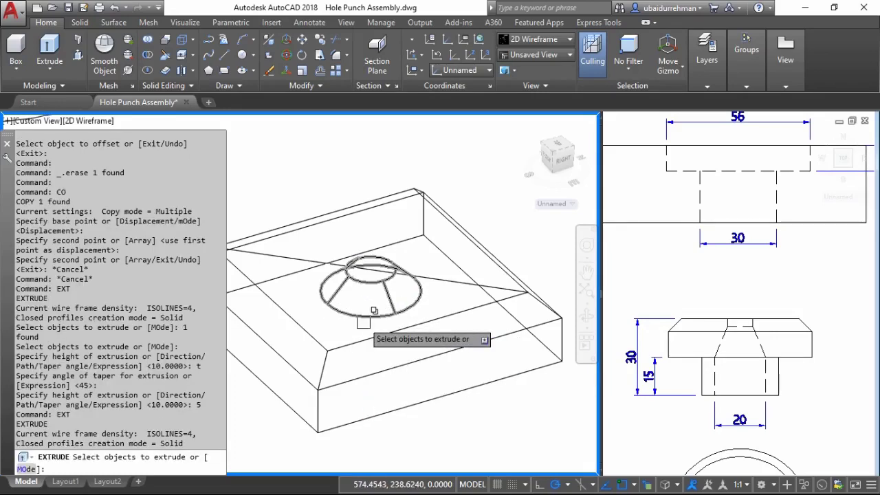
{"action": "left_click", "coordinate": [353, 314]}
{"action": "left_click", "coordinate": [404, 257]}
{"action": "key", "text": "Return"}
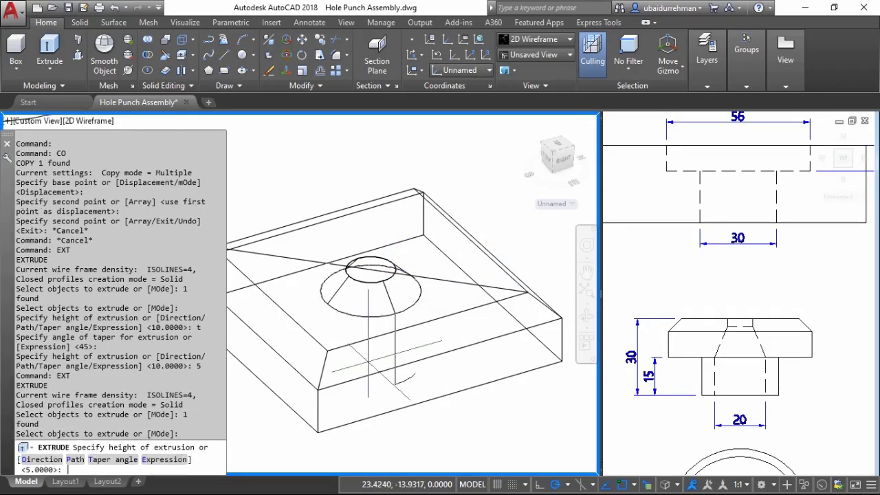
{"action": "type", "text": "10"}
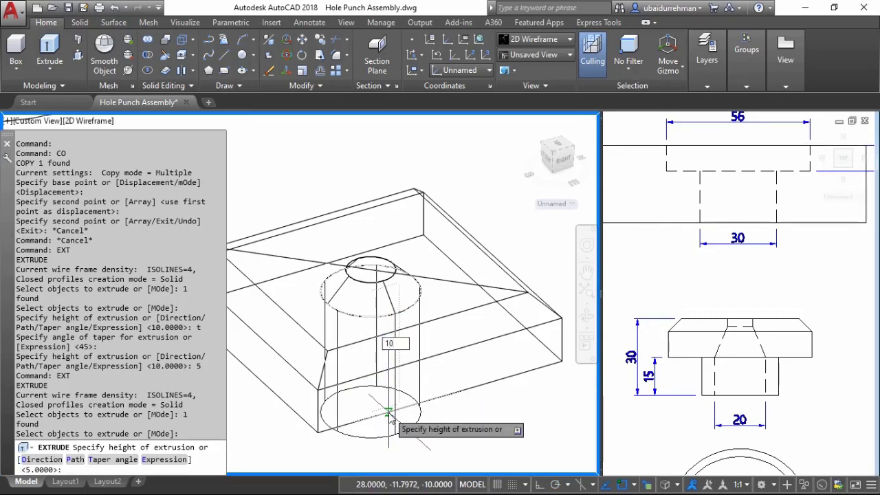
{"action": "key", "text": "Return"}
Union the two picked solids into one body
{"action": "scroll", "coordinate": [431, 337], "scroll_direction": "down", "scroll_amount": 3}
{"action": "type", "text": "U"}
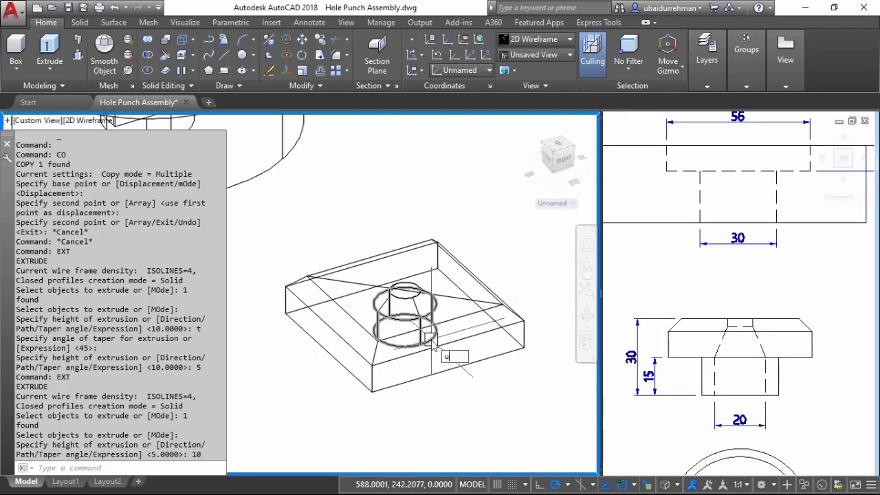
{"action": "type", "text": "NION"}
{"action": "key", "text": "Return"}
{"action": "scroll", "coordinate": [378, 292], "scroll_direction": "up", "scroll_amount": 3}
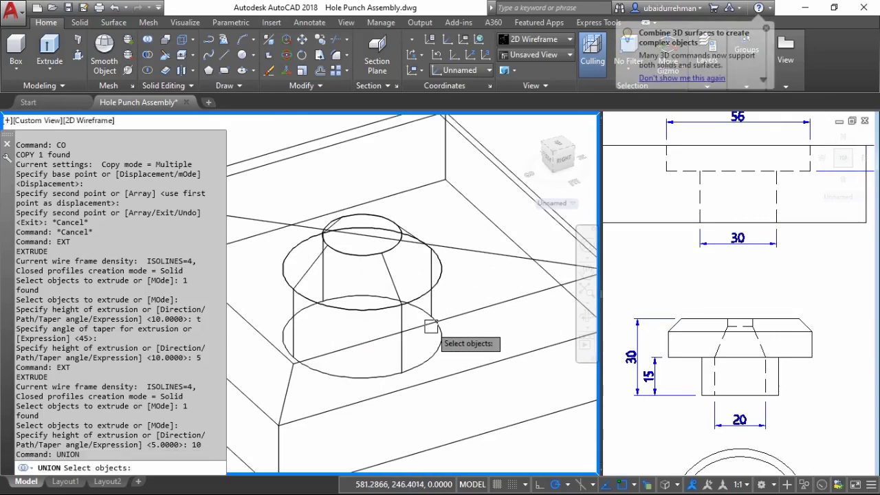
{"action": "left_click", "coordinate": [379, 344]}
{"action": "scroll", "coordinate": [405, 314], "scroll_direction": "down", "scroll_amount": 2}
{"action": "left_click", "coordinate": [402, 298]}
{"action": "scroll", "coordinate": [401, 298], "scroll_direction": "down", "scroll_amount": 2}
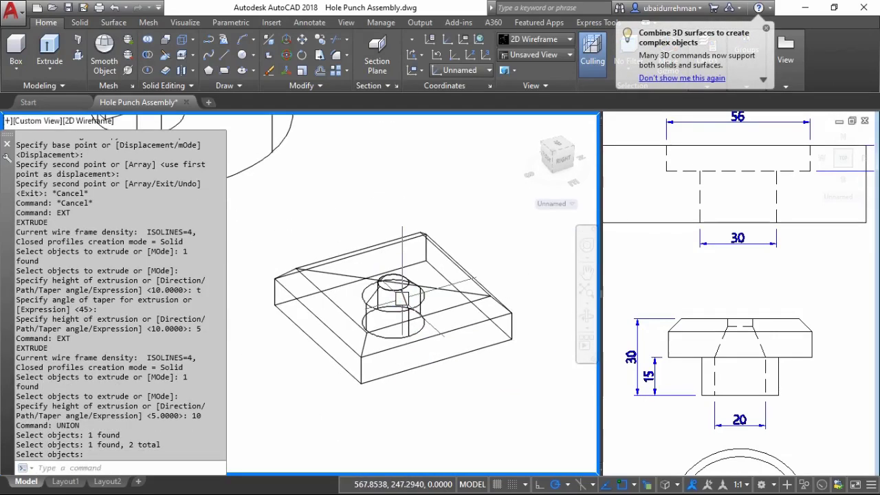
{"action": "key", "text": "Return"}
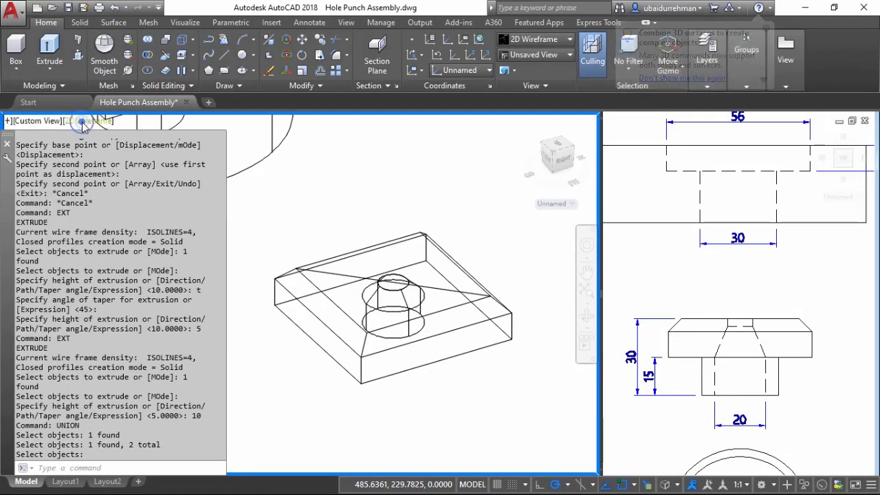
Shade the model in Conceptual style and subtract the hole cylinder from the plate
{"action": "left_click", "coordinate": [85, 121]}
{"action": "left_click", "coordinate": [113, 167]}
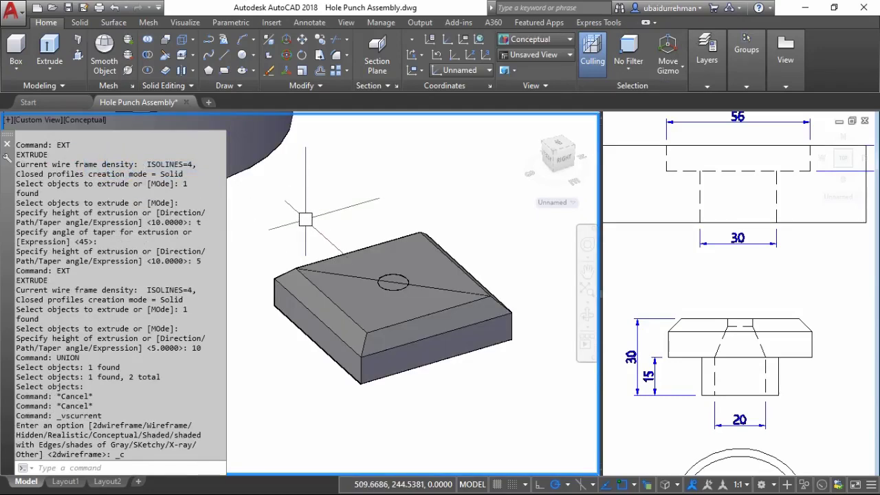
{"action": "type", "text": "su"}
{"action": "key", "text": "Return"}
{"action": "left_click", "coordinate": [392, 234]}
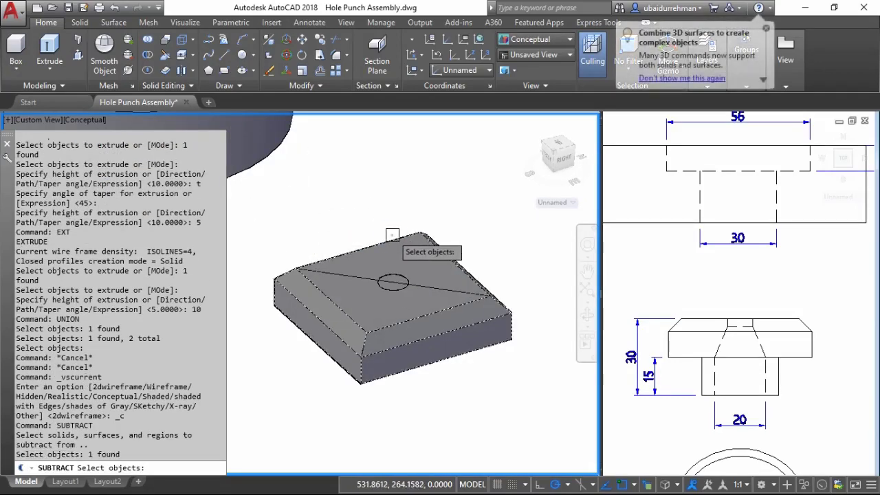
{"action": "key", "text": "Return"}
{"action": "left_click", "coordinate": [402, 275]}
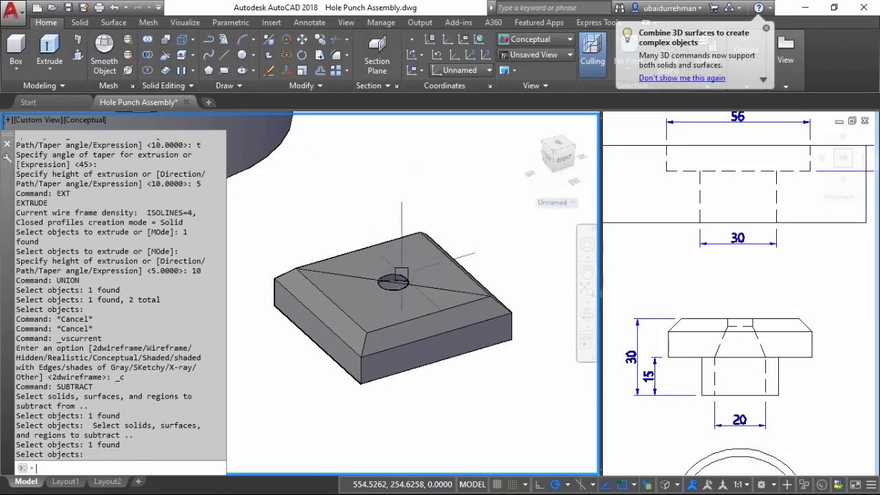
Delete the leftover diagonal line on the plate top
{"action": "scroll", "coordinate": [373, 278], "scroll_direction": "up", "scroll_amount": 2}
{"action": "left_click", "coordinate": [402, 285]}
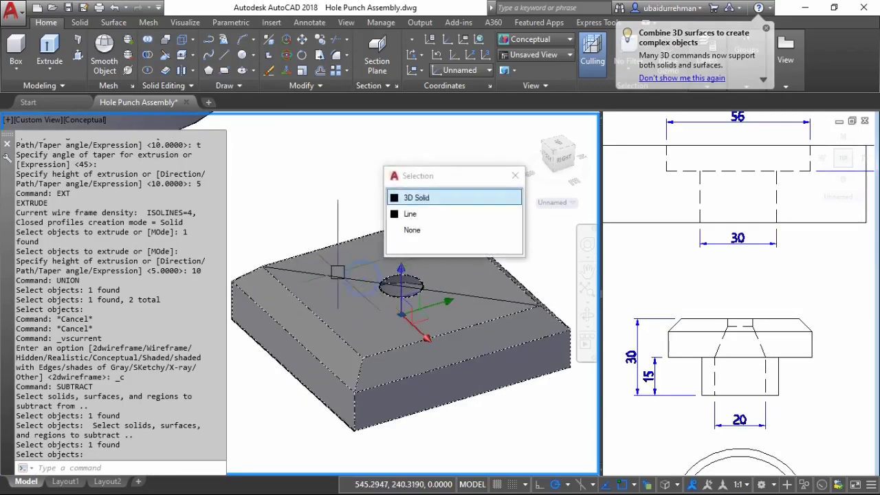
{"action": "left_click", "coordinate": [413, 213]}
{"action": "key", "text": "Delete"}
{"action": "scroll", "coordinate": [413, 212], "scroll_direction": "down", "scroll_amount": 5}
{"action": "middle_click_drag", "start_coordinate": [413, 213], "coordinate": [496, 326]}
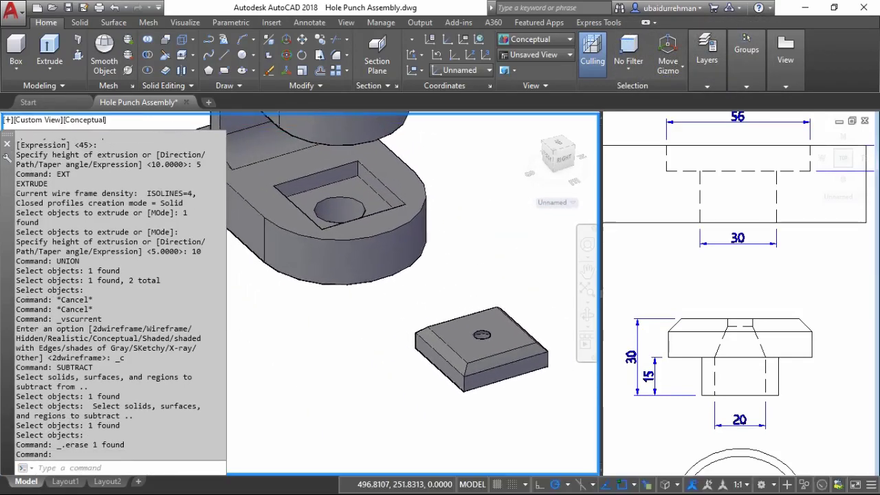
Move the small plate into the square pocket of the base part
{"action": "type", "text": "M"}
{"action": "key", "text": "Return"}
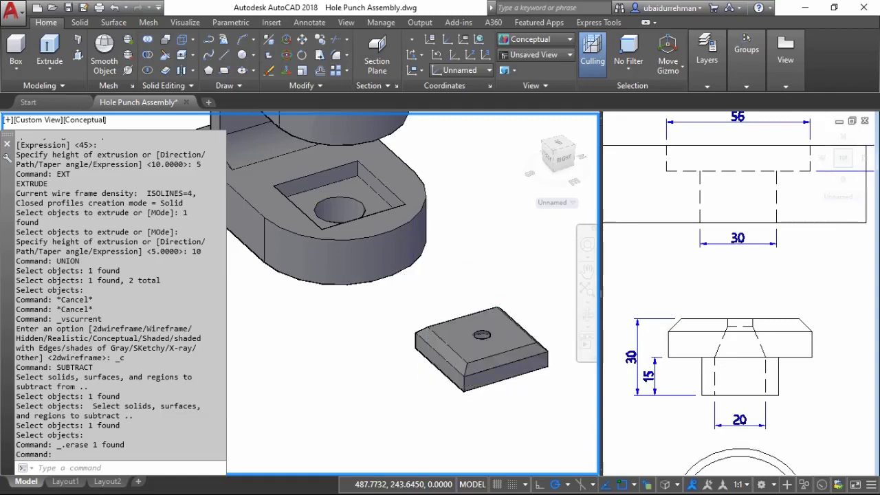
{"action": "left_click", "coordinate": [524, 348]}
{"action": "key", "text": "Return"}
{"action": "left_click", "coordinate": [525, 348]}
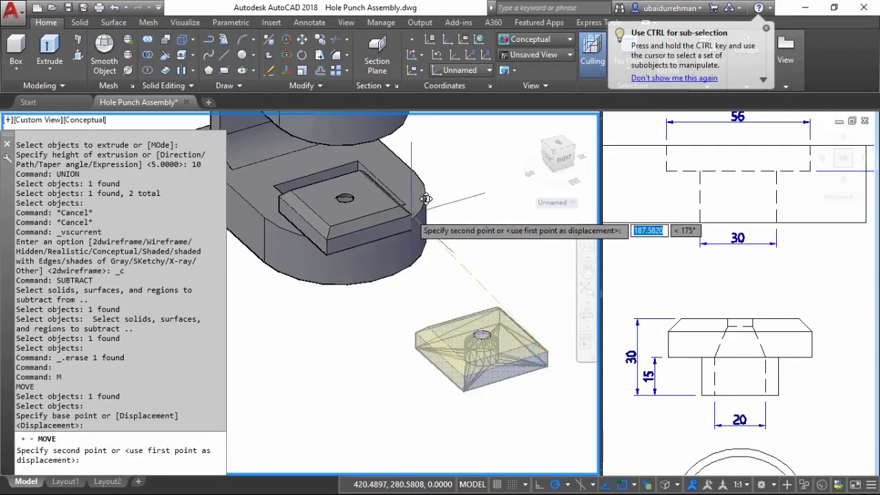
{"action": "left_click", "coordinate": [408, 235]}
Window-select the stray circle below the part and delete it
{"action": "middle_click_drag", "start_coordinate": [482, 334], "coordinate": [502, 363]}
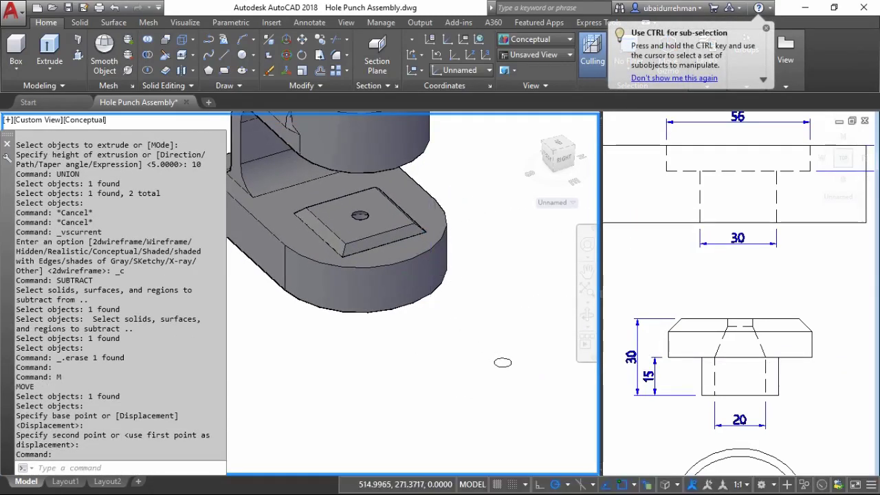
{"action": "scroll", "coordinate": [503, 363], "scroll_direction": "down", "scroll_amount": 3}
{"action": "left_click", "coordinate": [513, 331]}
{"action": "left_click", "coordinate": [467, 368]}
{"action": "key", "text": "Delete"}
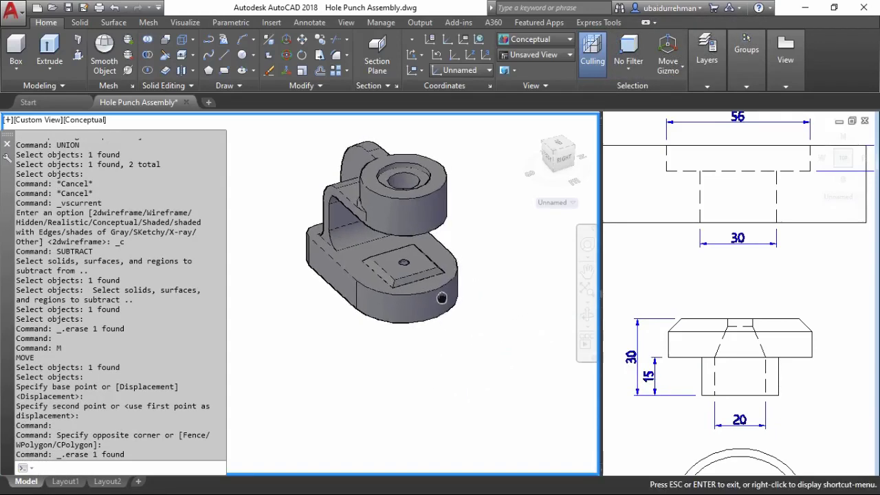
{"action": "left_click_drag", "start_coordinate": [441, 297], "coordinate": [447, 313]}
{"action": "scroll", "coordinate": [447, 313], "scroll_direction": "up", "scroll_amount": 2}
{"action": "left_click_drag", "start_coordinate": [463, 255], "coordinate": [481, 275]}
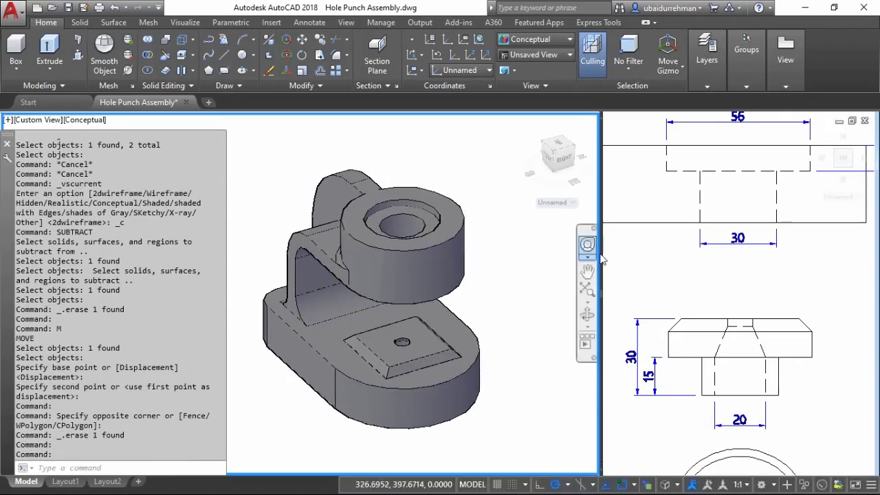
Pan the reference drawing to show the circle and side views, then re-center the 3D model
{"action": "left_click", "coordinate": [607, 259]}
{"action": "scroll", "coordinate": [688, 309], "scroll_direction": "down", "scroll_amount": 2}
{"action": "scroll", "coordinate": [687, 330], "scroll_direction": "down", "scroll_amount": 2}
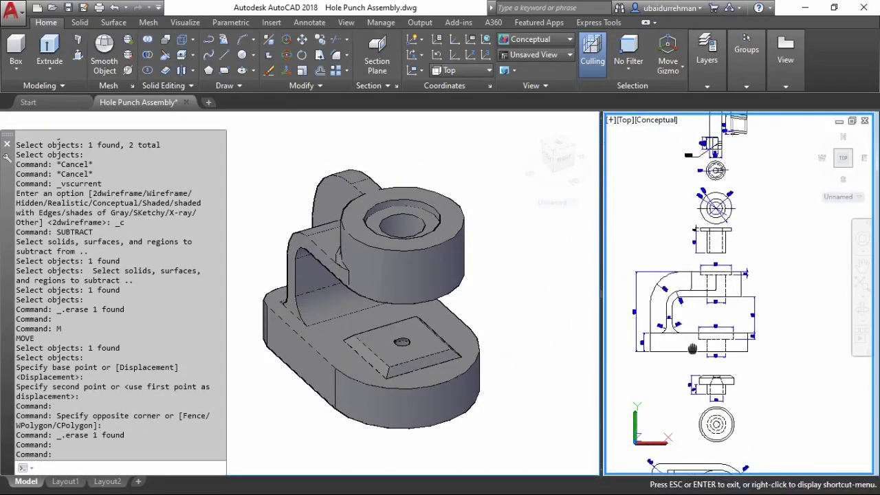
{"action": "scroll", "coordinate": [692, 349], "scroll_direction": "up", "scroll_amount": 3}
{"action": "left_click_drag", "start_coordinate": [735, 335], "coordinate": [737, 358]}
{"action": "key", "text": "Escape"}
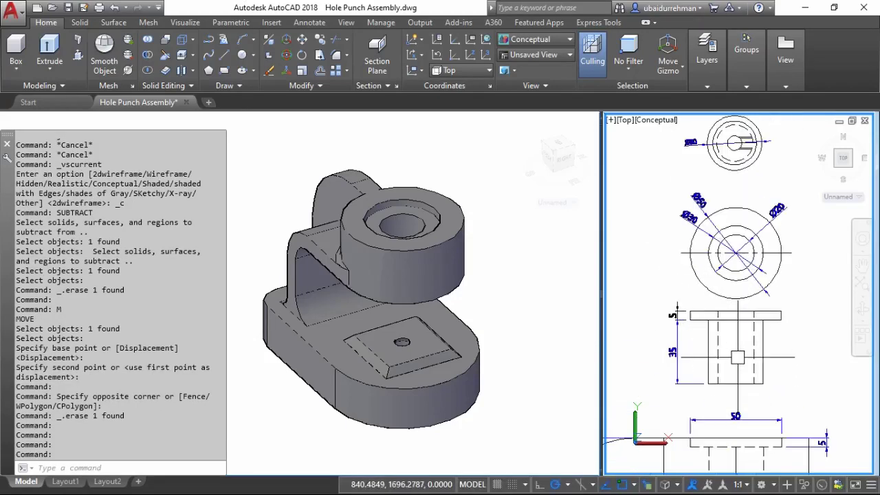
{"action": "scroll", "coordinate": [738, 357], "scroll_direction": "up", "scroll_amount": 1}
{"action": "scroll", "coordinate": [740, 354], "scroll_direction": "up", "scroll_amount": 2}
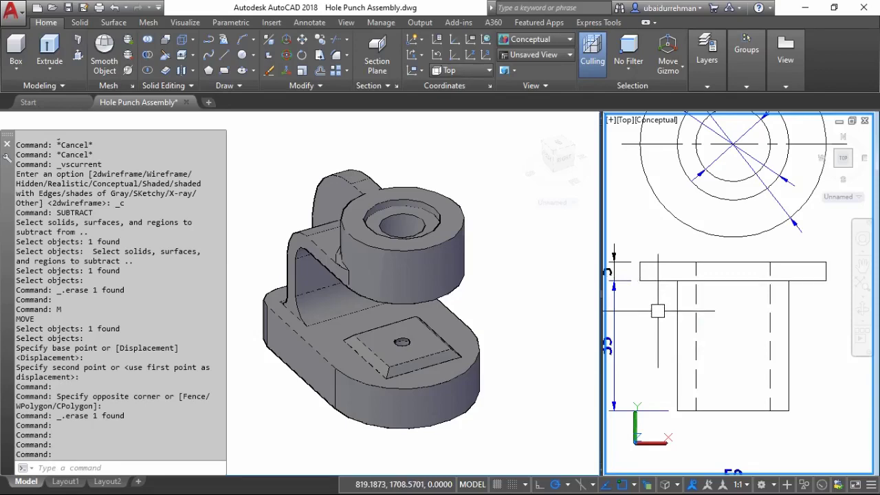
{"action": "scroll", "coordinate": [658, 311], "scroll_direction": "down", "scroll_amount": 2}
{"action": "left_click", "coordinate": [515, 314]}
{"action": "scroll", "coordinate": [344, 178], "scroll_direction": "down", "scroll_amount": 2}
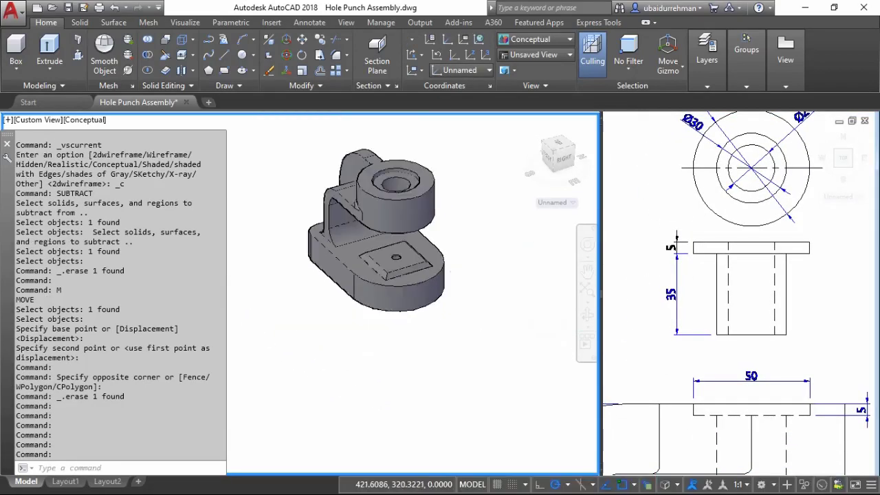
{"action": "middle_click_drag", "start_coordinate": [490, 297], "coordinate": [458, 285]}
{"action": "type", "text": "C"}
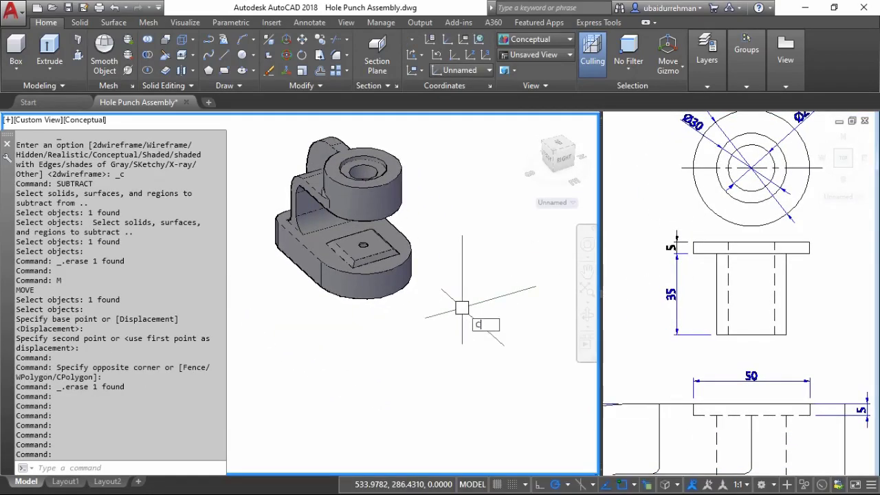
Draw a 50-diameter circle to the right of the model
{"action": "key", "text": "Return"}
{"action": "left_click", "coordinate": [455, 334]}
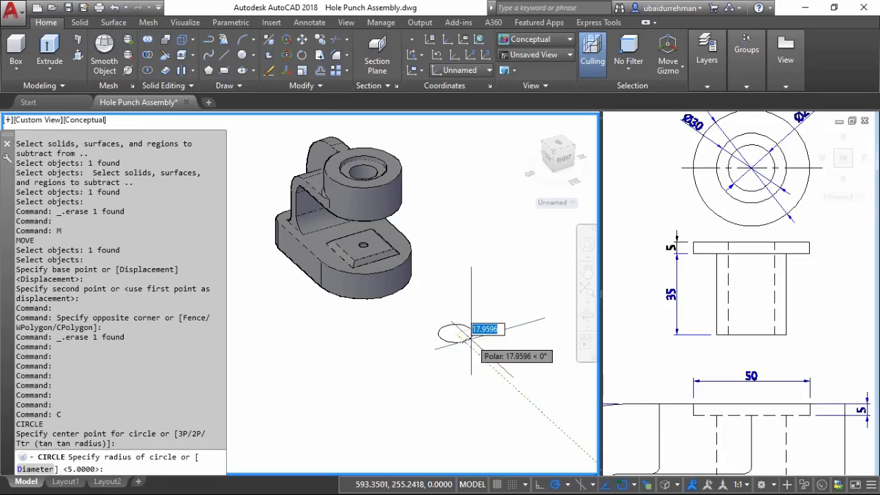
{"action": "middle_click_drag", "start_coordinate": [622, 172], "coordinate": [640, 260]}
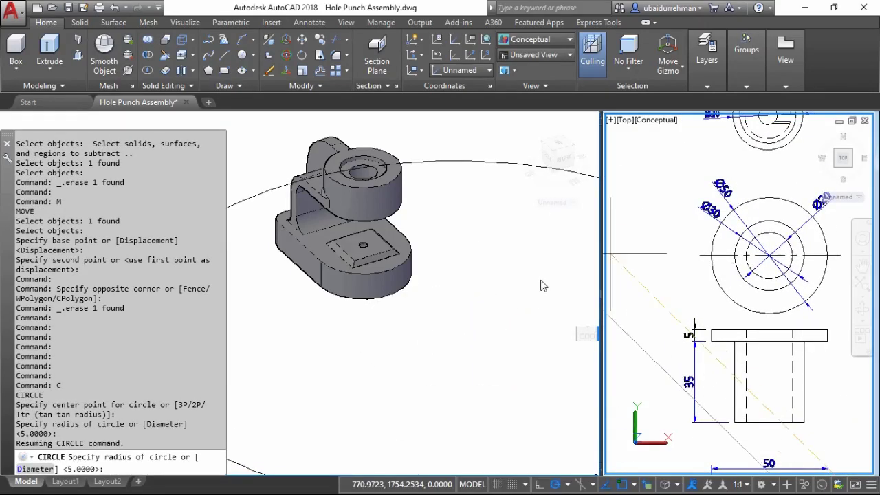
{"action": "left_click", "coordinate": [491, 307]}
{"action": "scroll", "coordinate": [495, 305], "scroll_direction": "down", "scroll_amount": 2}
{"action": "scroll", "coordinate": [480, 344], "scroll_direction": "up", "scroll_amount": 1}
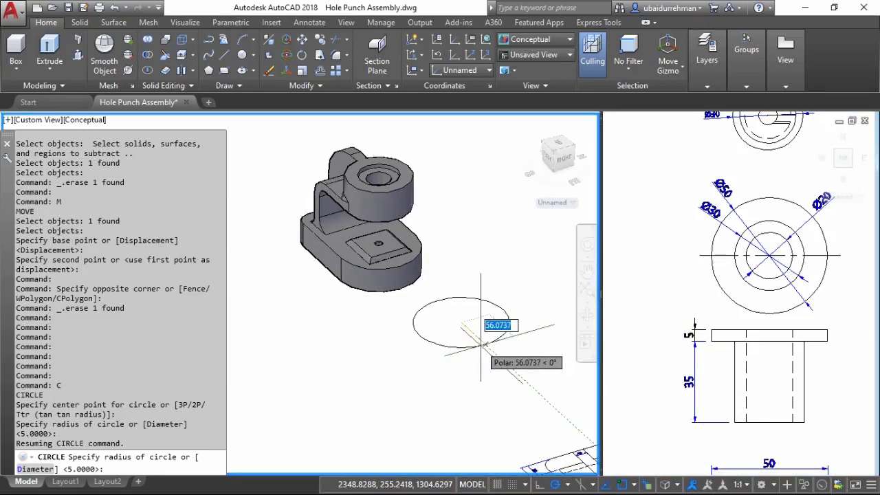
{"action": "key", "text": "Return"}
{"action": "type", "text": "0"}
{"action": "key", "text": "Return"}
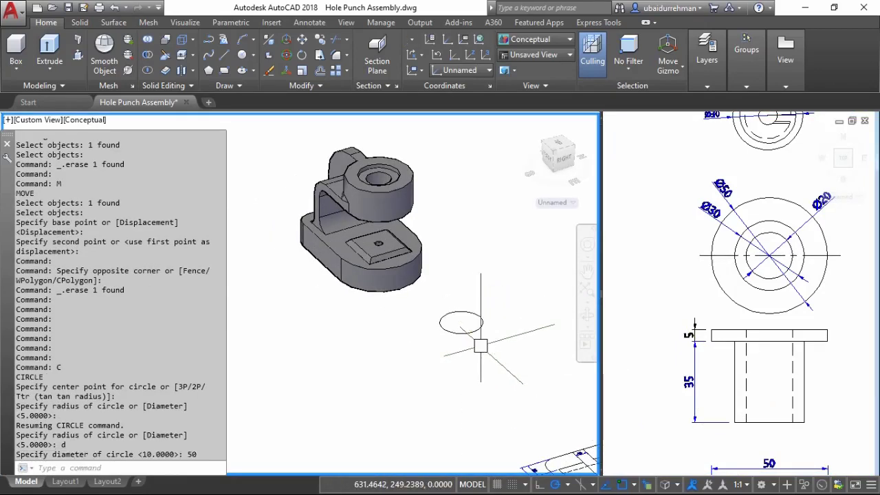
Add concentric 30- and 20-diameter circles at the same center
{"action": "key", "text": "Return"}
{"action": "scroll", "coordinate": [474, 340], "scroll_direction": "up", "scroll_amount": 1}
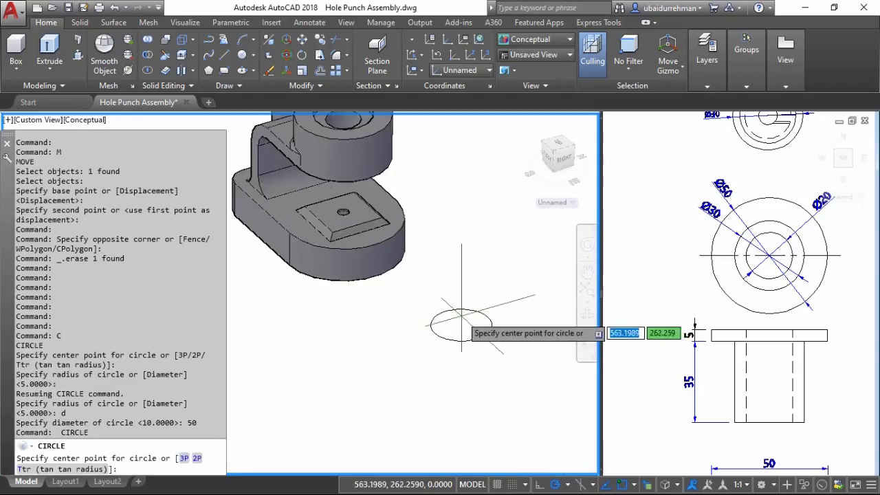
{"action": "left_click", "coordinate": [461, 325]}
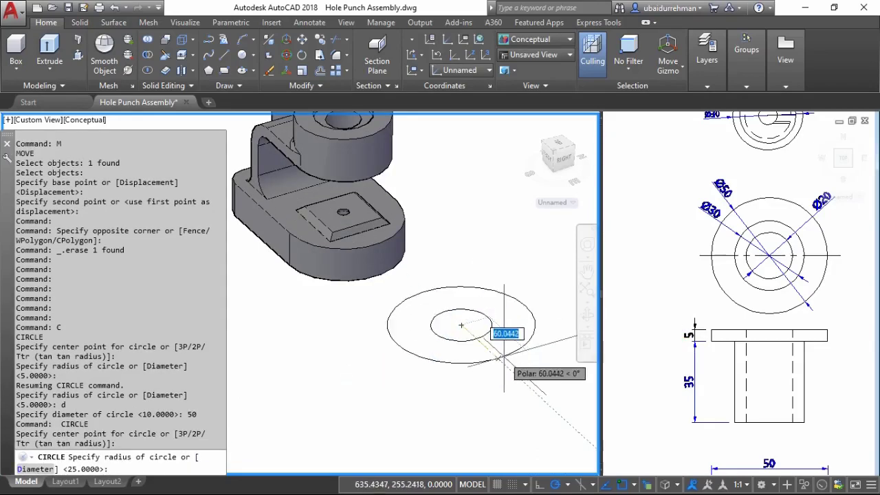
{"action": "type", "text": "d"}
{"action": "key", "text": "Return"}
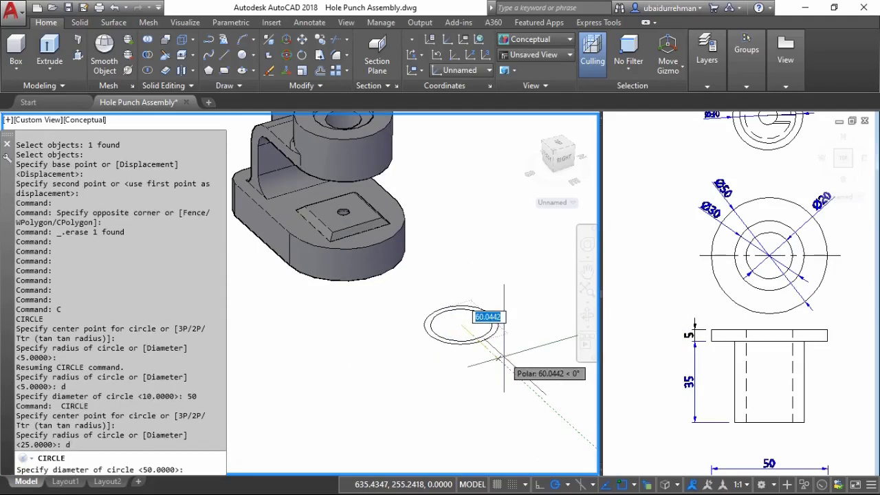
{"action": "type", "text": "30"}
{"action": "key", "text": "Return"}
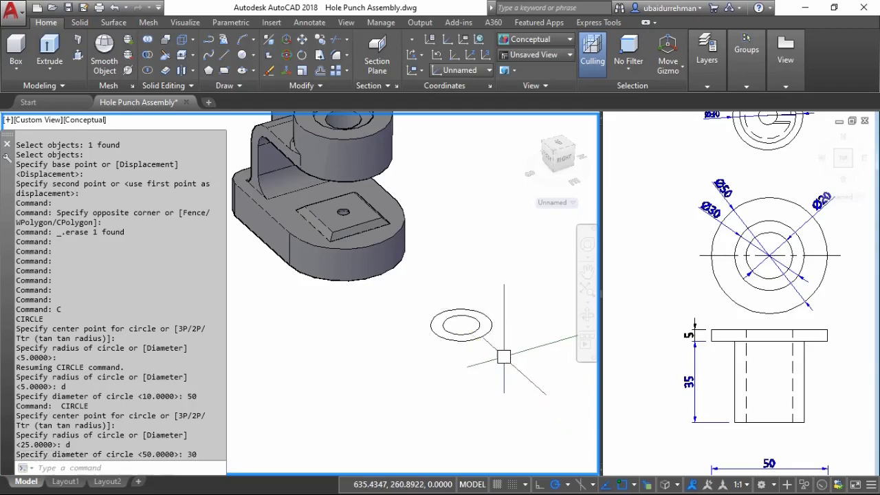
{"action": "type", "text": "c"}
{"action": "key", "text": "Return"}
{"action": "scroll", "coordinate": [475, 331], "scroll_direction": "up", "scroll_amount": 2}
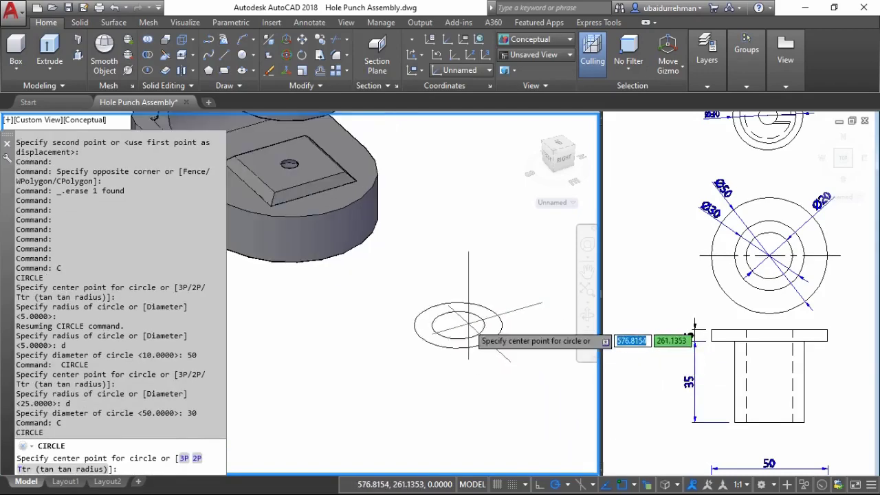
{"action": "left_click", "coordinate": [457, 325]}
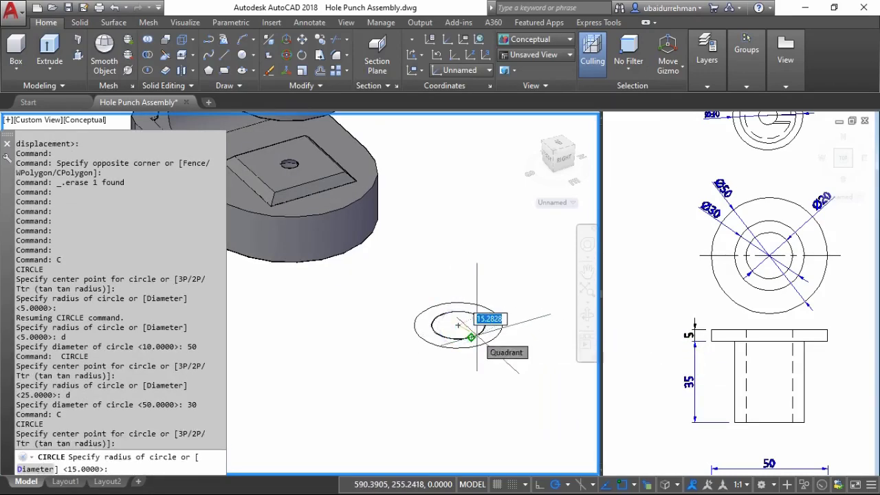
{"action": "key", "text": "Return"}
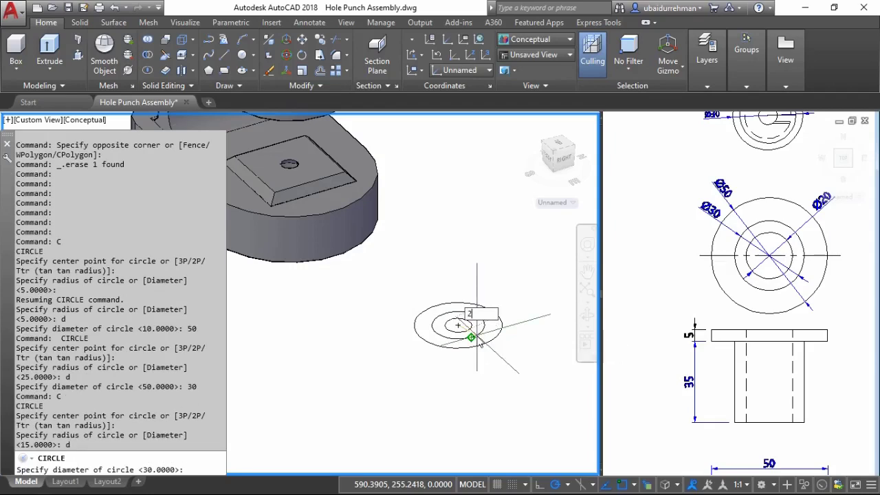
{"action": "type", "text": "0"}
{"action": "key", "text": "Return"}
Extrude the outer 50 circle into a 5-unit-thick disc
{"action": "type", "text": "ex"}
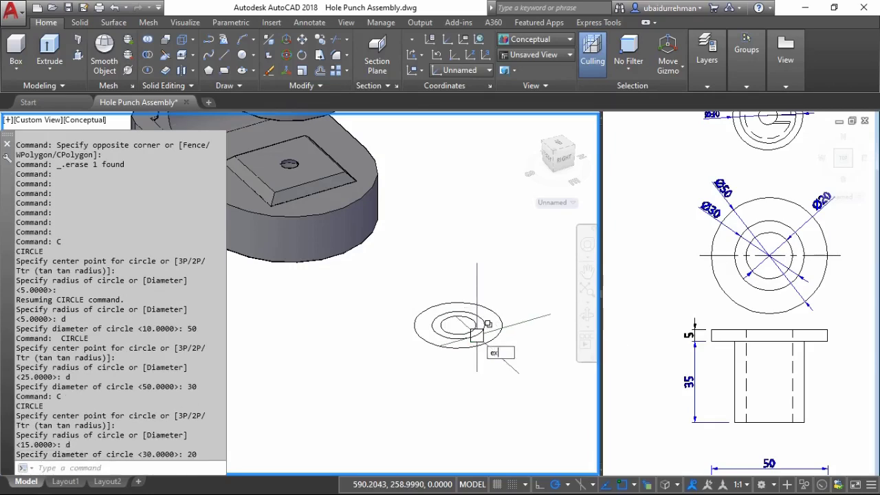
{"action": "type", "text": "t"}
{"action": "key", "text": "Return"}
{"action": "left_click", "coordinate": [498, 336]}
{"action": "key", "text": "Return"}
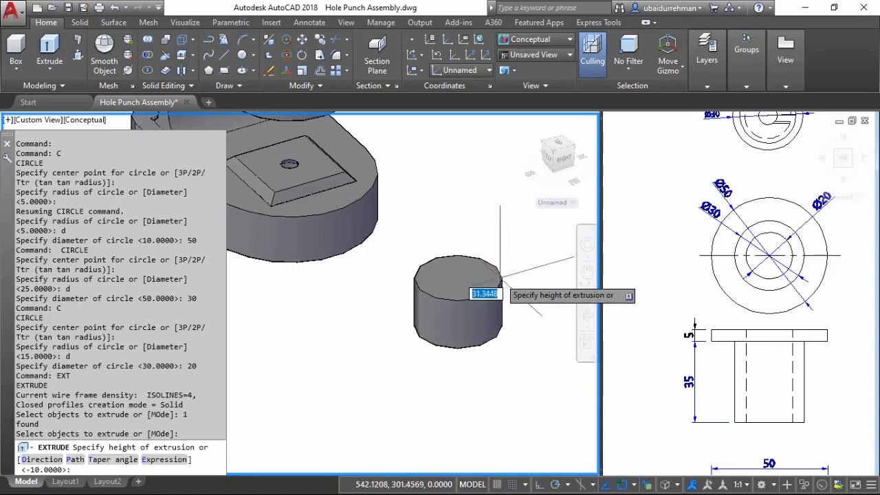
{"action": "type", "text": "5"}
{"action": "key", "text": "Return"}
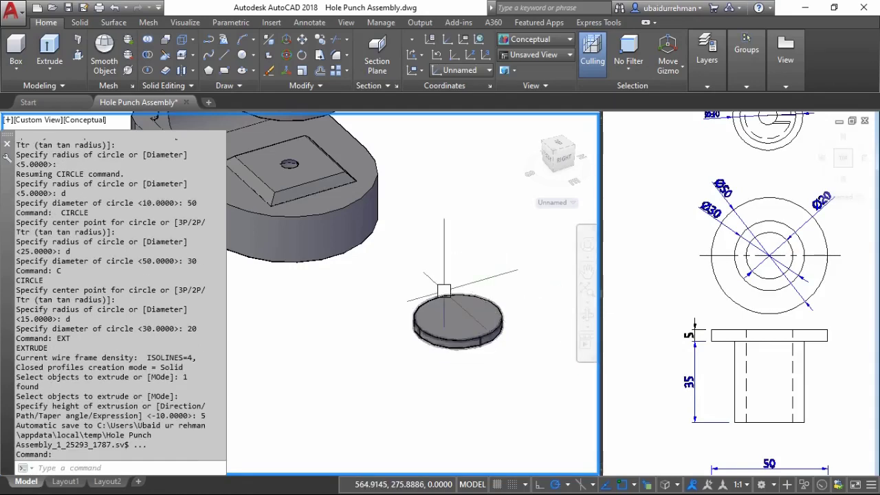
{"action": "left_click", "coordinate": [92, 121]}
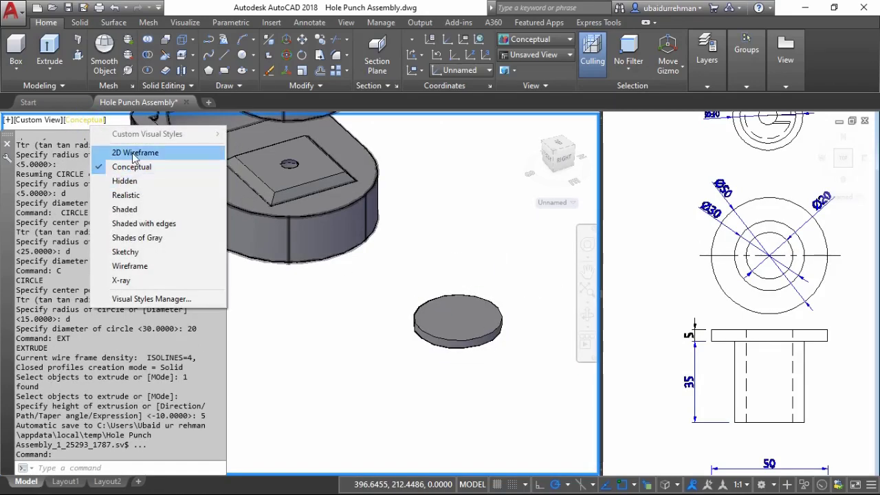
Switch to 2D Wireframe and extrude the 30-diameter circle 35 units into a cylinder
{"action": "left_click", "coordinate": [110, 151]}
{"action": "scroll", "coordinate": [488, 323], "scroll_direction": "up", "scroll_amount": 1}
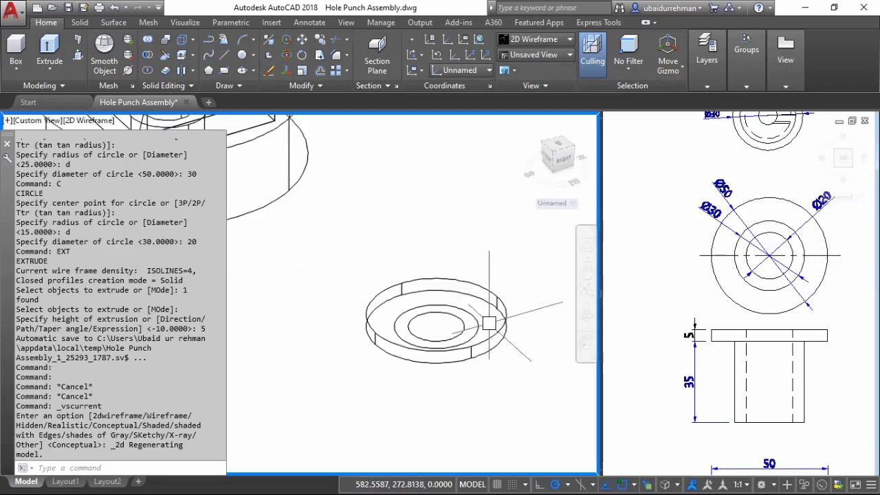
{"action": "type", "text": "ext"}
{"action": "key", "text": "Return"}
{"action": "left_click", "coordinate": [490, 322]}
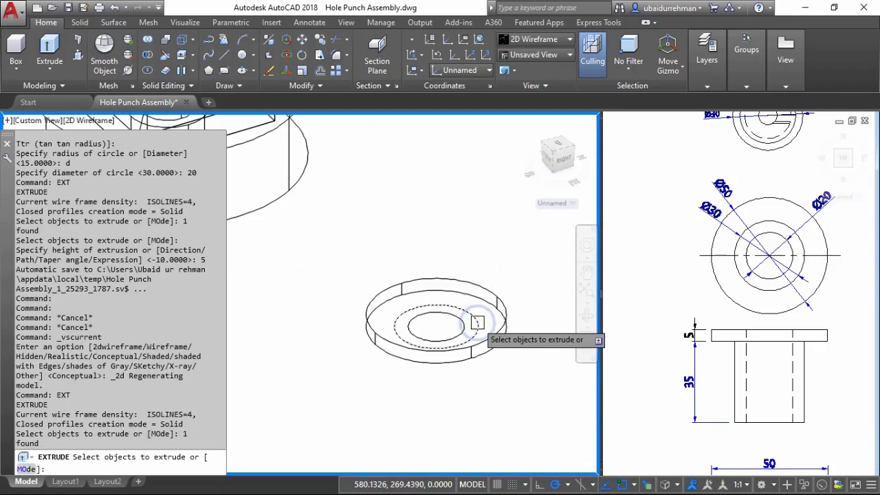
{"action": "key", "text": "Return"}
{"action": "type", "text": "35"}
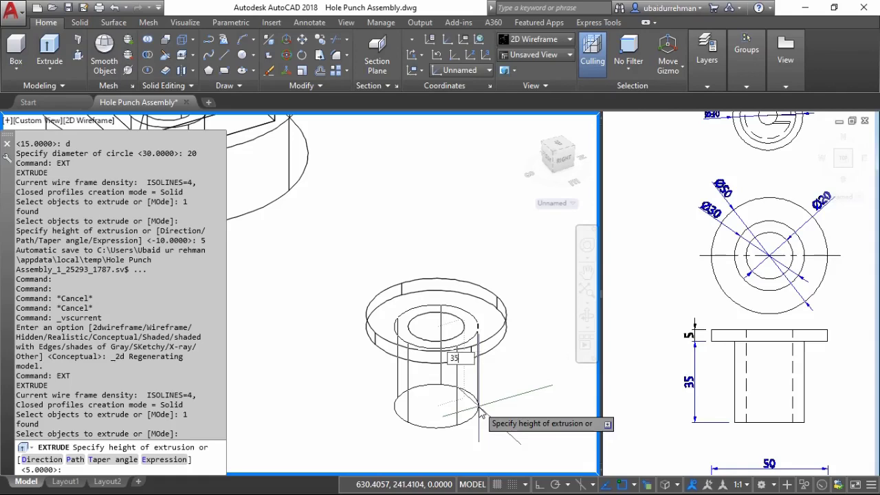
{"action": "key", "text": "Return"}
Move the inner circle on the flange up 5 units
{"action": "key", "text": "Escape"}
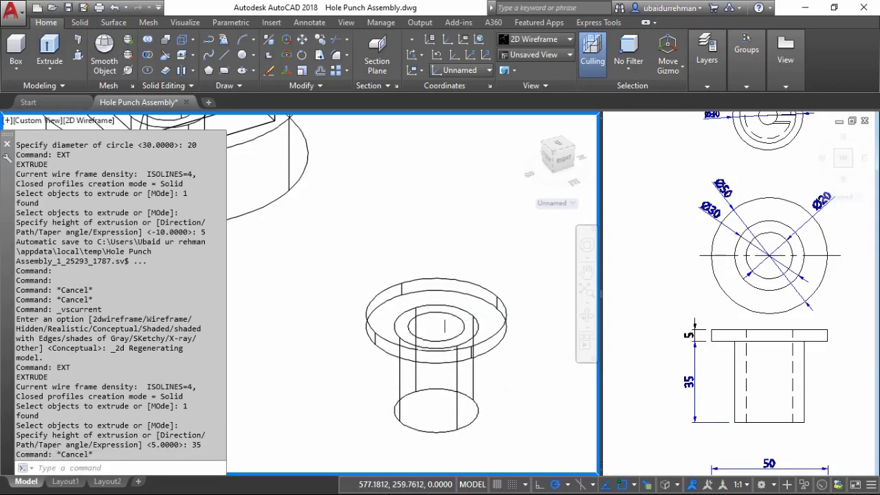
{"action": "left_click", "coordinate": [460, 328]}
{"action": "key", "text": "Return"}
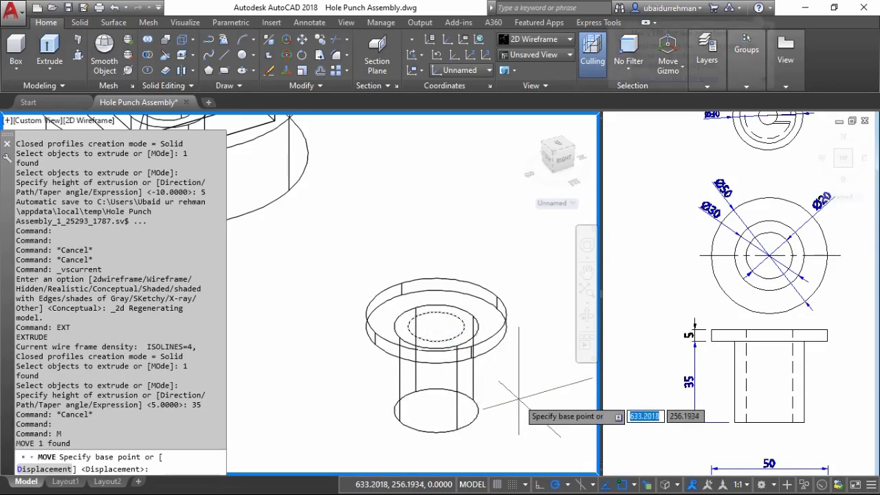
{"action": "left_click", "coordinate": [516, 395]}
{"action": "type", "text": "5"}
{"action": "key", "text": "Return"}
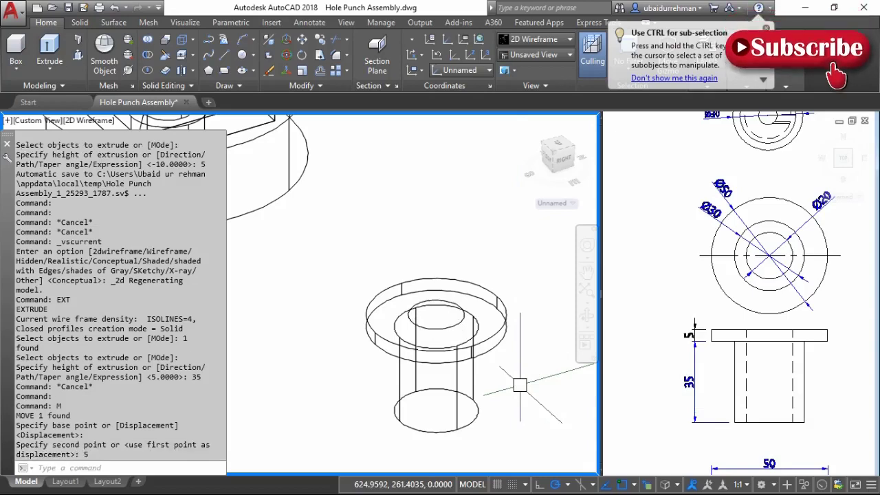
Extrude the inner circle 40 units into the hole cylinder
{"action": "type", "text": "EXT"}
{"action": "key", "text": "Return"}
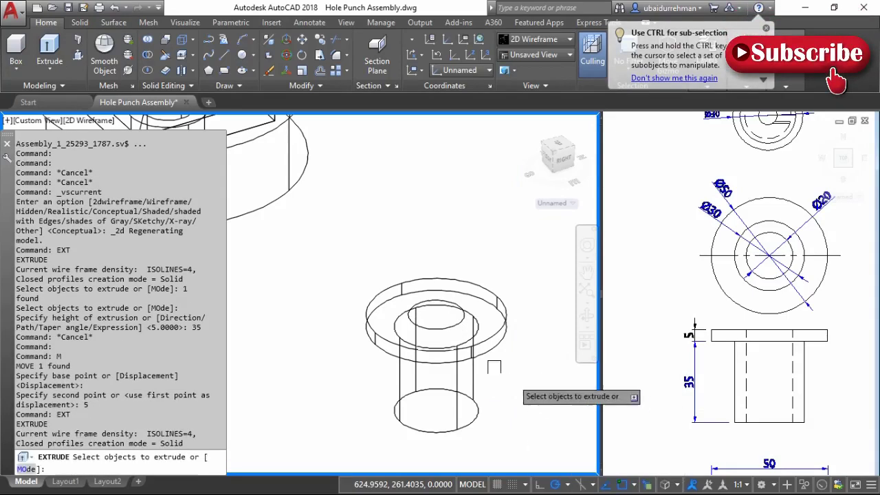
{"action": "left_click", "coordinate": [448, 334]}
{"action": "key", "text": "Return"}
{"action": "type", "text": "40"}
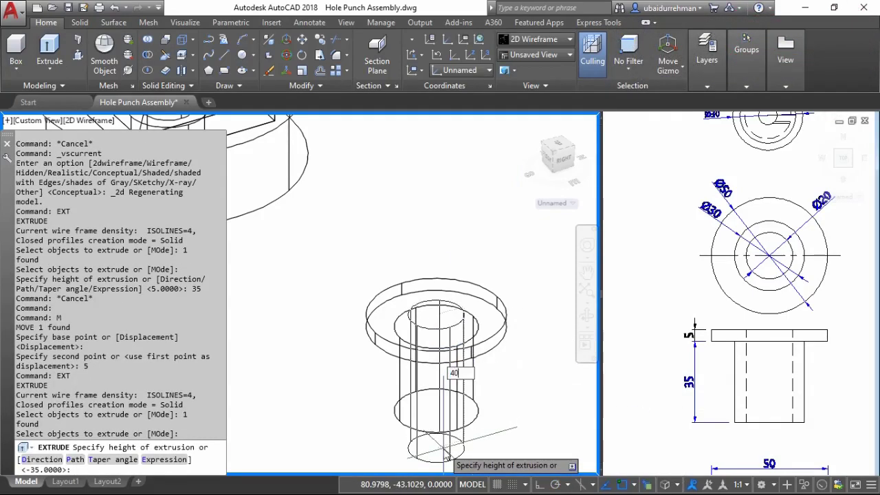
{"action": "key", "text": "Return"}
{"action": "key", "text": "Escape"}
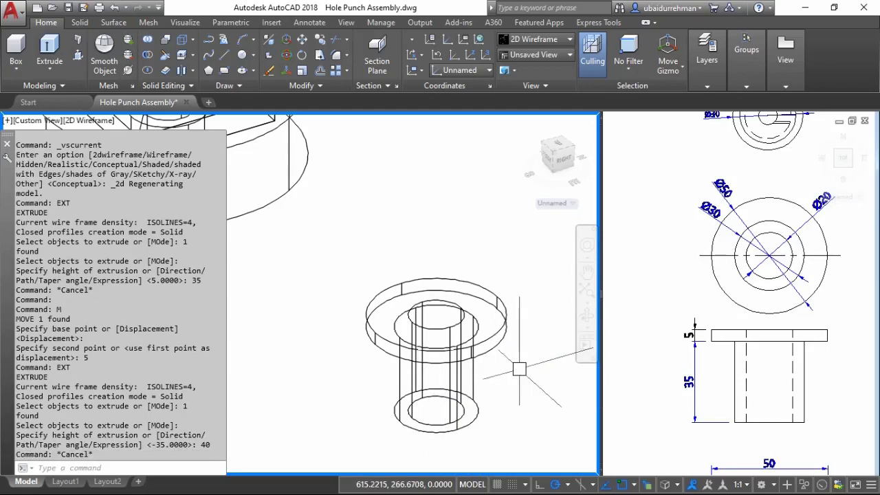
Union the top flange with the lower cylinder
{"action": "type", "text": "uNI"}
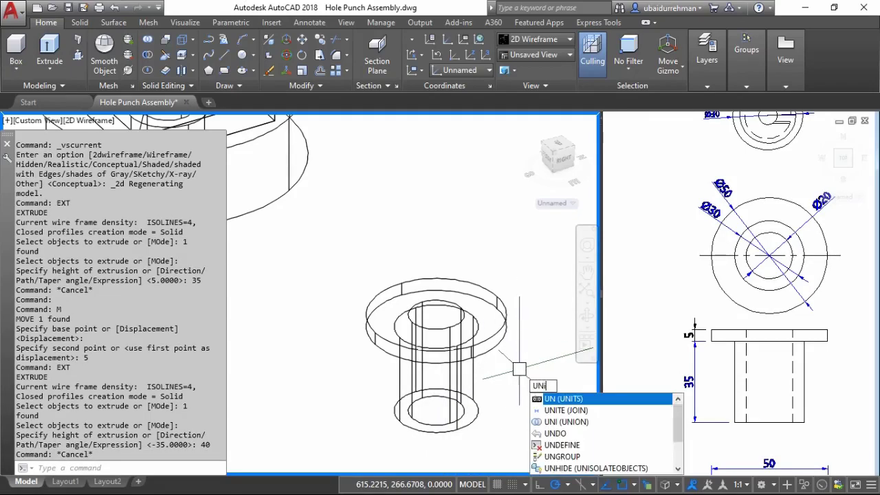
{"action": "type", "text": "On"}
{"action": "key", "text": "Return"}
{"action": "left_click", "coordinate": [505, 327]}
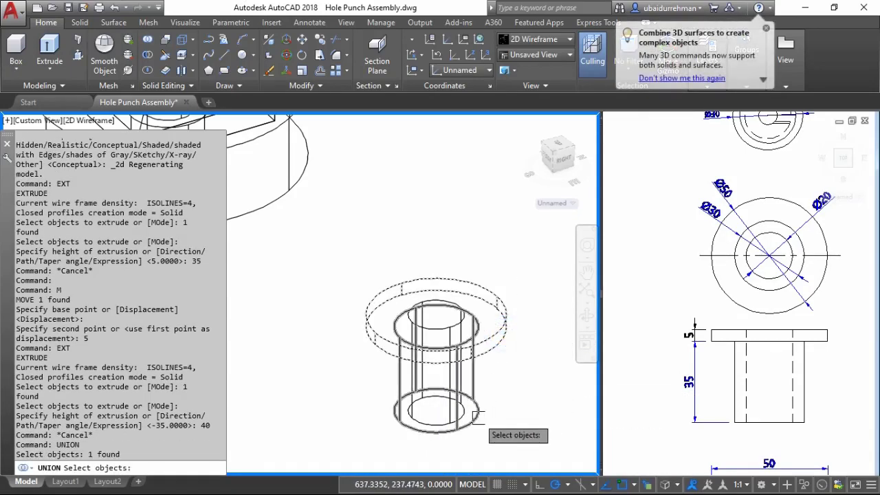
{"action": "left_click", "coordinate": [477, 411]}
Subtract the inner cylinder from the joined body to cut the hole
{"action": "type", "text": "u"}
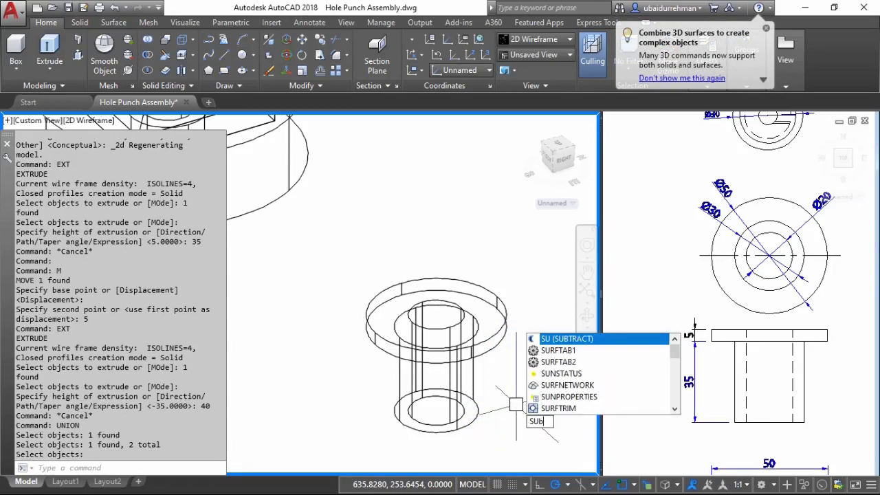
{"action": "type", "text": "b"}
{"action": "key", "text": "Return"}
{"action": "left_click", "coordinate": [474, 421]}
{"action": "key", "text": "Return"}
{"action": "scroll", "coordinate": [474, 423], "scroll_direction": "up", "scroll_amount": 3}
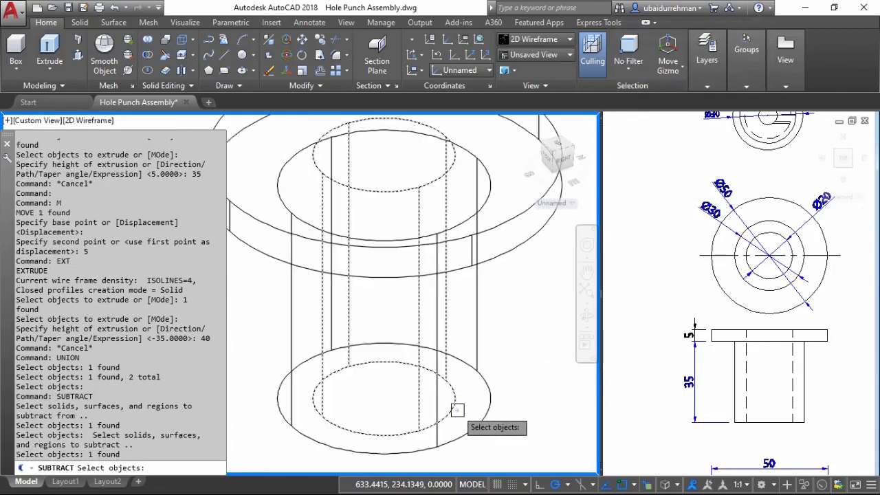
{"action": "left_click", "coordinate": [452, 403]}
Set the Conceptual visual style and pan to show both parts
{"action": "scroll", "coordinate": [354, 254], "scroll_direction": "down", "scroll_amount": 1}
{"action": "left_click", "coordinate": [89, 121]}
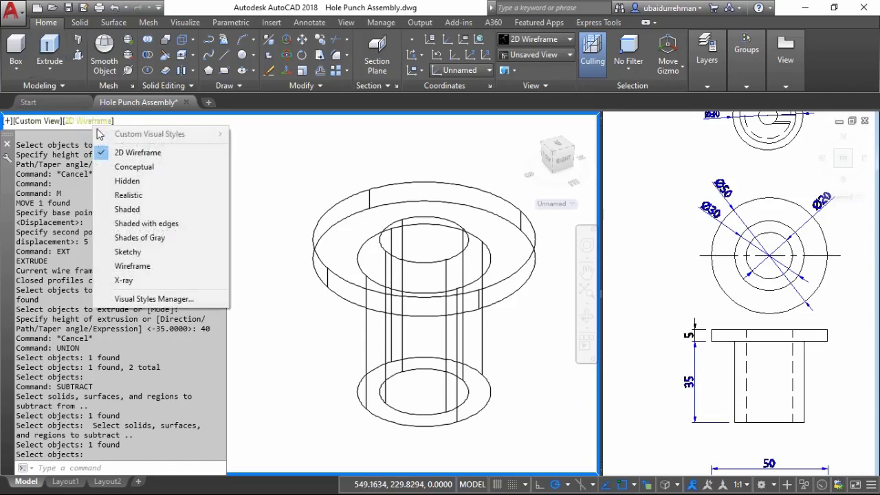
{"action": "left_click", "coordinate": [96, 165]}
{"action": "scroll", "coordinate": [420, 295], "scroll_direction": "down", "scroll_amount": 3}
{"action": "mouse_move", "coordinate": [391, 275]}
{"action": "middle_mouse_down"}
{"action": "mouse_move", "coordinate": [395, 303]}
{"action": "mouse_move", "coordinate": [422, 336]}
{"action": "middle_mouse_up"}
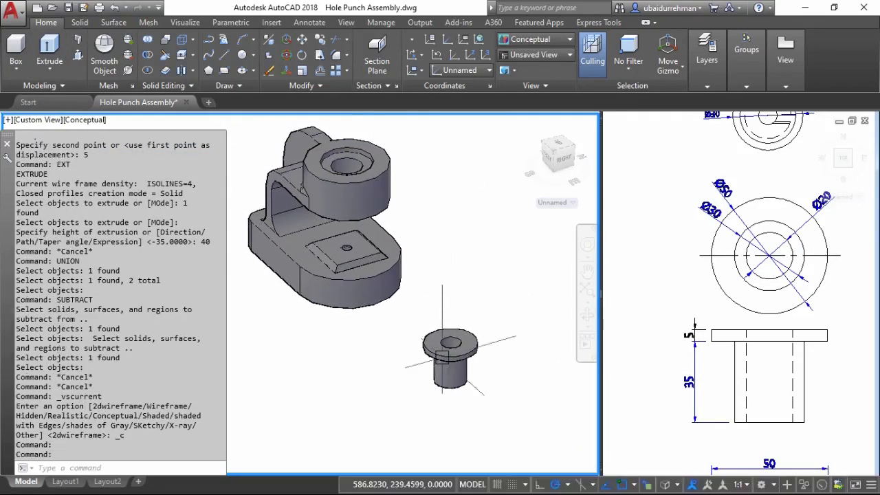
Regenerate the drawing display with RE
{"action": "scroll", "coordinate": [412, 320], "scroll_direction": "up", "scroll_amount": 2}
{"action": "scroll", "coordinate": [416, 289], "scroll_direction": "up", "scroll_amount": 3}
{"action": "scroll", "coordinate": [423, 248], "scroll_direction": "up", "scroll_amount": 2}
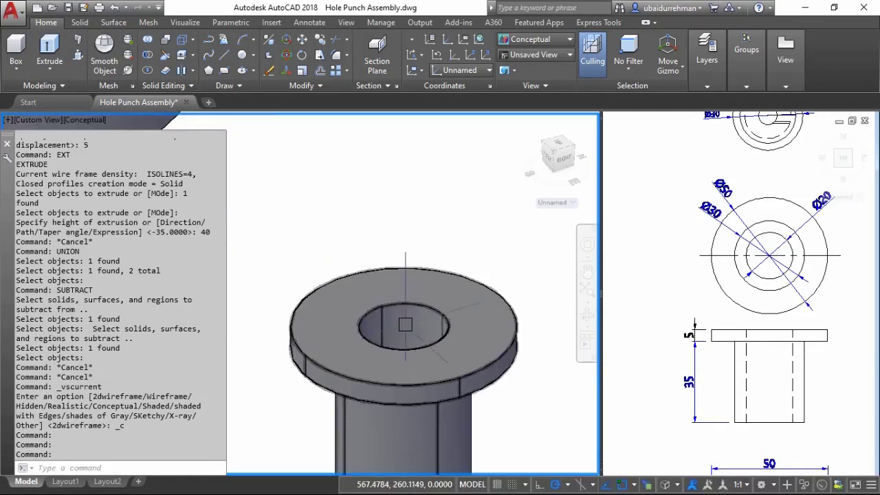
{"action": "type", "text": "re"}
{"action": "key", "text": "Return"}
Move the bushing from its hole centre into the top bore of the body
{"action": "scroll", "coordinate": [413, 323], "scroll_direction": "down", "scroll_amount": 2}
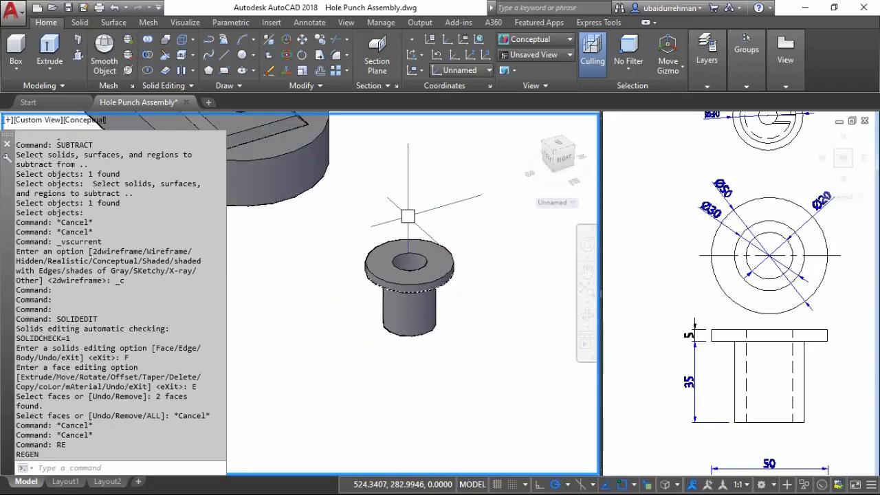
{"action": "scroll", "coordinate": [424, 294], "scroll_direction": "down", "scroll_amount": 2}
{"action": "scroll", "coordinate": [409, 273], "scroll_direction": "down", "scroll_amount": 2}
{"action": "key", "text": "Return"}
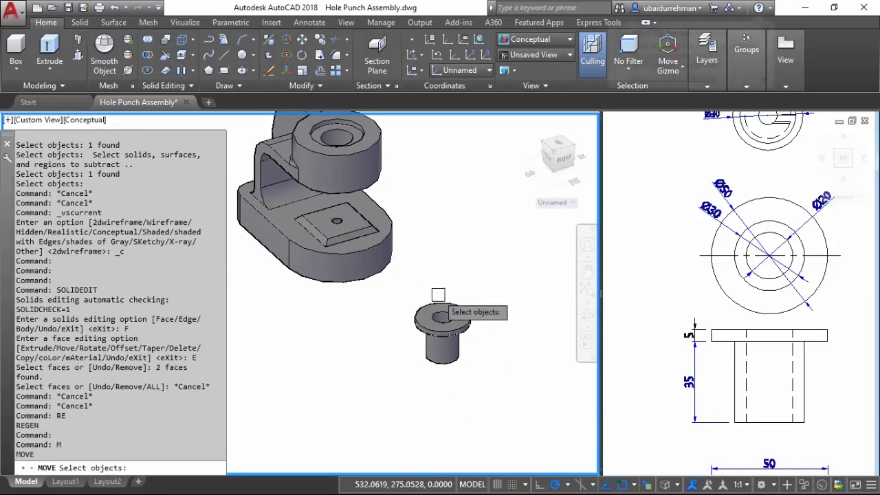
{"action": "left_click", "coordinate": [435, 324]}
{"action": "key", "text": "Return"}
{"action": "scroll", "coordinate": [447, 320], "scroll_direction": "up", "scroll_amount": 4}
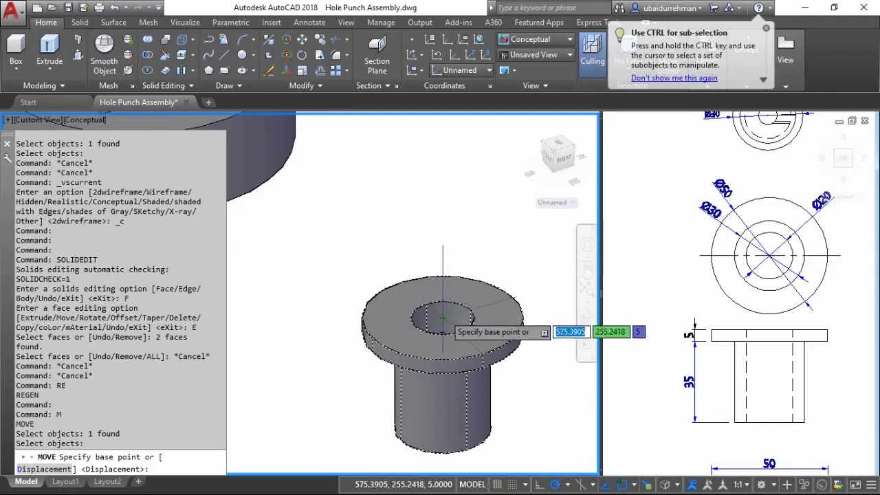
{"action": "left_click", "coordinate": [392, 326]}
{"action": "scroll", "coordinate": [392, 326], "scroll_direction": "down", "scroll_amount": 3}
{"action": "scroll", "coordinate": [392, 272], "scroll_direction": "up", "scroll_amount": 3}
{"action": "scroll", "coordinate": [385, 248], "scroll_direction": "up", "scroll_amount": 2}
{"action": "middle_click_drag", "start_coordinate": [385, 247], "coordinate": [369, 214]}
{"action": "scroll", "coordinate": [369, 214], "scroll_direction": "up", "scroll_amount": 3}
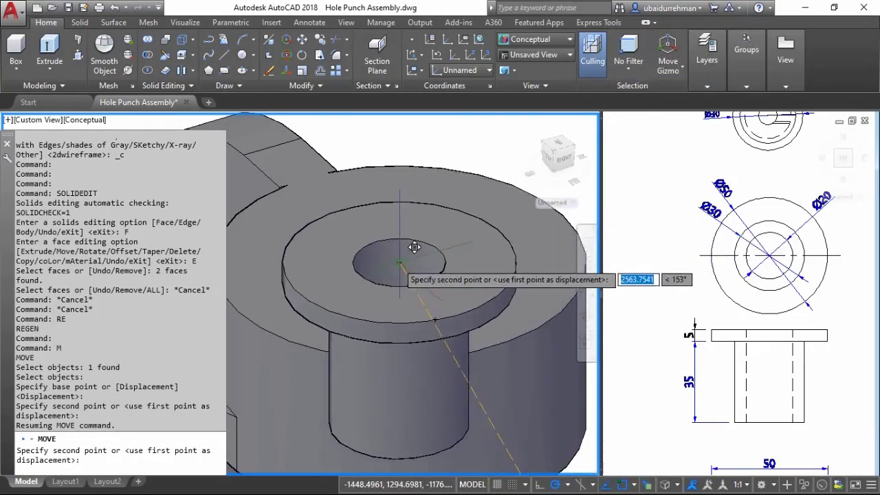
{"action": "left_click", "coordinate": [419, 247]}
Switch to the SE Isometric view and centre the assembly on screen
{"action": "scroll", "coordinate": [440, 254], "scroll_direction": "down", "scroll_amount": 5}
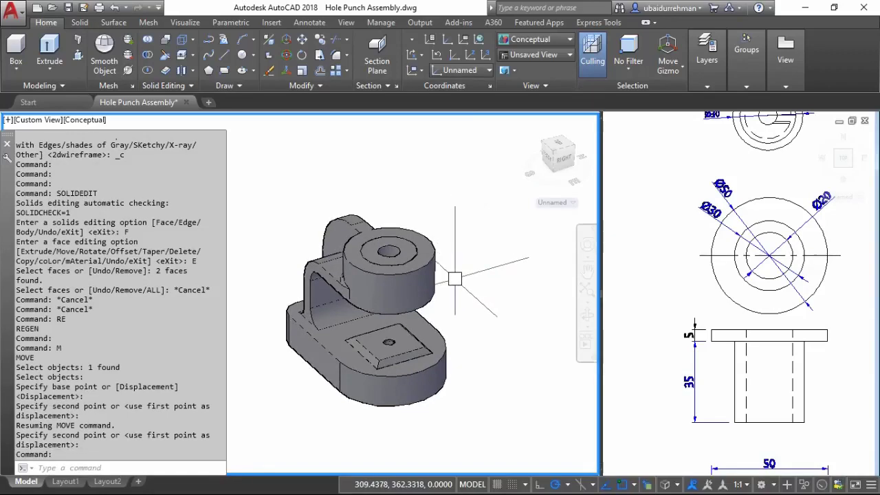
{"action": "scroll", "coordinate": [467, 261], "scroll_direction": "down", "scroll_amount": 1}
{"action": "scroll", "coordinate": [495, 234], "scroll_direction": "up", "scroll_amount": 2}
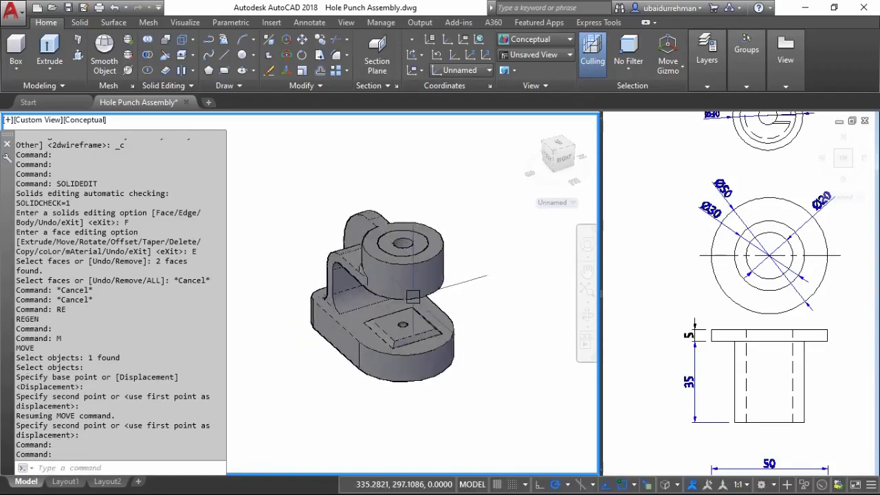
{"action": "scroll", "coordinate": [514, 214], "scroll_direction": "up", "scroll_amount": 1}
{"action": "left_click", "coordinate": [550, 147]}
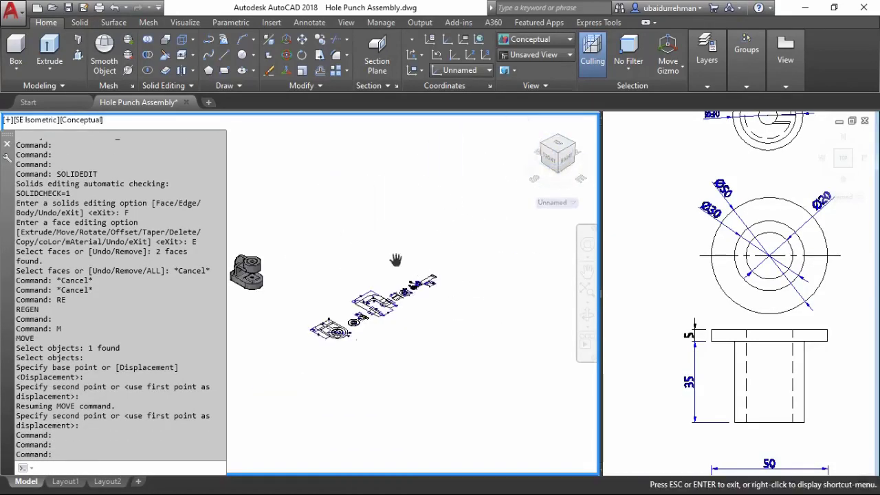
{"action": "middle_click_drag", "start_coordinate": [451, 177], "coordinate": [373, 294]}
{"action": "scroll", "coordinate": [373, 294], "scroll_direction": "up", "scroll_amount": 2}
{"action": "scroll", "coordinate": [374, 293], "scroll_direction": "up", "scroll_amount": 2}
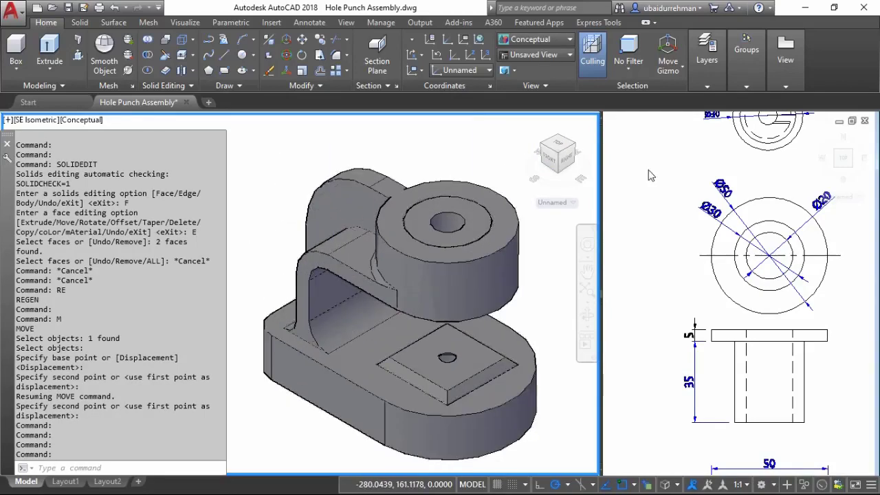
Bring the spring drawing into view in the right Top viewport
{"action": "left_click", "coordinate": [651, 193]}
{"action": "scroll", "coordinate": [652, 192], "scroll_direction": "down", "scroll_amount": 2}
{"action": "scroll", "coordinate": [651, 193], "scroll_direction": "down", "scroll_amount": 2}
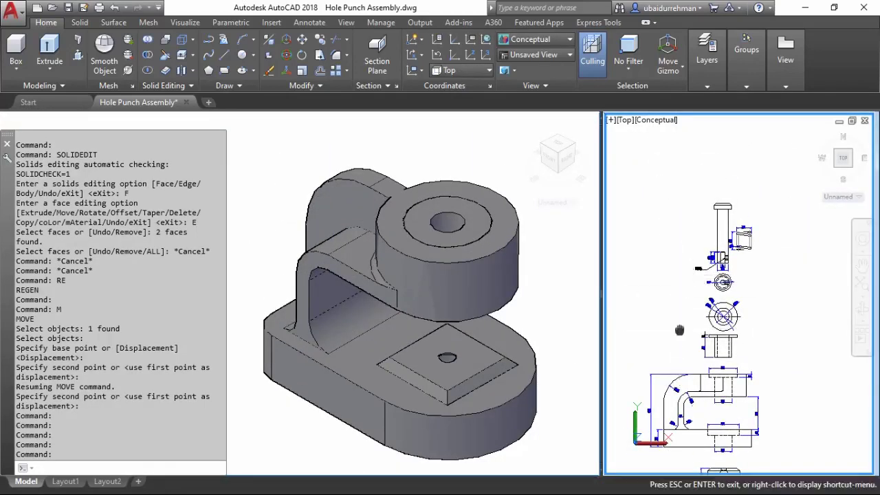
{"action": "mouse_move", "coordinate": [651, 192]}
{"action": "middle_mouse_down"}
{"action": "mouse_move", "coordinate": [706, 181]}
{"action": "mouse_move", "coordinate": [699, 139]}
{"action": "middle_mouse_up"}
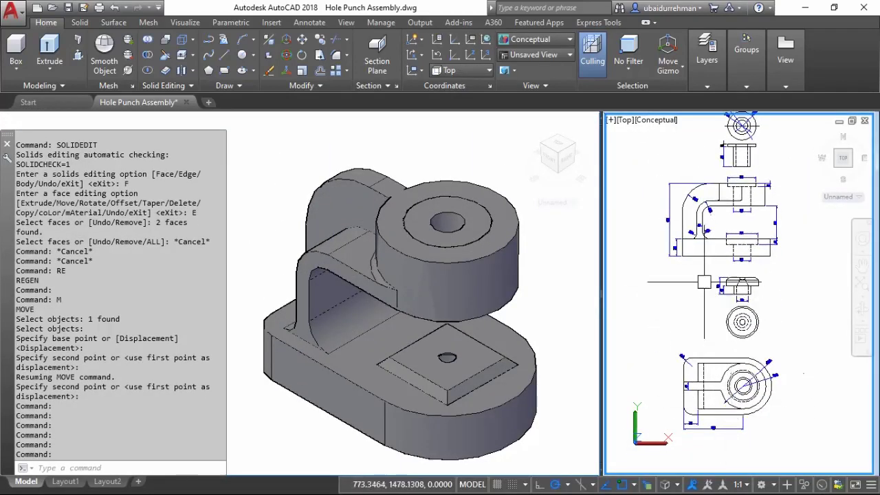
{"action": "middle_click_drag", "start_coordinate": [685, 362], "coordinate": [708, 332]}
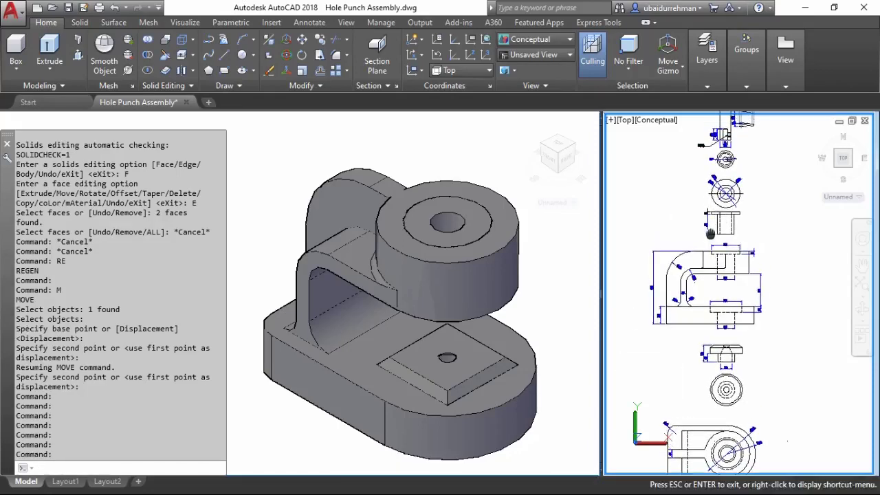
{"action": "key", "text": "Escape"}
{"action": "scroll", "coordinate": [720, 242], "scroll_direction": "up", "scroll_amount": 2}
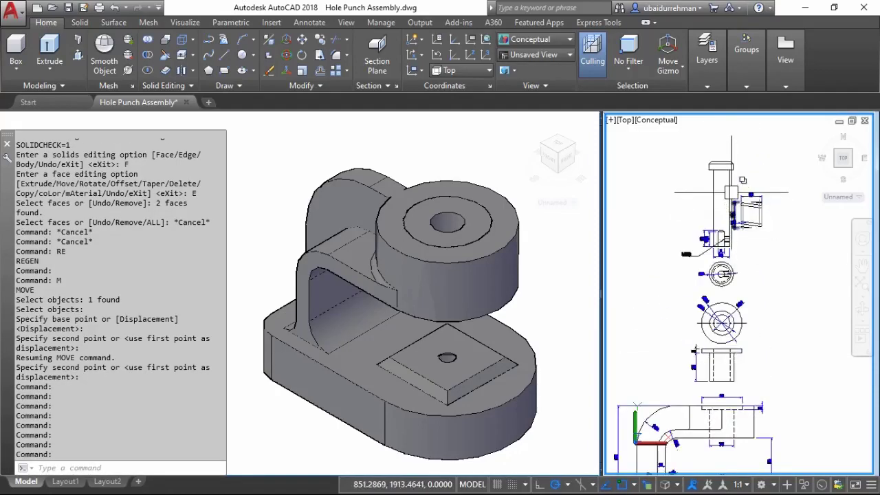
{"action": "scroll", "coordinate": [708, 227], "scroll_direction": "up", "scroll_amount": 2}
{"action": "scroll", "coordinate": [694, 206], "scroll_direction": "up", "scroll_amount": 2}
{"action": "mouse_move", "coordinate": [687, 200]}
{"action": "middle_mouse_down"}
{"action": "mouse_move", "coordinate": [655, 149]}
{"action": "mouse_move", "coordinate": [638, 144]}
{"action": "middle_mouse_up"}
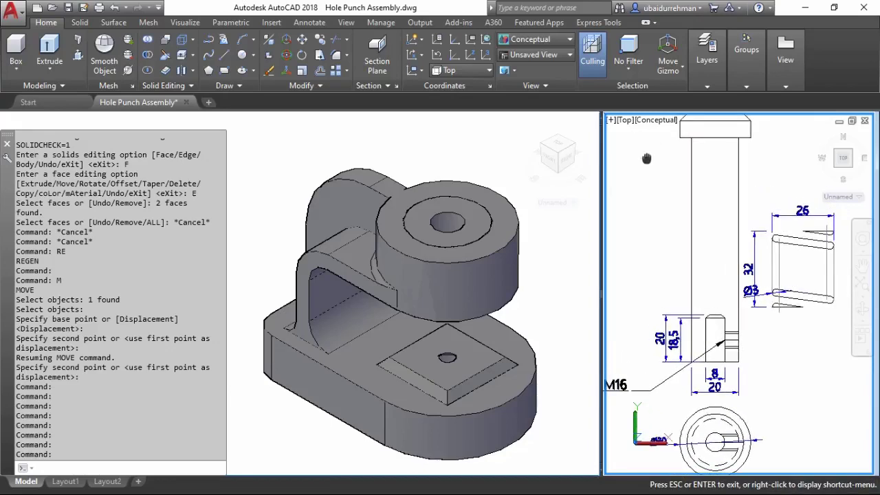
{"action": "scroll", "coordinate": [669, 280], "scroll_direction": "down", "scroll_amount": 2}
{"action": "scroll", "coordinate": [669, 280], "scroll_direction": "up", "scroll_amount": 2}
{"action": "scroll", "coordinate": [669, 281], "scroll_direction": "up", "scroll_amount": 1}
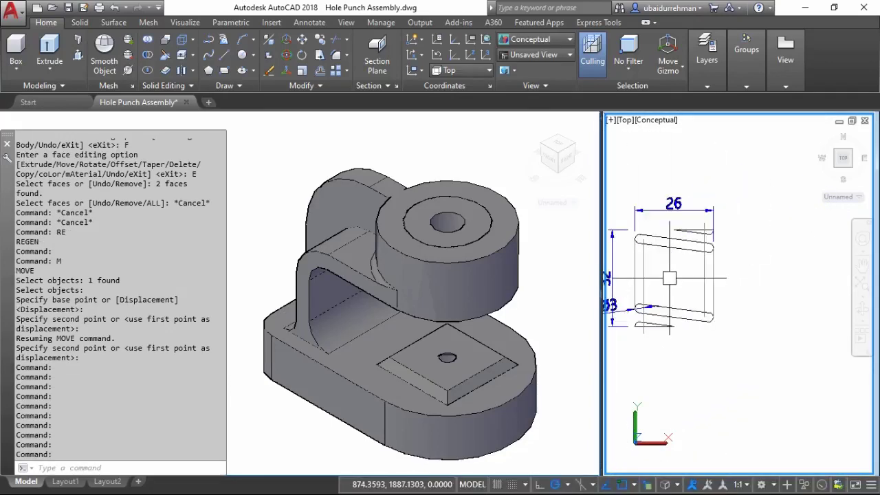
Add a 'SPRNG' text label below the spring drawing at default height
{"action": "type", "text": "TEXT"}
{"action": "key", "text": "Return"}
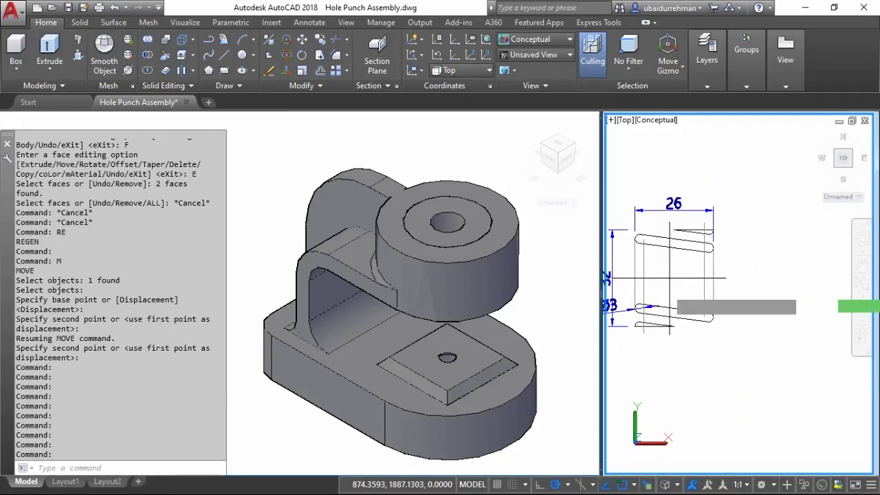
{"action": "left_click", "coordinate": [635, 373]}
{"action": "left_click", "coordinate": [636, 357]}
{"action": "type", "text": "SPRNG"}
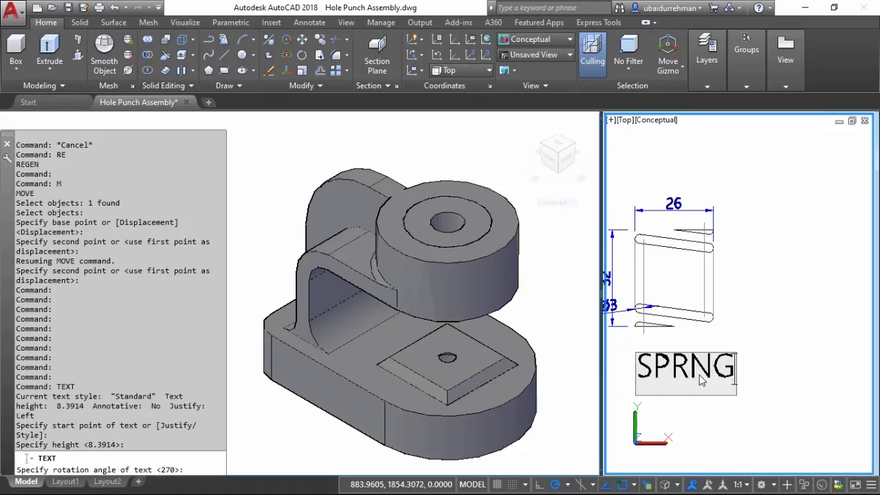
{"action": "key", "text": "Return"}
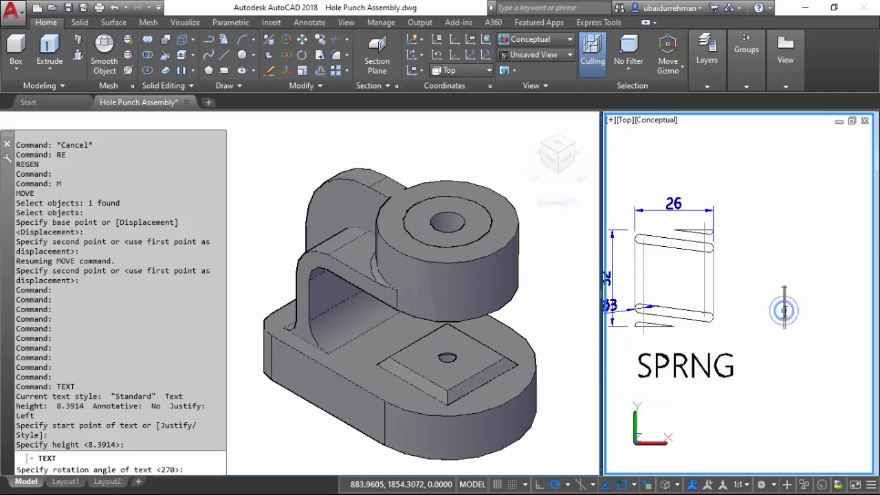
{"action": "key", "text": "Return"}
Inspect the spring outline, clear the selection, and activate the left 3D viewport
{"action": "middle_click_drag", "start_coordinate": [726, 276], "coordinate": [805, 263]}
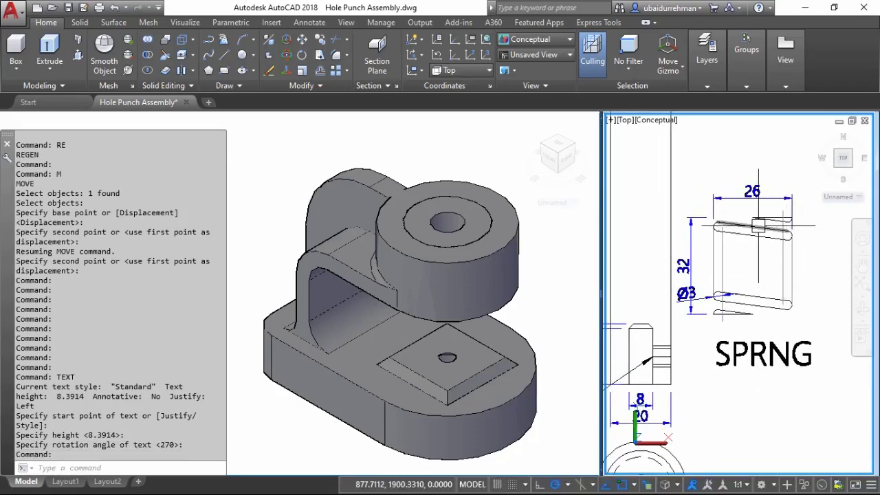
{"action": "scroll", "coordinate": [766, 329], "scroll_direction": "up", "scroll_amount": 3}
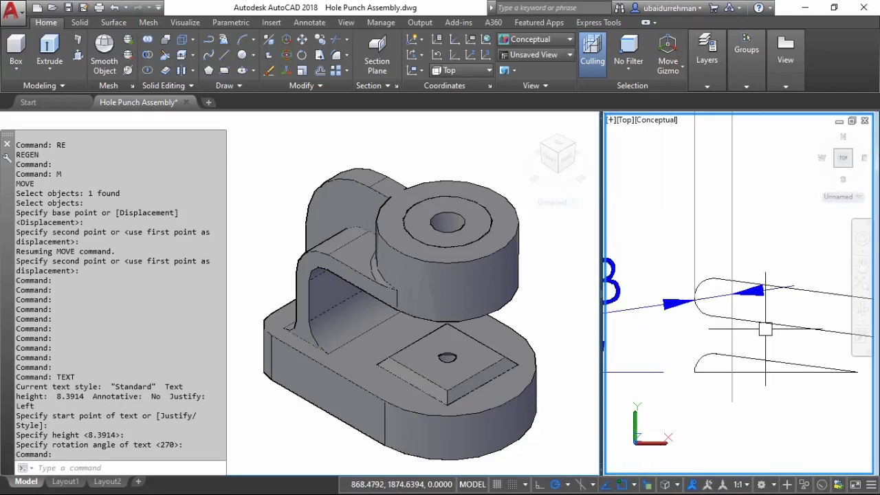
{"action": "left_click", "coordinate": [707, 279]}
{"action": "scroll", "coordinate": [708, 282], "scroll_direction": "up", "scroll_amount": 3}
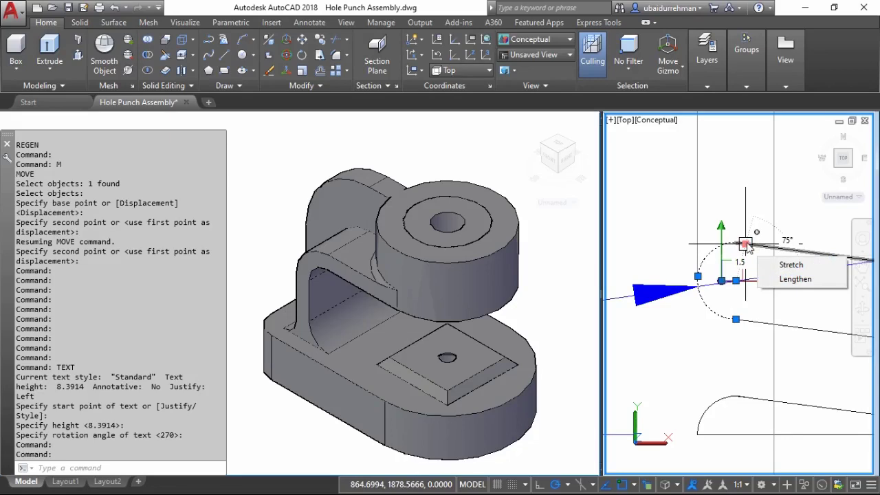
{"action": "key", "text": "Escape"}
{"action": "key", "text": "Escape"}
{"action": "scroll", "coordinate": [748, 247], "scroll_direction": "down", "scroll_amount": 3}
{"action": "scroll", "coordinate": [747, 248], "scroll_direction": "down", "scroll_amount": 2}
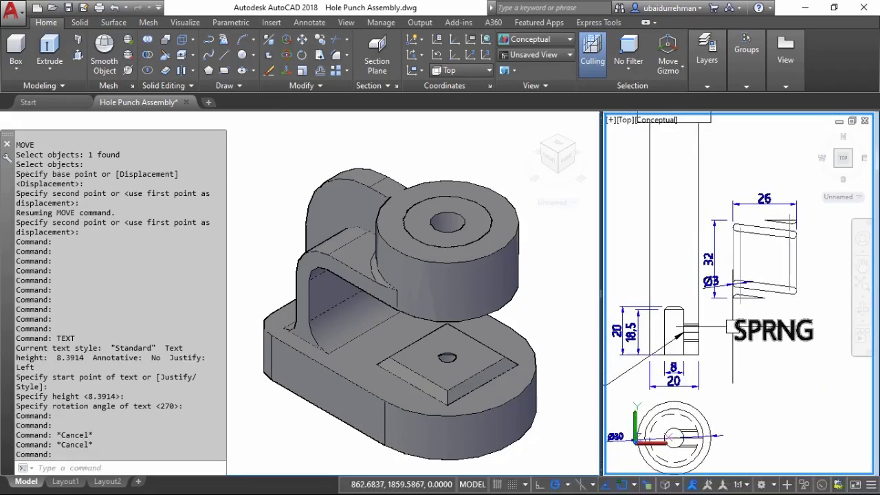
{"action": "scroll", "coordinate": [715, 302], "scroll_direction": "up", "scroll_amount": 1}
{"action": "scroll", "coordinate": [715, 303], "scroll_direction": "up", "scroll_amount": 2}
{"action": "scroll", "coordinate": [701, 306], "scroll_direction": "up", "scroll_amount": 1}
{"action": "scroll", "coordinate": [693, 308], "scroll_direction": "up", "scroll_amount": 1}
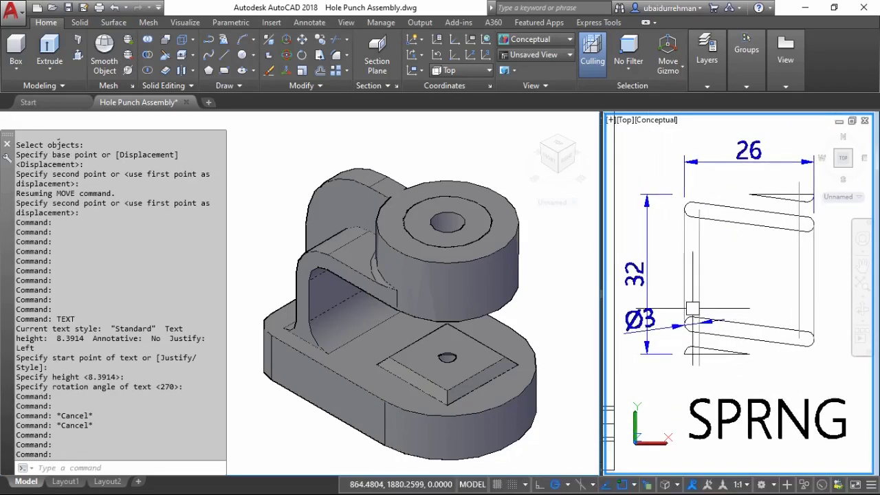
{"action": "left_click", "coordinate": [530, 275]}
{"action": "scroll", "coordinate": [442, 290], "scroll_direction": "down", "scroll_amount": 5}
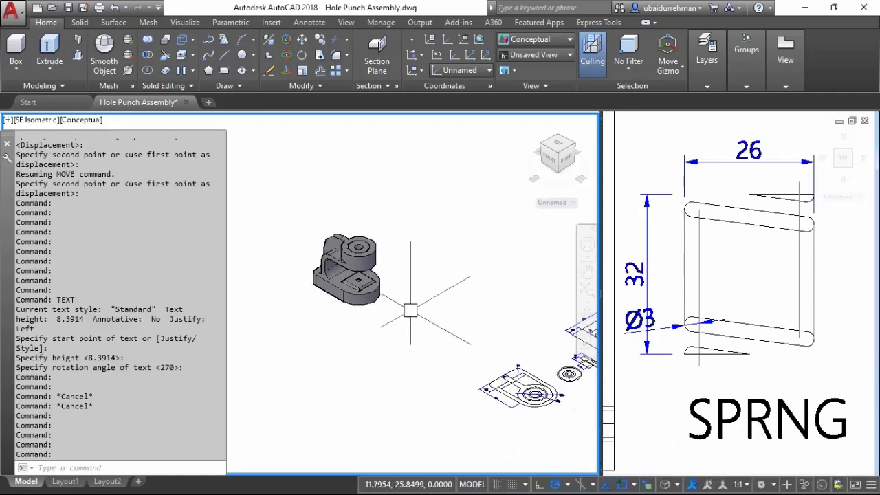
Set the left viewport to the Top preset view and centre the part
{"action": "type", "text": "v"}
{"action": "key", "text": "Return"}
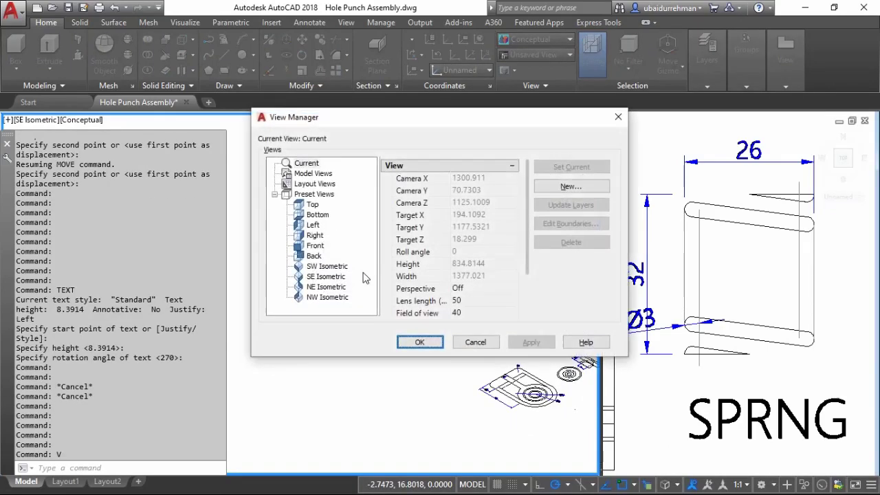
{"action": "left_click", "coordinate": [311, 204]}
{"action": "left_click", "coordinate": [531, 342]}
{"action": "left_click", "coordinate": [419, 342]}
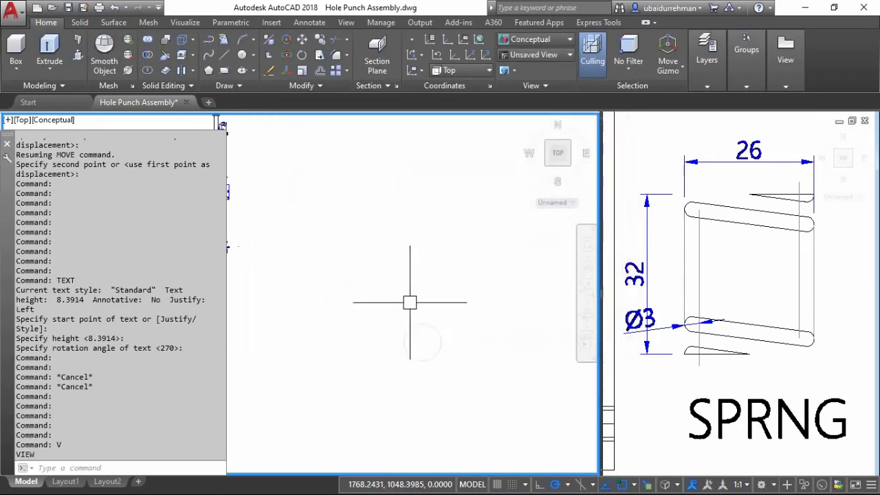
{"action": "key", "text": "Escape"}
{"action": "scroll", "coordinate": [309, 364], "scroll_direction": "up", "scroll_amount": 3}
{"action": "scroll", "coordinate": [427, 298], "scroll_direction": "down", "scroll_amount": 1}
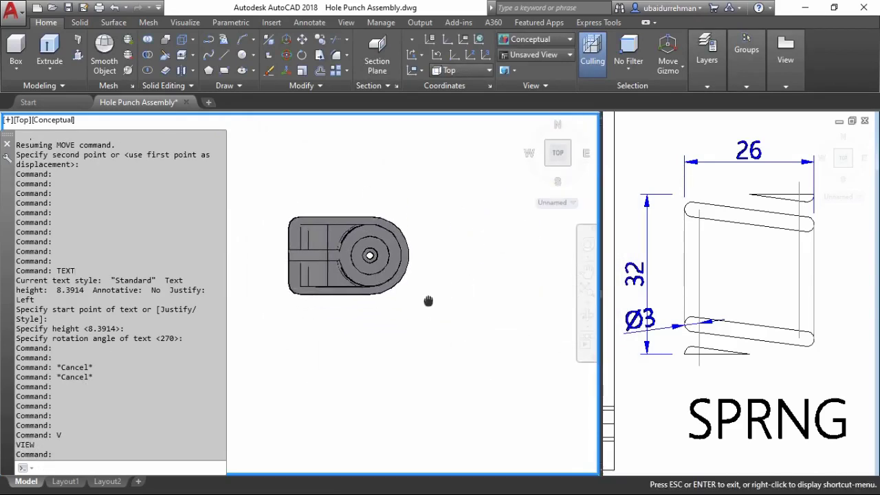
{"action": "scroll", "coordinate": [378, 285], "scroll_direction": "up", "scroll_amount": 1}
{"action": "middle_click_drag", "start_coordinate": [379, 285], "coordinate": [442, 272]}
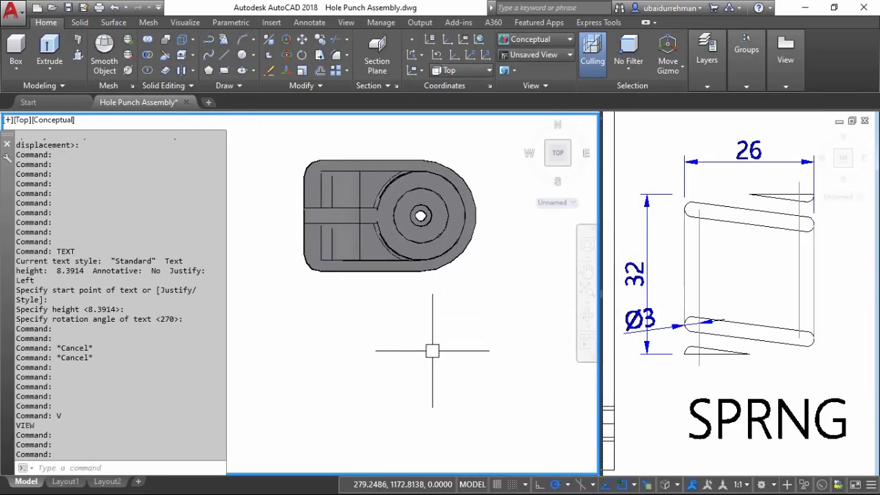
Start the Circle and Helix commands, then cancel both
{"action": "type", "text": "c"}
{"action": "key", "text": "Escape"}
{"action": "key", "text": "Escape"}
{"action": "type", "text": "EL"}
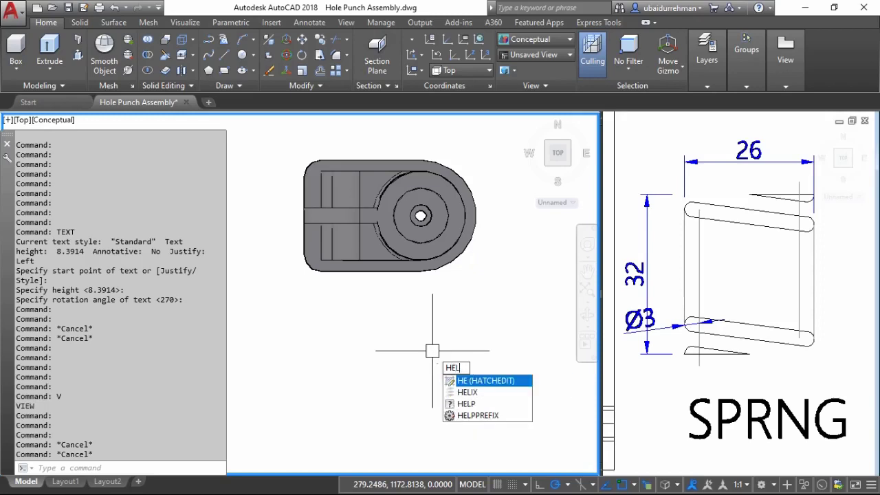
{"action": "type", "text": "IX"}
{"action": "key", "text": "Return"}
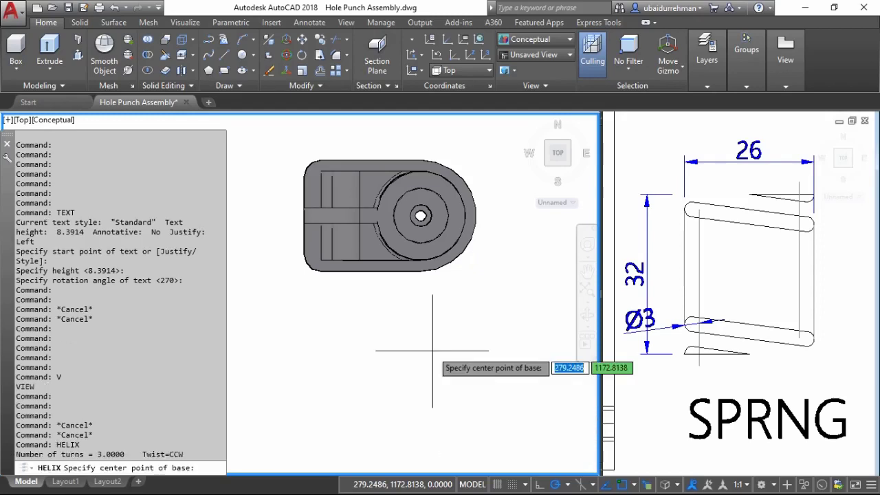
{"action": "key", "text": "Escape"}
Begin measuring across the spring coil in the spring drawing, then cancel and reactivate the part view
{"action": "left_click", "coordinate": [745, 279]}
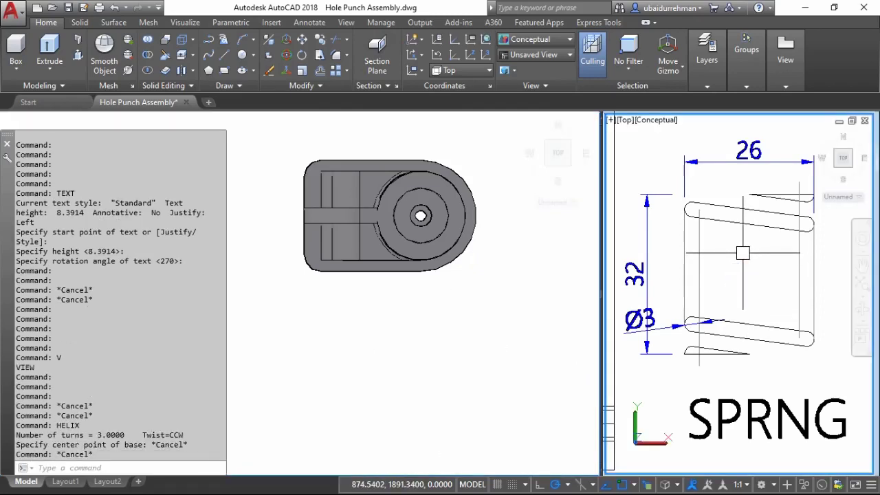
{"action": "type", "text": "DI"}
{"action": "key", "text": "Return"}
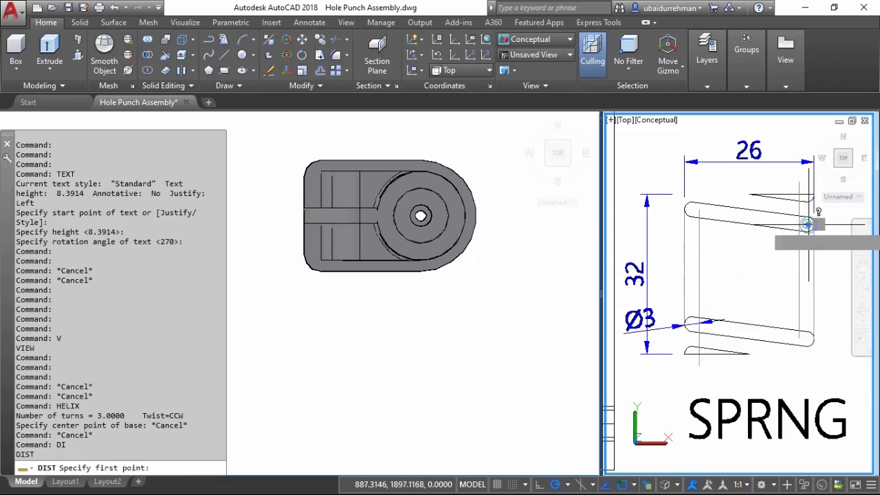
{"action": "left_click", "coordinate": [805, 225]}
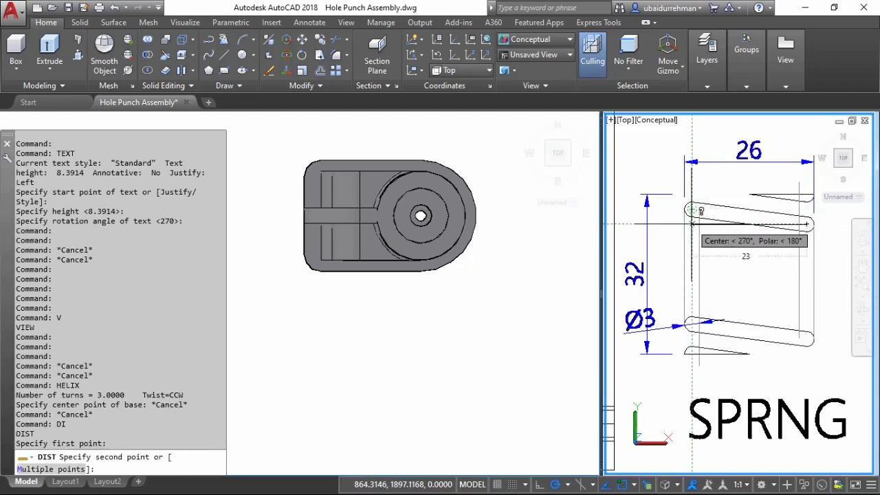
{"action": "key", "text": "Escape"}
{"action": "key", "text": "Escape"}
{"action": "left_click", "coordinate": [474, 316]}
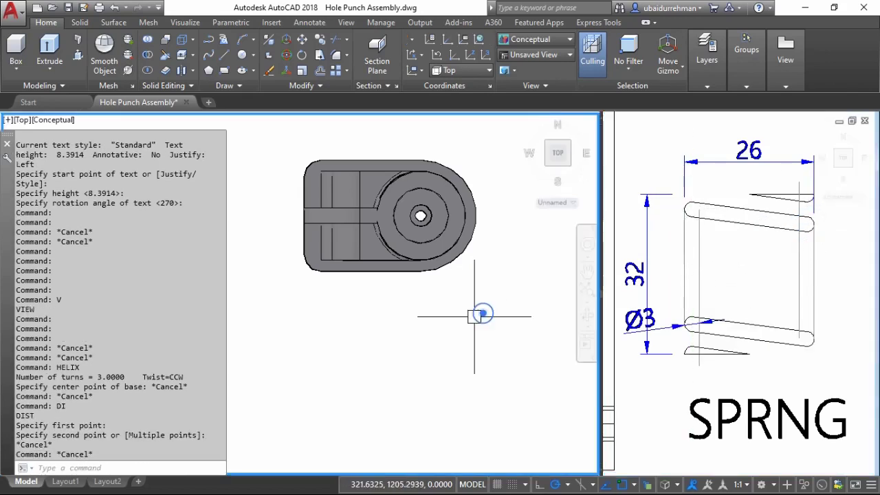
Draw a helix below the part with 23 base and top diameters and height 32
{"action": "type", "text": "HEL"}
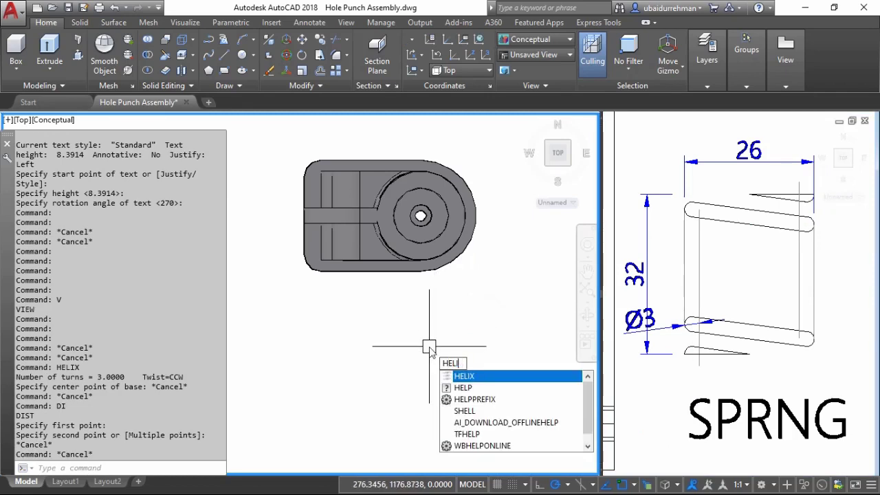
{"action": "type", "text": "I"}
{"action": "key", "text": "Return"}
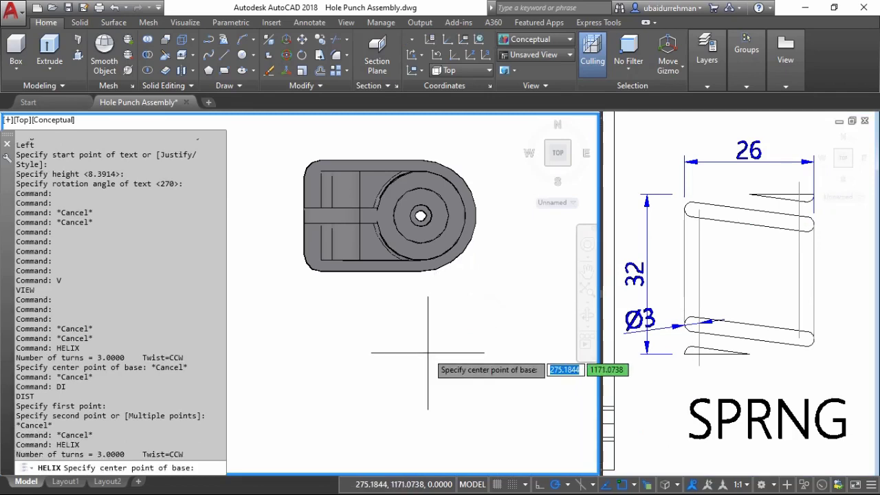
{"action": "left_click", "coordinate": [427, 353]}
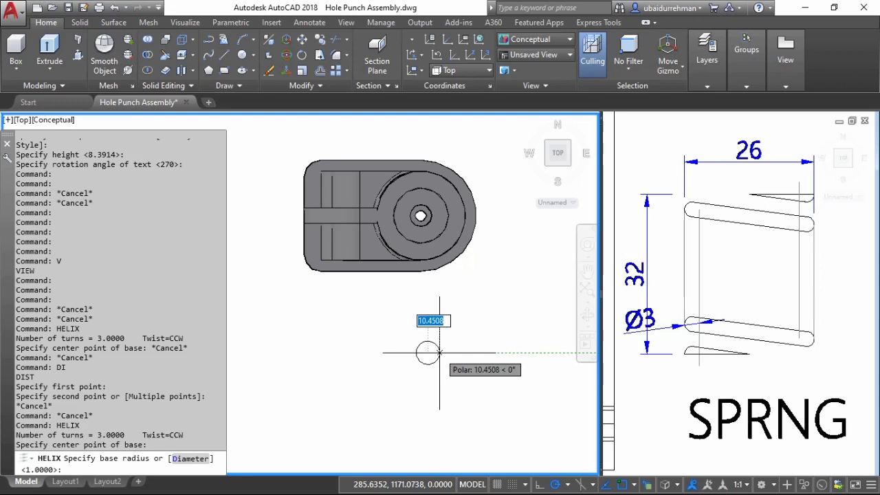
{"action": "type", "text": "D"}
{"action": "key", "text": "Return"}
{"action": "key", "text": "Return"}
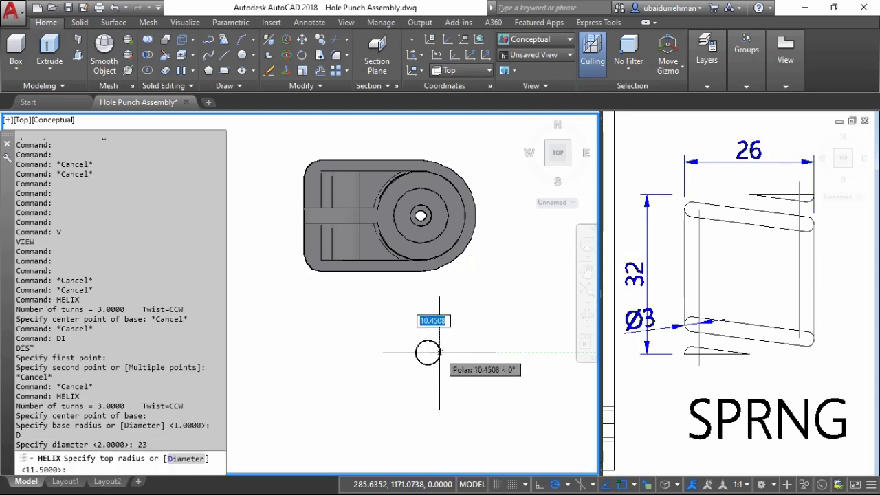
{"action": "type", "text": "D"}
{"action": "key", "text": "Return"}
{"action": "type", "text": "23"}
{"action": "key", "text": "Return"}
{"action": "type", "text": "32"}
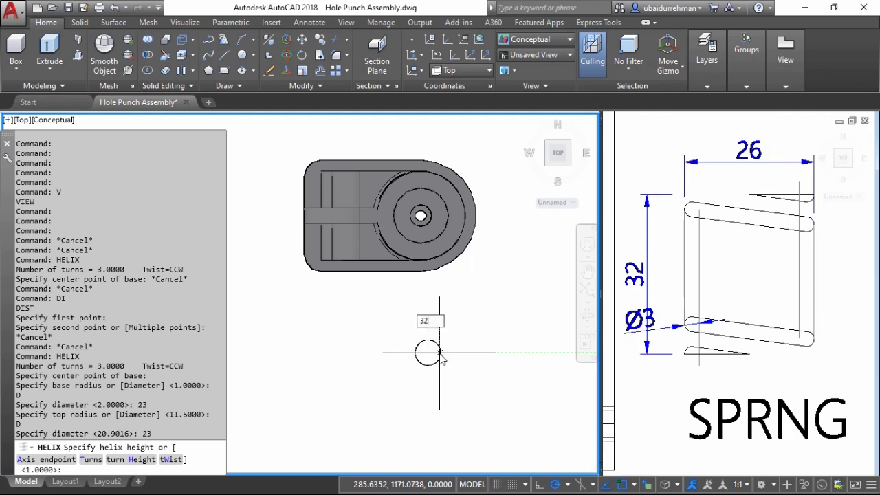
{"action": "key", "text": "Return"}
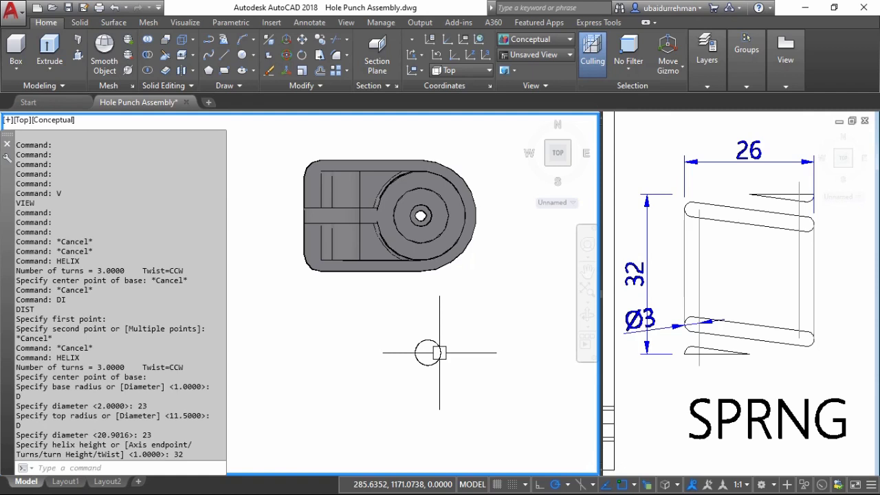
Draw a circle of diameter 3 at the helix centre for the wire
{"action": "scroll", "coordinate": [439, 353], "scroll_direction": "up", "scroll_amount": 3}
{"action": "scroll", "coordinate": [420, 356], "scroll_direction": "up", "scroll_amount": 3}
{"action": "scroll", "coordinate": [426, 353], "scroll_direction": "up", "scroll_amount": 2}
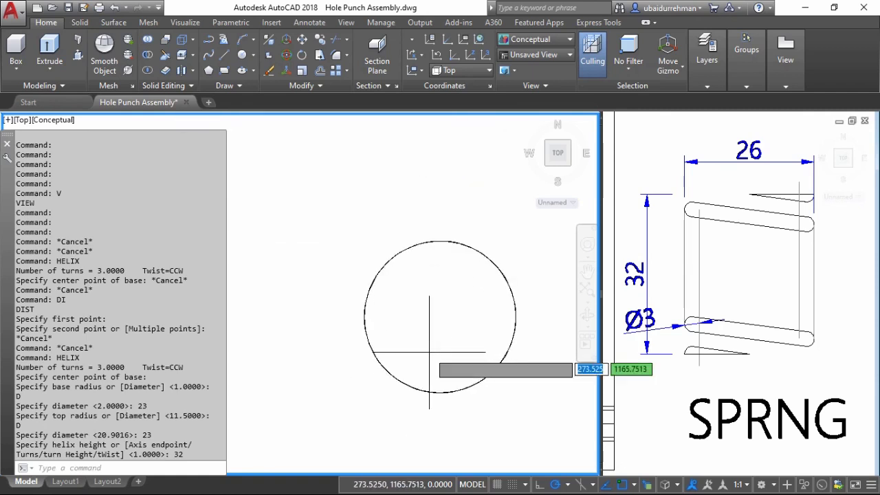
{"action": "type", "text": "c"}
{"action": "key", "text": "Return"}
{"action": "left_click", "coordinate": [428, 352]}
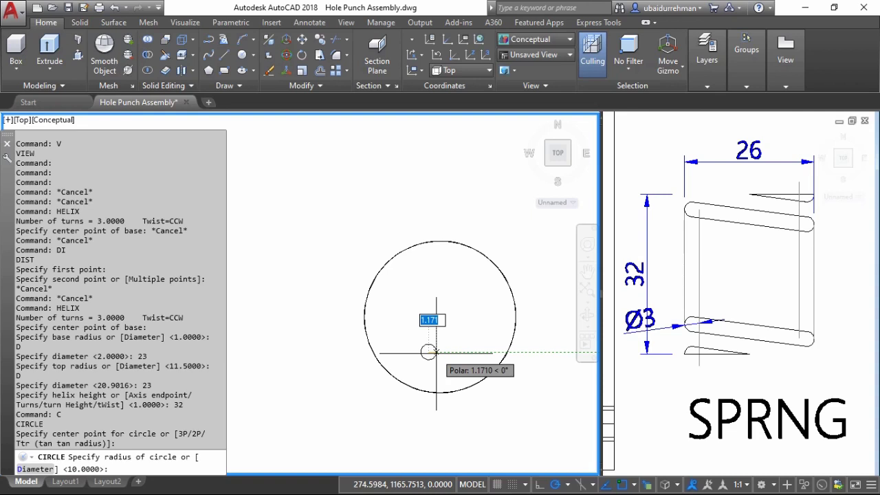
{"action": "type", "text": "d"}
{"action": "key", "text": "Return"}
{"action": "type", "text": "3"}
{"action": "key", "text": "Return"}
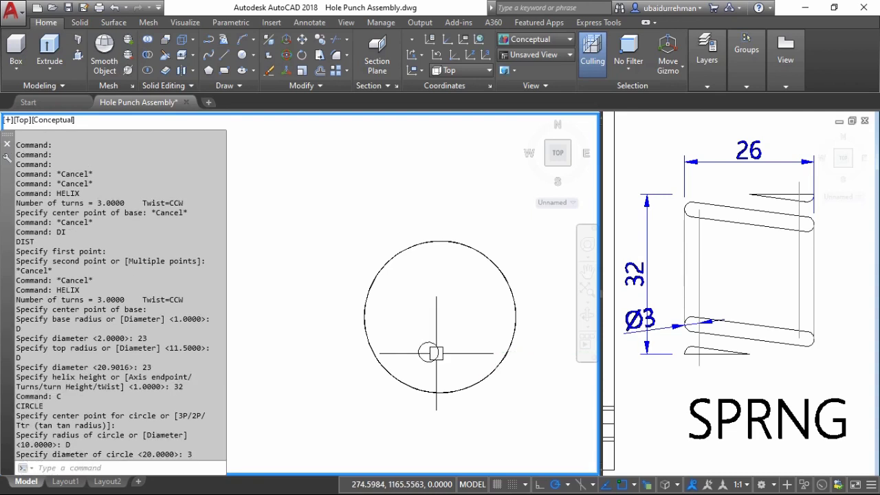
Set the helix to 6 turns in its Properties, viewed in SE Isometric
{"action": "left_click", "coordinate": [569, 165]}
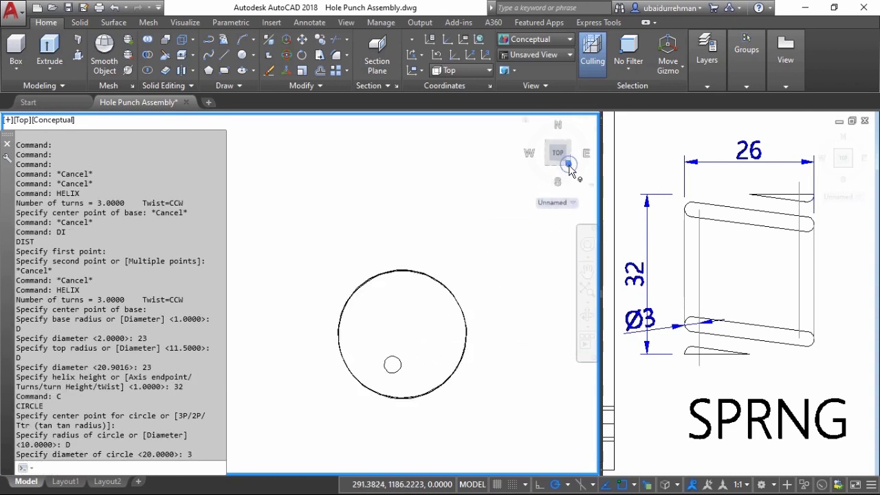
{"action": "scroll", "coordinate": [412, 275], "scroll_direction": "up", "scroll_amount": 3}
{"action": "scroll", "coordinate": [427, 282], "scroll_direction": "up", "scroll_amount": 2}
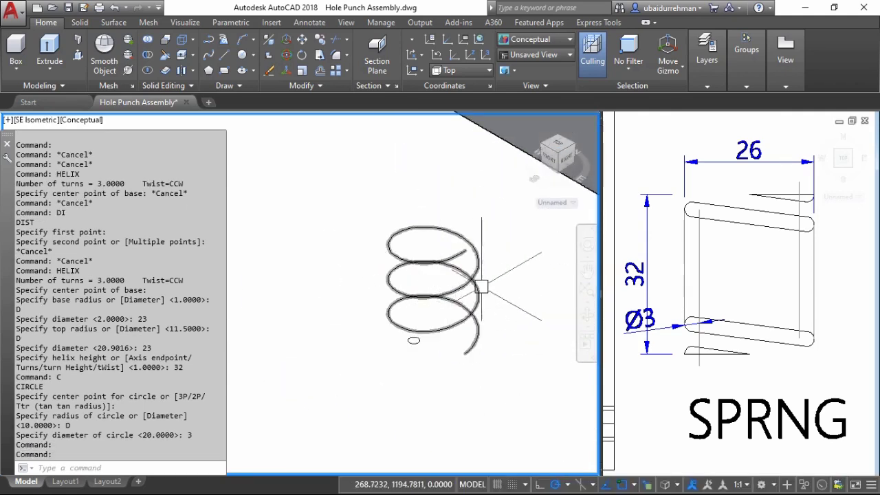
{"action": "scroll", "coordinate": [501, 279], "scroll_direction": "up", "scroll_amount": 2}
{"action": "left_click", "coordinate": [477, 259]}
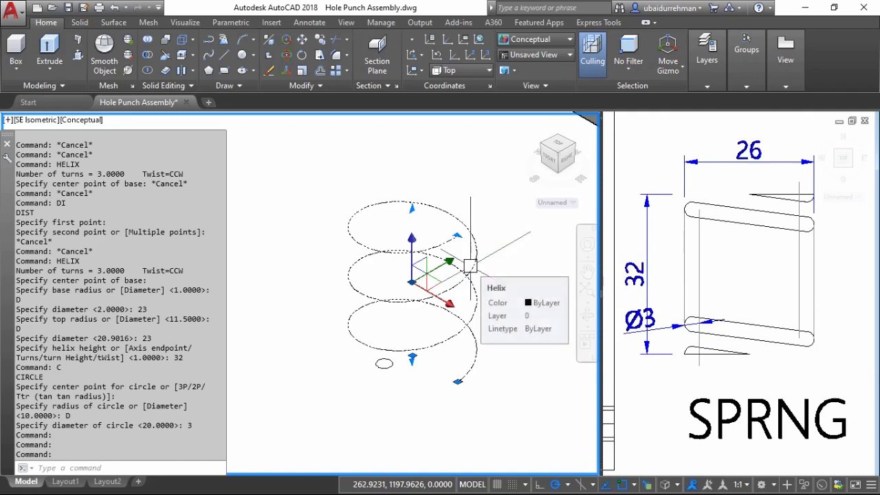
{"action": "right_click", "coordinate": [470, 265]}
{"action": "left_click", "coordinate": [495, 469]}
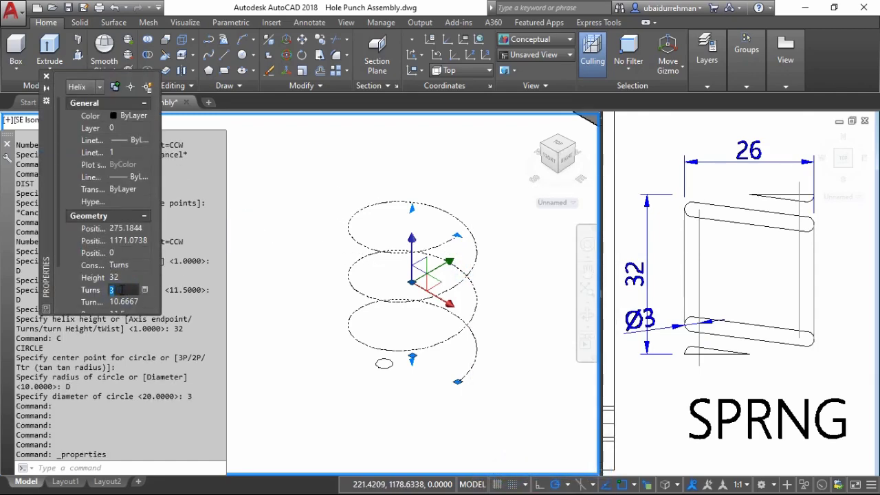
{"action": "key", "text": "Tab"}
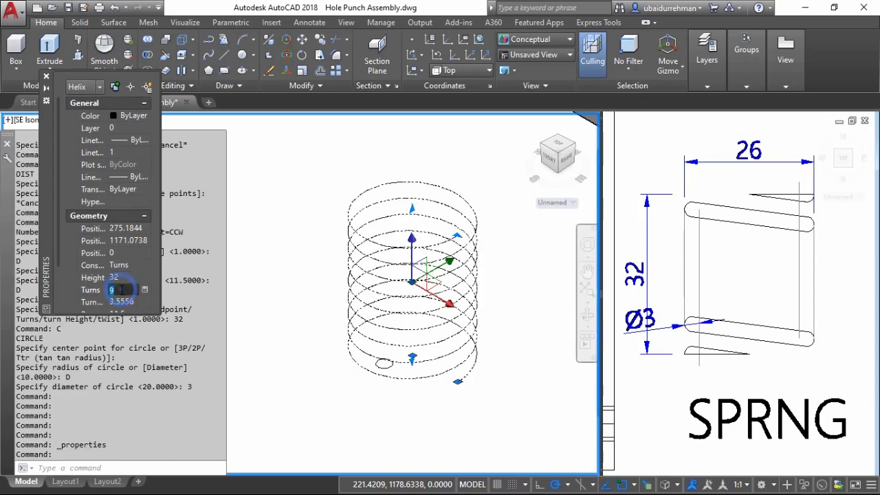
{"action": "key", "text": "Tab"}
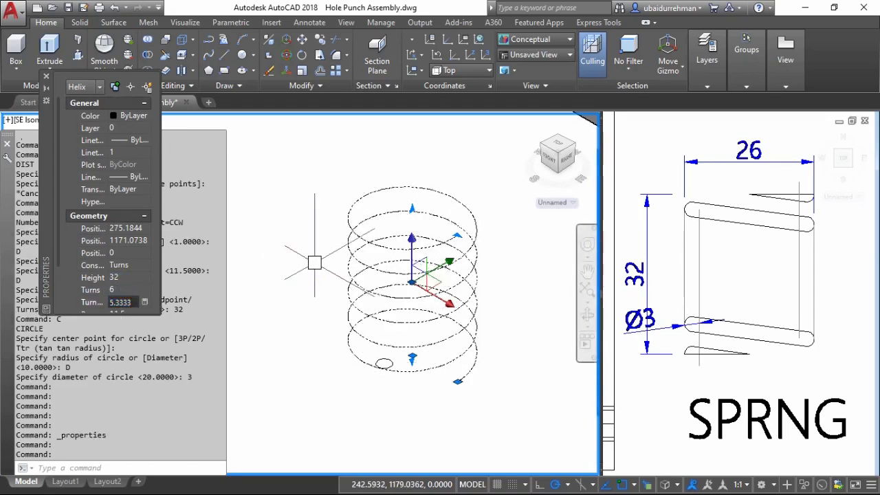
{"action": "key", "text": "Escape"}
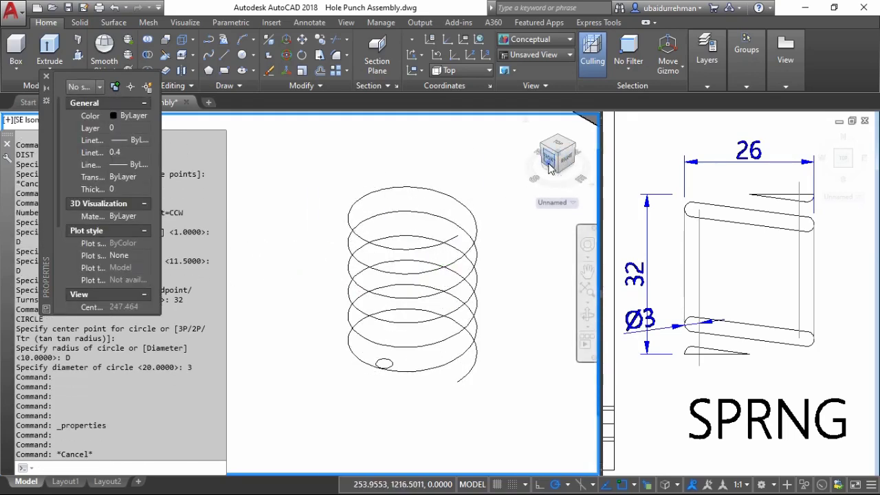
Zoom in on the spring coils from the front, then return to the Top view
{"action": "left_click", "coordinate": [549, 166]}
{"action": "scroll", "coordinate": [413, 295], "scroll_direction": "up", "scroll_amount": 5}
{"action": "scroll", "coordinate": [416, 288], "scroll_direction": "up", "scroll_amount": 2}
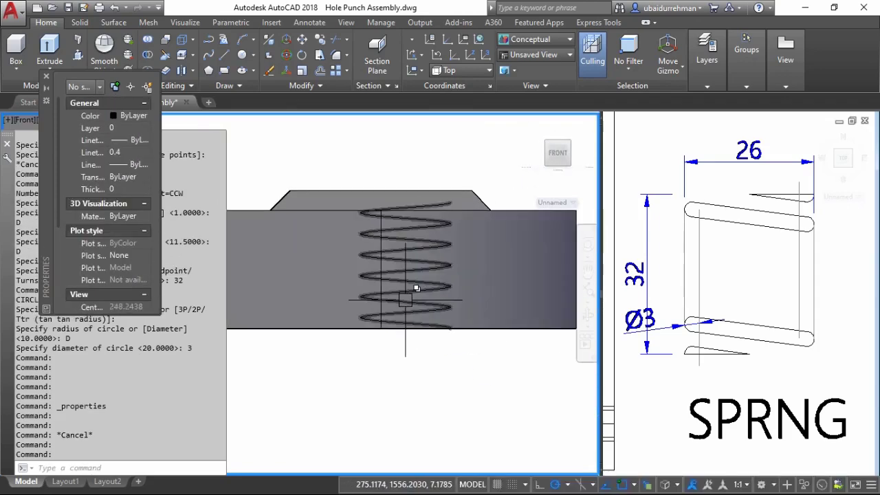
{"action": "scroll", "coordinate": [416, 288], "scroll_direction": "up", "scroll_amount": 2}
{"action": "scroll", "coordinate": [403, 257], "scroll_direction": "up", "scroll_amount": 2}
{"action": "middle_click_drag", "start_coordinate": [403, 257], "coordinate": [381, 251]}
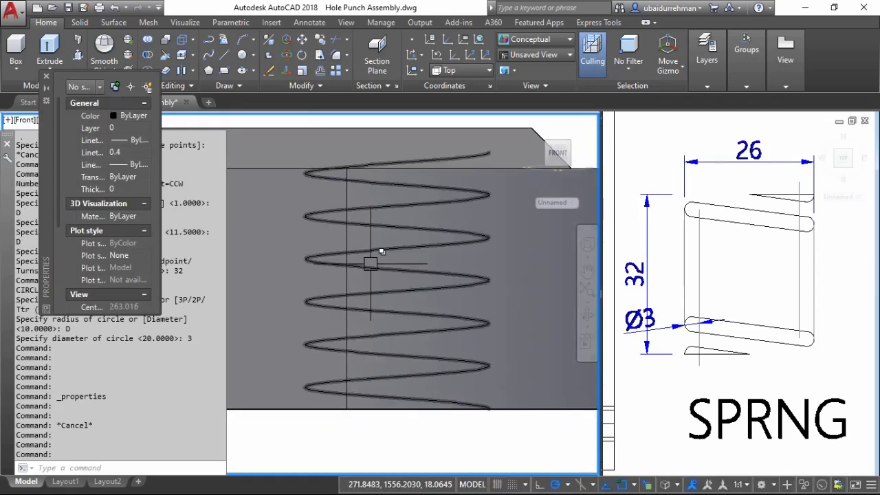
{"action": "scroll", "coordinate": [385, 268], "scroll_direction": "down", "scroll_amount": 5}
{"action": "left_click", "coordinate": [556, 143]}
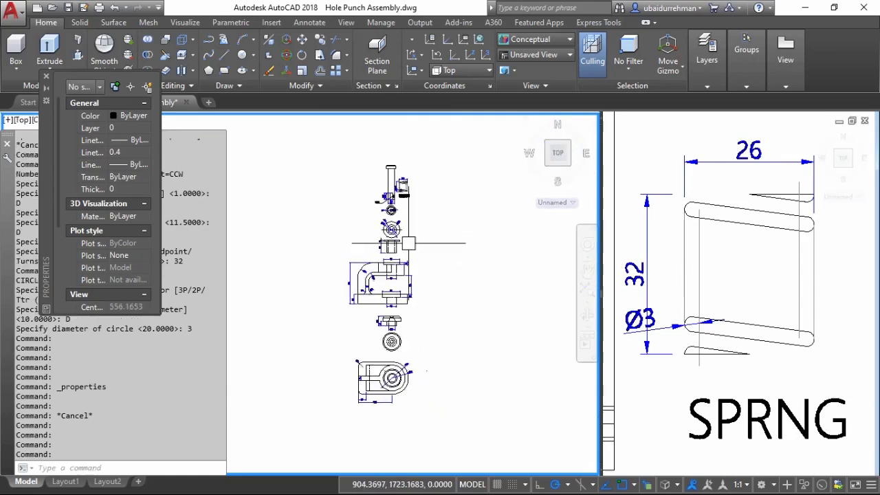
Move the helix and its wire circle away from the other parts
{"action": "scroll", "coordinate": [418, 291], "scroll_direction": "up", "scroll_amount": 5}
{"action": "left_click_drag", "start_coordinate": [453, 249], "coordinate": [375, 298]}
{"action": "middle_click_drag", "start_coordinate": [375, 299], "coordinate": [295, 338]}
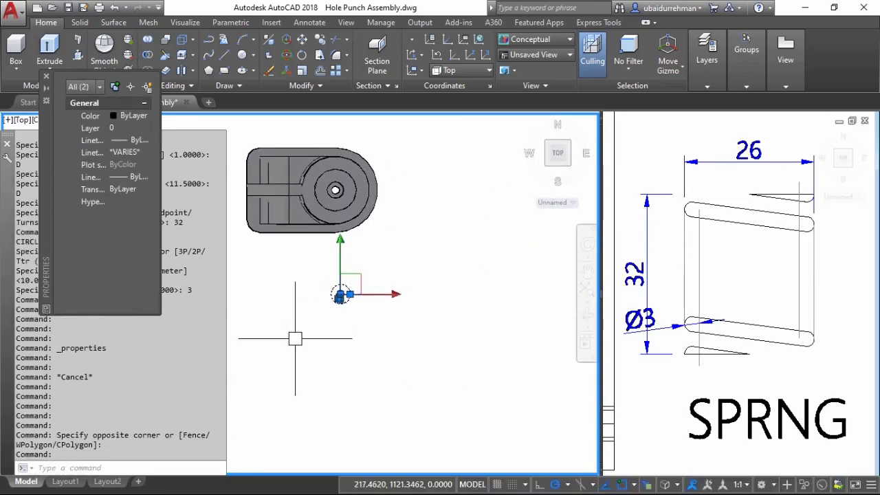
{"action": "type", "text": "m"}
{"action": "key", "text": "Return"}
{"action": "left_click", "coordinate": [313, 354]}
{"action": "left_click", "coordinate": [420, 353]}
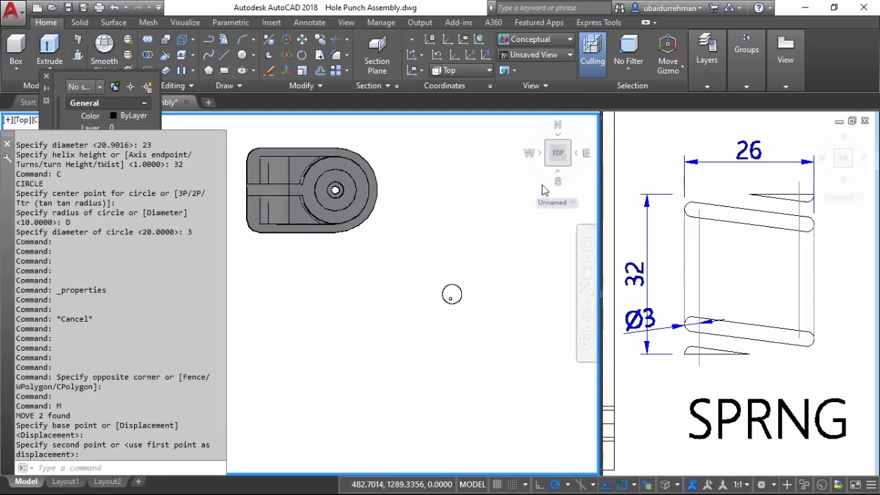
Try sweeping the small circle in the front view, then undo the sweep
{"action": "left_click", "coordinate": [556, 172]}
{"action": "scroll", "coordinate": [348, 285], "scroll_direction": "up", "scroll_amount": 5}
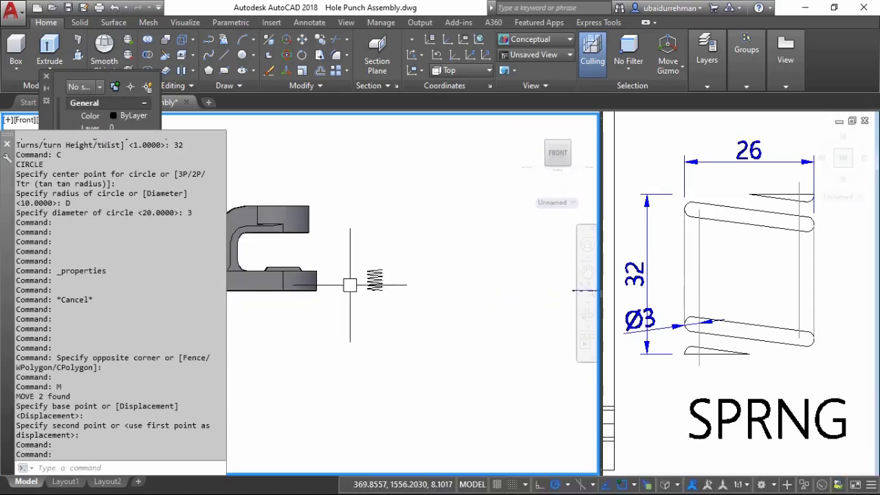
{"action": "scroll", "coordinate": [375, 286], "scroll_direction": "up", "scroll_amount": 5}
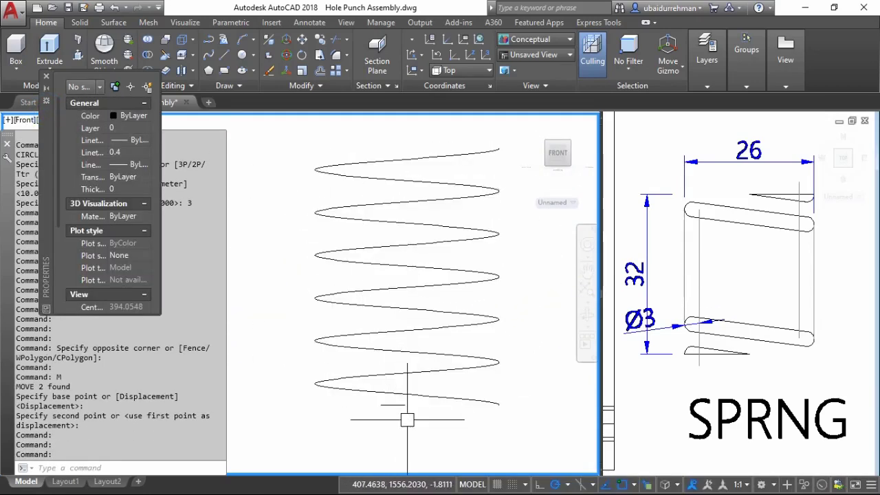
{"action": "type", "text": "SWEEP"}
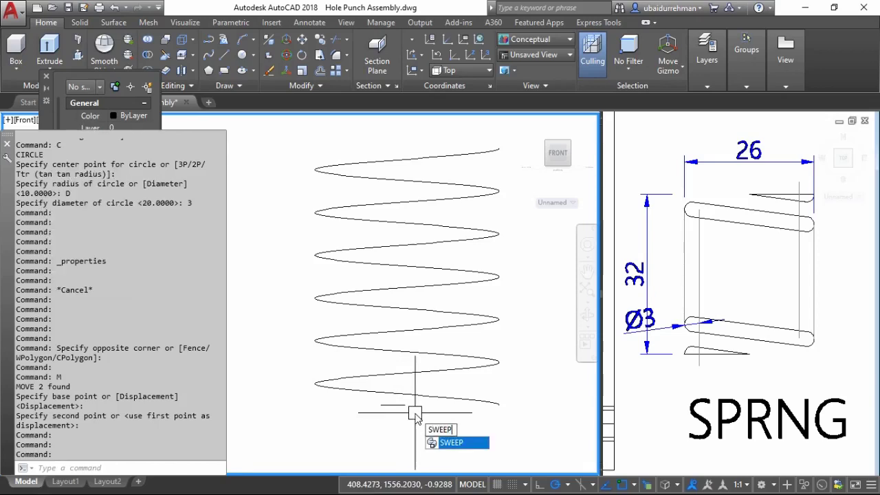
{"action": "key", "text": "Return"}
{"action": "left_click", "coordinate": [393, 405]}
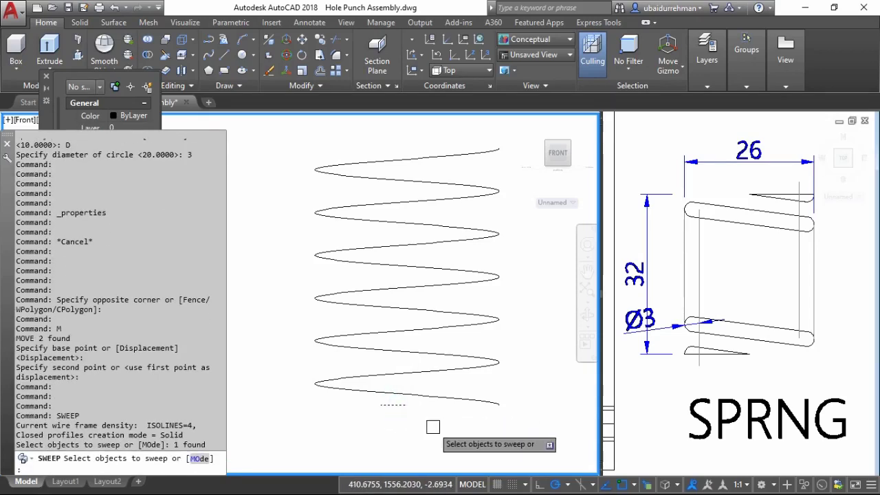
{"action": "key", "text": "Return"}
{"action": "key", "text": "ctrl+z"}
{"action": "key", "text": "ctrl+z"}
{"action": "key", "text": "ctrl+z"}
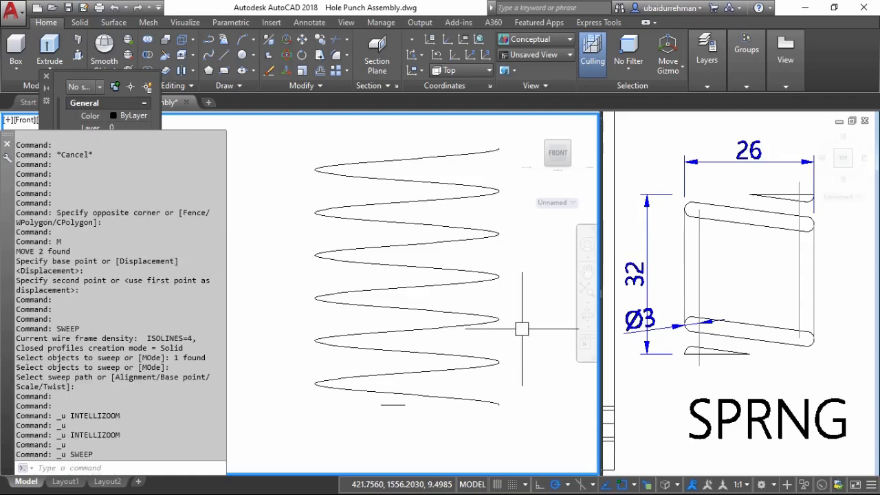
In Top view, start a new circle below the helix sized by diameter
{"action": "left_click", "coordinate": [559, 140]}
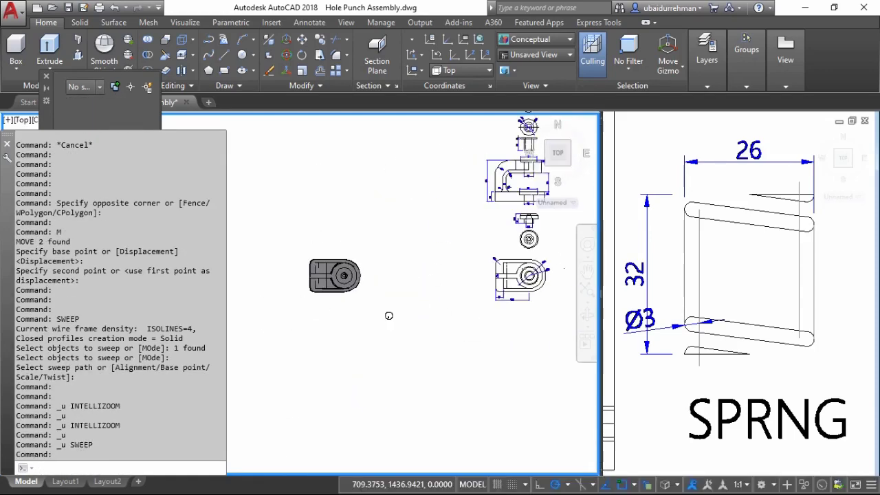
{"action": "type", "text": "C"}
{"action": "key", "text": "Return"}
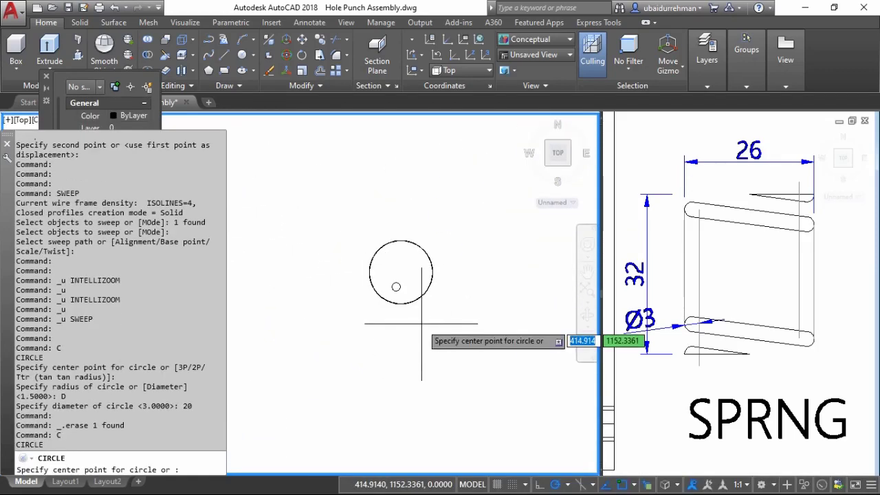
{"action": "left_click", "coordinate": [403, 339]}
{"action": "type", "text": "D"}
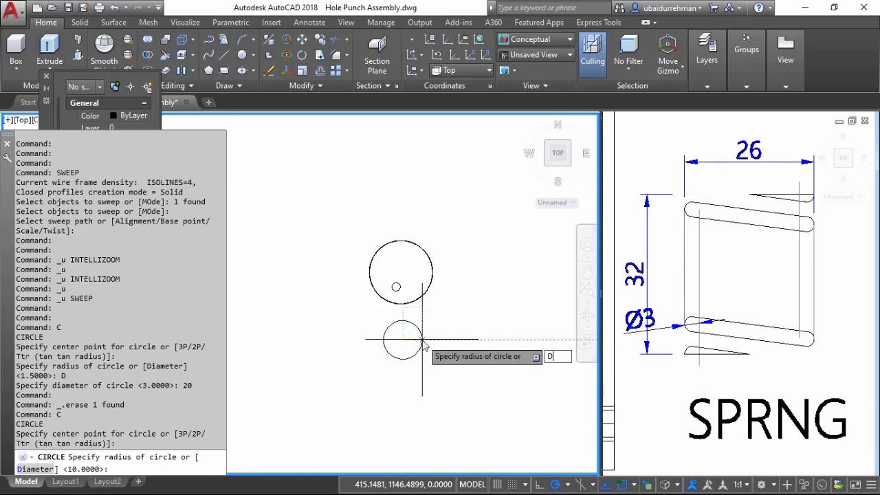
{"action": "key", "text": "Return"}
{"action": "type", "text": "23"}
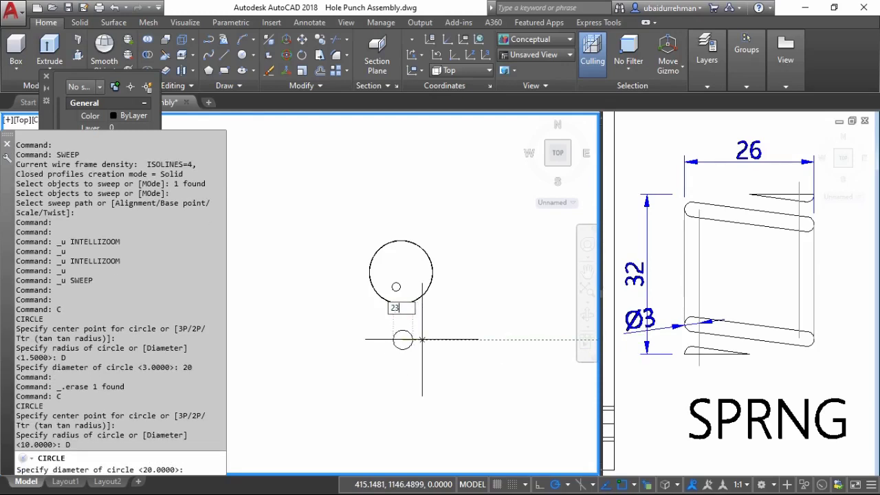
Finish the 23 mm circle and, in SE Isometric view, move it to the helix base
{"action": "key", "text": "Return"}
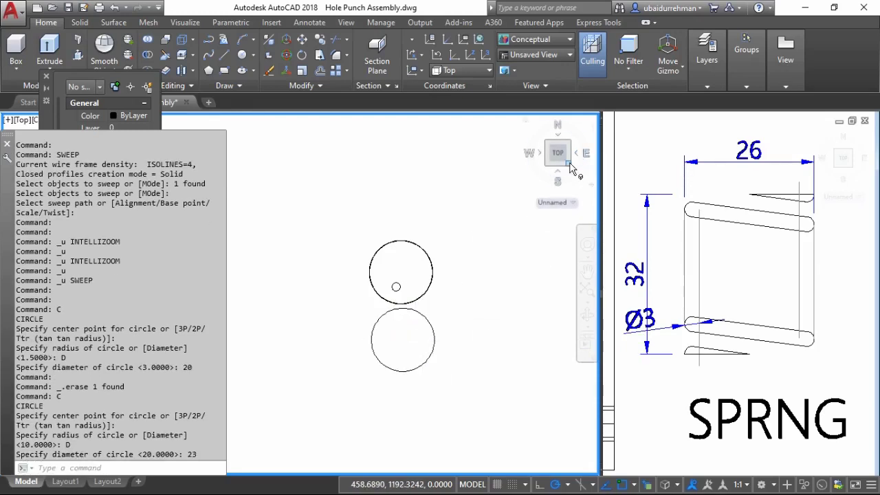
{"action": "left_click", "coordinate": [569, 163]}
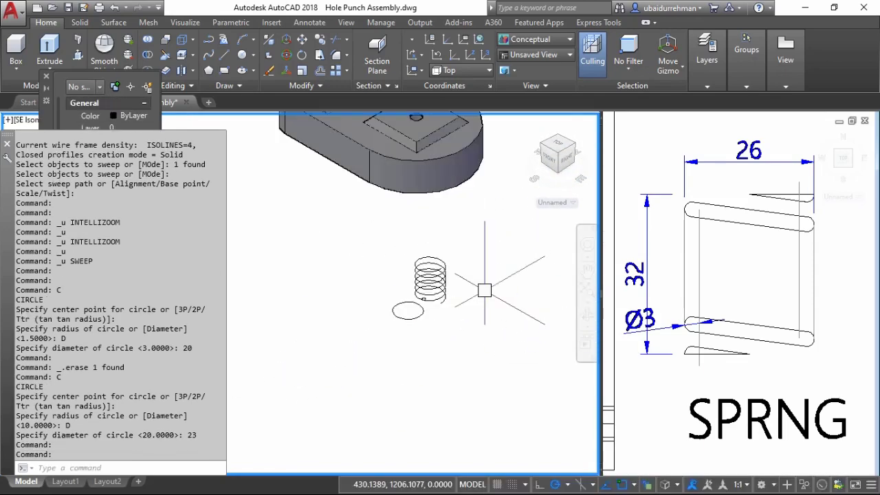
{"action": "left_click", "coordinate": [426, 307]}
{"action": "scroll", "coordinate": [452, 340], "scroll_direction": "up", "scroll_amount": 2}
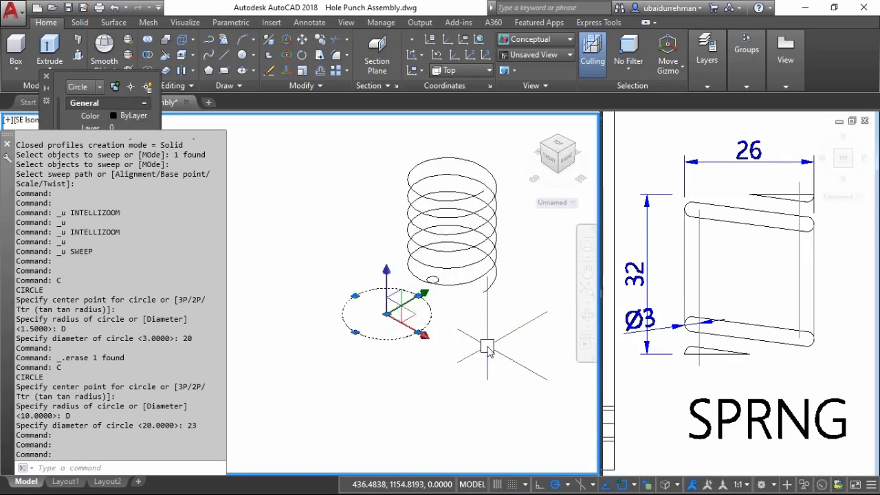
{"action": "type", "text": "m"}
{"action": "key", "text": "Return"}
{"action": "left_click", "coordinate": [423, 328]}
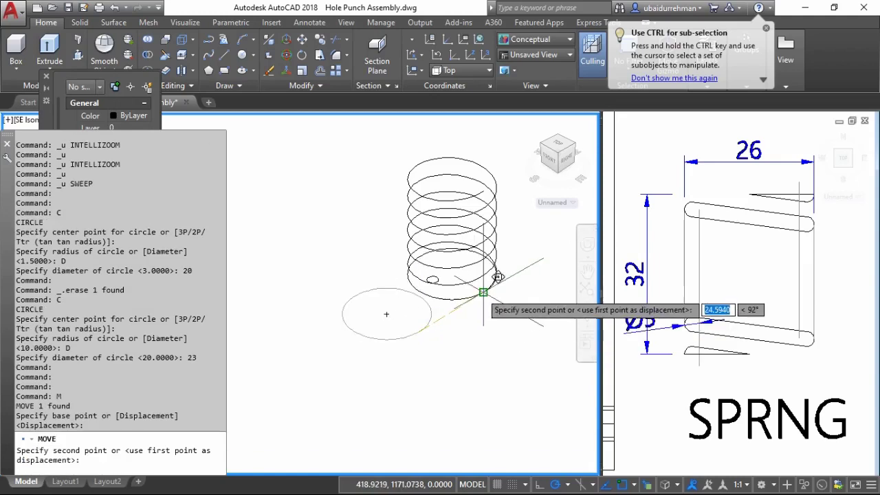
{"action": "left_click", "coordinate": [483, 292]}
Sweep the small 3 mm circle along the helix to form the solid spring
{"action": "scroll", "coordinate": [434, 317], "scroll_direction": "up", "scroll_amount": 2}
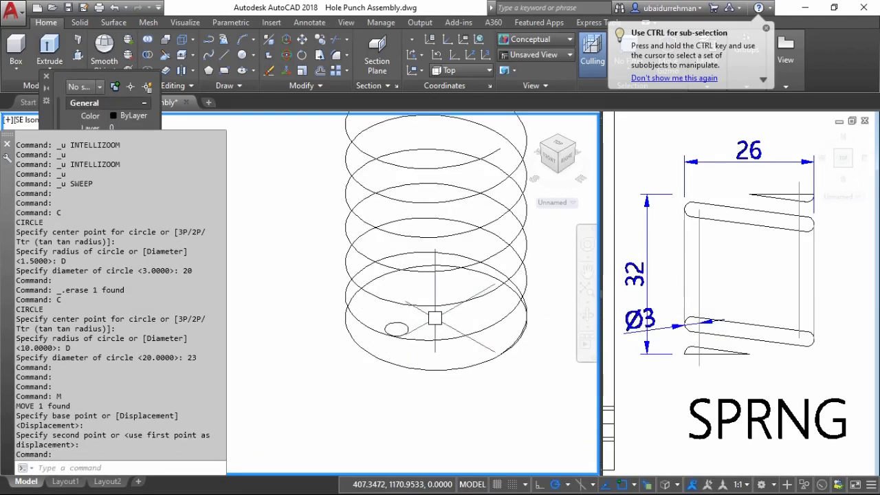
{"action": "type", "text": "sweep"}
{"action": "key", "text": "Return"}
{"action": "left_click", "coordinate": [407, 323]}
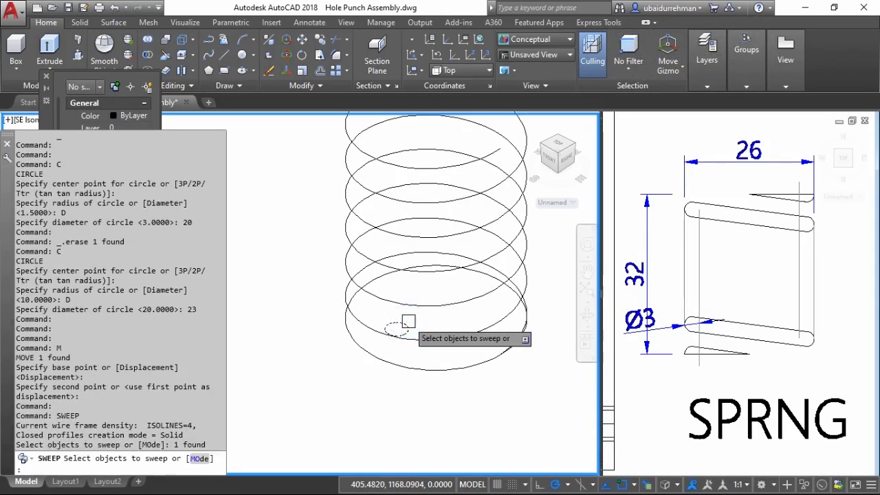
{"action": "key", "text": "Return"}
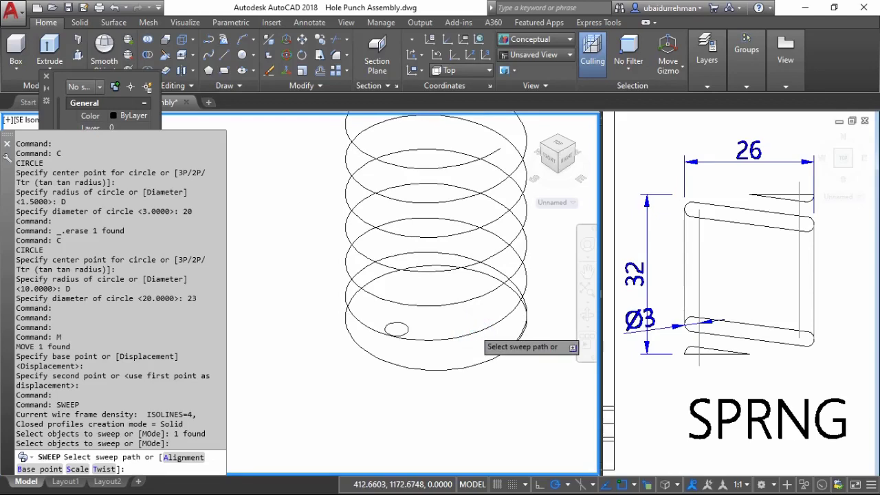
{"action": "left_click", "coordinate": [478, 337]}
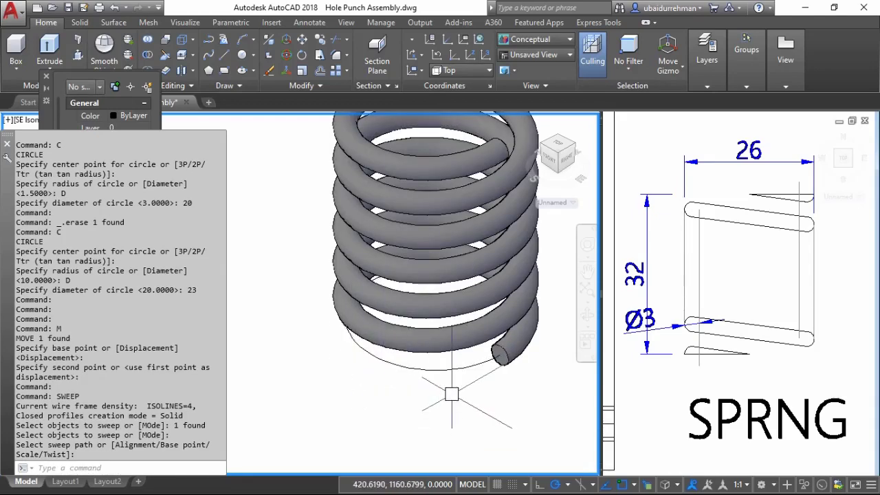
{"action": "type", "text": "V"}
Switch to the front view and centre the spring on screen
{"action": "key", "text": "Return"}
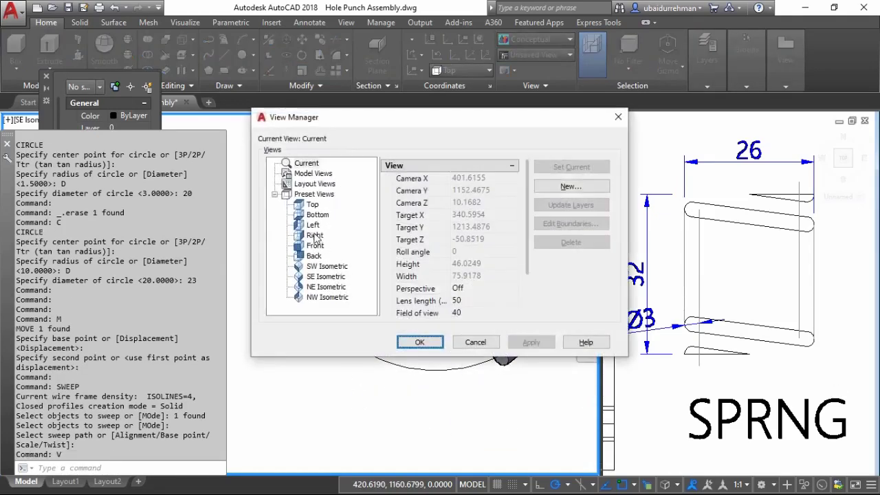
{"action": "left_click", "coordinate": [437, 342]}
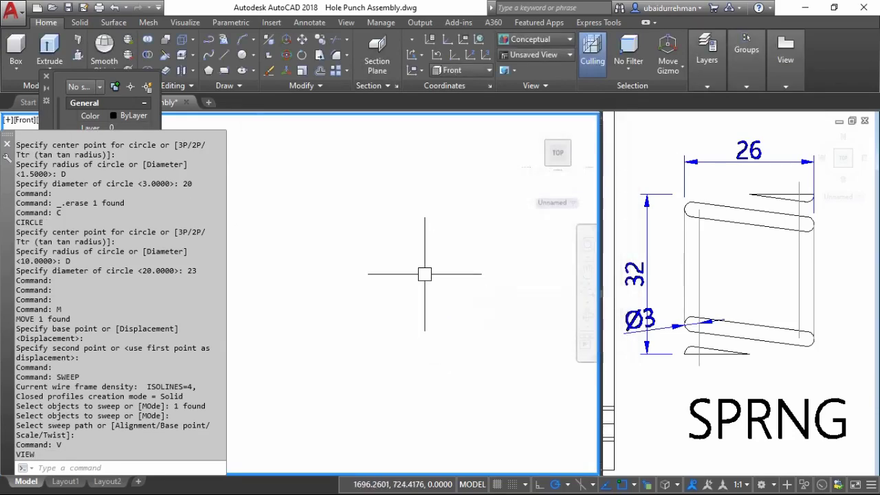
{"action": "middle_click", "coordinate": [425, 308]}
{"action": "middle_click_drag", "start_coordinate": [426, 307], "coordinate": [481, 273], "text": "shift"}
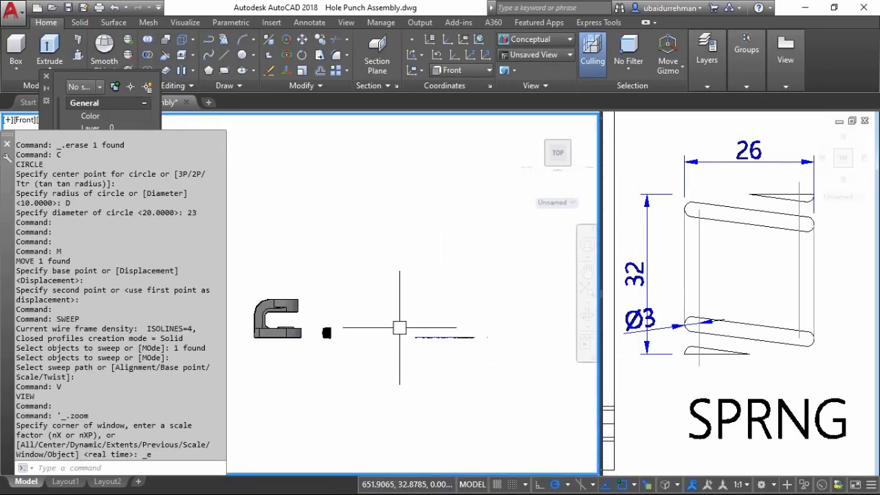
{"action": "scroll", "coordinate": [491, 268], "scroll_direction": "up", "scroll_amount": 1}
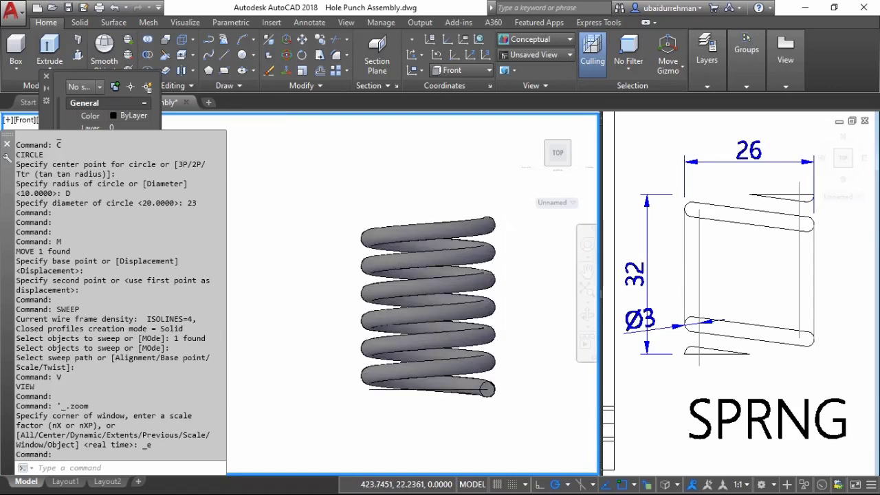
{"action": "scroll", "coordinate": [512, 260], "scroll_direction": "up", "scroll_amount": 1}
{"action": "scroll", "coordinate": [523, 251], "scroll_direction": "up", "scroll_amount": 1}
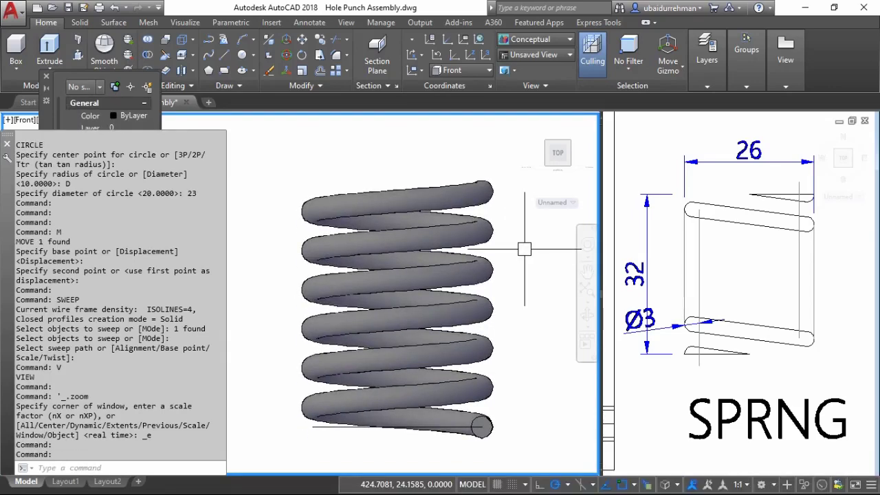
Slice the spring horizontally at its bottom coil and delete the cut-off bottom piece
{"action": "type", "text": "SLICE"}
{"action": "key", "text": "Return"}
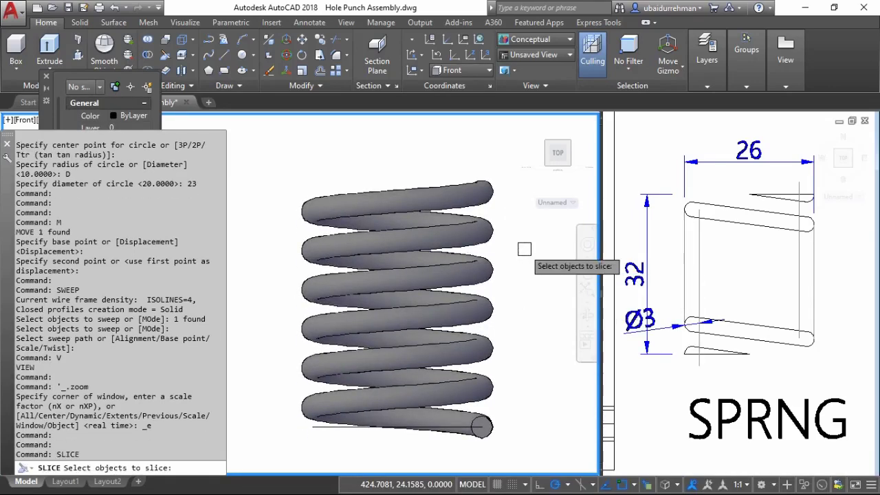
{"action": "left_click", "coordinate": [456, 255]}
{"action": "key", "text": "Return"}
{"action": "middle_click_drag", "start_coordinate": [482, 426], "coordinate": [471, 349]}
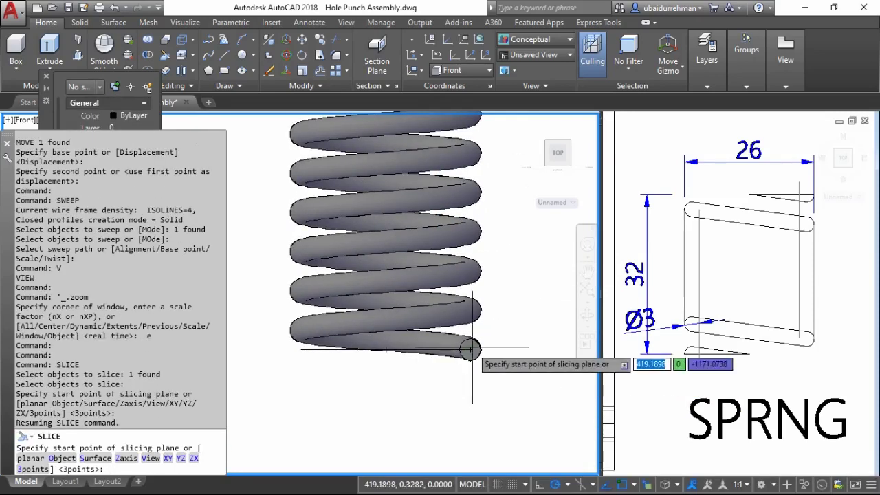
{"action": "left_click", "coordinate": [471, 349]}
{"action": "scroll", "coordinate": [481, 350], "scroll_direction": "down", "scroll_amount": 1}
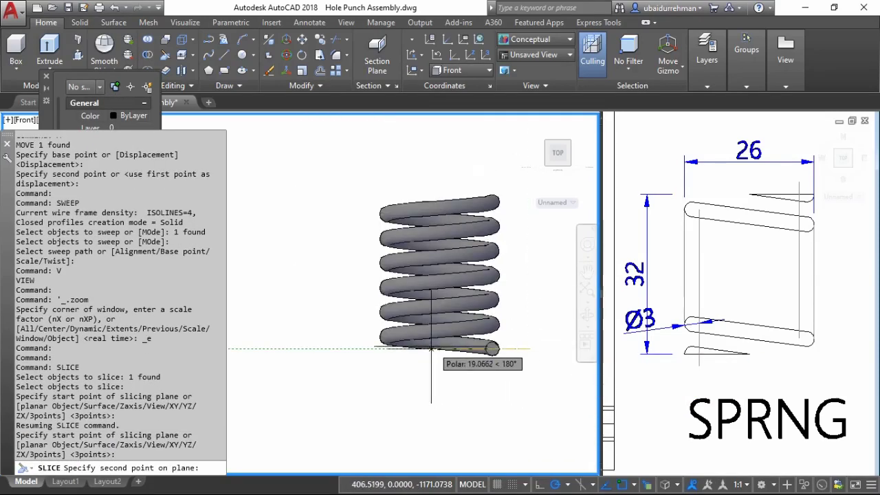
{"action": "left_click", "coordinate": [334, 349]}
{"action": "scroll", "coordinate": [473, 355], "scroll_direction": "up", "scroll_amount": 3}
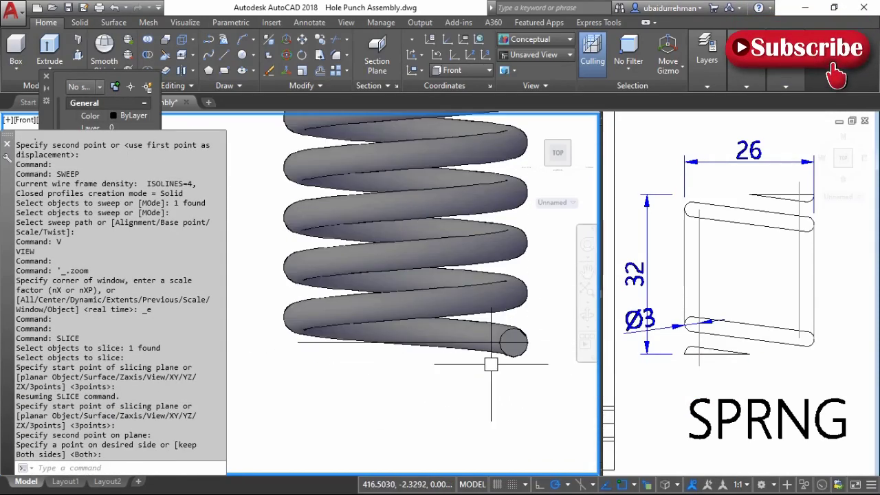
{"action": "key", "text": "Return"}
{"action": "key", "text": "Delete"}
{"action": "scroll", "coordinate": [495, 372], "scroll_direction": "down", "scroll_amount": 2}
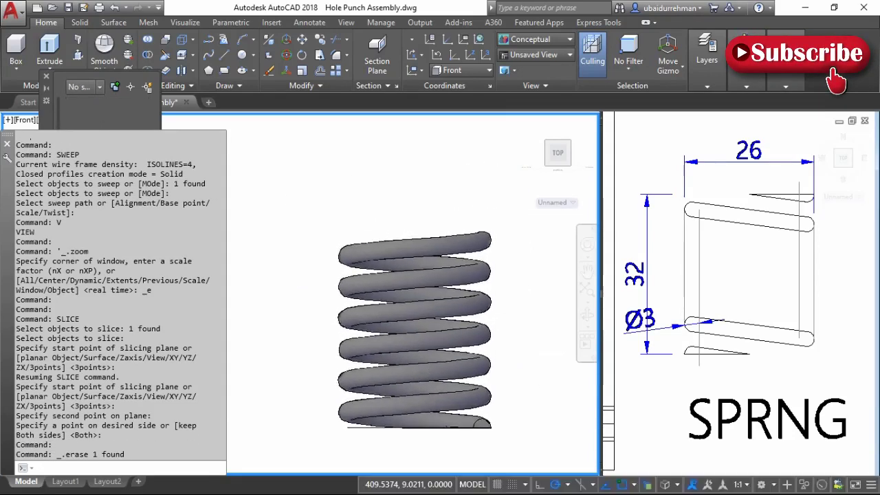
Slice the spring flat across its top and delete the cut-off top piece
{"action": "type", "text": "sl"}
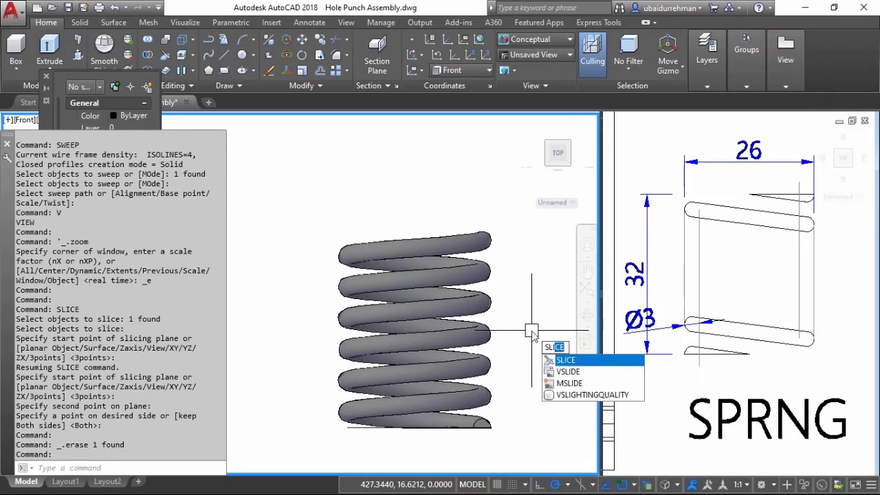
{"action": "key", "text": "Return"}
{"action": "left_click", "coordinate": [475, 275]}
{"action": "key", "text": "Return"}
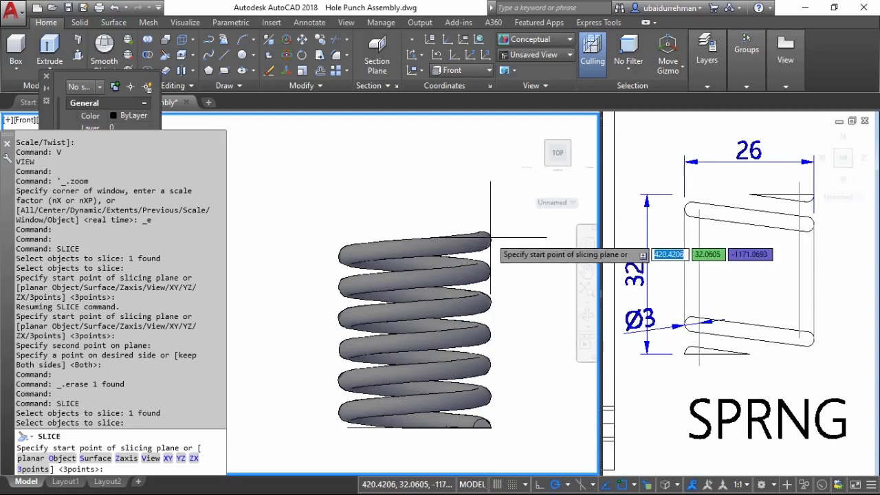
{"action": "left_click", "coordinate": [531, 239]}
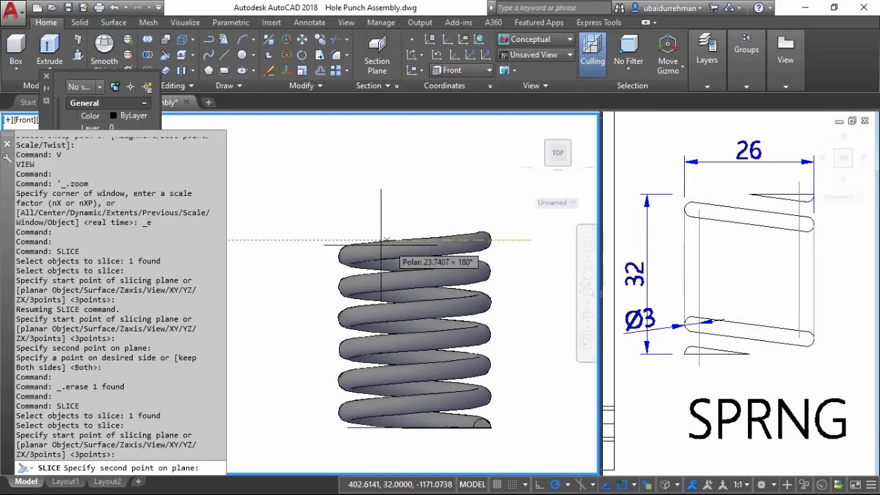
{"action": "left_click", "coordinate": [300, 239]}
{"action": "key", "text": "Return"}
{"action": "left_click", "coordinate": [457, 237]}
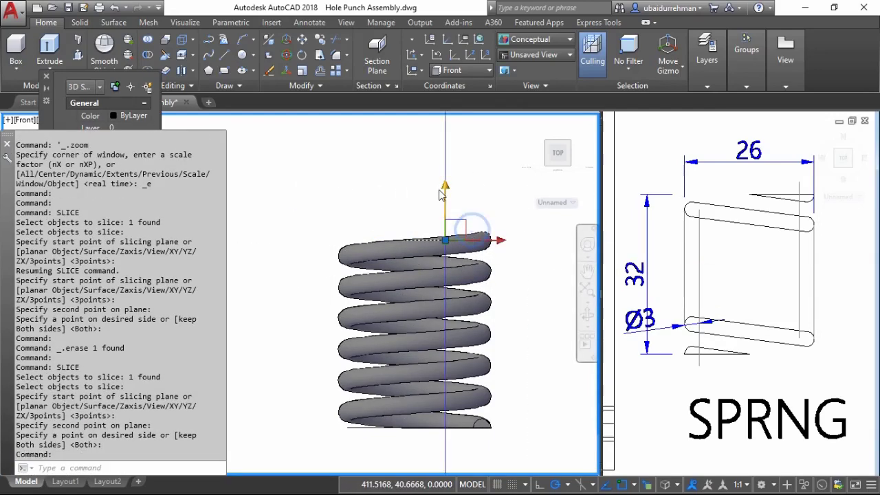
{"action": "key", "text": "Delete"}
{"action": "scroll", "coordinate": [442, 212], "scroll_direction": "down", "scroll_amount": 2}
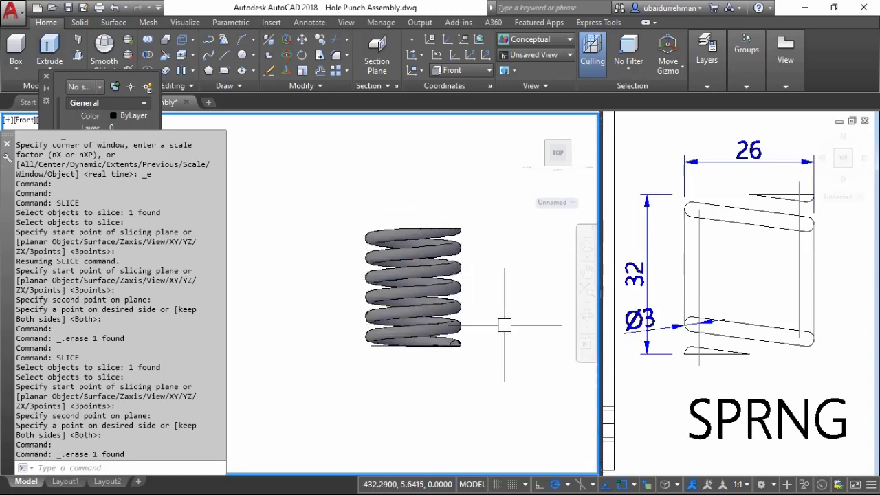
Pan the reference drawing viewport onto the pin's dimensions
{"action": "scroll", "coordinate": [535, 258], "scroll_direction": "down", "scroll_amount": 2}
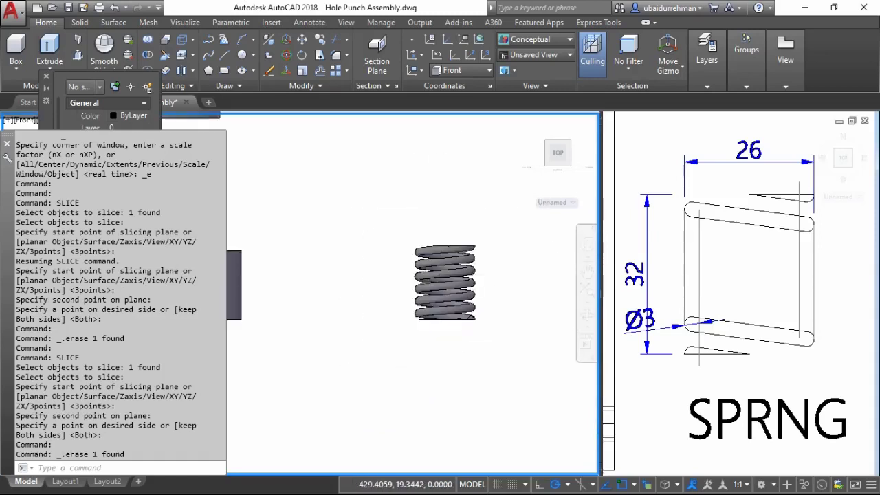
{"action": "scroll", "coordinate": [399, 299], "scroll_direction": "down", "scroll_amount": 2}
{"action": "middle_click_drag", "start_coordinate": [399, 299], "coordinate": [456, 330]}
{"action": "left_click", "coordinate": [707, 252]}
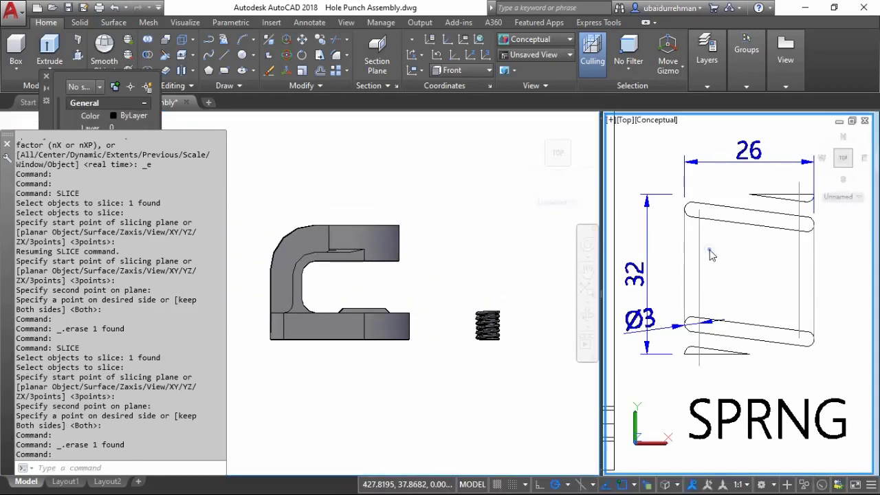
{"action": "scroll", "coordinate": [707, 252], "scroll_direction": "down", "scroll_amount": 3}
{"action": "mouse_move", "coordinate": [707, 251]}
{"action": "middle_mouse_down"}
{"action": "mouse_move", "coordinate": [687, 317]}
{"action": "mouse_move", "coordinate": [701, 352]}
{"action": "middle_mouse_up"}
{"action": "scroll", "coordinate": [701, 352], "scroll_direction": "up", "scroll_amount": 3}
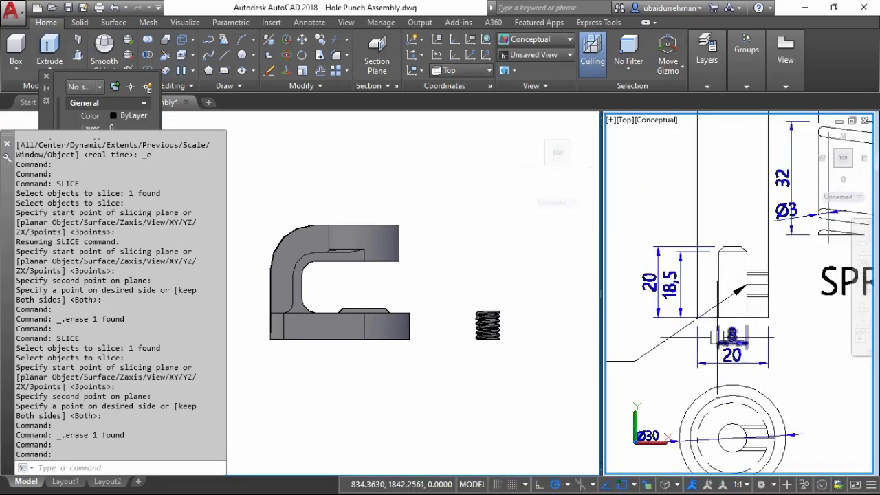
{"action": "scroll", "coordinate": [688, 330], "scroll_direction": "up", "scroll_amount": 2}
{"action": "middle_click_drag", "start_coordinate": [619, 344], "coordinate": [657, 397]}
{"action": "key", "text": "Escape"}
{"action": "type", "text": "D"}
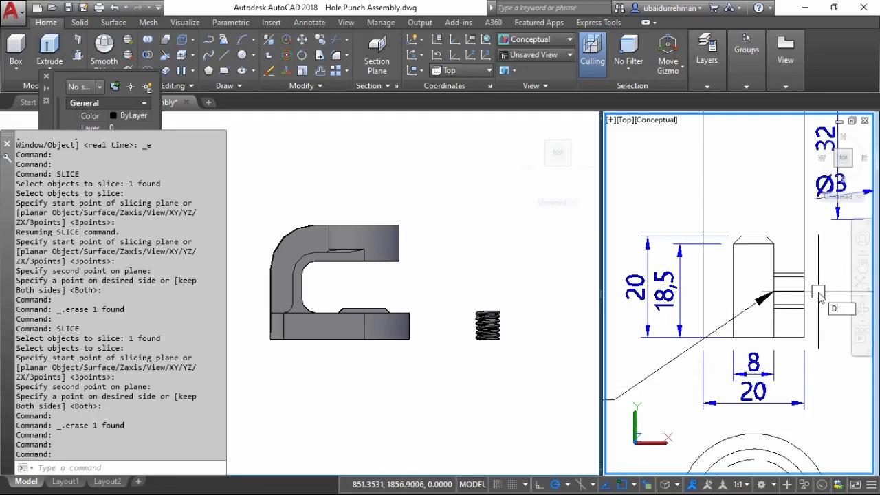
Measure the gap on the pin drawing with DIST, reading 5.4692
{"action": "type", "text": "I"}
{"action": "key", "text": "Return"}
{"action": "left_click", "coordinate": [789, 275]}
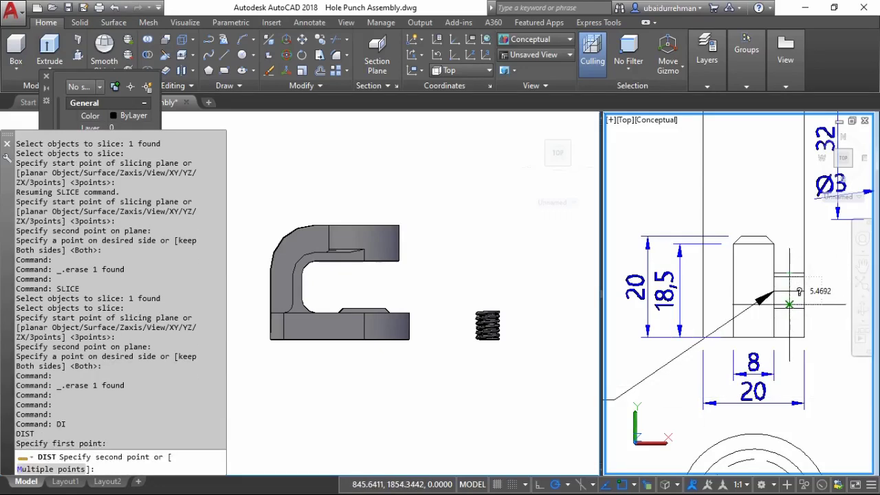
{"action": "left_click", "coordinate": [790, 305]}
{"action": "key", "text": "Return"}
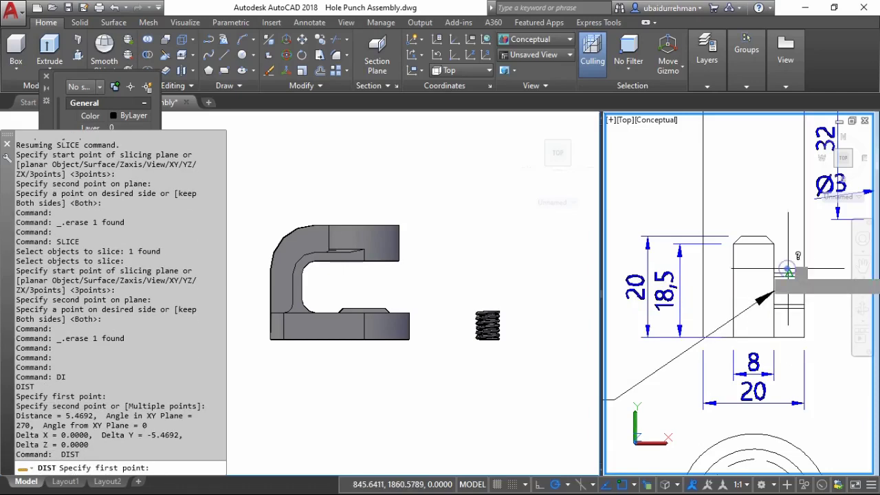
{"action": "left_click", "coordinate": [790, 270]}
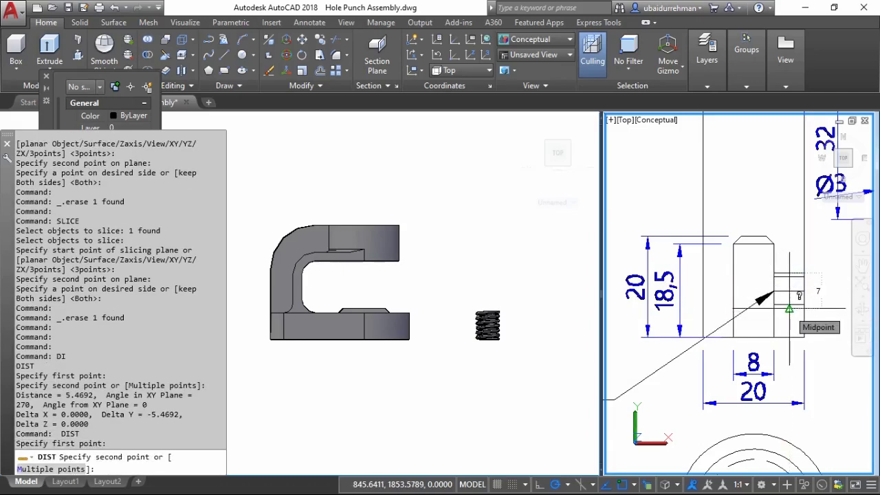
{"action": "key", "text": "Escape"}
Pan the model view to empty space beside the ring
{"action": "left_click", "coordinate": [539, 344]}
{"action": "scroll", "coordinate": [472, 355], "scroll_direction": "down", "scroll_amount": 2}
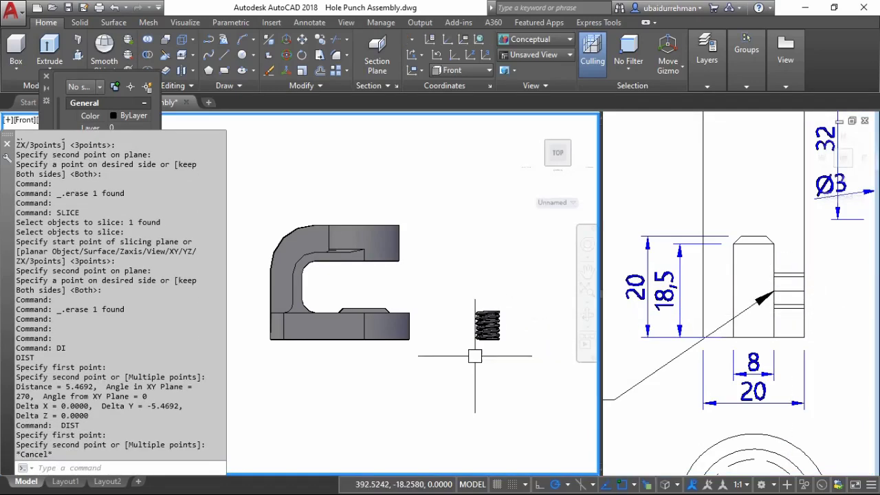
{"action": "middle_click_drag", "start_coordinate": [471, 356], "coordinate": [374, 270]}
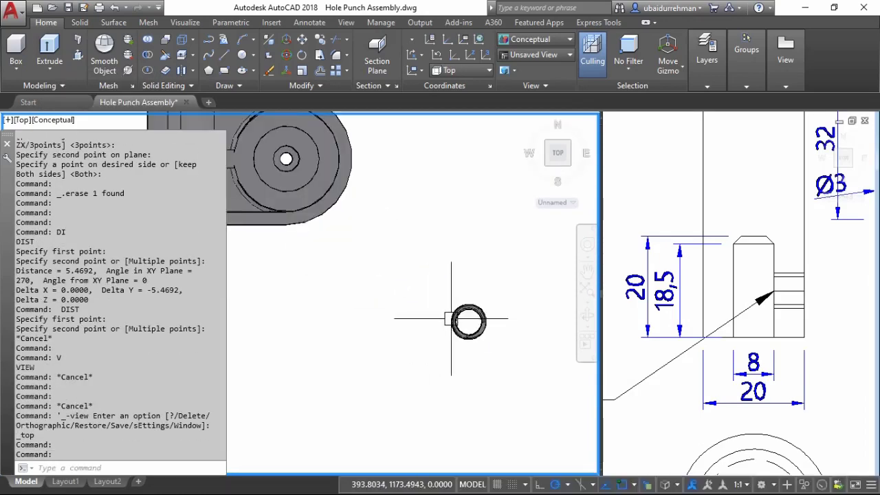
{"action": "scroll", "coordinate": [475, 268], "scroll_direction": "up", "scroll_amount": 4}
{"action": "scroll", "coordinate": [481, 324], "scroll_direction": "up", "scroll_amount": 1}
{"action": "scroll", "coordinate": [458, 338], "scroll_direction": "up", "scroll_amount": 3}
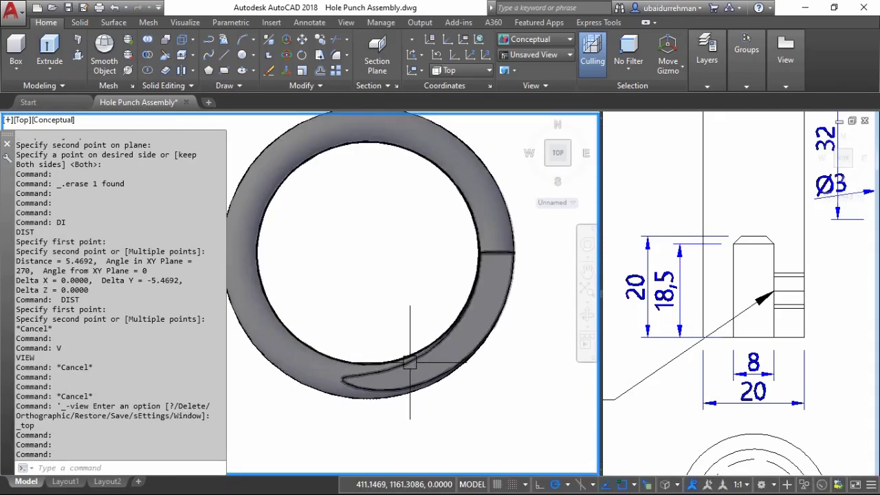
{"action": "scroll", "coordinate": [446, 289], "scroll_direction": "down", "scroll_amount": 4}
{"action": "scroll", "coordinate": [465, 258], "scroll_direction": "down", "scroll_amount": 1}
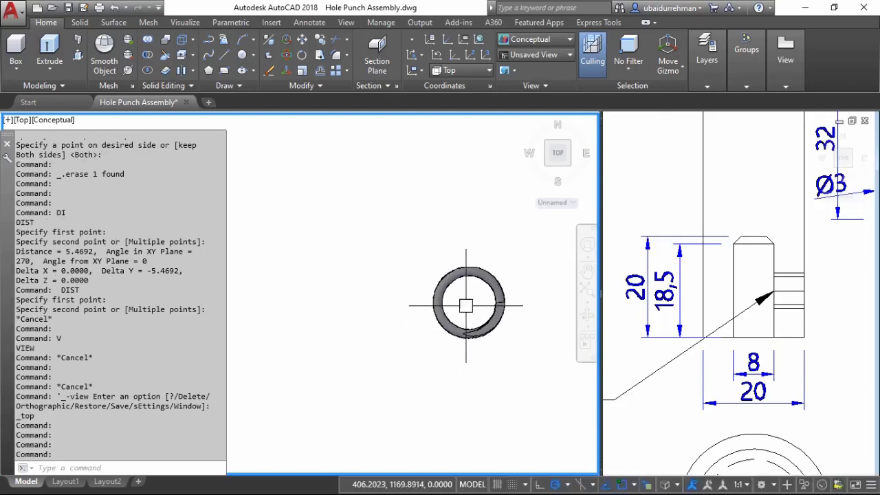
{"action": "middle_click_drag", "start_coordinate": [465, 256], "coordinate": [462, 301]}
{"action": "scroll", "coordinate": [463, 301], "scroll_direction": "down", "scroll_amount": 1}
{"action": "middle_click_drag", "start_coordinate": [404, 373], "coordinate": [421, 304]}
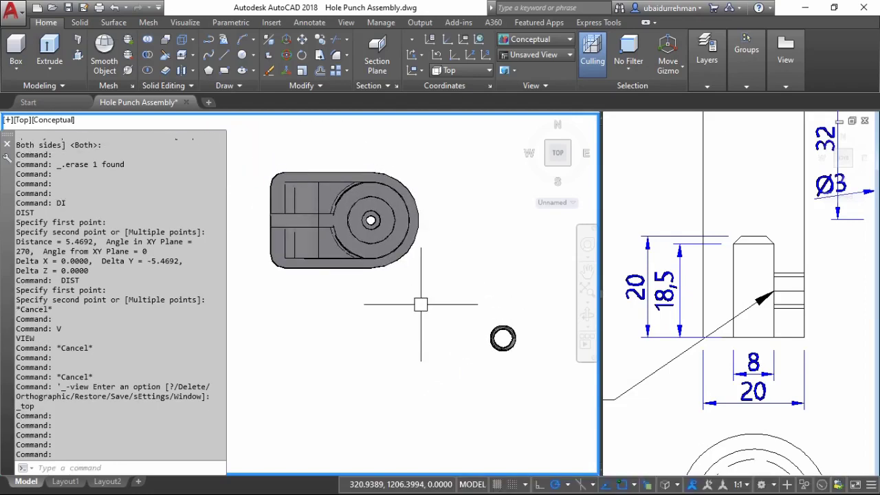
Draw a circle of diameter 20 in the empty space
{"action": "type", "text": "c"}
{"action": "key", "text": "Return"}
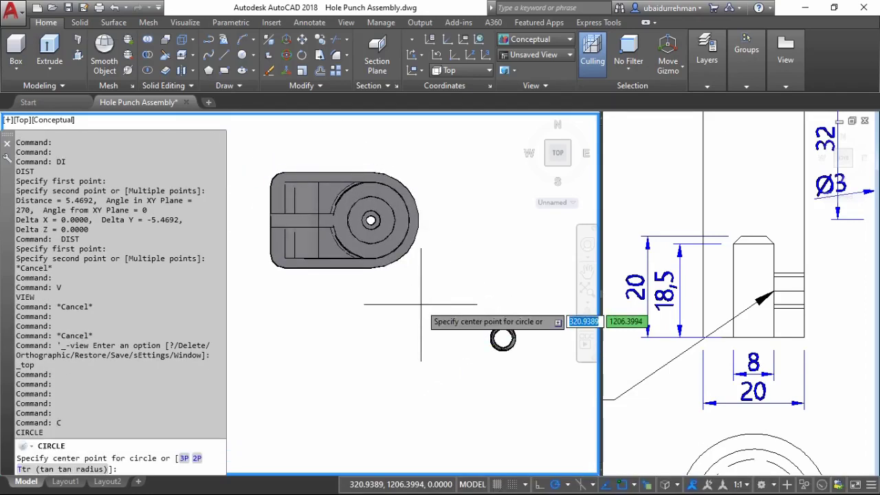
{"action": "left_click", "coordinate": [409, 343]}
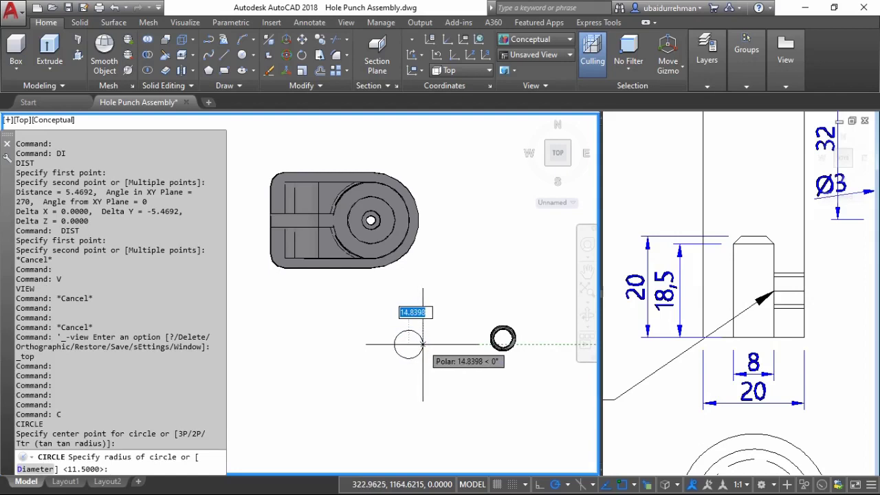
{"action": "type", "text": "D"}
{"action": "key", "text": "Return"}
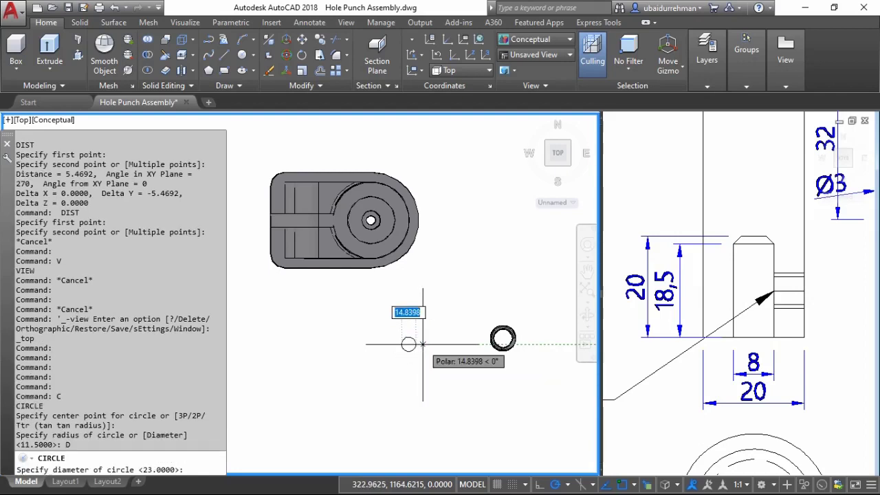
{"action": "type", "text": "20"}
{"action": "key", "text": "Return"}
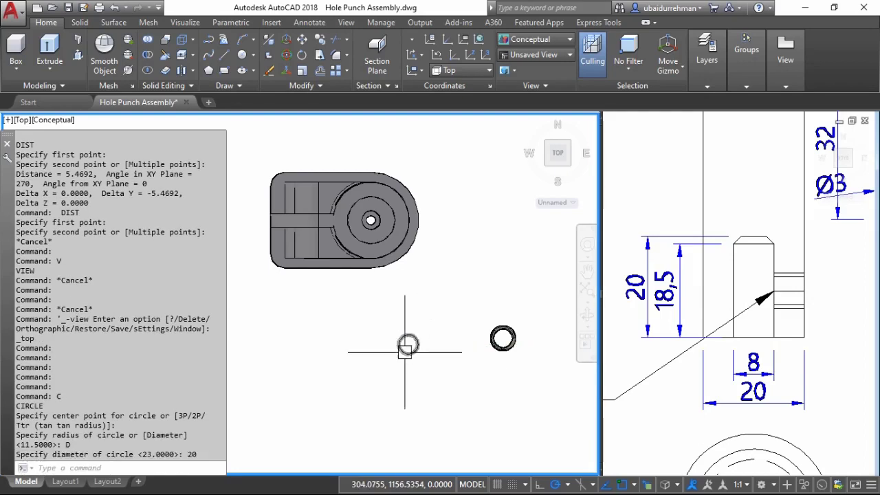
{"action": "scroll", "coordinate": [536, 340], "scroll_direction": "up", "scroll_amount": 5}
{"action": "middle_click_drag", "start_coordinate": [431, 336], "coordinate": [421, 314]}
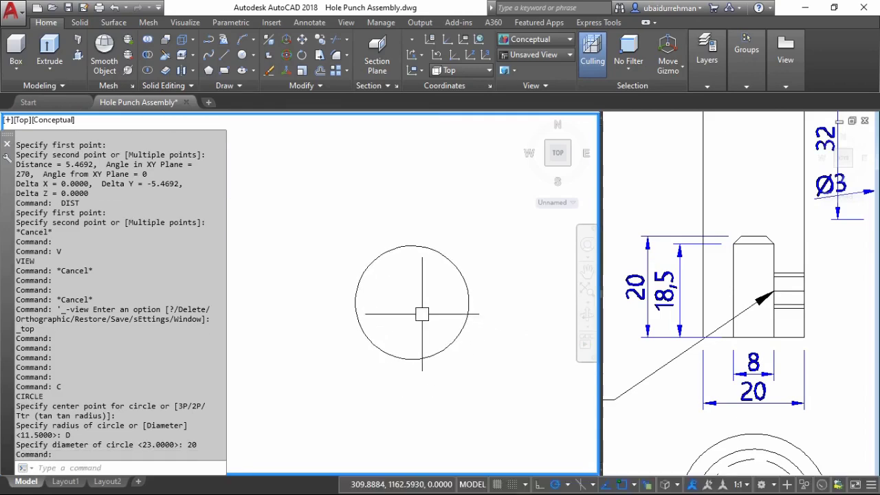
{"action": "type", "text": "C"}
Draw a concentric circle of diameter 8 inside the 20 circle
{"action": "key", "text": "Return"}
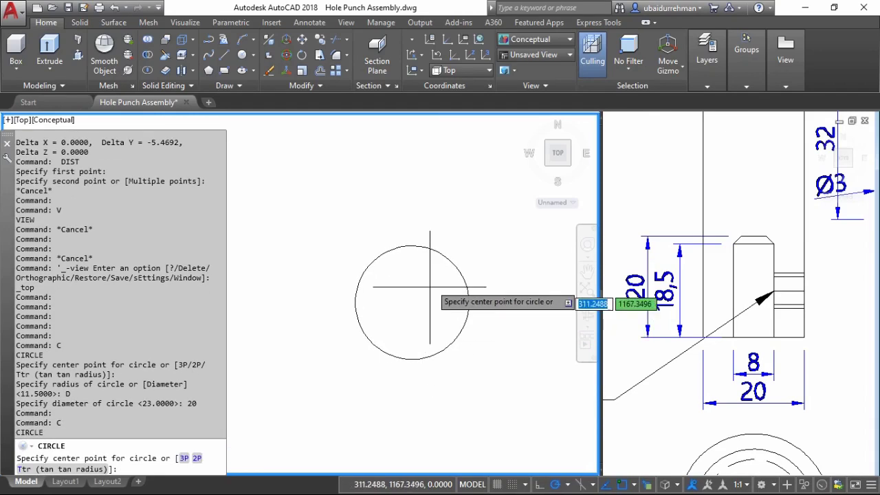
{"action": "left_click", "coordinate": [412, 303]}
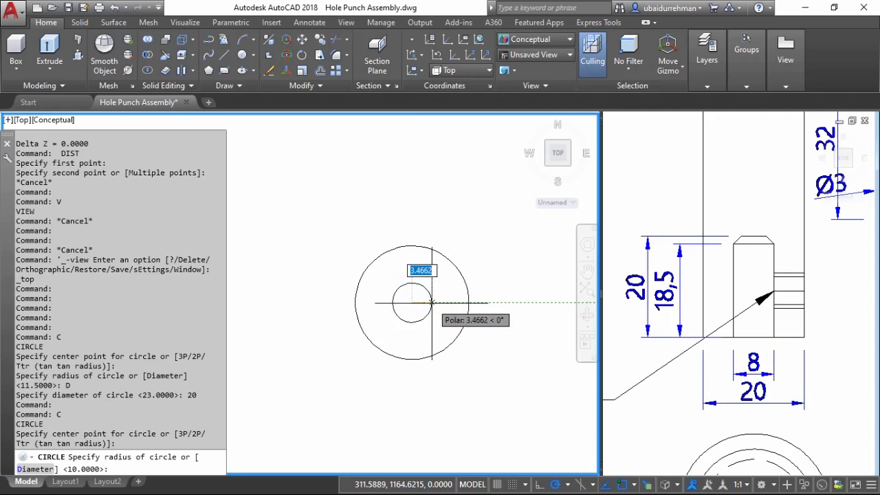
{"action": "type", "text": "D"}
{"action": "key", "text": "Return"}
{"action": "type", "text": "8"}
{"action": "key", "text": "Return"}
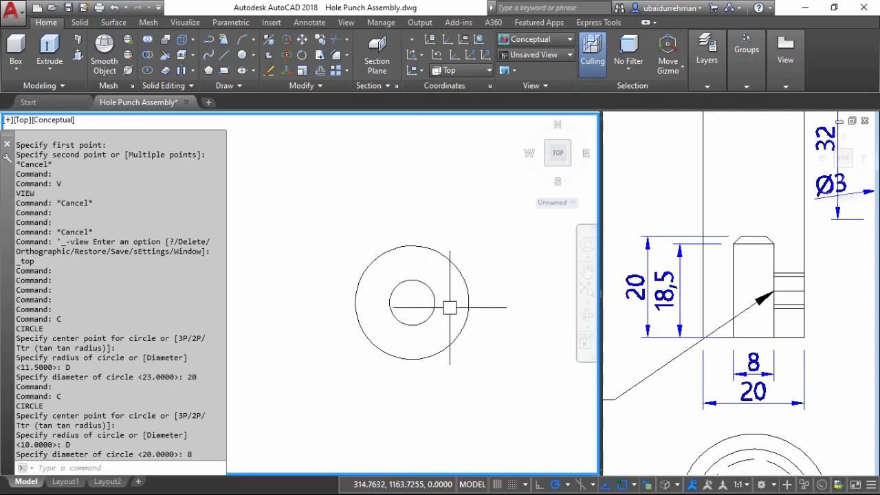
{"action": "mouse_move", "coordinate": [557, 153]}
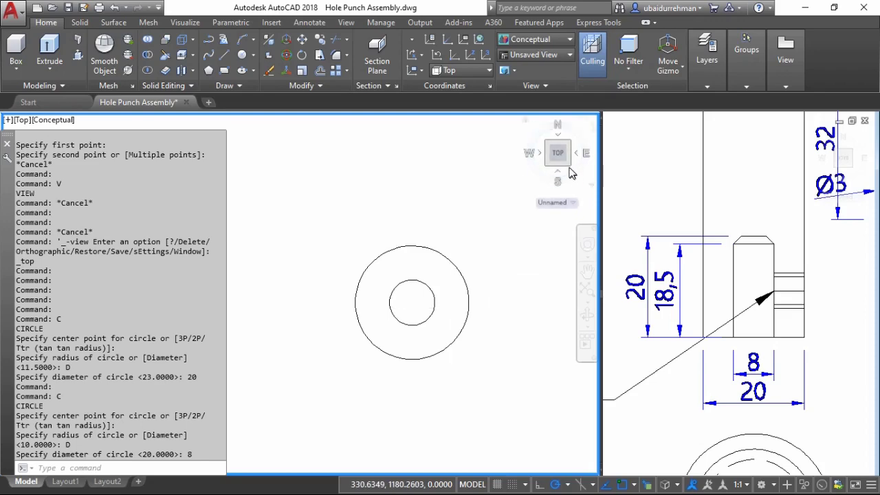
Select the two new circles in isometric view and move them
{"action": "left_click", "coordinate": [568, 164]}
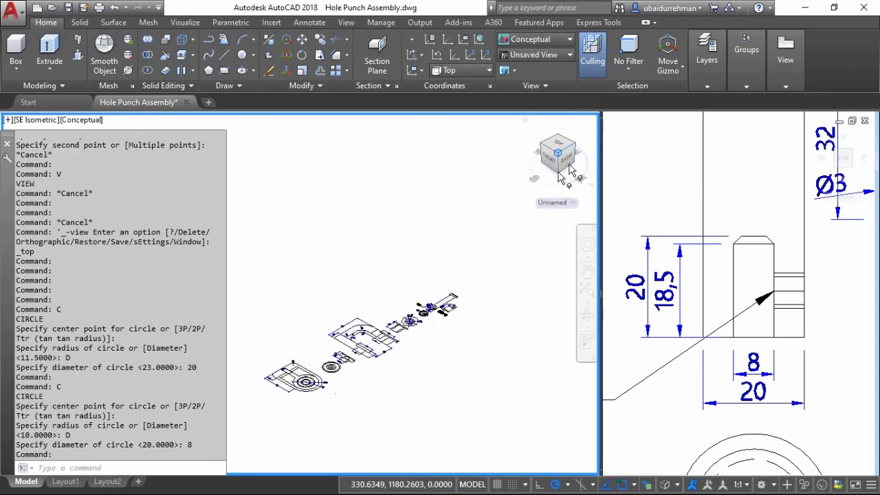
{"action": "scroll", "coordinate": [384, 297], "scroll_direction": "up", "scroll_amount": 8}
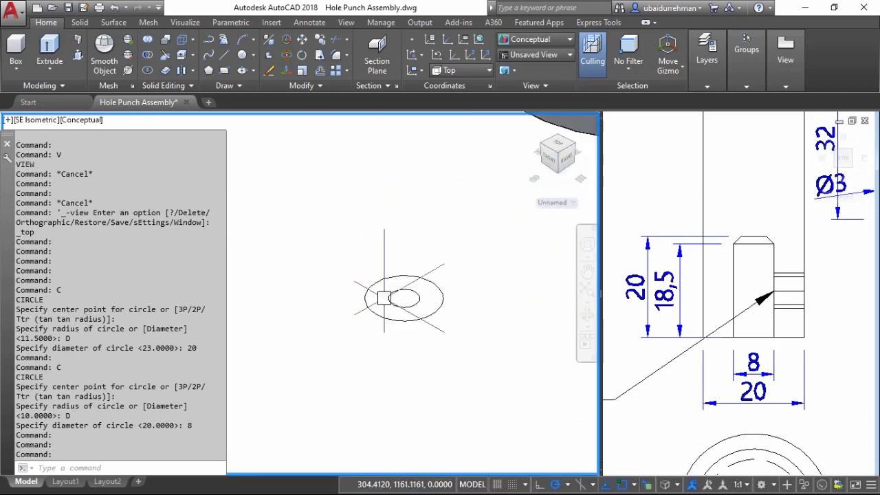
{"action": "scroll", "coordinate": [413, 290], "scroll_direction": "down", "scroll_amount": 5}
{"action": "left_click", "coordinate": [408, 287]}
{"action": "left_click", "coordinate": [352, 334]}
{"action": "type", "text": "M"}
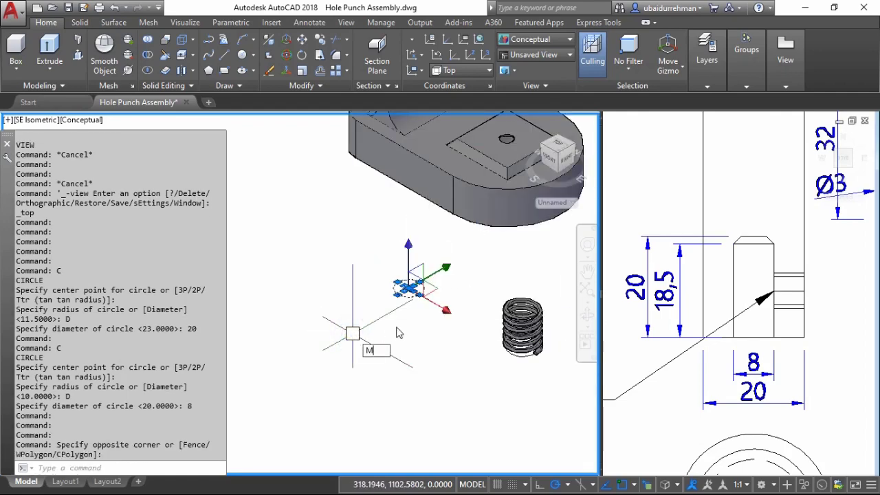
{"action": "key", "text": "Return"}
{"action": "left_click", "coordinate": [416, 323]}
{"action": "scroll", "coordinate": [367, 357], "scroll_direction": "down", "scroll_amount": 3}
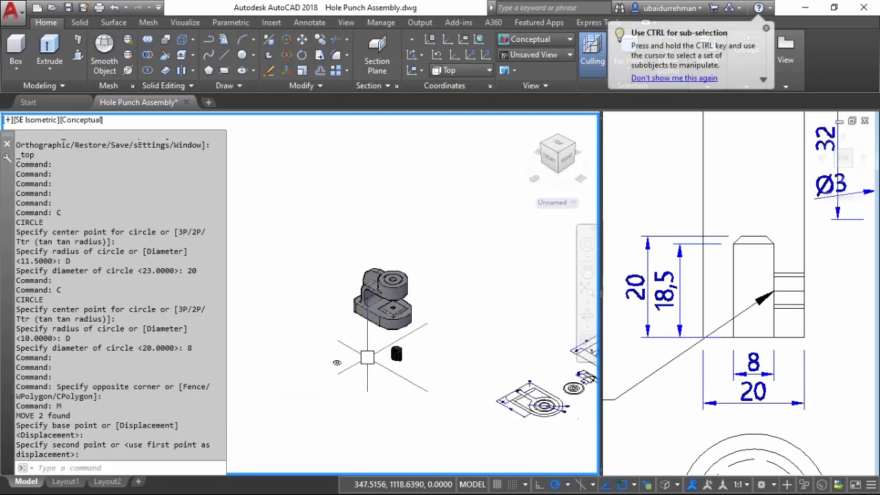
Switch the model viewport to the Right preset view
{"action": "type", "text": "V"}
{"action": "key", "text": "Return"}
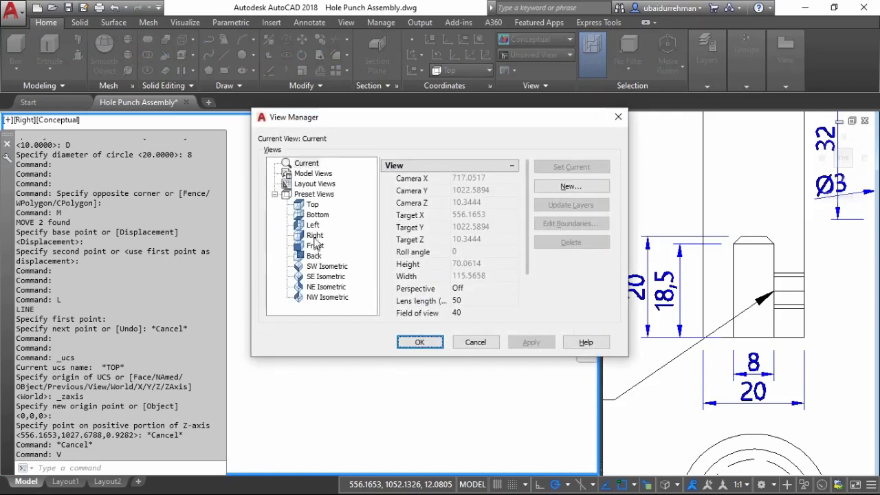
{"action": "left_click", "coordinate": [315, 236]}
{"action": "left_click", "coordinate": [426, 343]}
{"action": "type", "text": "L"}
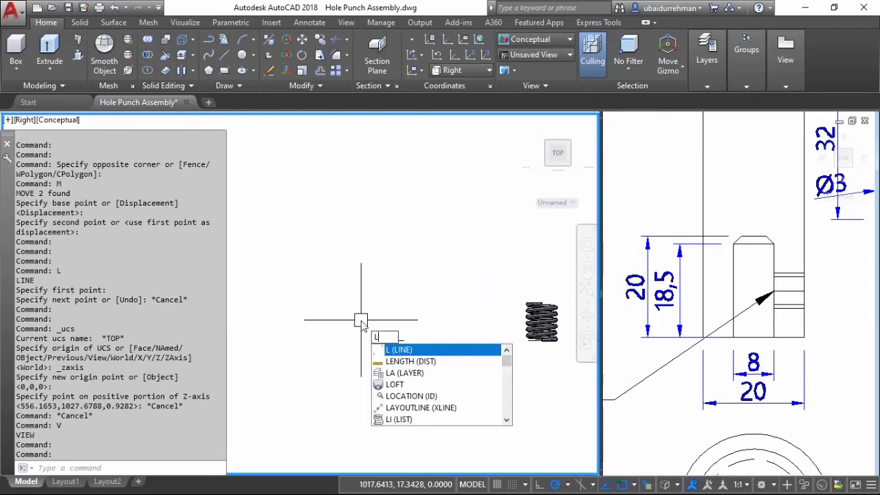
Start a distance check on the pin's reference drawing, then cancel it
{"action": "key", "text": "Escape"}
{"action": "key", "text": "Escape"}
{"action": "left_click", "coordinate": [789, 296]}
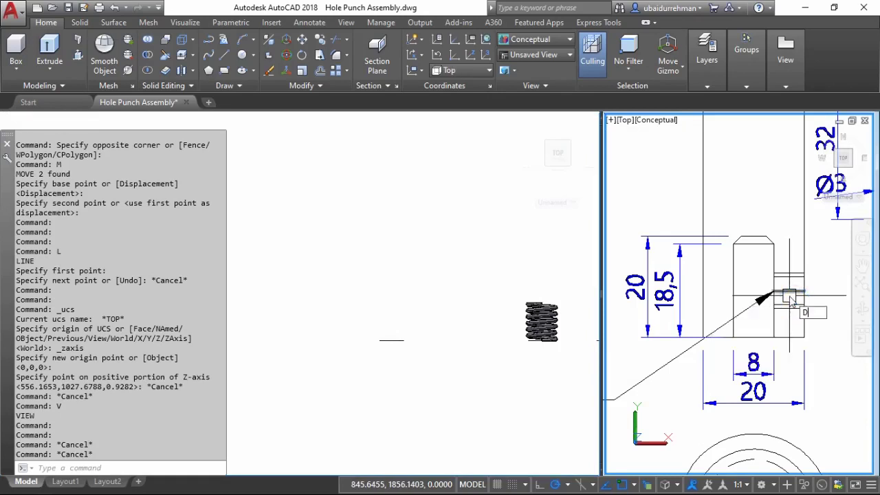
{"action": "type", "text": "DI"}
{"action": "key", "text": "Return"}
{"action": "left_click", "coordinate": [789, 292]}
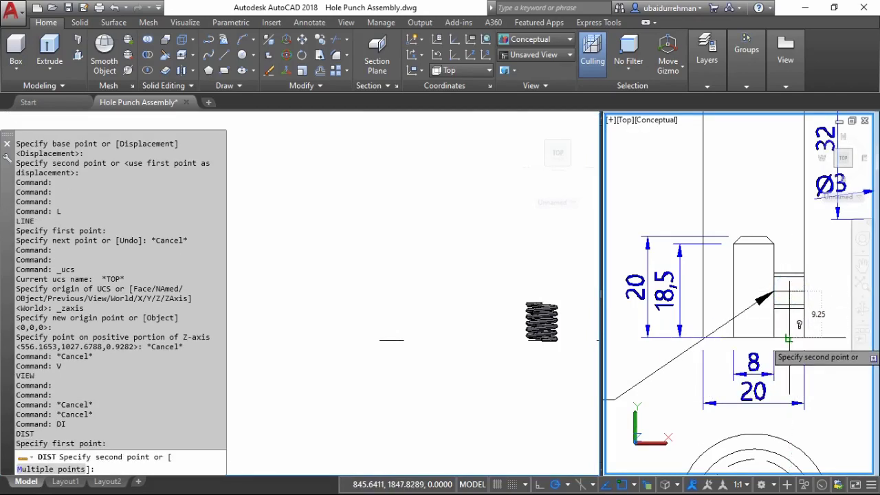
{"action": "key", "text": "Escape"}
{"action": "key", "text": "Escape"}
Draw a 9.25-long vertical line upward in the Right view
{"action": "left_click", "coordinate": [388, 385]}
{"action": "type", "text": "L"}
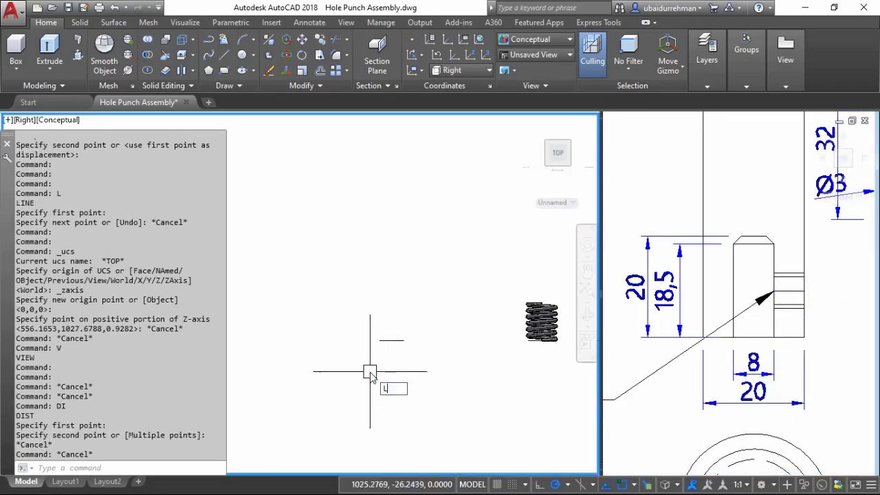
{"action": "key", "text": "Return"}
{"action": "left_click", "coordinate": [414, 341]}
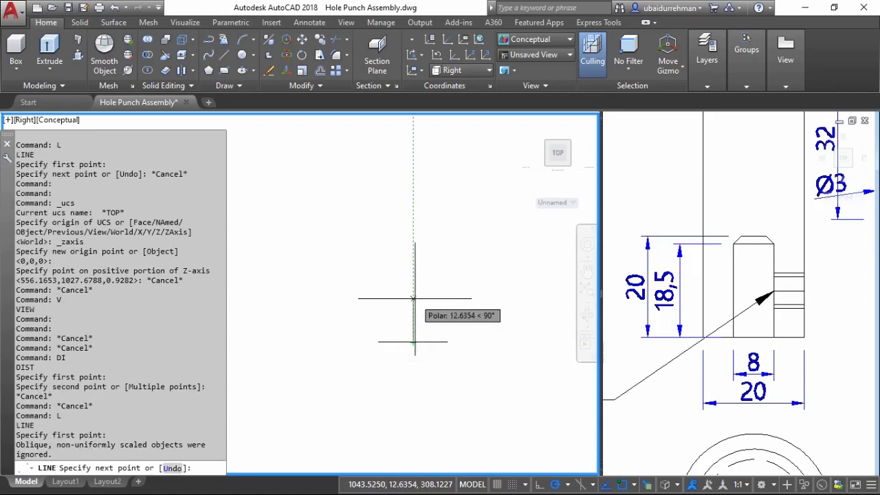
{"action": "type", "text": "9.25"}
{"action": "key", "text": "Return"}
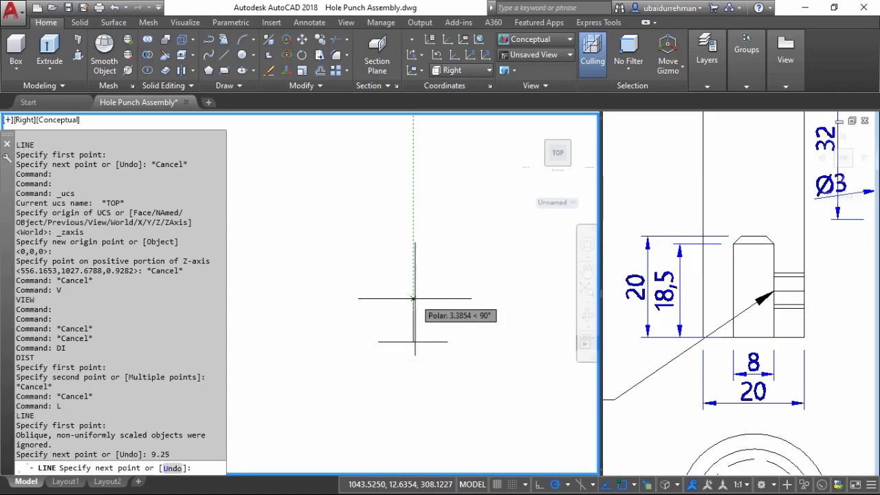
{"action": "key", "text": "Return"}
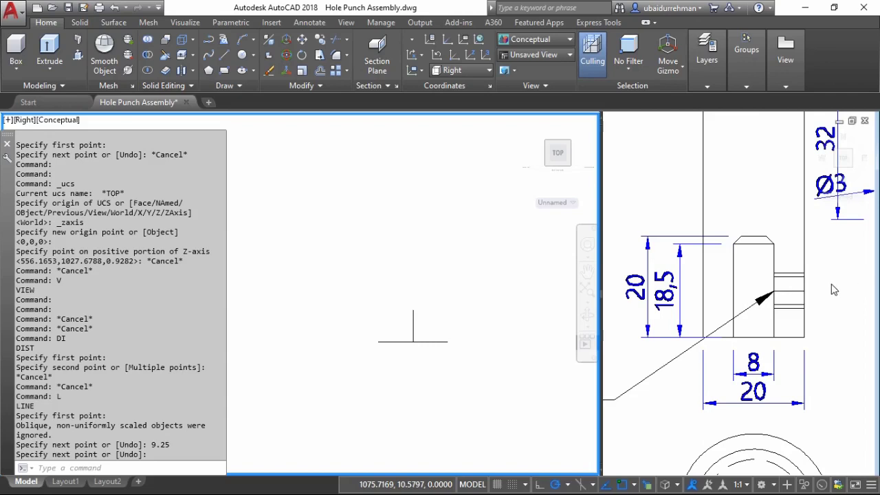
Start another distance check in the reference drawing's Top view, then cancel it
{"action": "left_click", "coordinate": [831, 283]}
{"action": "type", "text": "I"}
{"action": "key", "text": "Return"}
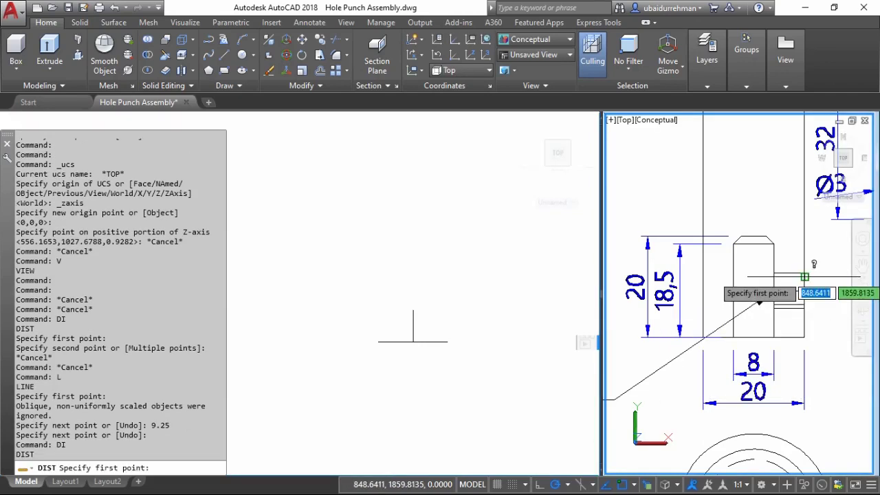
{"action": "left_click", "coordinate": [805, 307]}
{"action": "key", "text": "Escape"}
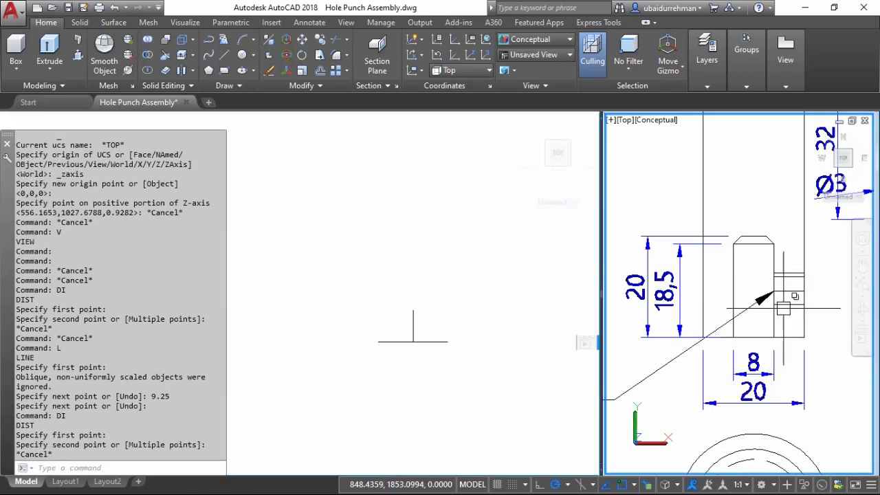
Draw a 7-diameter circle centred on the line's top end and open the preset views list
{"action": "left_click", "coordinate": [426, 337]}
{"action": "type", "text": "c"}
{"action": "key", "text": "Return"}
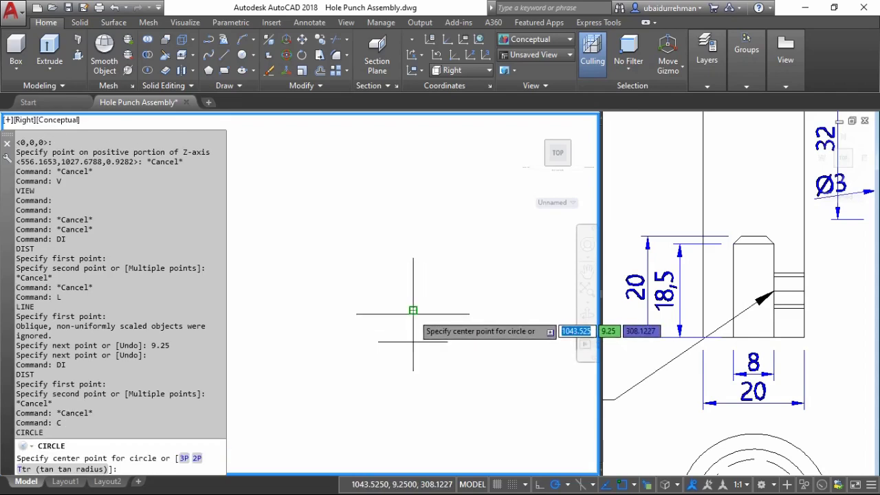
{"action": "left_click", "coordinate": [413, 310]}
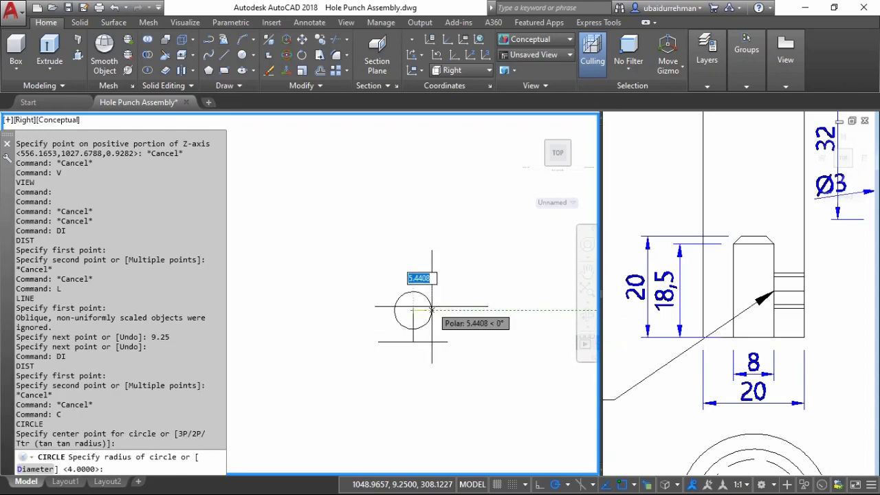
{"action": "type", "text": "d"}
{"action": "key", "text": "Return"}
{"action": "type", "text": "7"}
{"action": "key", "text": "Return"}
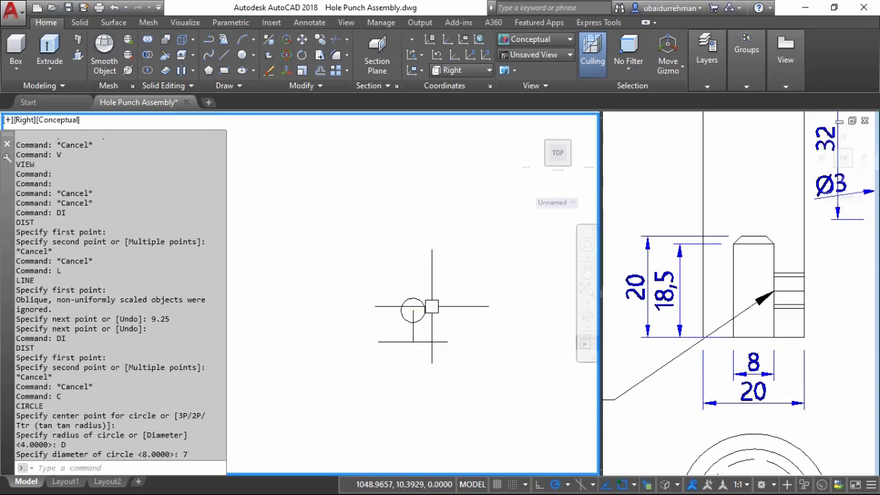
{"action": "type", "text": "v"}
{"action": "key", "text": "Return"}
Switch to Top then SE Isometric view and erase the vertical 9.25 helper line
{"action": "left_click", "coordinate": [313, 204]}
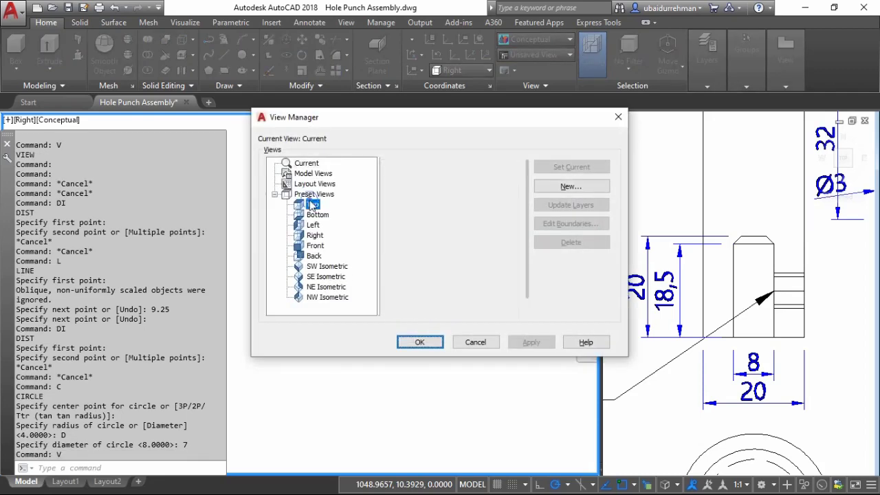
{"action": "left_click", "coordinate": [531, 342]}
{"action": "left_click", "coordinate": [421, 343]}
{"action": "scroll", "coordinate": [464, 287], "scroll_direction": "up", "scroll_amount": 3}
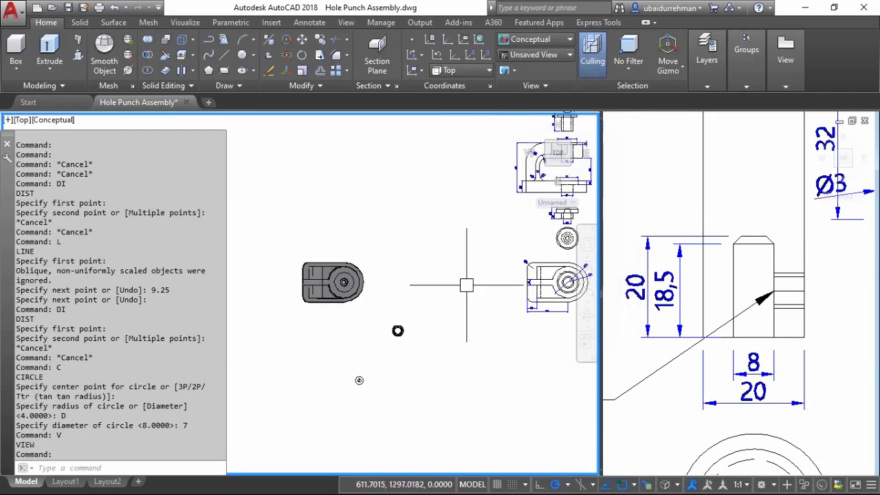
{"action": "scroll", "coordinate": [402, 391], "scroll_direction": "up", "scroll_amount": 3}
{"action": "scroll", "coordinate": [401, 391], "scroll_direction": "up", "scroll_amount": 3}
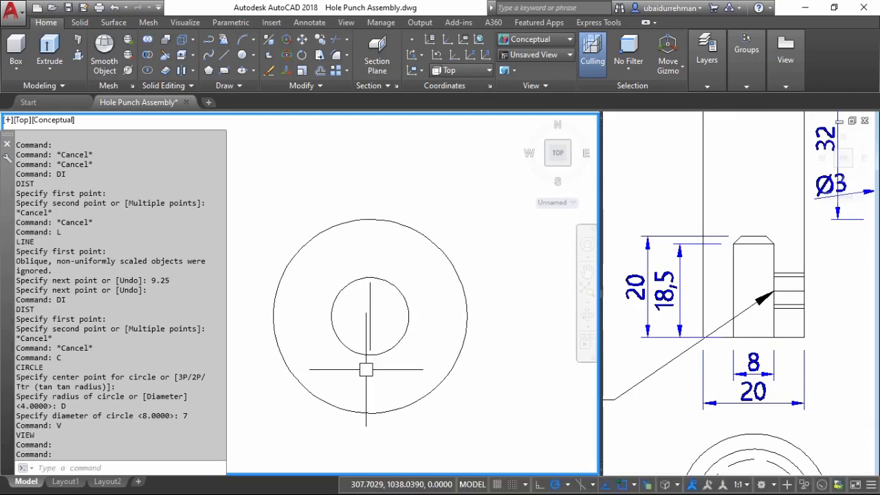
{"action": "scroll", "coordinate": [390, 391], "scroll_direction": "down", "scroll_amount": 3}
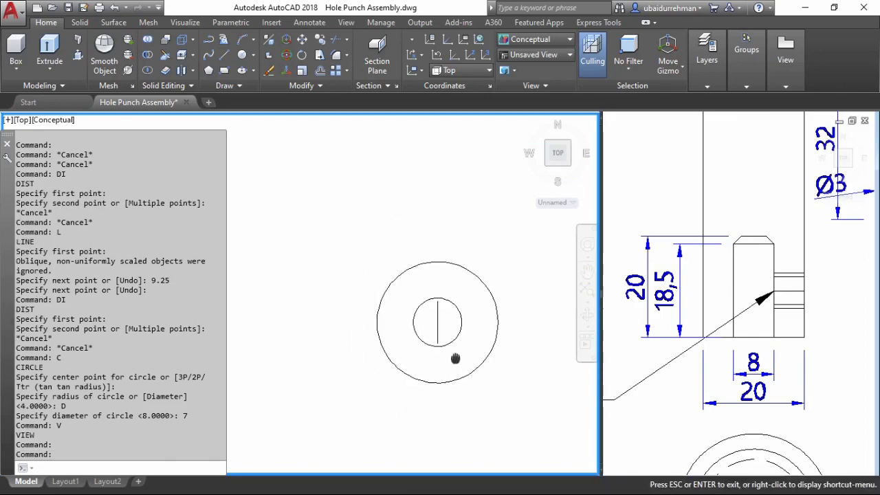
{"action": "left_click", "coordinate": [568, 165]}
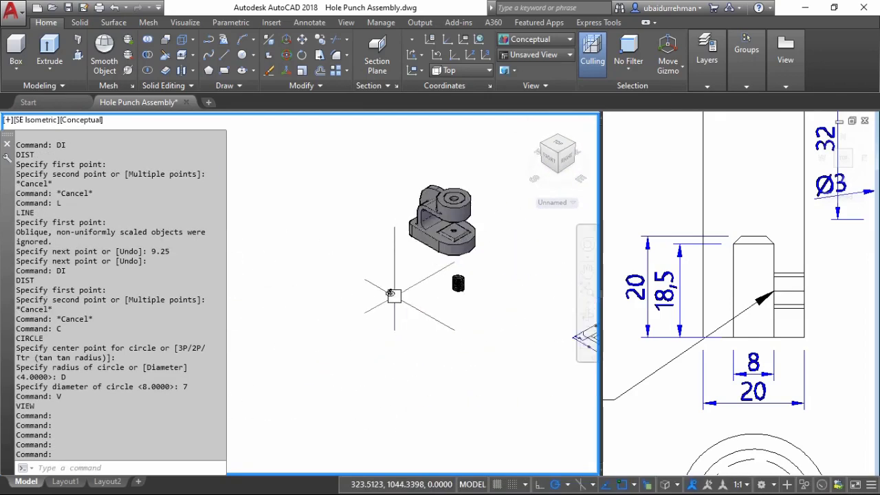
{"action": "scroll", "coordinate": [472, 251], "scroll_direction": "up", "scroll_amount": 5}
{"action": "left_click", "coordinate": [408, 280]}
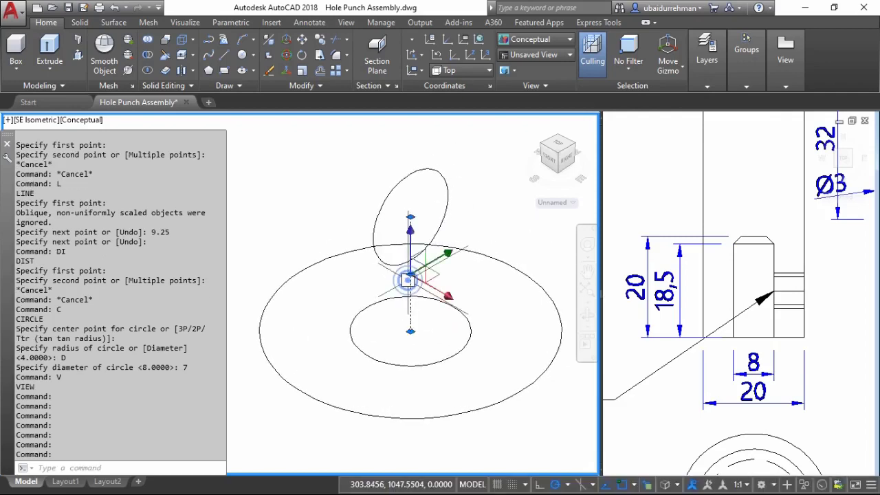
{"action": "key", "text": "Delete"}
{"action": "scroll", "coordinate": [342, 292], "scroll_direction": "down", "scroll_amount": 2}
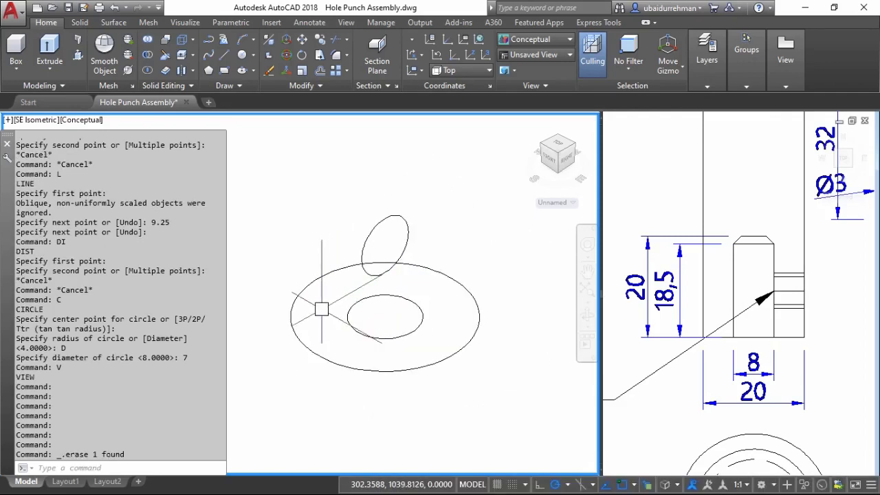
Copy the 8-diameter inner circle 18.5 units straight up along Z
{"action": "left_click", "coordinate": [761, 274]}
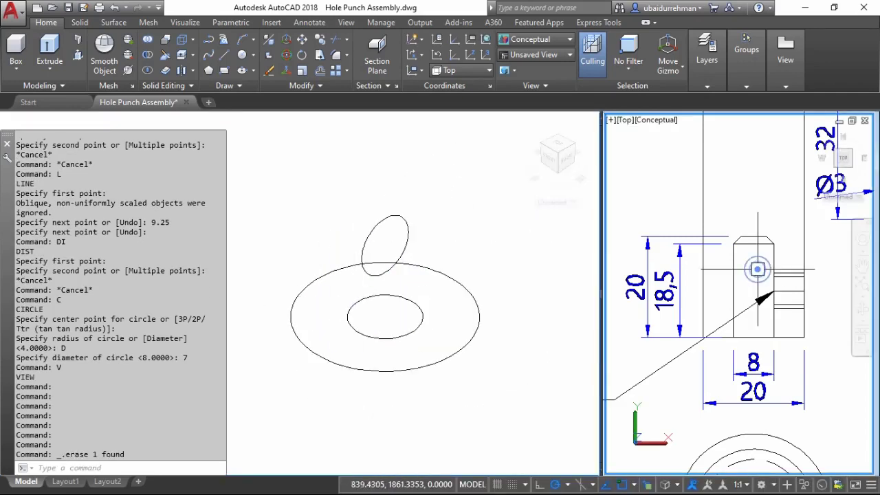
{"action": "left_click", "coordinate": [393, 318]}
{"action": "left_click", "coordinate": [362, 329]}
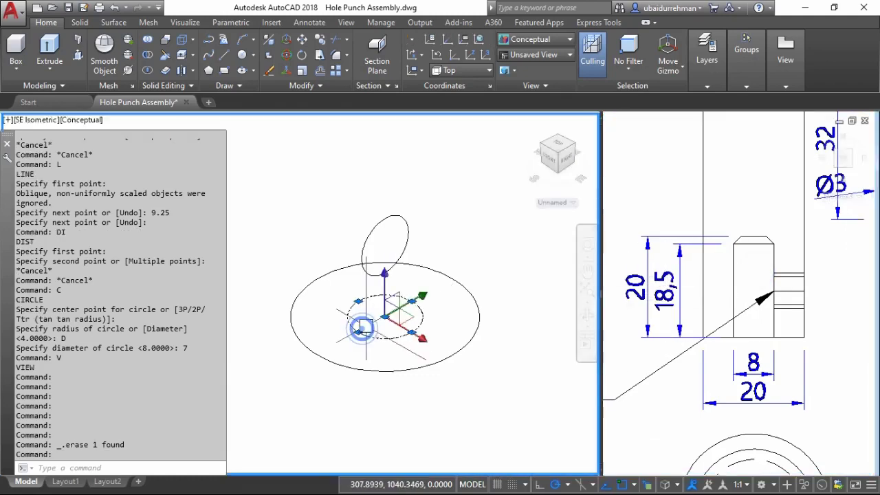
{"action": "type", "text": "Co"}
{"action": "key", "text": "Return"}
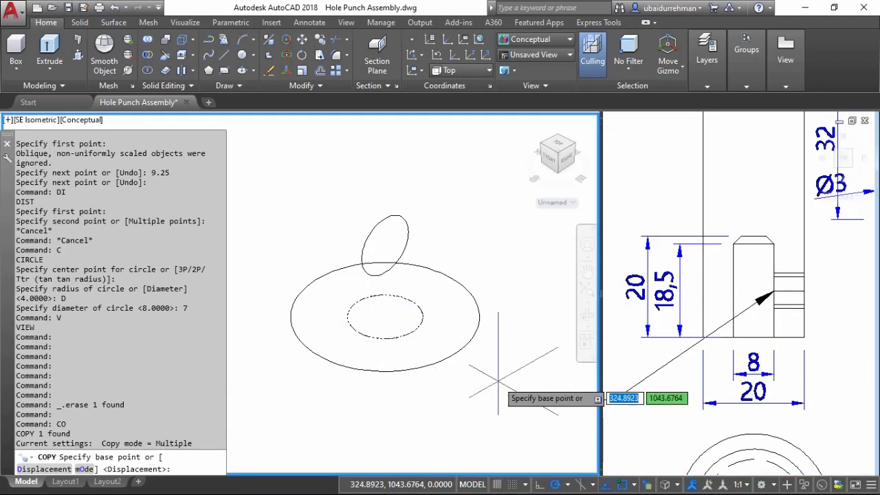
{"action": "left_click", "coordinate": [498, 377]}
{"action": "type", "text": "18.5"}
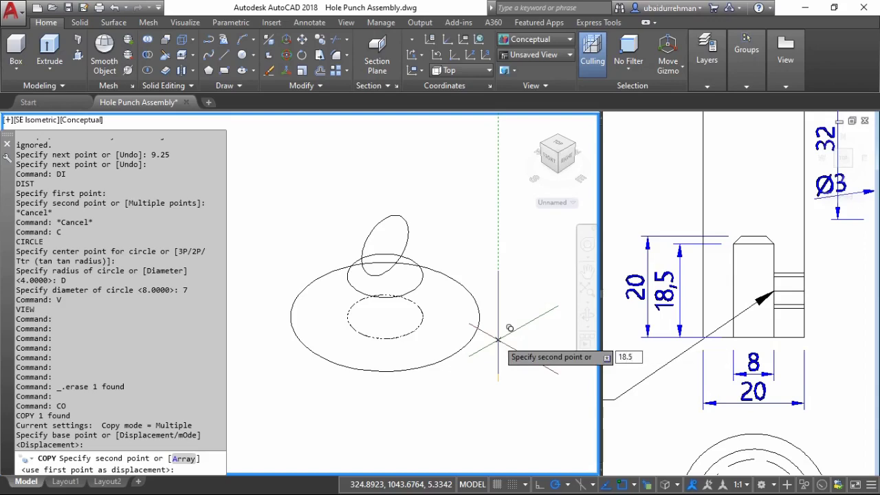
{"action": "key", "text": "Return"}
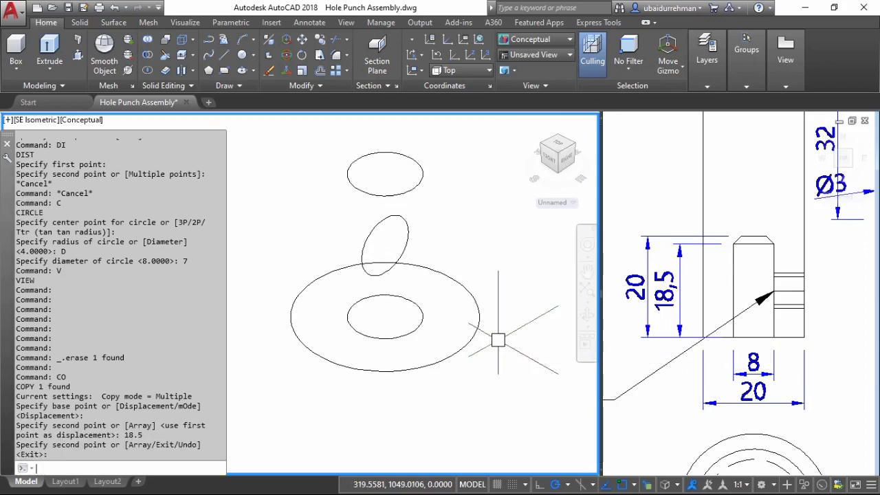
{"action": "key", "text": "Return"}
Extrude the copied top circle 1.5 high with a 45° taper angle
{"action": "type", "text": "xt"}
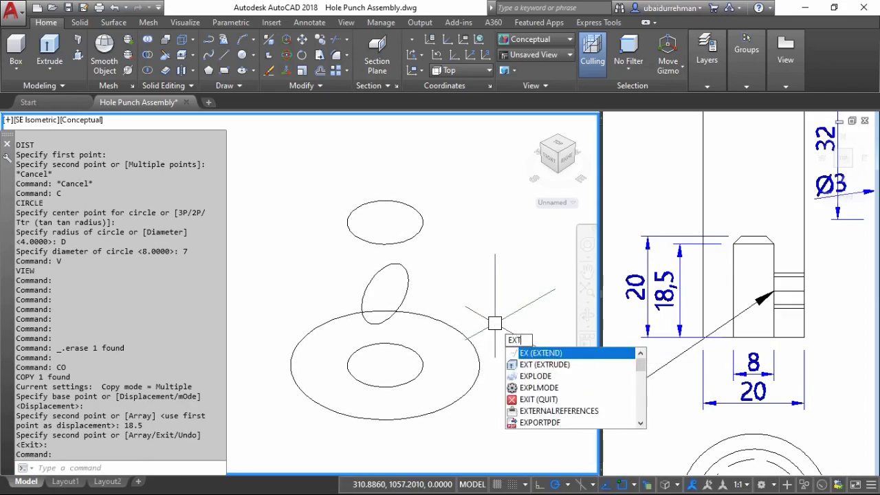
{"action": "key", "text": "Return"}
{"action": "left_click", "coordinate": [420, 231]}
{"action": "key", "text": "Return"}
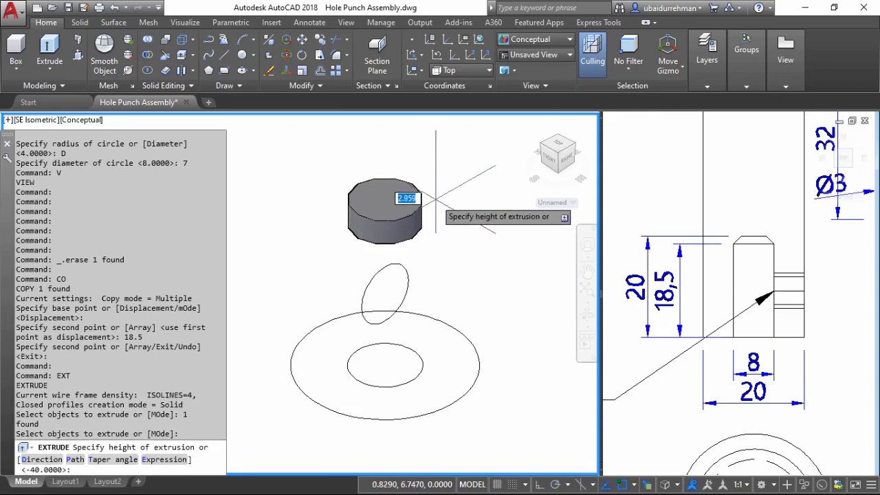
{"action": "type", "text": "T"}
{"action": "key", "text": "Return"}
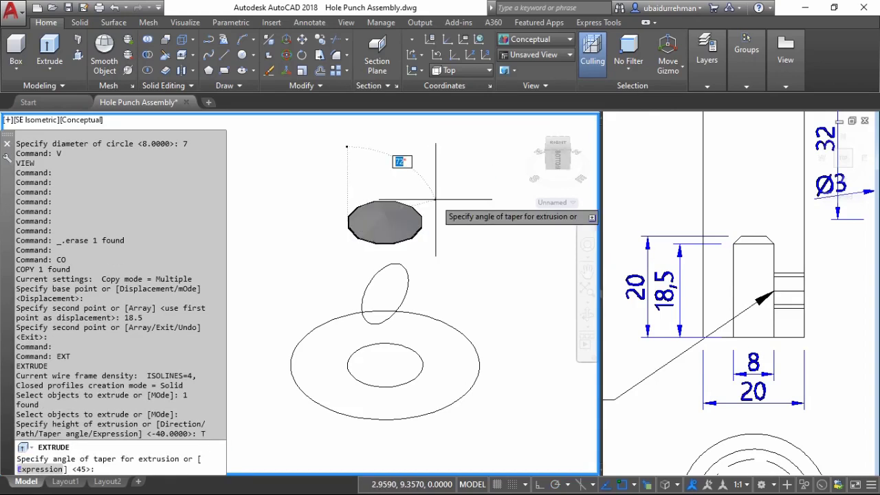
{"action": "key", "text": "Return"}
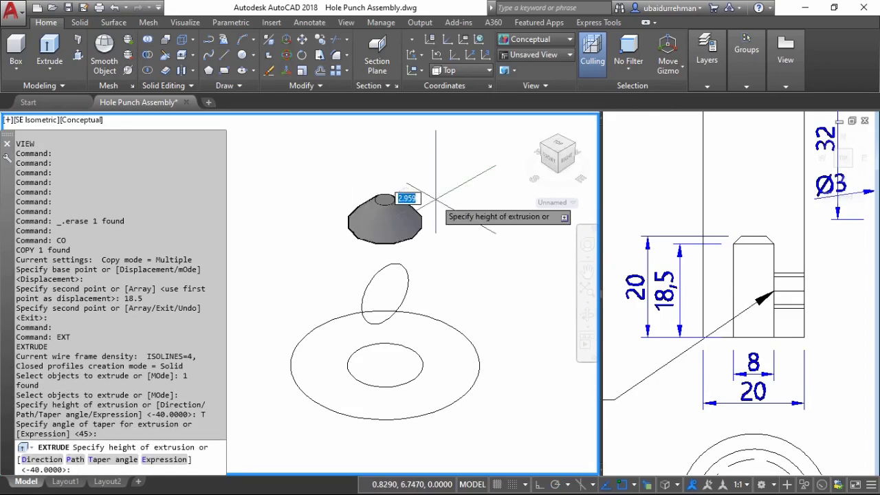
{"action": "key", "text": "Return"}
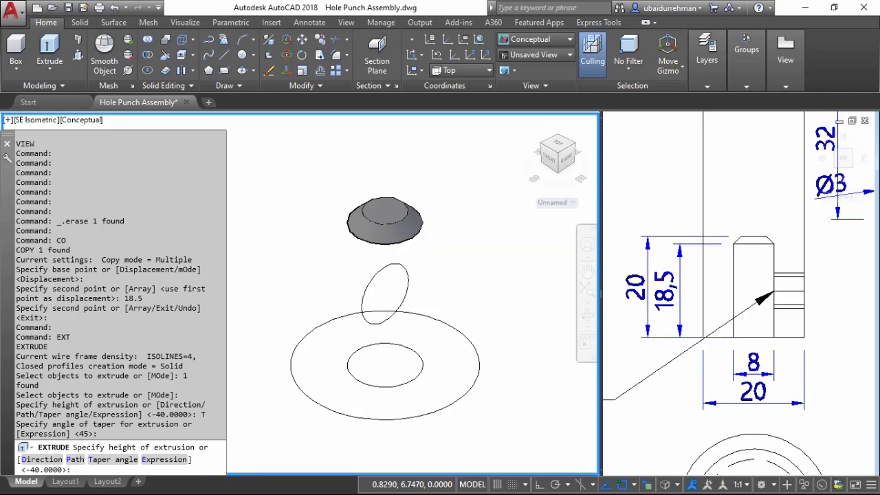
{"action": "type", "text": "1.5"}
Extrude the upright 7-diameter circle into a long horizontal cylinder
{"action": "key", "text": "Return"}
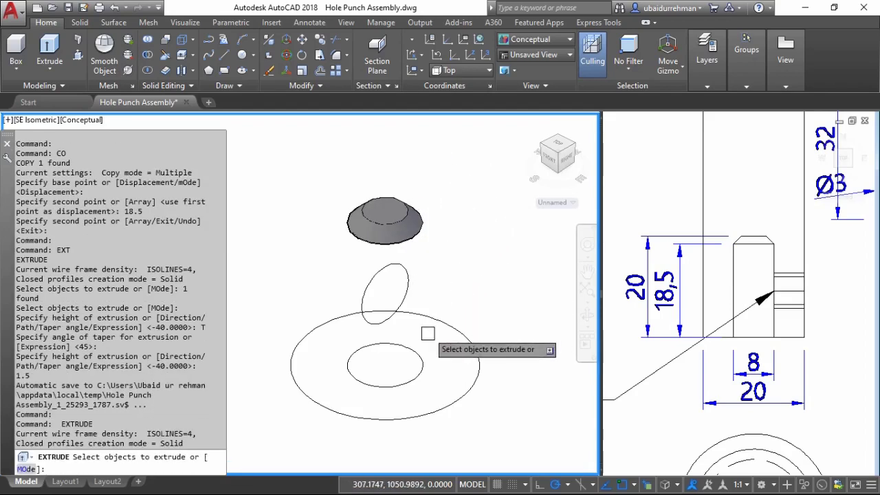
{"action": "left_click", "coordinate": [419, 352]}
{"action": "key", "text": "Return"}
{"action": "key", "text": "Escape"}
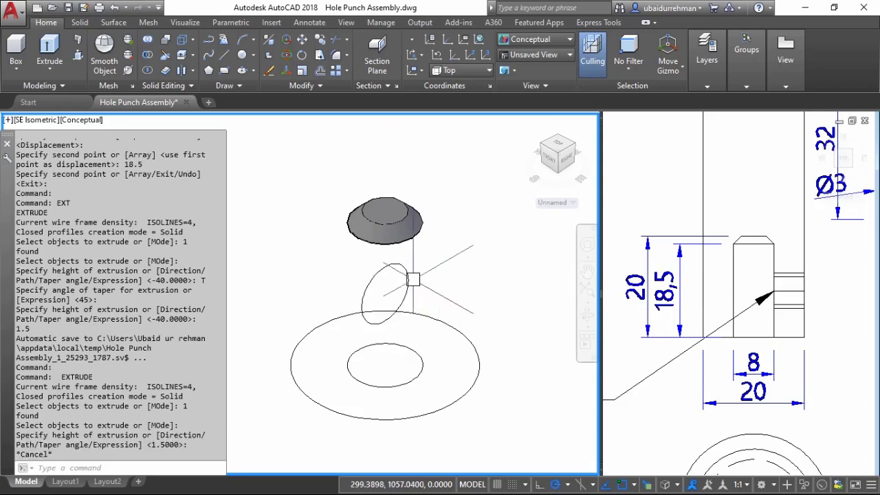
{"action": "key", "text": "Return"}
{"action": "left_click", "coordinate": [387, 263]}
{"action": "key", "text": "Return"}
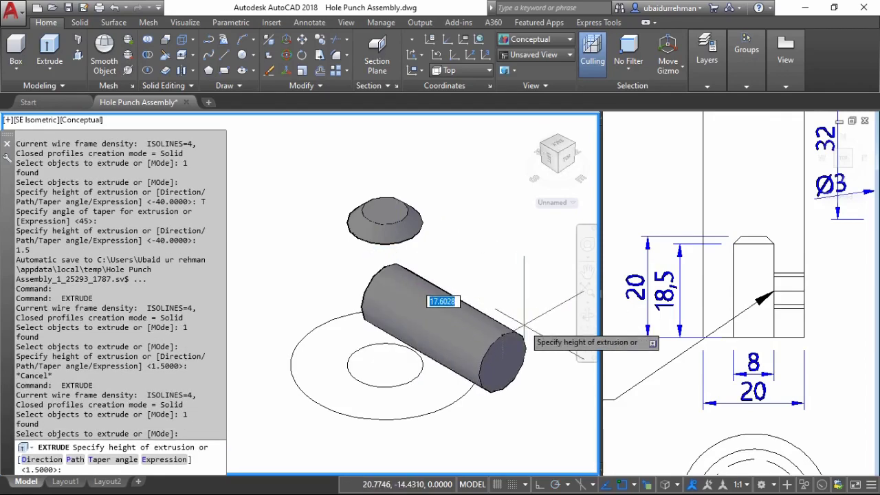
{"action": "left_click", "coordinate": [526, 320]}
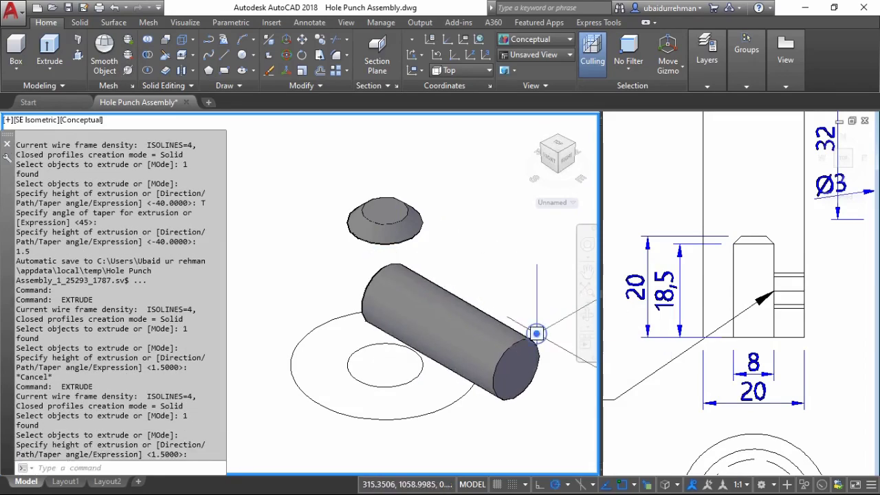
Select the small inner circle for an upward extrusion
{"action": "key", "text": "Return"}
{"action": "left_click", "coordinate": [347, 363]}
{"action": "key", "text": "Return"}
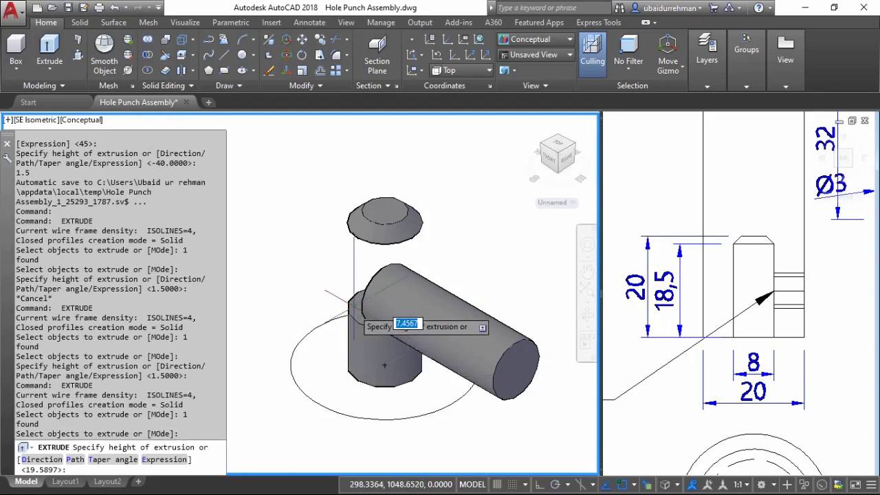
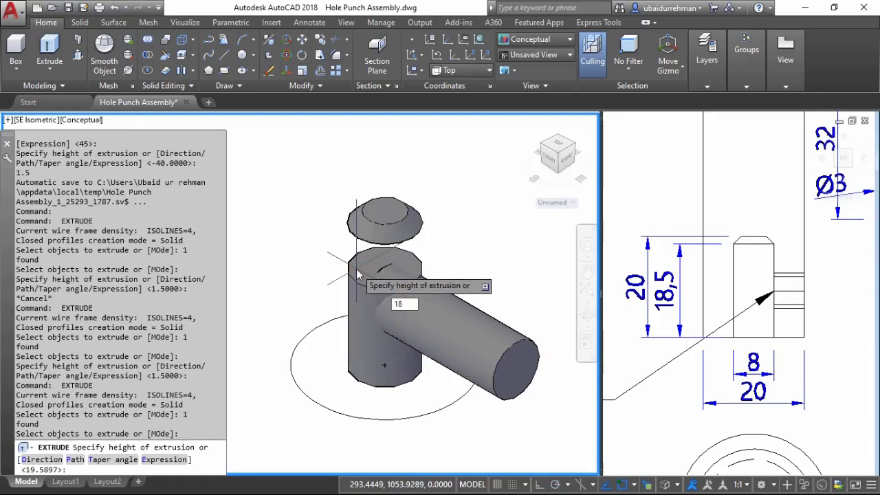
Extrude the post 18.5 high and union it with its cap and the horizontal cylinder
{"action": "type", "text": "5"}
{"action": "key", "text": "Return"}
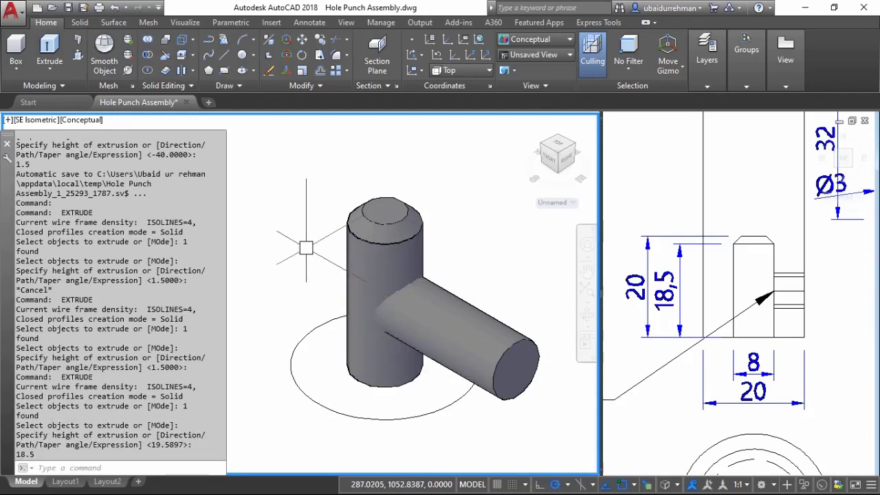
{"action": "type", "text": "UNION"}
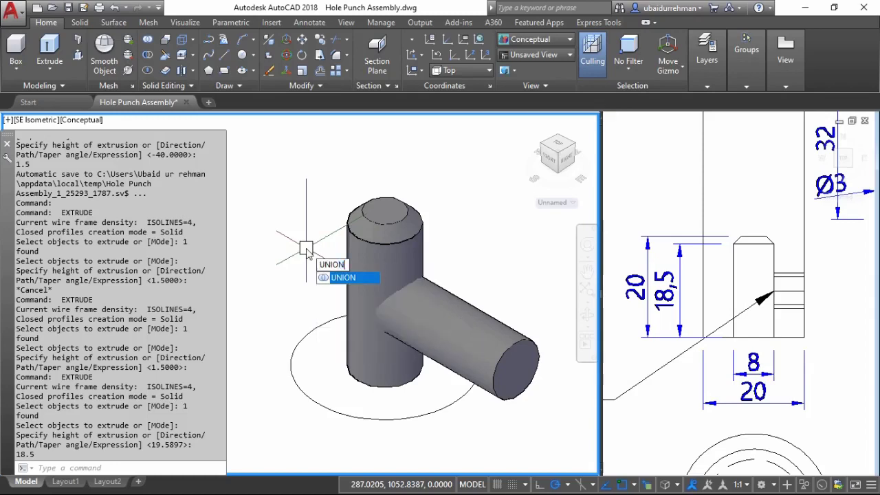
{"action": "key", "text": "Return"}
{"action": "left_click", "coordinate": [486, 180]}
{"action": "left_click", "coordinate": [296, 386]}
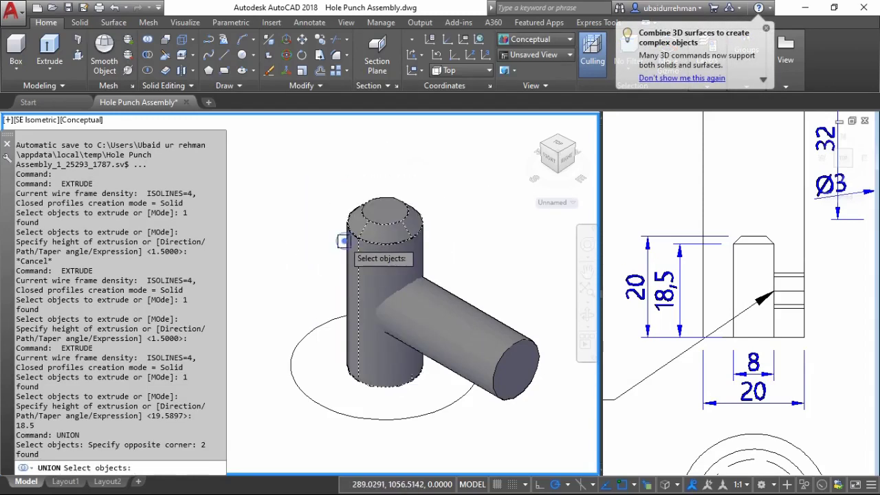
{"action": "left_click", "coordinate": [524, 354]}
{"action": "key", "text": "Return"}
Start a distance check at the pin top in the Top viewport, then reactivate the isometric view
{"action": "scroll", "coordinate": [404, 369], "scroll_direction": "down", "scroll_amount": 5}
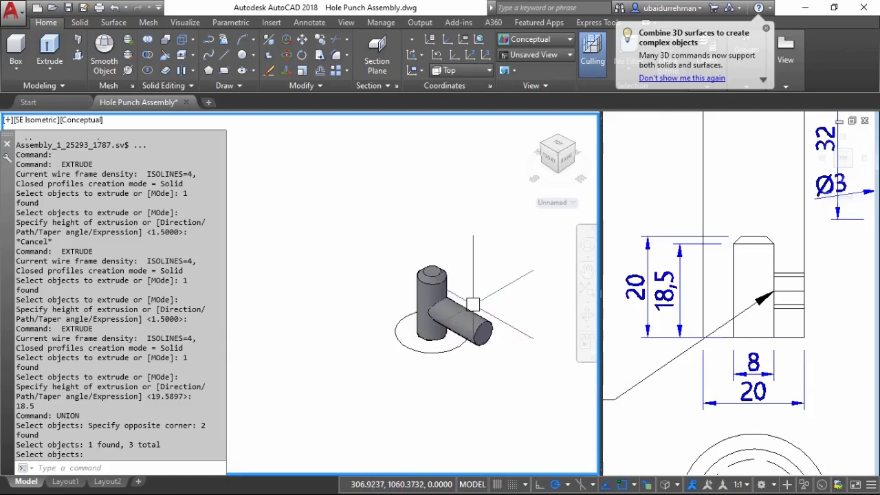
{"action": "left_click", "coordinate": [686, 274]}
{"action": "scroll", "coordinate": [686, 273], "scroll_direction": "down", "scroll_amount": 5}
{"action": "middle_click_drag", "start_coordinate": [685, 274], "coordinate": [636, 313]}
{"action": "scroll", "coordinate": [650, 303], "scroll_direction": "up", "scroll_amount": 3}
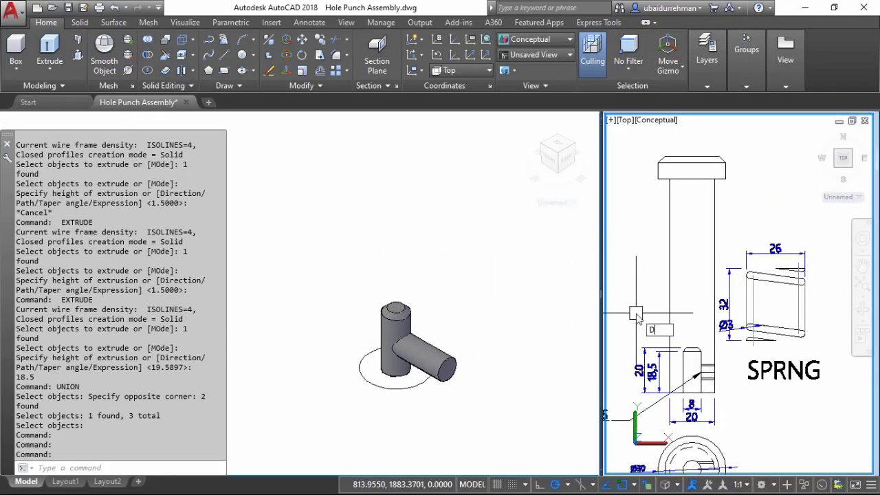
{"action": "type", "text": "I"}
{"action": "key", "text": "Return"}
{"action": "left_click", "coordinate": [669, 179]}
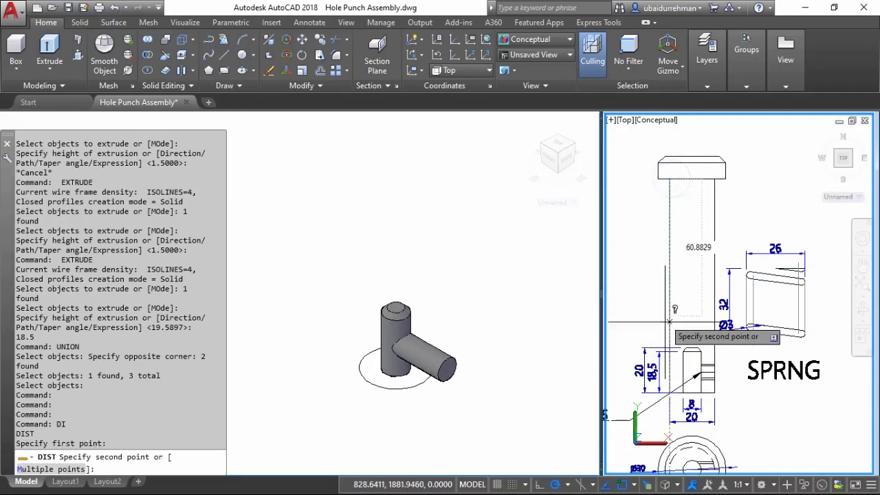
{"action": "key", "text": "Escape"}
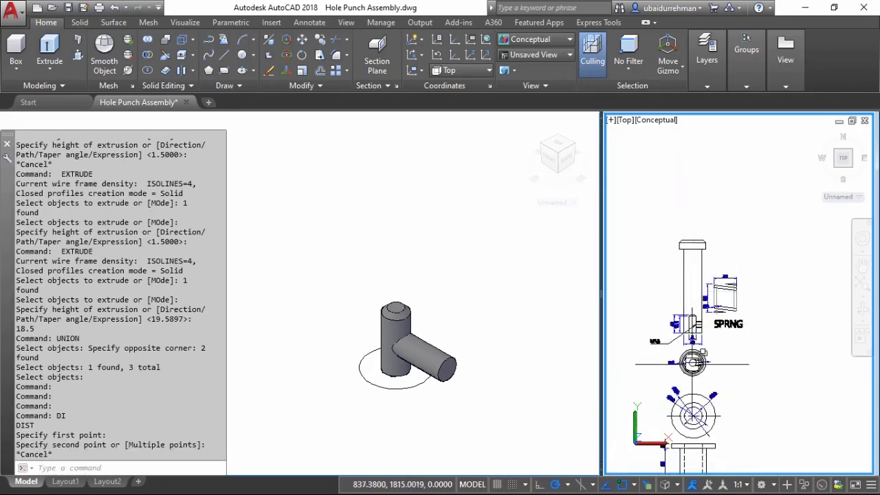
{"action": "middle_click_drag", "start_coordinate": [669, 394], "coordinate": [708, 219]}
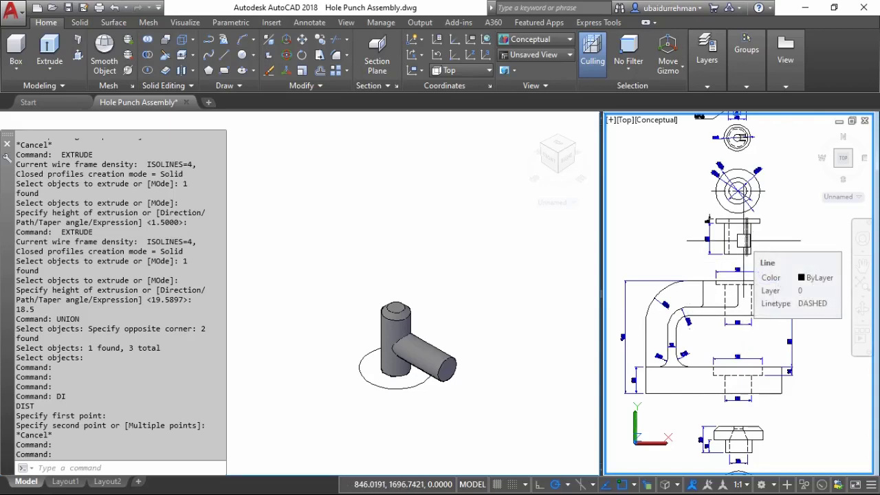
{"action": "left_click", "coordinate": [499, 368]}
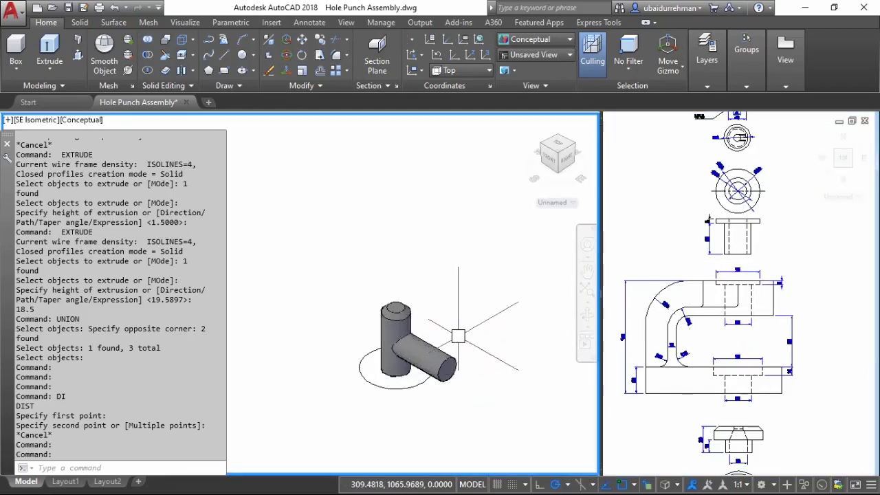
Extrude the base circle 95 units into a tall pin
{"action": "type", "text": "EXT"}
{"action": "key", "text": "Return"}
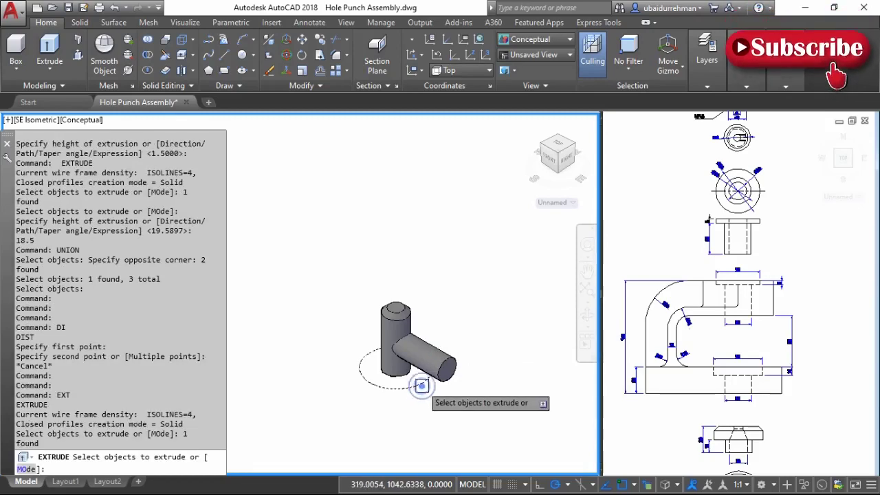
{"action": "left_click", "coordinate": [418, 385]}
{"action": "key", "text": "Return"}
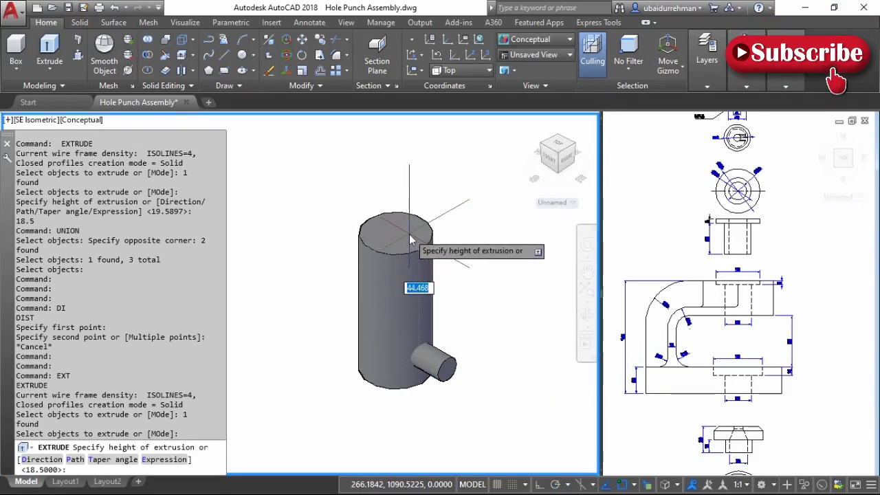
{"action": "type", "text": "95"}
{"action": "key", "text": "Return"}
{"action": "scroll", "coordinate": [448, 293], "scroll_direction": "down", "scroll_amount": 2}
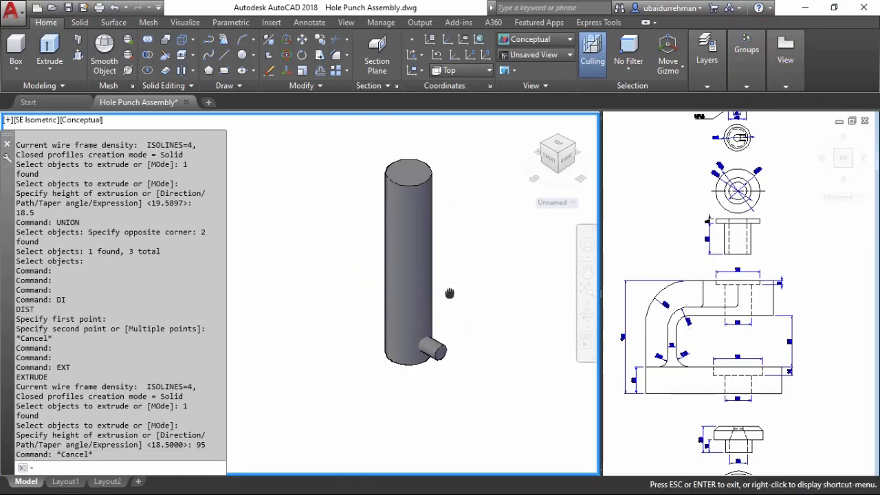
{"action": "middle_click_drag", "start_coordinate": [449, 293], "coordinate": [447, 299]}
Subtract the small cylinder from the tall pin to cut the cross hole
{"action": "type", "text": "su"}
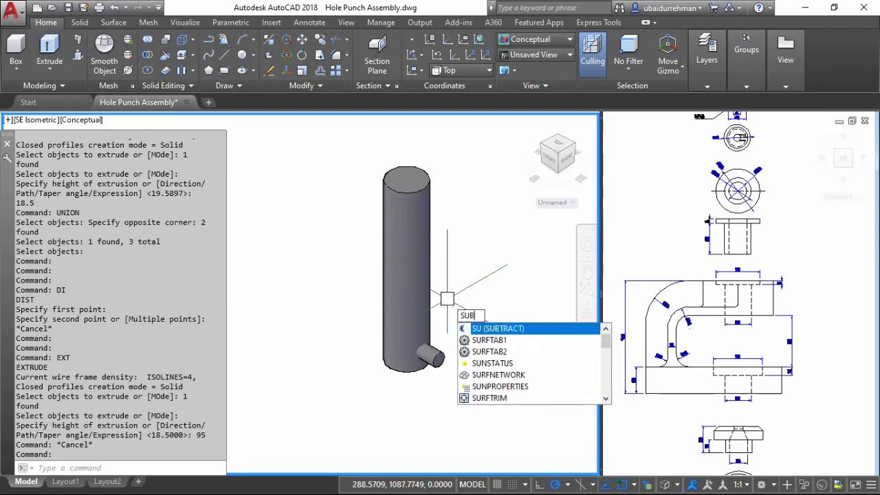
{"action": "key", "text": "Return"}
{"action": "left_click", "coordinate": [425, 303]}
{"action": "key", "text": "Return"}
{"action": "left_click", "coordinate": [448, 353]}
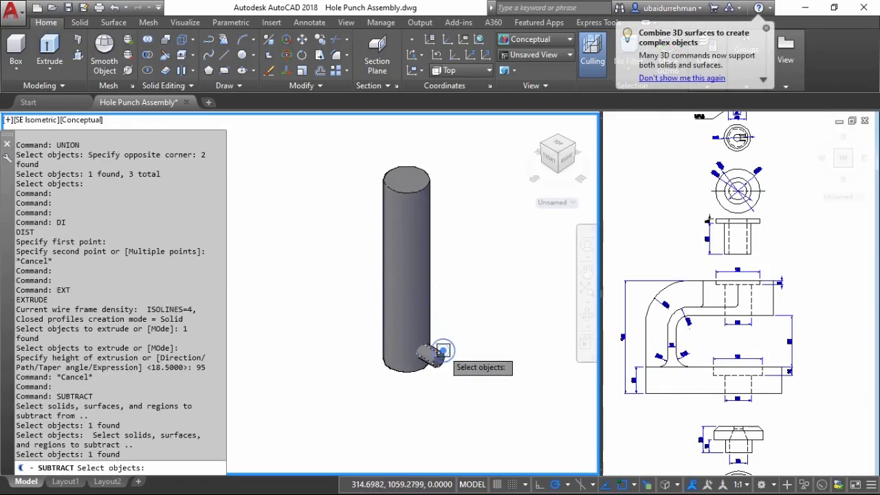
{"action": "scroll", "coordinate": [430, 361], "scroll_direction": "up", "scroll_amount": 5}
{"action": "key", "text": "Return"}
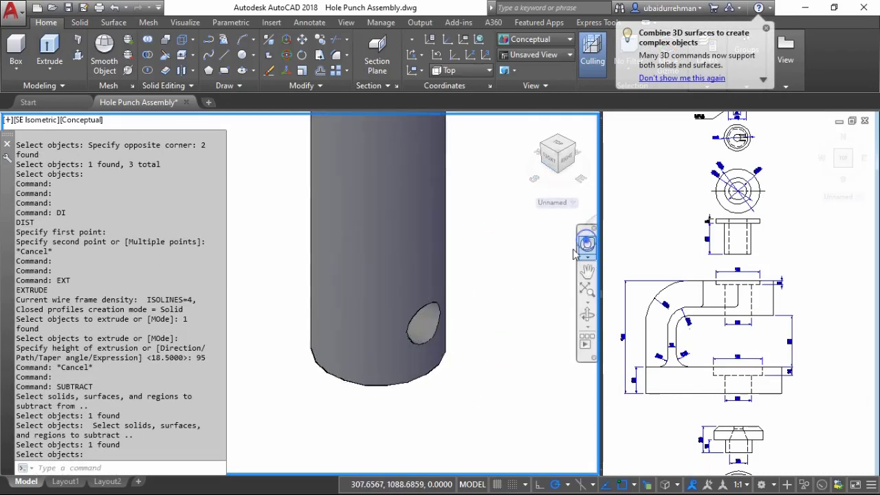
Orbit with the SteeringWheel to inspect the cross hole at the pin's bottom
{"action": "left_click", "coordinate": [587, 244]}
{"action": "mouse_move", "coordinate": [480, 291]}
{"action": "left_mouse_down"}
{"action": "mouse_move", "coordinate": [473, 265]}
{"action": "mouse_move", "coordinate": [456, 251]}
{"action": "left_mouse_up"}
{"action": "middle_click_drag", "start_coordinate": [456, 252], "coordinate": [458, 321]}
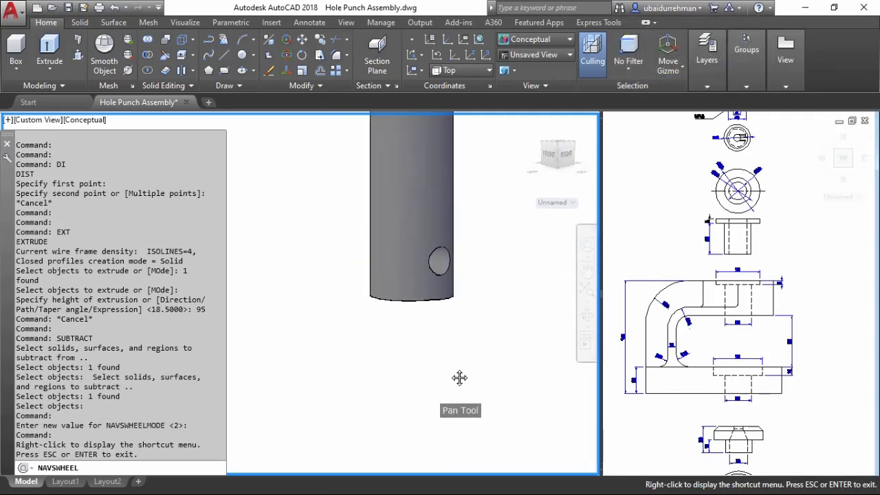
{"action": "mouse_move", "coordinate": [458, 320]}
{"action": "left_mouse_down"}
{"action": "mouse_move", "coordinate": [419, 318]}
{"action": "mouse_move", "coordinate": [423, 280]}
{"action": "mouse_move", "coordinate": [403, 291]}
{"action": "left_mouse_up"}
{"action": "middle_click_drag", "start_coordinate": [403, 291], "coordinate": [464, 346]}
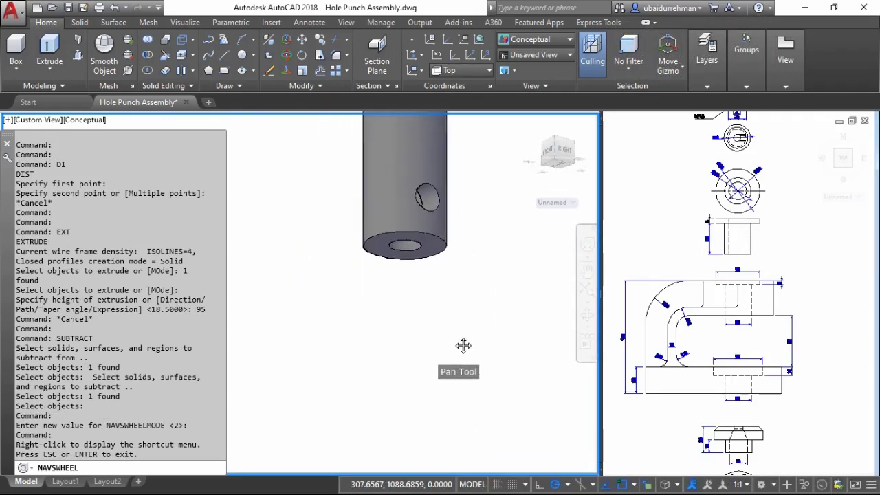
{"action": "scroll", "coordinate": [415, 254], "scroll_direction": "up", "scroll_amount": 3}
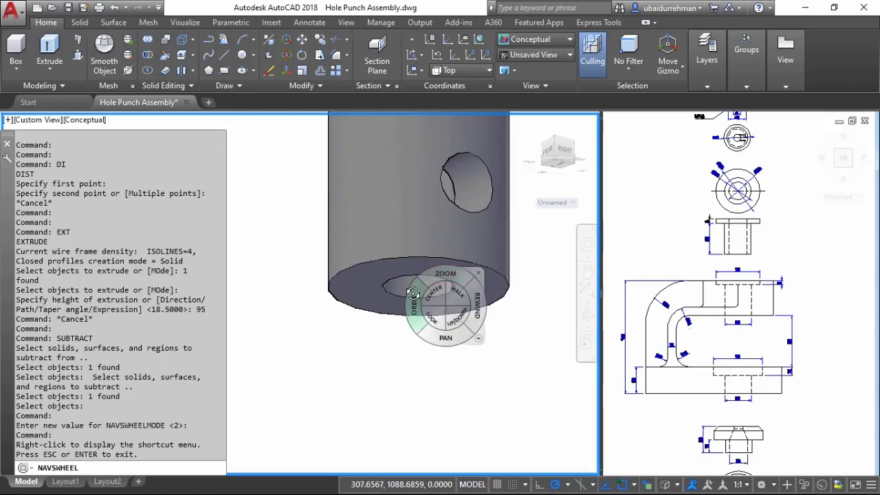
{"action": "mouse_move", "coordinate": [433, 295]}
{"action": "left_mouse_down"}
{"action": "mouse_move", "coordinate": [448, 201]}
{"action": "mouse_move", "coordinate": [392, 210]}
{"action": "mouse_move", "coordinate": [349, 349]}
{"action": "mouse_move", "coordinate": [362, 281]}
{"action": "mouse_move", "coordinate": [379, 255]}
{"action": "mouse_move", "coordinate": [467, 279]}
{"action": "mouse_move", "coordinate": [462, 365]}
{"action": "mouse_move", "coordinate": [462, 295]}
{"action": "left_mouse_up"}
{"action": "key", "text": "Escape"}
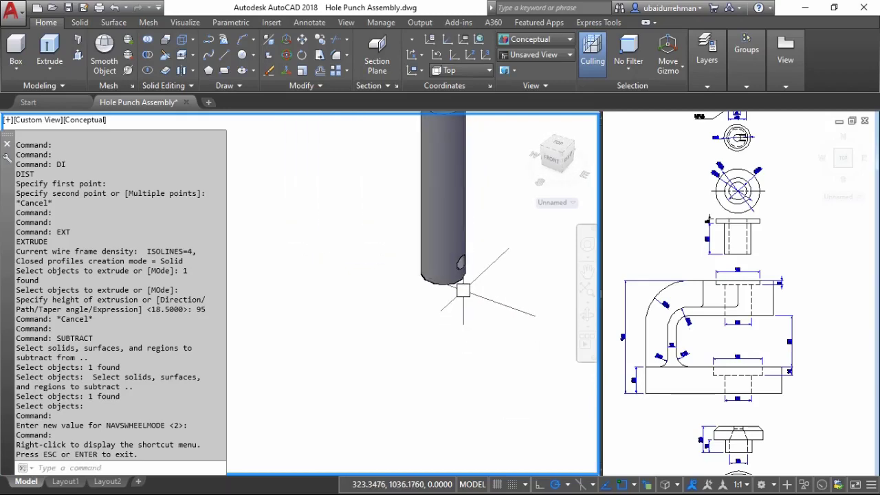
{"action": "scroll", "coordinate": [440, 284], "scroll_direction": "down", "scroll_amount": 5}
{"action": "scroll", "coordinate": [430, 288], "scroll_direction": "up", "scroll_amount": 3}
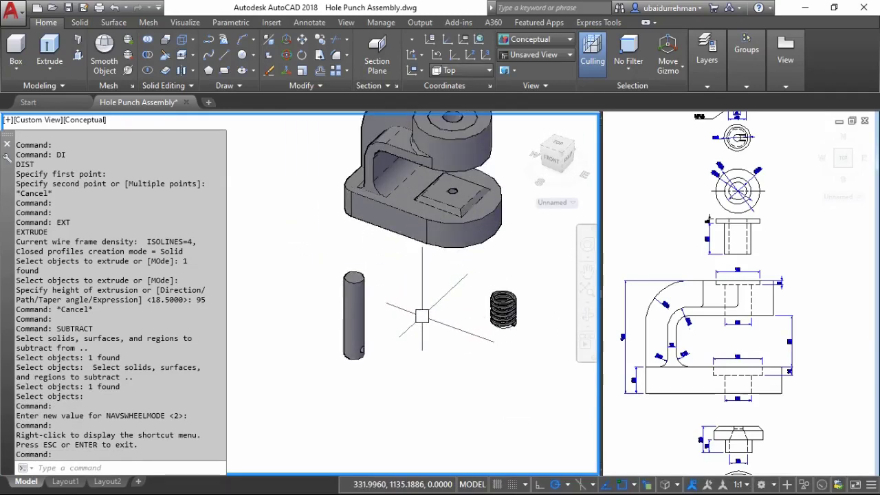
Abandon a rectangle and begin measuring the pin head in the Top viewport
{"action": "type", "text": "REC"}
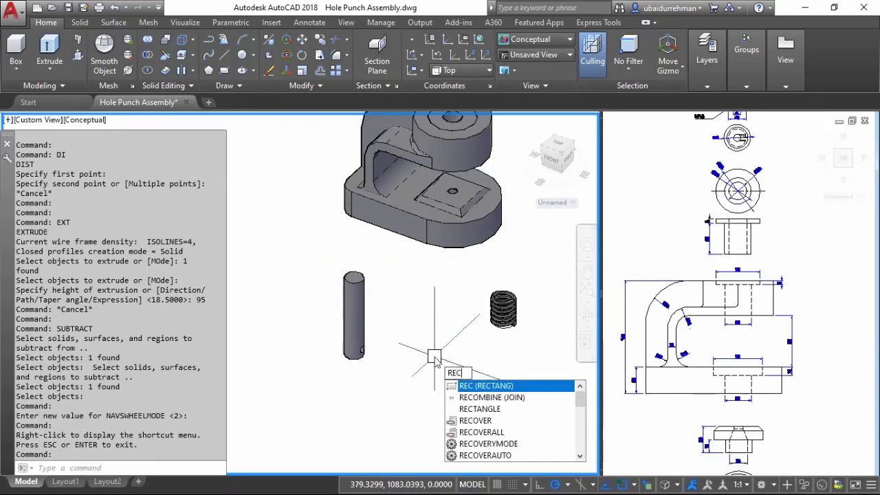
{"action": "key", "text": "Return"}
{"action": "left_click", "coordinate": [423, 349]}
{"action": "key", "text": "Escape"}
{"action": "left_click", "coordinate": [668, 196]}
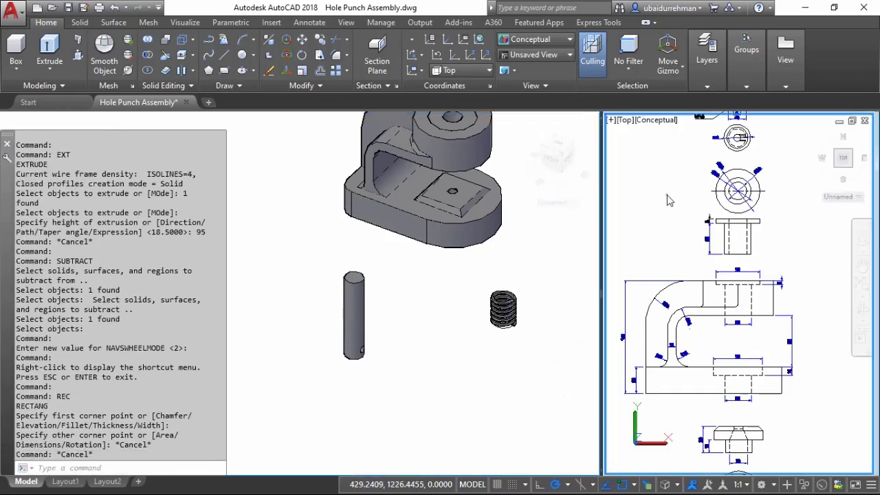
{"action": "middle_click_drag", "start_coordinate": [715, 138], "coordinate": [730, 240]}
{"action": "scroll", "coordinate": [724, 210], "scroll_direction": "up", "scroll_amount": 6}
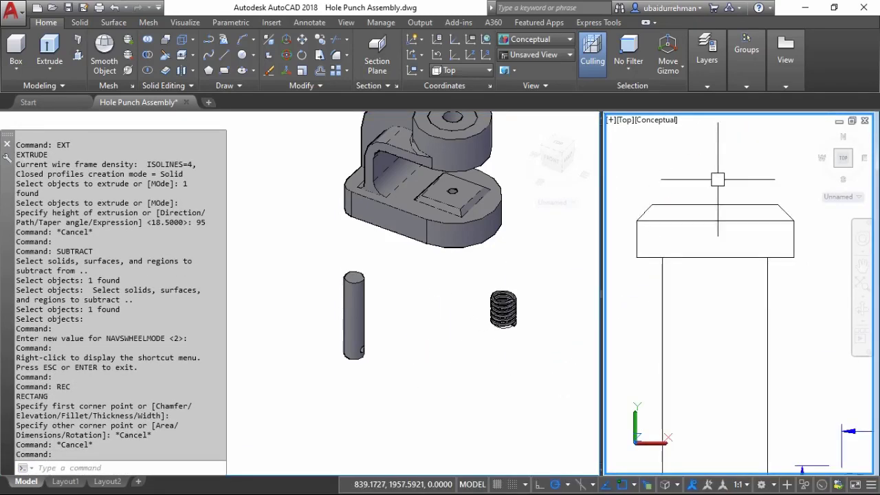
{"action": "type", "text": "DI"}
{"action": "key", "text": "Return"}
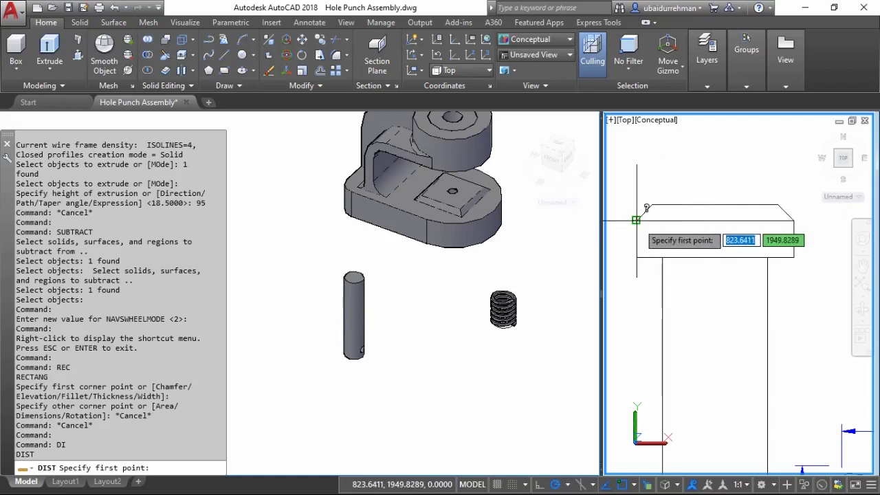
{"action": "left_click", "coordinate": [635, 220]}
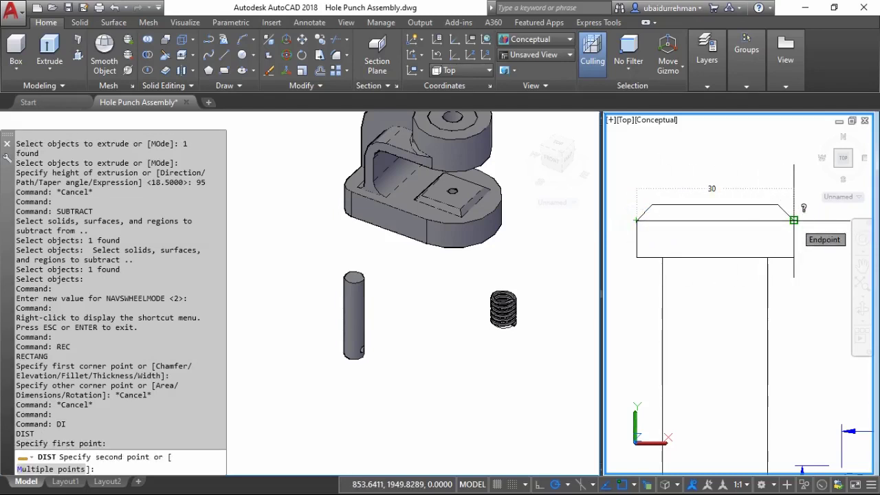
{"action": "key", "text": "Escape"}
{"action": "left_click", "coordinate": [444, 352]}
{"action": "type", "text": "R"}
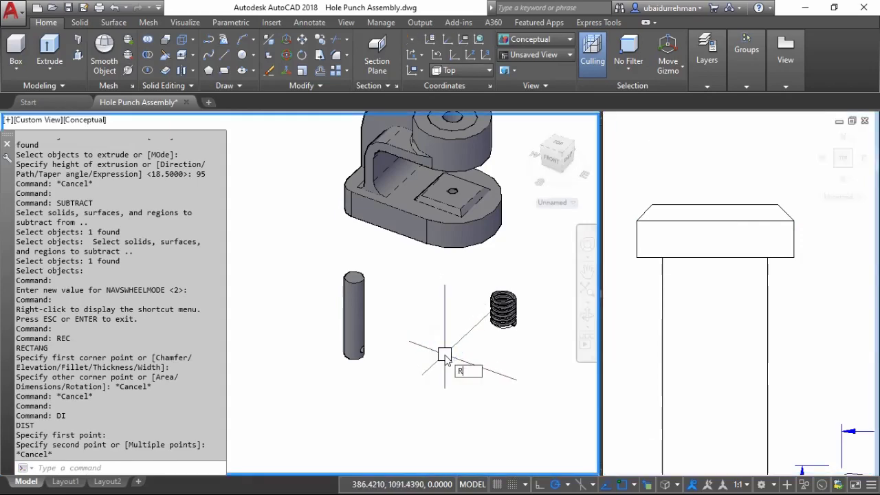
Draw a 30 × 30 square below the spring with a diagonal line across it
{"action": "type", "text": "EC"}
{"action": "key", "text": "Return"}
{"action": "left_click", "coordinate": [436, 346]}
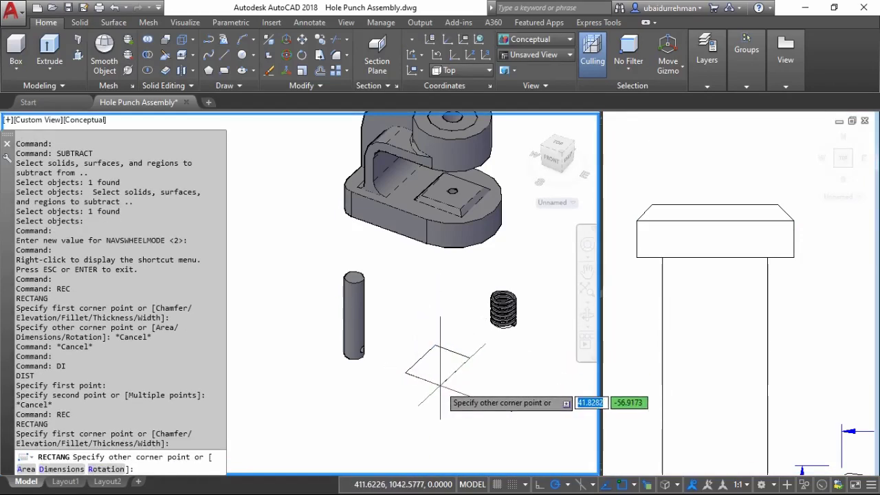
{"action": "type", "text": "D"}
{"action": "key", "text": "Return"}
{"action": "type", "text": "30"}
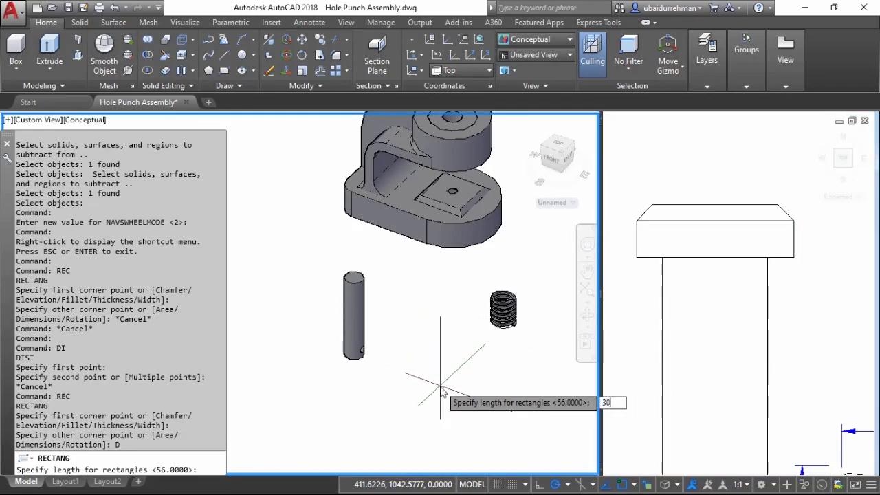
{"action": "key", "text": "Return"}
{"action": "type", "text": "30"}
{"action": "key", "text": "Return"}
{"action": "key", "text": "Escape"}
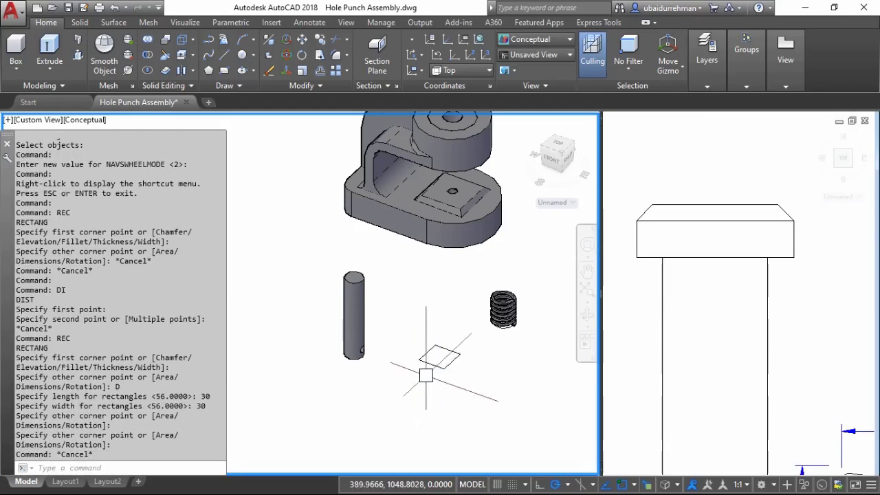
{"action": "scroll", "coordinate": [420, 375], "scroll_direction": "up", "scroll_amount": 3}
{"action": "type", "text": "L"}
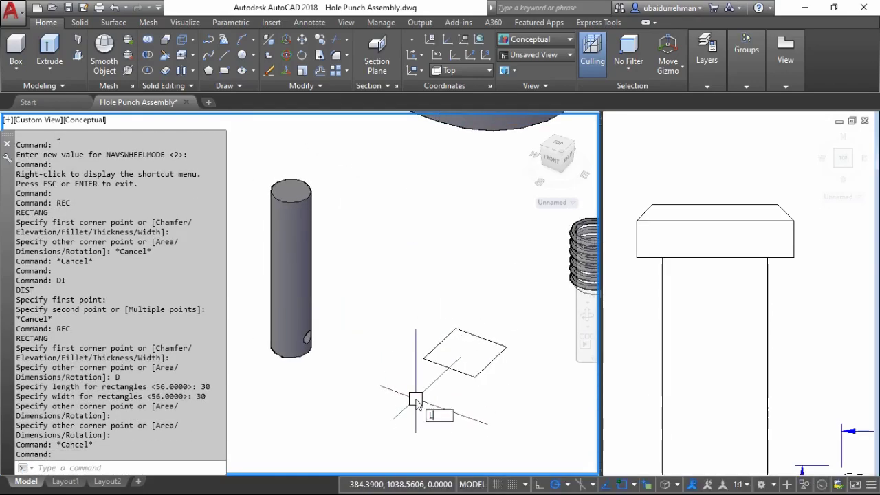
{"action": "key", "text": "Return"}
{"action": "left_click", "coordinate": [424, 358]}
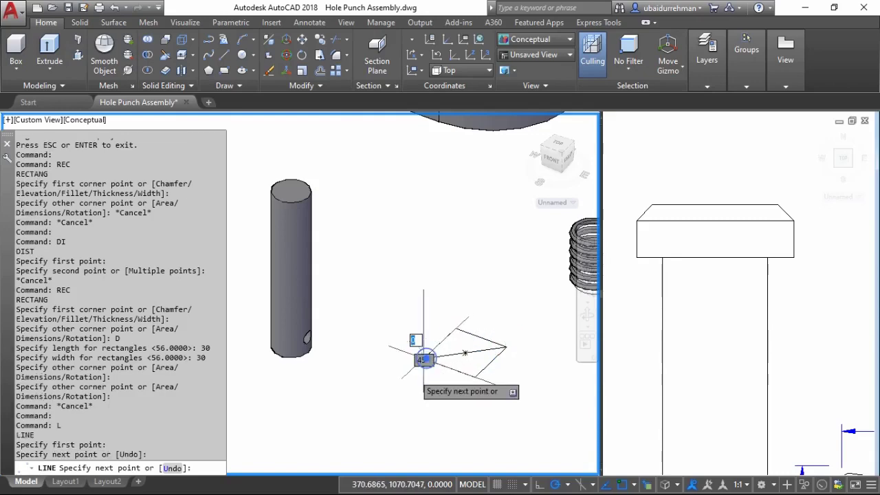
{"action": "key", "text": "Return"}
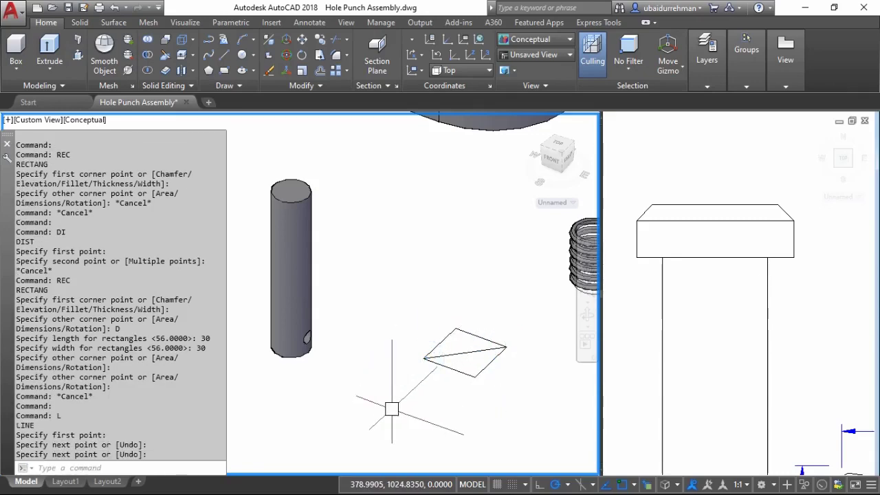
Start copying the square, then begin a distance check in the Top viewport
{"action": "type", "text": "co"}
{"action": "key", "text": "Return"}
{"action": "left_click", "coordinate": [453, 369]}
{"action": "key", "text": "Return"}
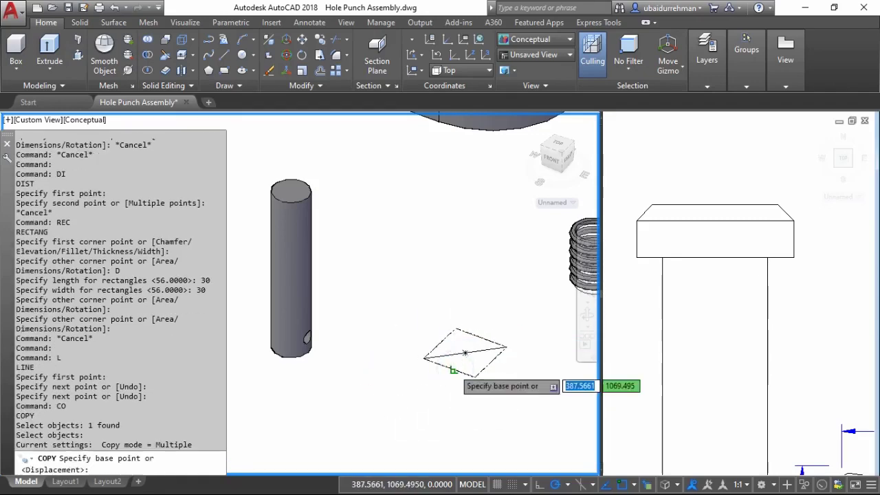
{"action": "left_click", "coordinate": [424, 358]}
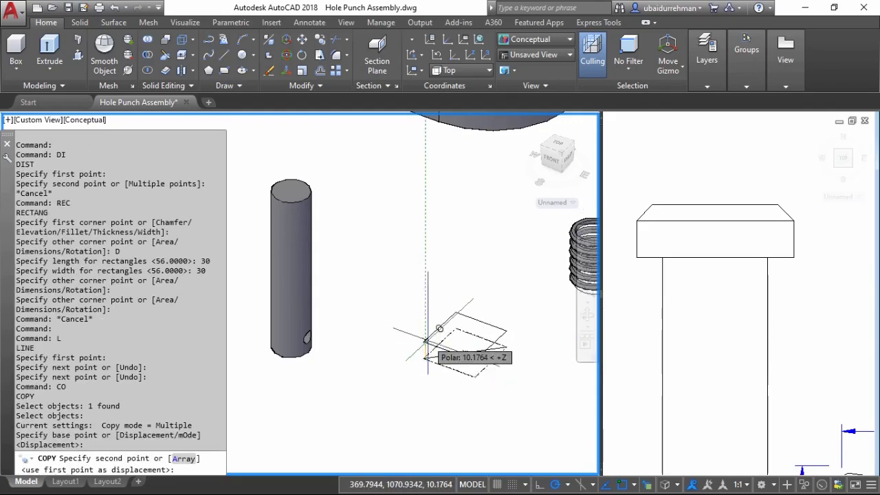
{"action": "left_click", "coordinate": [655, 231]}
{"action": "key", "text": "Escape"}
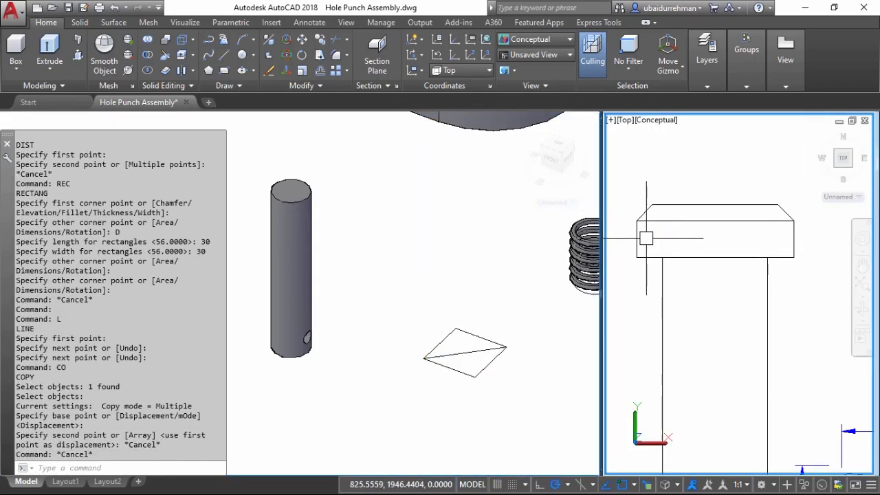
{"action": "type", "text": "i"}
{"action": "key", "text": "Return"}
{"action": "left_click", "coordinate": [637, 222]}
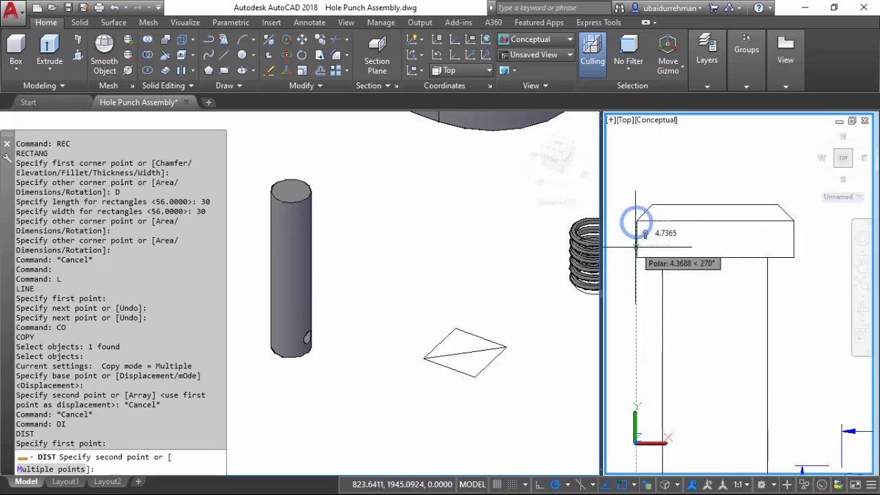
{"action": "key", "text": "Escape"}
{"action": "key", "text": "Escape"}
Copy the square 7 units straight up
{"action": "left_click", "coordinate": [501, 323]}
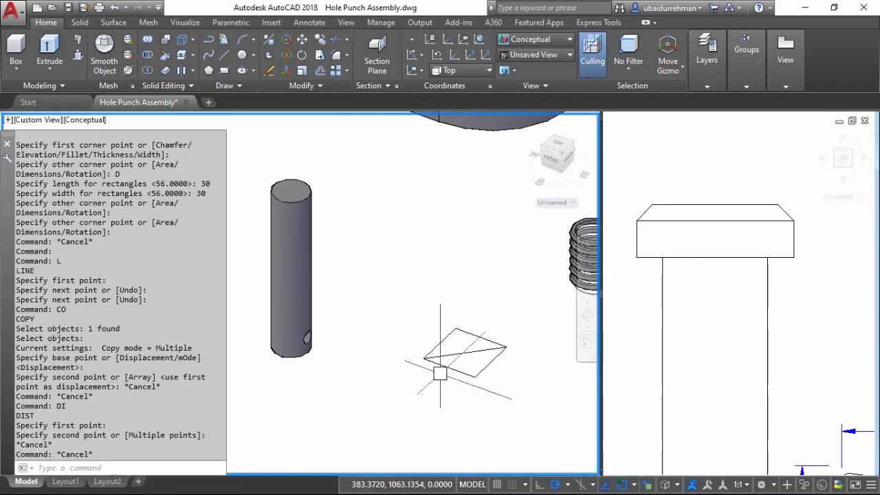
{"action": "left_click", "coordinate": [440, 373]}
{"action": "type", "text": "o"}
{"action": "key", "text": "Return"}
{"action": "left_click", "coordinate": [411, 401]}
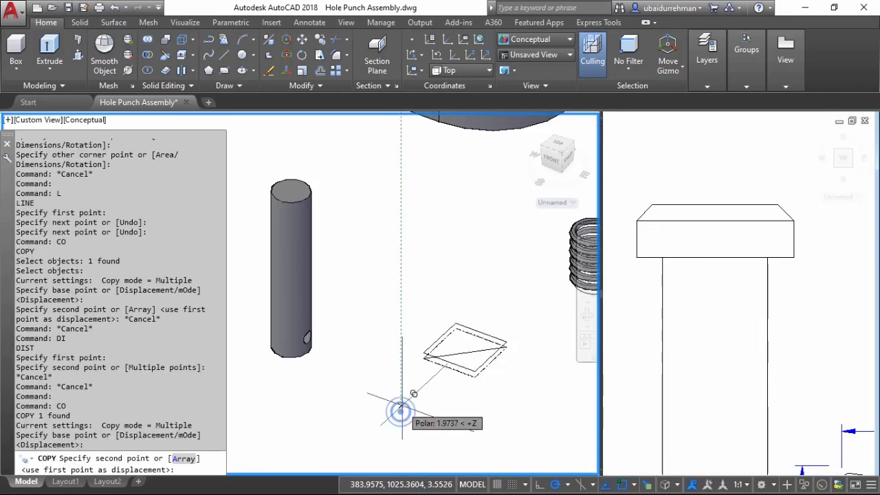
{"action": "type", "text": "7"}
{"action": "key", "text": "Return"}
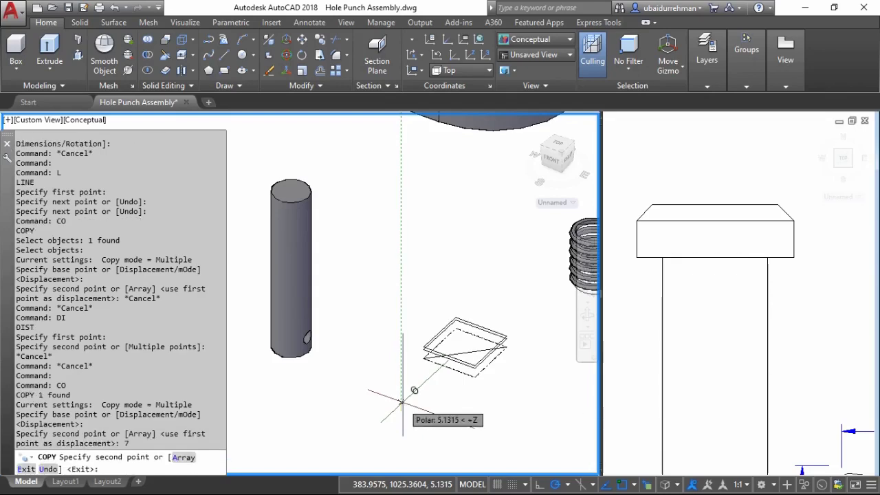
{"action": "key", "text": "Return"}
Measure the spacing between the stacked squares in the Top viewport and orbit to view them
{"action": "left_click", "coordinate": [667, 239]}
{"action": "type", "text": "i"}
{"action": "key", "text": "Return"}
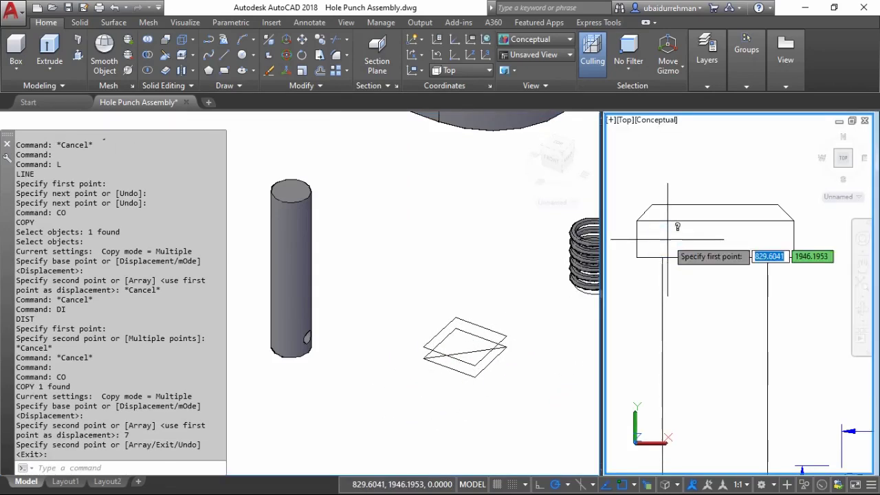
{"action": "left_click", "coordinate": [677, 220]}
{"action": "left_click", "coordinate": [677, 257]}
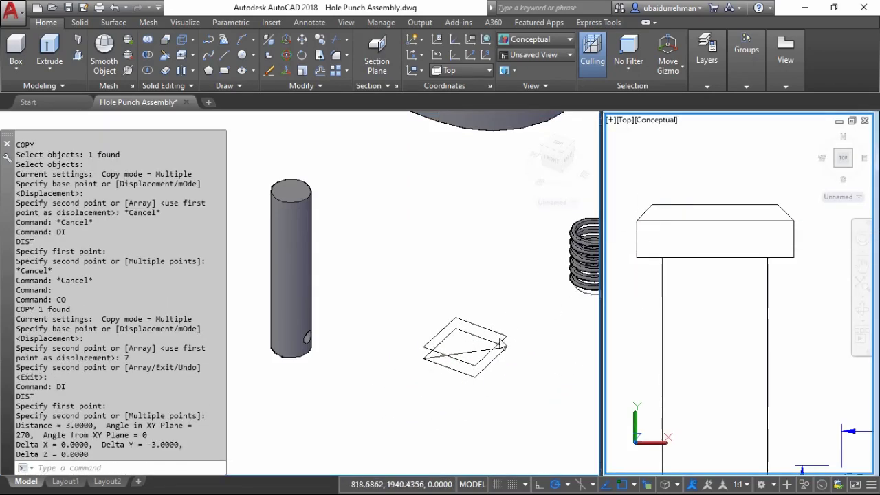
{"action": "key", "text": "Escape"}
{"action": "scroll", "coordinate": [464, 356], "scroll_direction": "up", "scroll_amount": 3}
{"action": "middle_click_drag", "start_coordinate": [464, 355], "coordinate": [402, 350], "text": "shift"}
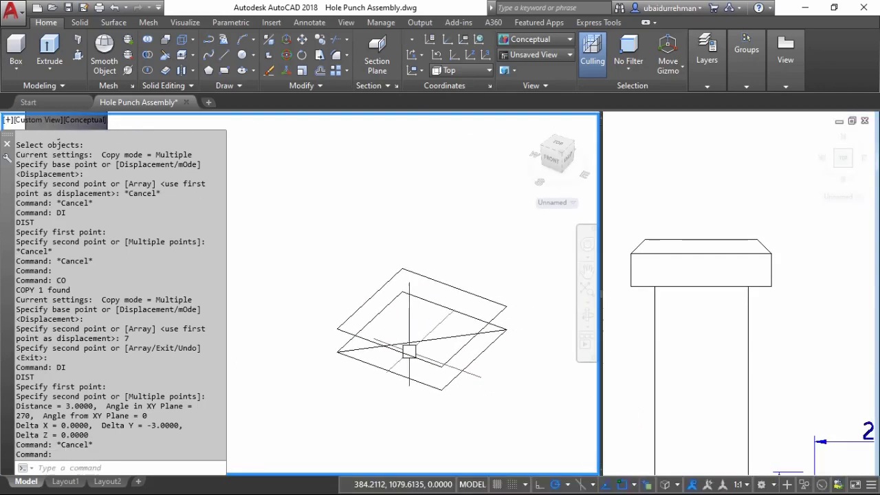
Extrude the upper square 3 high with a 45° taper and extrude the lower square
{"action": "type", "text": "EXT"}
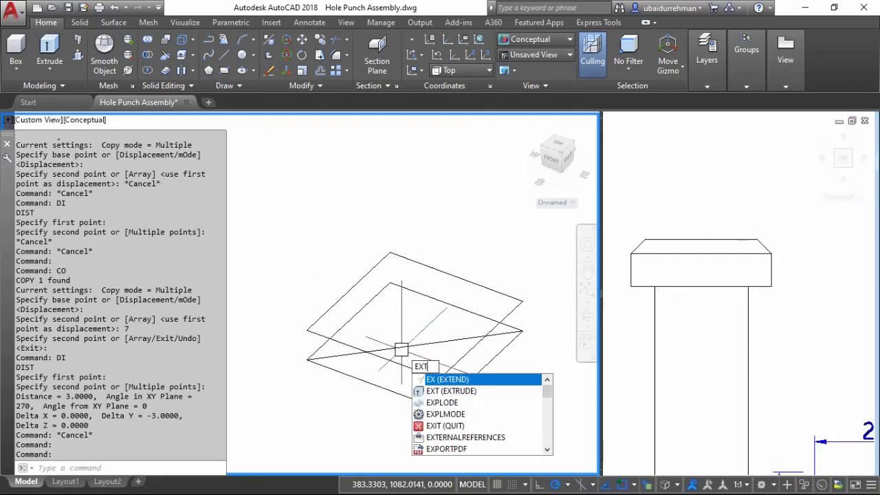
{"action": "key", "text": "Return"}
{"action": "left_click", "coordinate": [397, 373]}
{"action": "key", "text": "Return"}
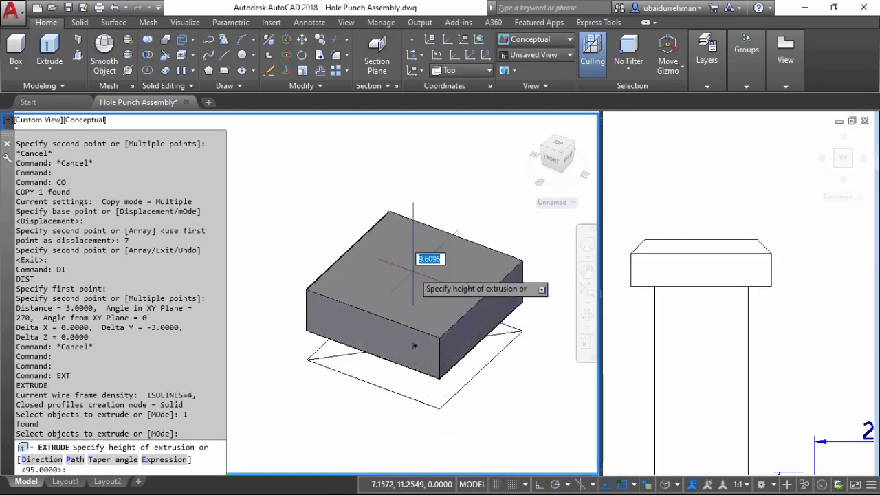
{"action": "type", "text": "T"}
{"action": "key", "text": "Return"}
{"action": "key", "text": "Return"}
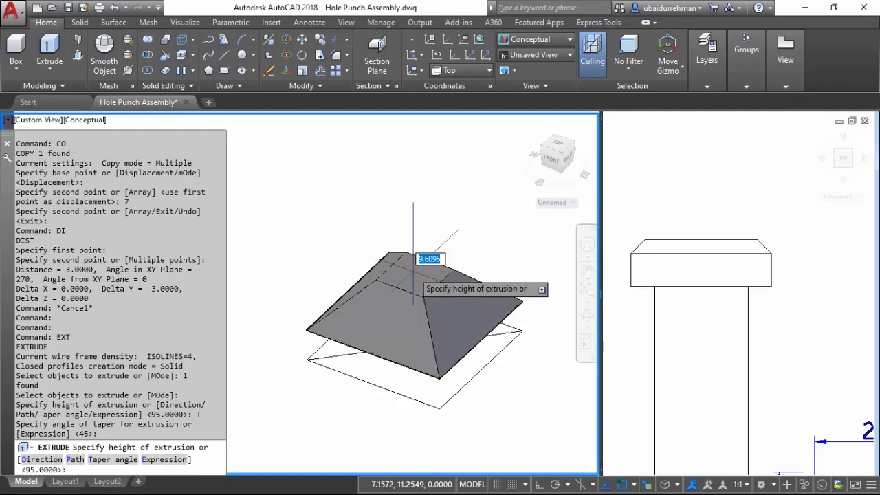
{"action": "type", "text": "3"}
{"action": "key", "text": "Return"}
{"action": "key", "text": "Return"}
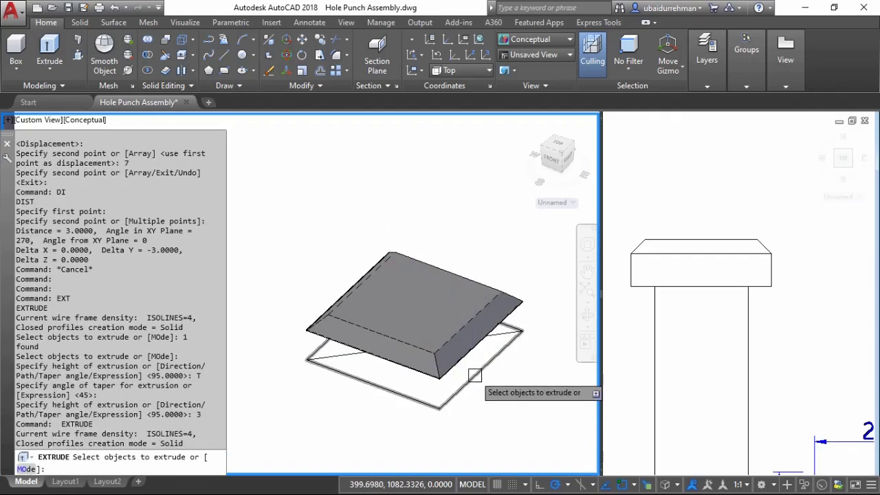
{"action": "left_click", "coordinate": [475, 375]}
{"action": "key", "text": "Return"}
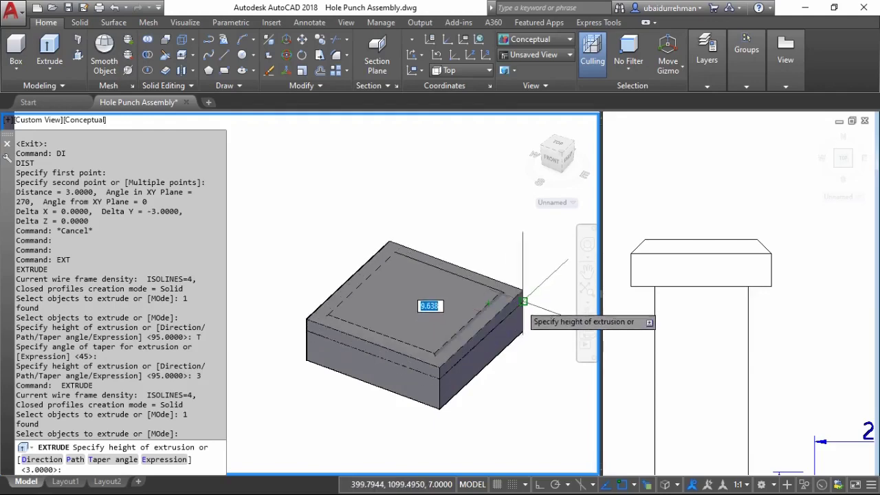
{"action": "key", "text": "Escape"}
{"action": "scroll", "coordinate": [506, 272], "scroll_direction": "down", "scroll_amount": 3}
Union the tapered layer and the base block into one solid
{"action": "type", "text": "uni"}
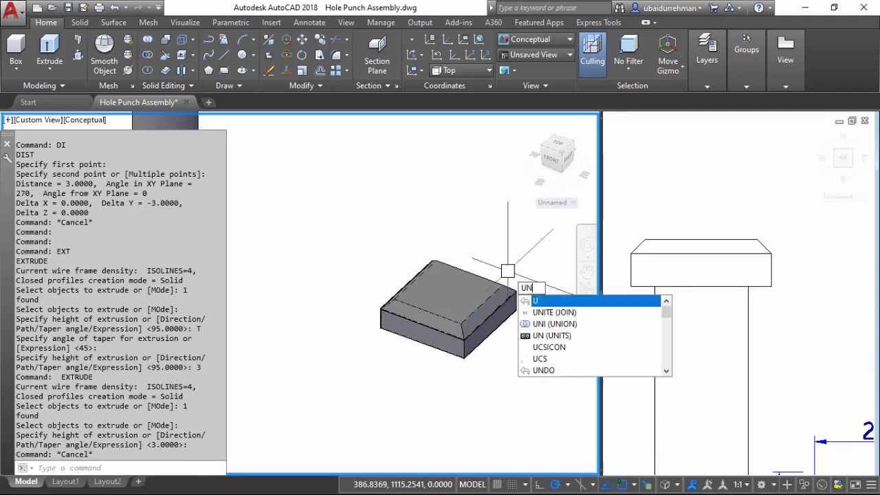
{"action": "type", "text": "on"}
{"action": "key", "text": "Return"}
{"action": "left_click", "coordinate": [507, 278]}
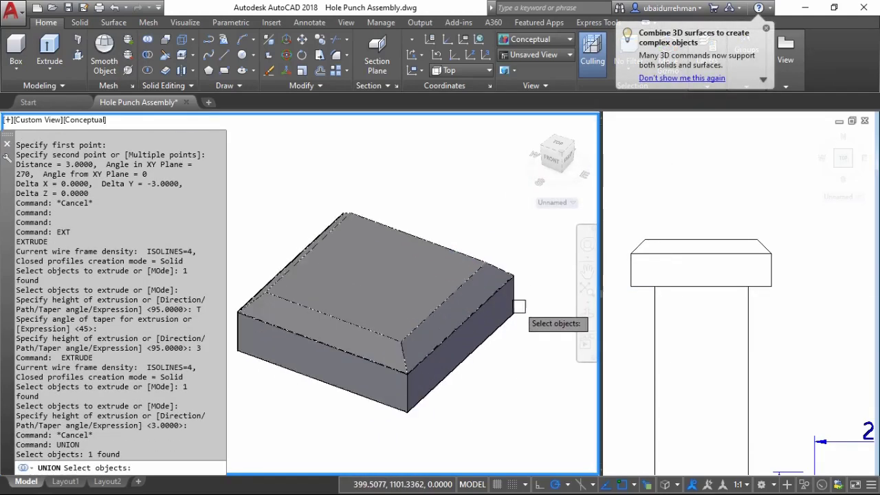
{"action": "left_click", "coordinate": [517, 301]}
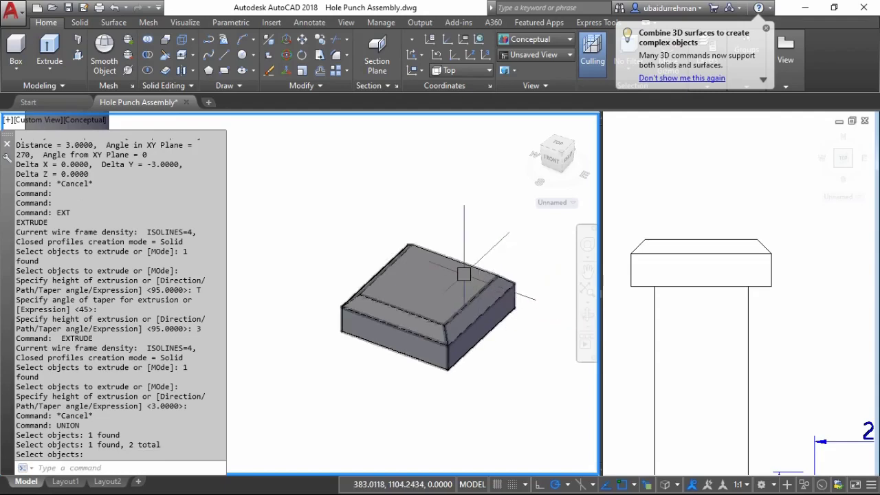
{"action": "left_click", "coordinate": [89, 121]}
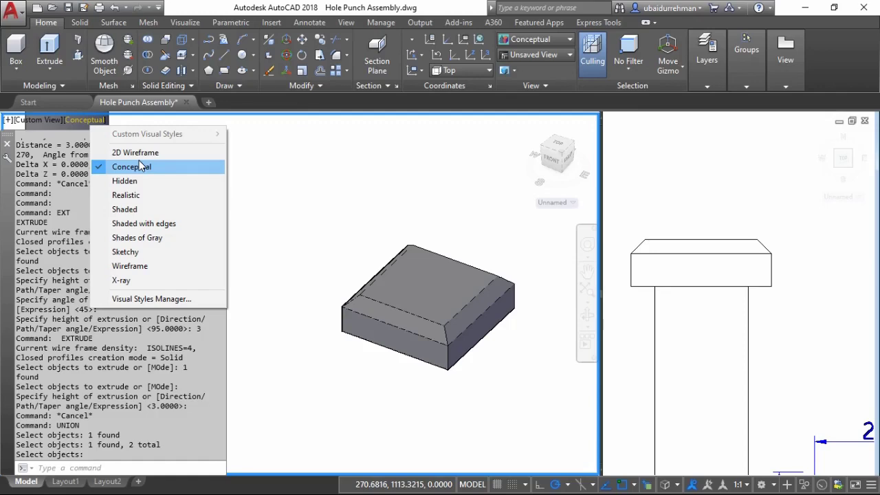
Switch to 2D Wireframe and move the bevelled block onto the top of the pin
{"action": "left_click", "coordinate": [135, 152]}
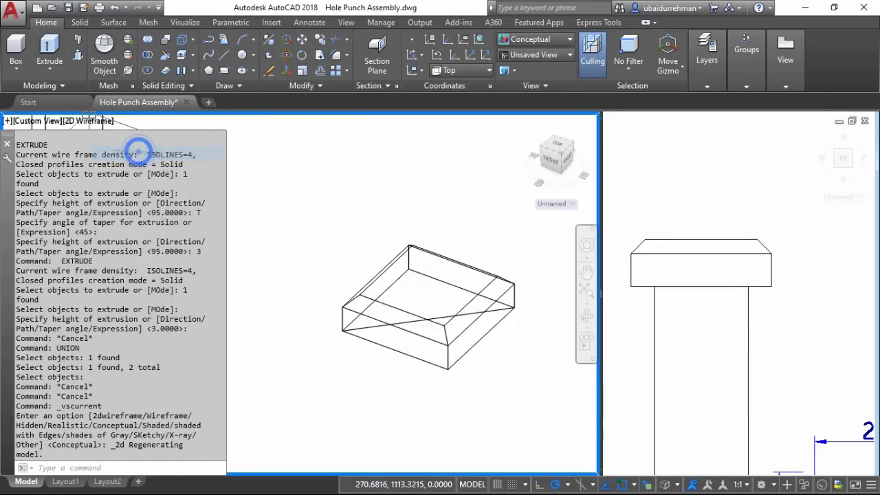
{"action": "scroll", "coordinate": [467, 248], "scroll_direction": "down", "scroll_amount": 3}
{"action": "scroll", "coordinate": [455, 289], "scroll_direction": "up", "scroll_amount": 2}
{"action": "left_click", "coordinate": [455, 288]}
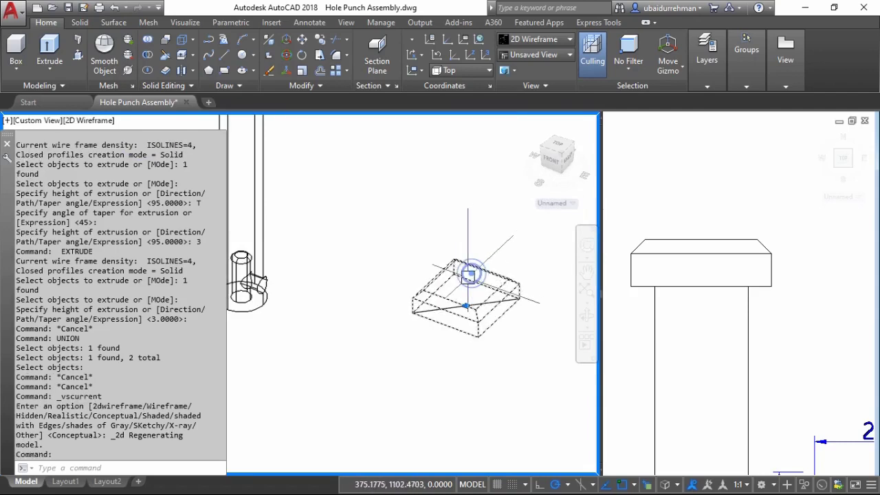
{"action": "type", "text": "m"}
{"action": "key", "text": "Return"}
{"action": "scroll", "coordinate": [466, 304], "scroll_direction": "up", "scroll_amount": 3}
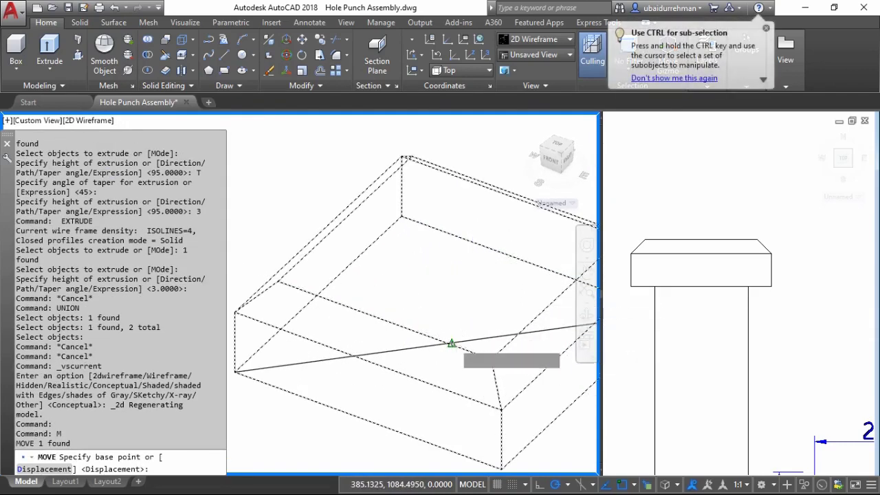
{"action": "left_click", "coordinate": [359, 348]}
{"action": "scroll", "coordinate": [485, 331], "scroll_direction": "down", "scroll_amount": 4}
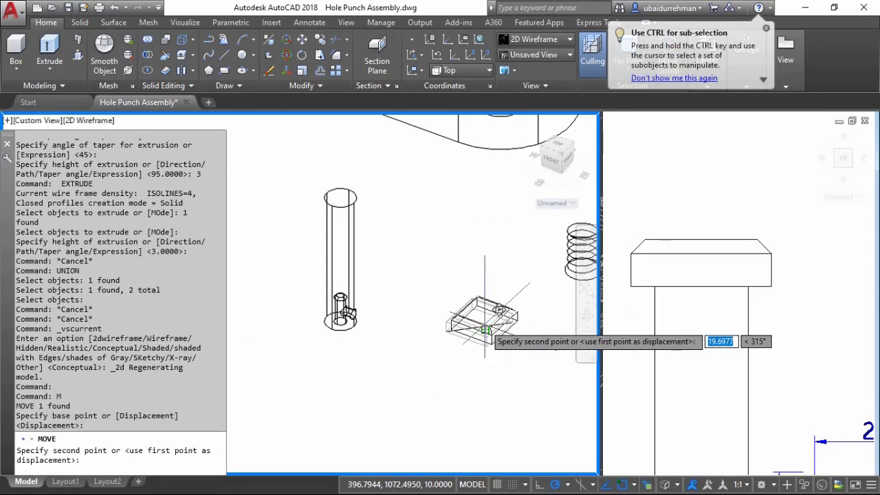
{"action": "left_click", "coordinate": [341, 198]}
Delete the stray line and return the view to Conceptual shading
{"action": "middle_click_drag", "start_coordinate": [431, 224], "coordinate": [428, 241]}
{"action": "left_click_drag", "start_coordinate": [469, 314], "coordinate": [383, 360]}
{"action": "key", "text": "Delete"}
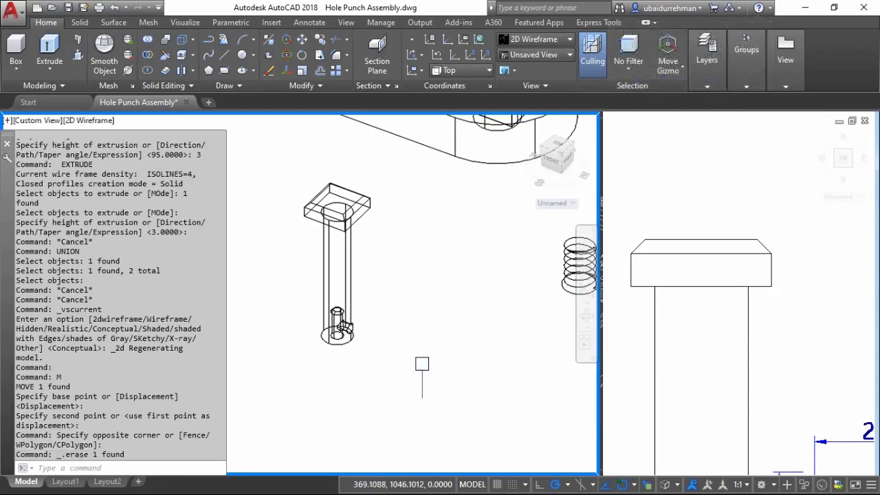
{"action": "scroll", "coordinate": [373, 227], "scroll_direction": "up", "scroll_amount": 2}
{"action": "scroll", "coordinate": [391, 258], "scroll_direction": "up", "scroll_amount": 2}
{"action": "left_click", "coordinate": [108, 128]}
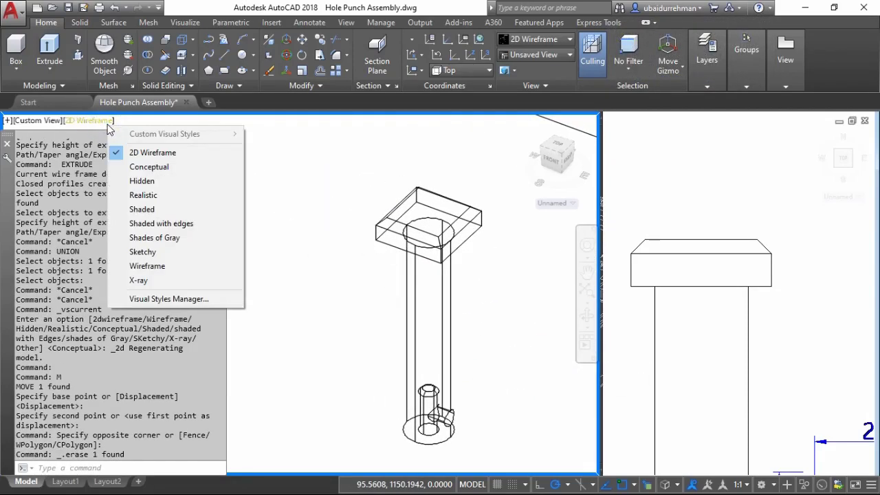
{"action": "left_click", "coordinate": [148, 167]}
{"action": "scroll", "coordinate": [344, 195], "scroll_direction": "down", "scroll_amount": 2}
{"action": "scroll", "coordinate": [325, 291], "scroll_direction": "down", "scroll_amount": 2}
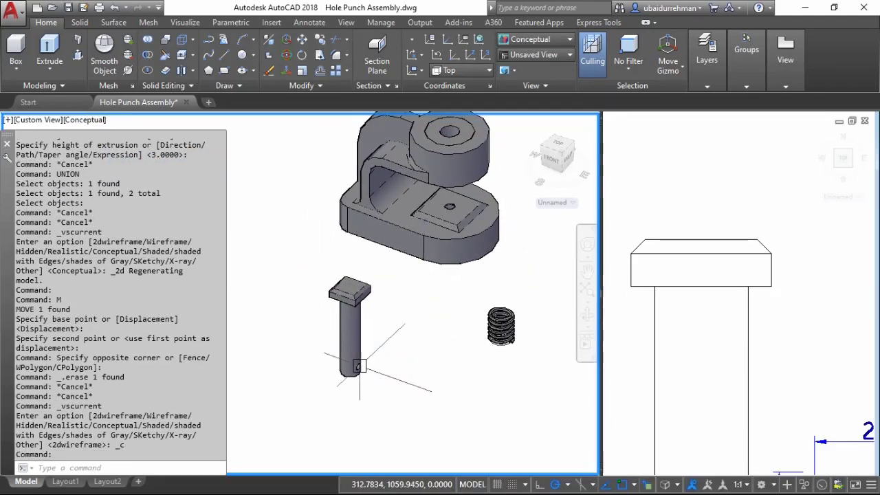
Move the spring from its bottom centre onto the pin's shaft
{"action": "scroll", "coordinate": [358, 367], "scroll_direction": "up", "scroll_amount": 3}
{"action": "scroll", "coordinate": [316, 348], "scroll_direction": "down", "scroll_amount": 3}
{"action": "middle_click_drag", "start_coordinate": [426, 309], "coordinate": [385, 304]}
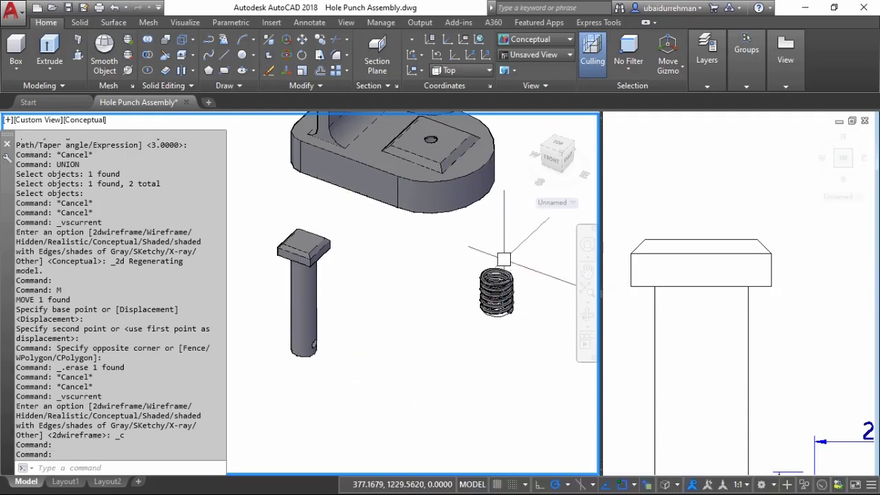
{"action": "left_click", "coordinate": [519, 251]}
{"action": "left_click", "coordinate": [458, 325]}
{"action": "key", "text": "Return"}
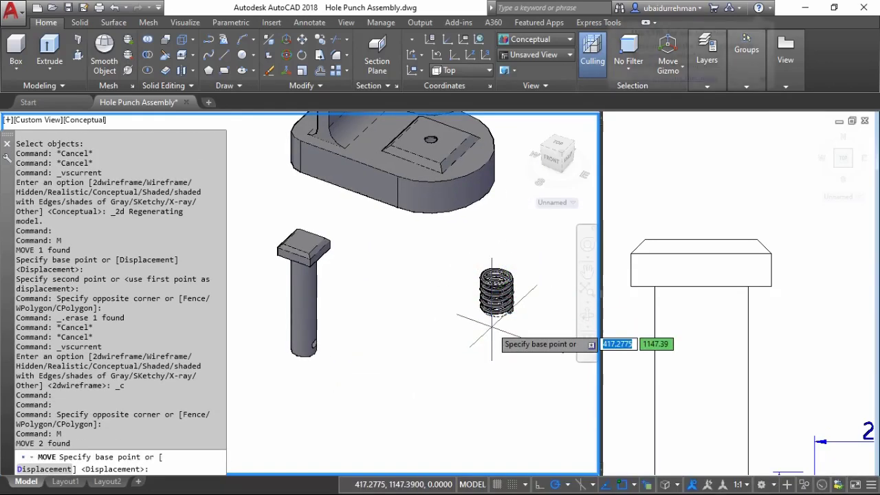
{"action": "scroll", "coordinate": [475, 323], "scroll_direction": "up", "scroll_amount": 3}
{"action": "scroll", "coordinate": [467, 309], "scroll_direction": "up", "scroll_amount": 2}
{"action": "scroll", "coordinate": [460, 317], "scroll_direction": "up", "scroll_amount": 2}
{"action": "middle_click_drag", "start_coordinate": [460, 317], "coordinate": [402, 344]}
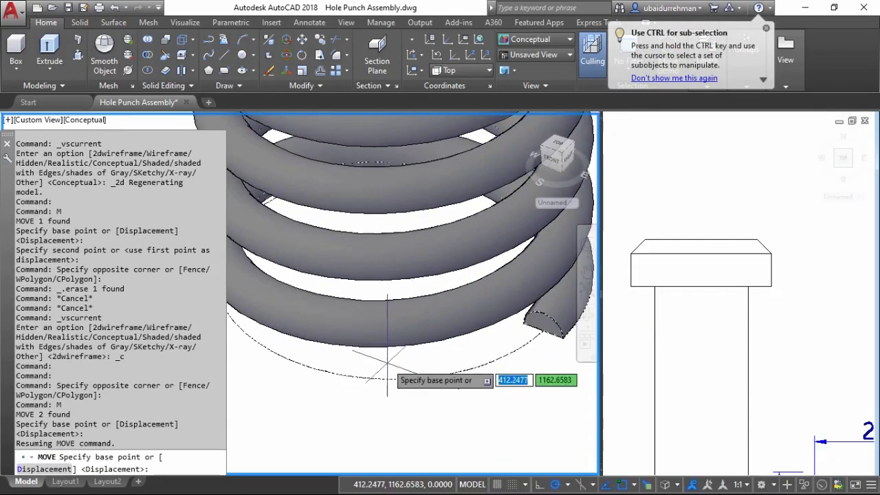
{"action": "left_click", "coordinate": [407, 260]}
{"action": "scroll", "coordinate": [407, 260], "scroll_direction": "down", "scroll_amount": 3}
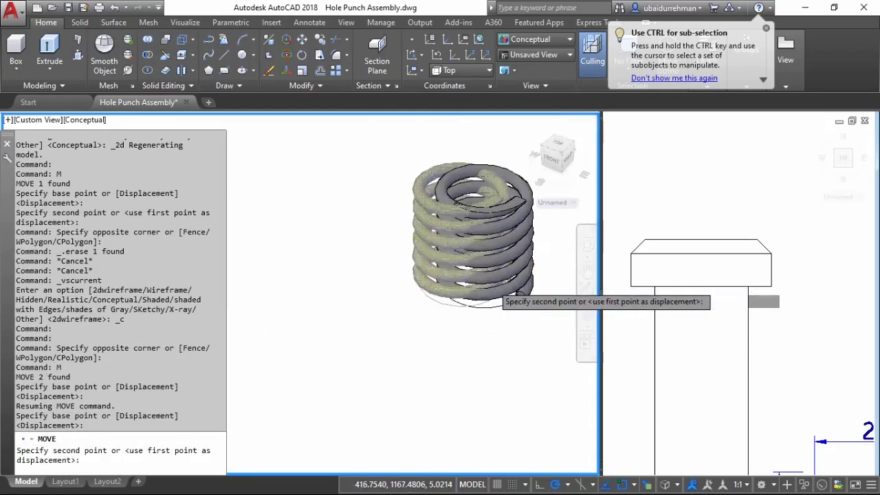
{"action": "scroll", "coordinate": [412, 275], "scroll_direction": "down", "scroll_amount": 2}
{"action": "scroll", "coordinate": [420, 296], "scroll_direction": "down", "scroll_amount": 2}
{"action": "scroll", "coordinate": [427, 324], "scroll_direction": "up", "scroll_amount": 5}
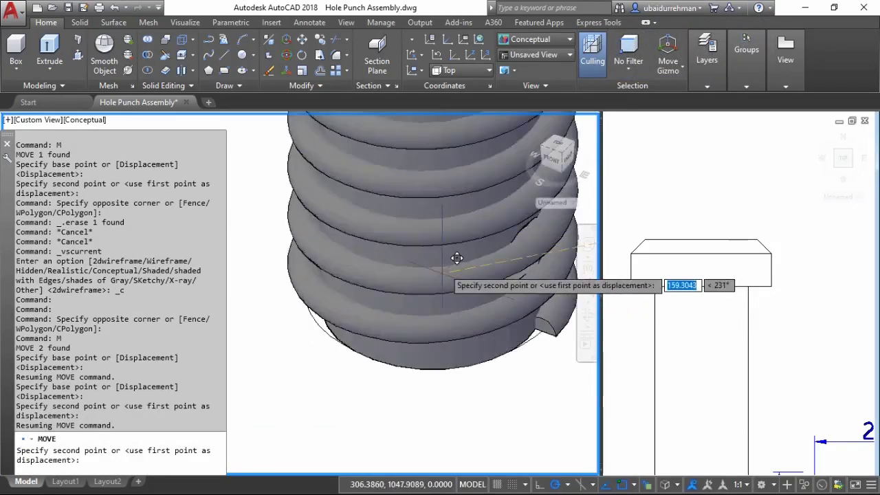
{"action": "scroll", "coordinate": [447, 324], "scroll_direction": "up", "scroll_amount": 1}
{"action": "scroll", "coordinate": [442, 373], "scroll_direction": "up", "scroll_amount": 2}
{"action": "scroll", "coordinate": [443, 378], "scroll_direction": "up", "scroll_amount": 2}
{"action": "scroll", "coordinate": [447, 323], "scroll_direction": "down", "scroll_amount": 2}
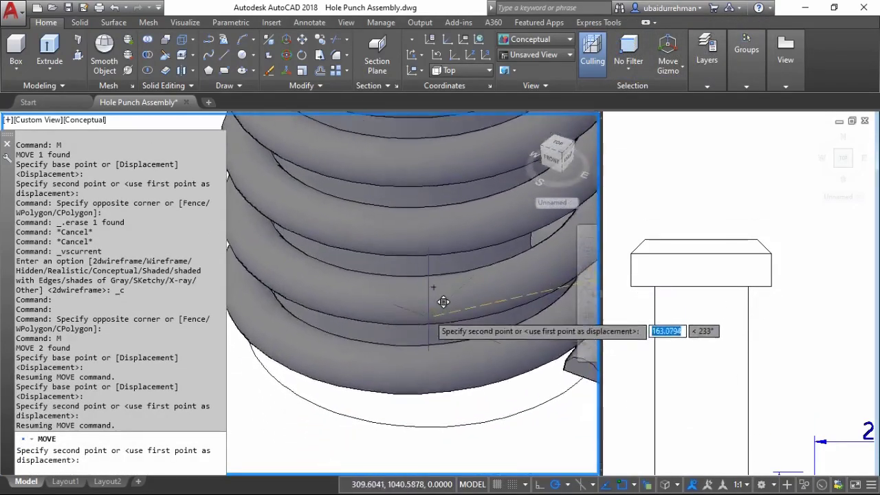
{"action": "scroll", "coordinate": [450, 289], "scroll_direction": "down", "scroll_amount": 2}
{"action": "left_click", "coordinate": [449, 285]}
Raise the spring 50 units up the shaft so it sits below the head
{"action": "scroll", "coordinate": [413, 289], "scroll_direction": "down", "scroll_amount": 3}
{"action": "scroll", "coordinate": [398, 291], "scroll_direction": "down", "scroll_amount": 2}
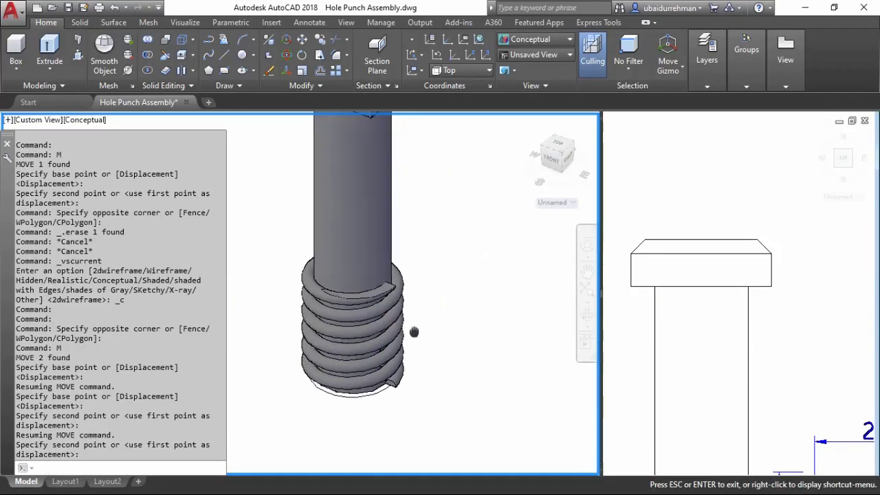
{"action": "left_click", "coordinate": [412, 330]}
{"action": "scroll", "coordinate": [451, 312], "scroll_direction": "down", "scroll_amount": 1}
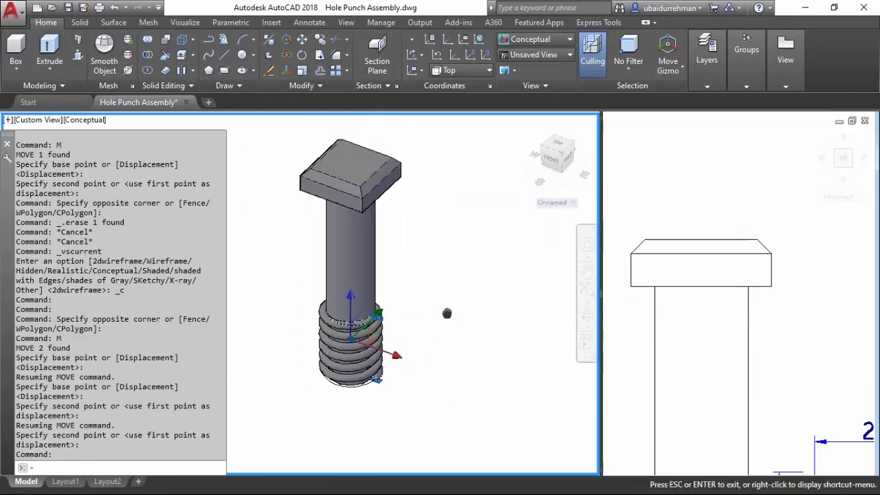
{"action": "type", "text": "m"}
{"action": "key", "text": "Return"}
{"action": "left_click", "coordinate": [435, 341]}
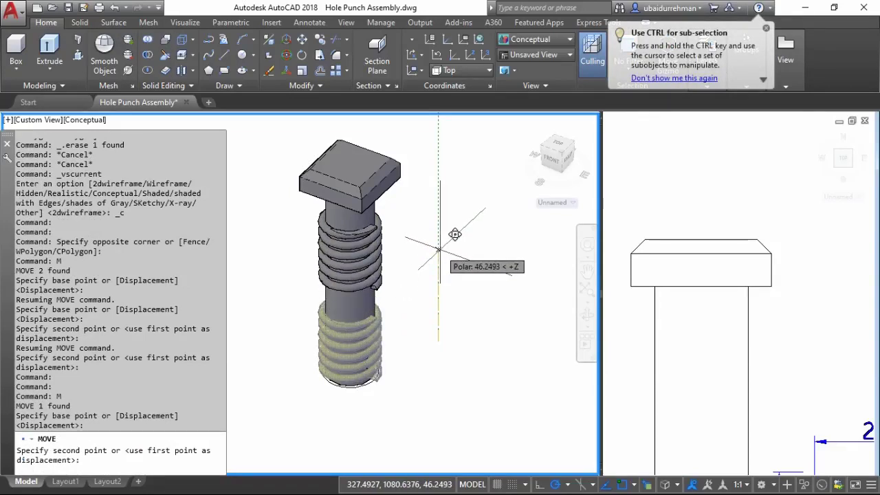
{"action": "type", "text": "50"}
{"action": "key", "text": "Return"}
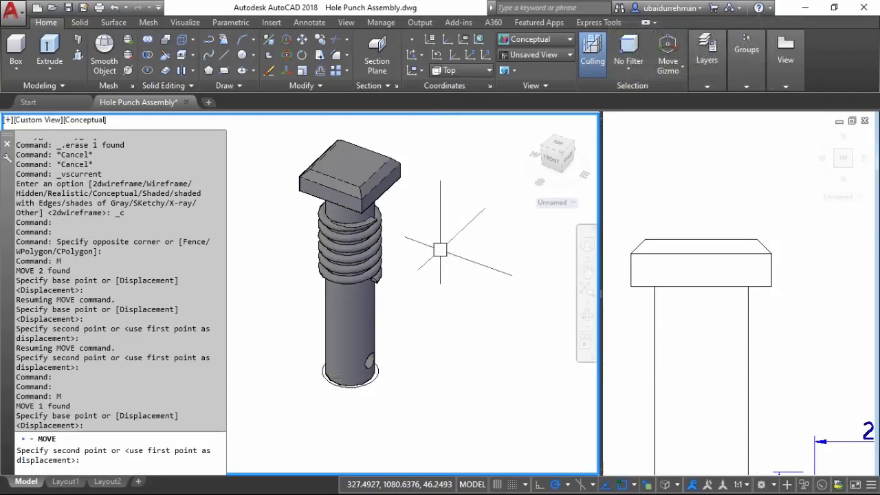
Move the pin and spring from the pin's bottom centre into the collar's hole
{"action": "scroll", "coordinate": [440, 241], "scroll_direction": "down", "scroll_amount": 4}
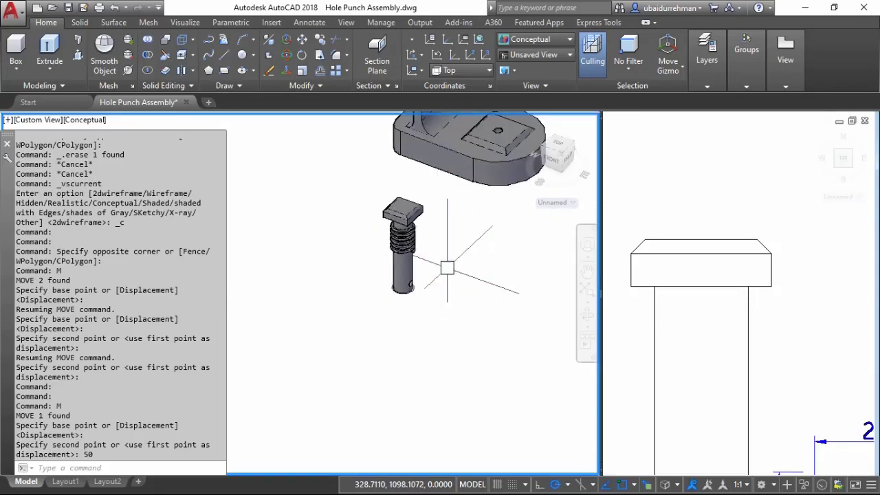
{"action": "middle_click_drag", "start_coordinate": [440, 263], "coordinate": [402, 338]}
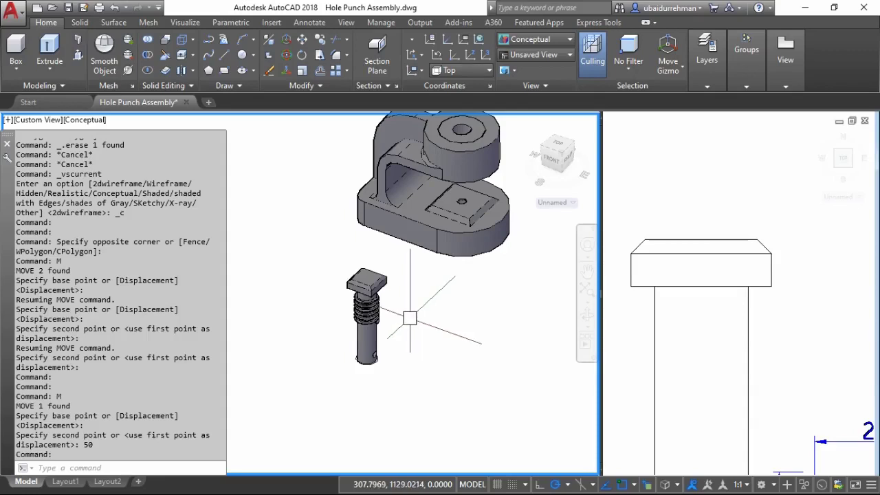
{"action": "left_click", "coordinate": [392, 255]}
{"action": "left_click", "coordinate": [325, 381]}
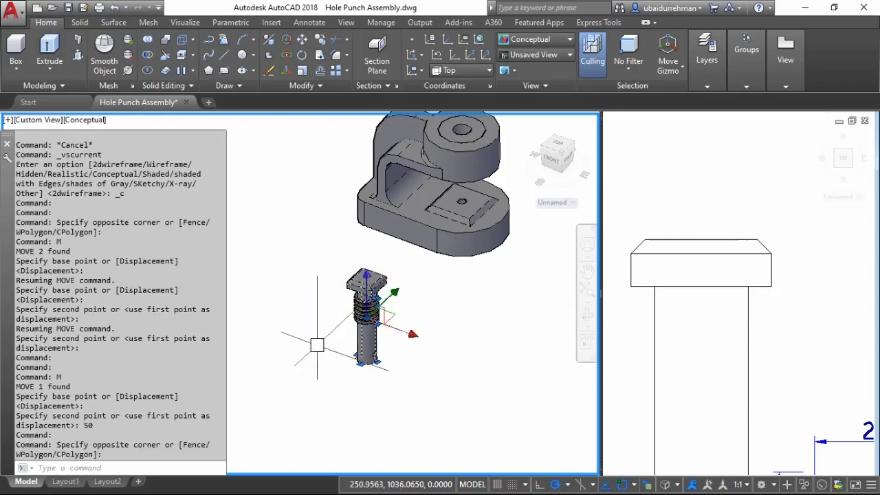
{"action": "type", "text": "M"}
{"action": "key", "text": "Return"}
{"action": "scroll", "coordinate": [356, 360], "scroll_direction": "up", "scroll_amount": 5}
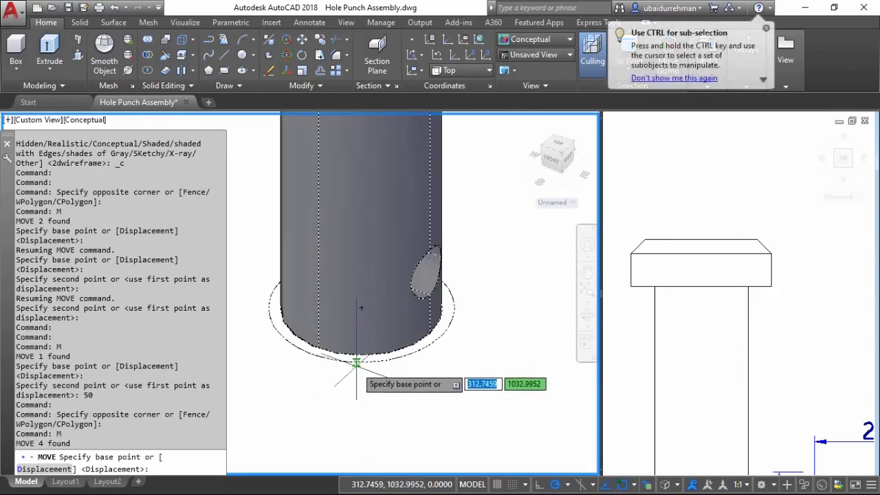
{"action": "left_click", "coordinate": [363, 282]}
{"action": "scroll", "coordinate": [364, 344], "scroll_direction": "down", "scroll_amount": 3}
{"action": "scroll", "coordinate": [372, 357], "scroll_direction": "down", "scroll_amount": 3}
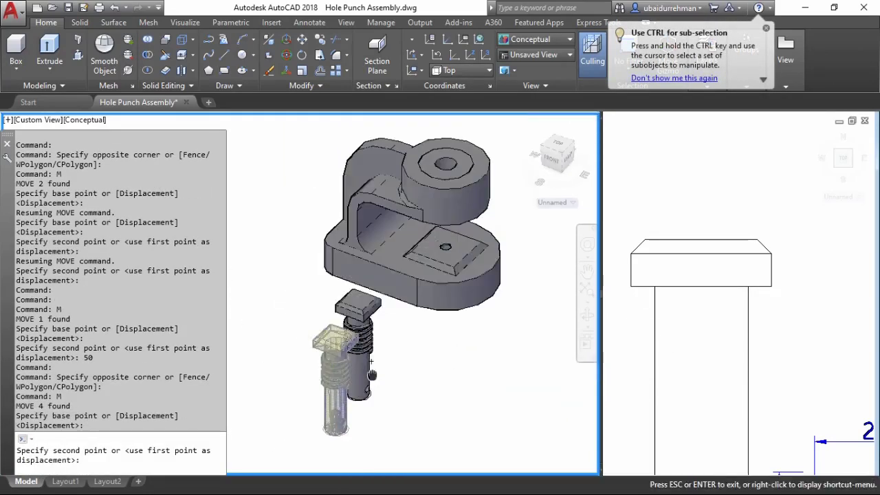
{"action": "scroll", "coordinate": [371, 361], "scroll_direction": "down", "scroll_amount": 3}
{"action": "scroll", "coordinate": [405, 213], "scroll_direction": "up", "scroll_amount": 5}
{"action": "scroll", "coordinate": [456, 294], "scroll_direction": "up", "scroll_amount": 3}
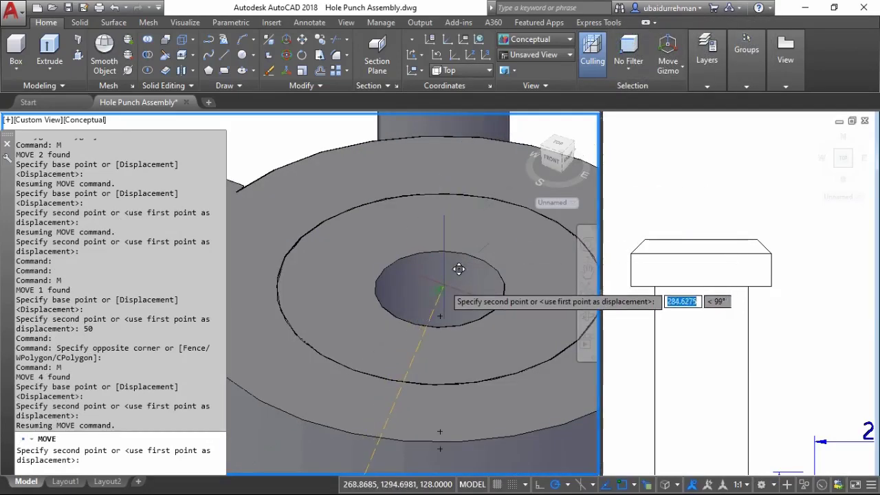
{"action": "left_click", "coordinate": [440, 287]}
{"action": "scroll", "coordinate": [458, 245], "scroll_direction": "down", "scroll_amount": 3}
Regenerate the display and delete the leftover ring around the pin
{"action": "key", "text": "Escape"}
{"action": "key", "text": "Escape"}
{"action": "scroll", "coordinate": [475, 267], "scroll_direction": "up", "scroll_amount": 2}
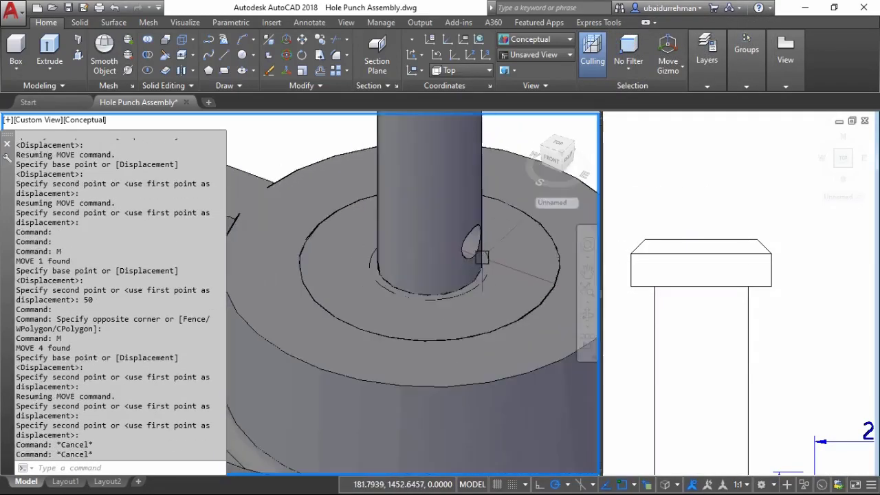
{"action": "scroll", "coordinate": [463, 261], "scroll_direction": "up", "scroll_amount": 2}
{"action": "scroll", "coordinate": [454, 271], "scroll_direction": "down", "scroll_amount": 3}
{"action": "scroll", "coordinate": [443, 275], "scroll_direction": "down", "scroll_amount": 3}
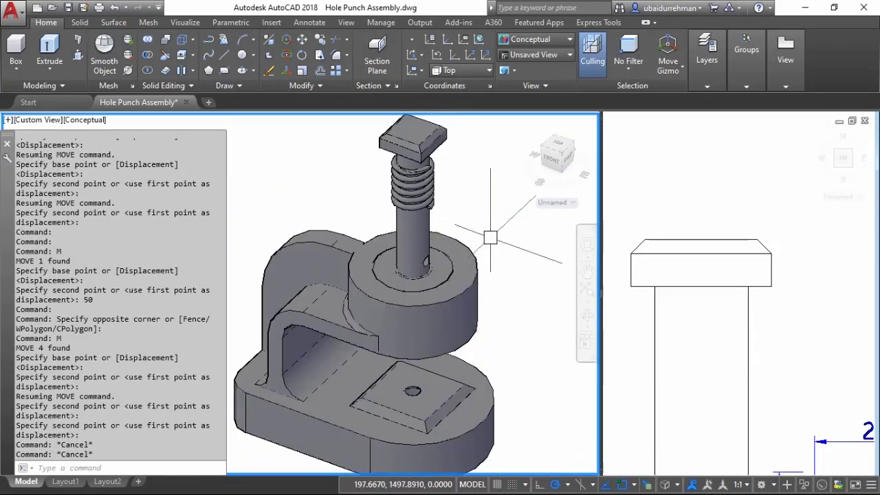
{"action": "type", "text": "RE"}
{"action": "key", "text": "Return"}
{"action": "scroll", "coordinate": [452, 199], "scroll_direction": "up", "scroll_amount": 3}
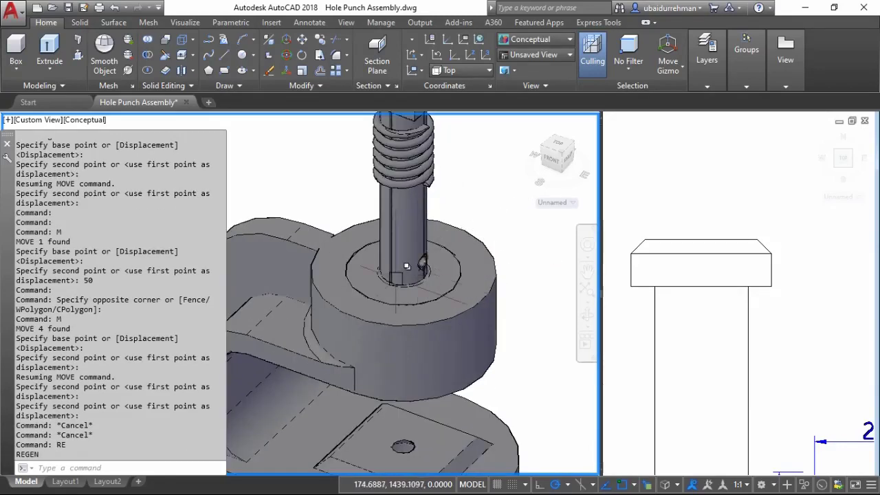
{"action": "scroll", "coordinate": [405, 289], "scroll_direction": "up", "scroll_amount": 3}
{"action": "left_click", "coordinate": [397, 325]}
{"action": "scroll", "coordinate": [392, 325], "scroll_direction": "down", "scroll_amount": 2}
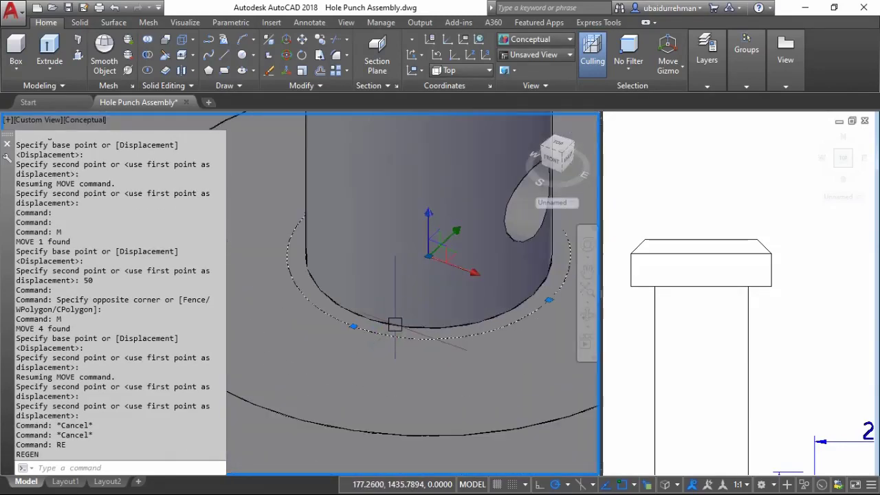
{"action": "scroll", "coordinate": [386, 326], "scroll_direction": "down", "scroll_amount": 2}
{"action": "key", "text": "Delete"}
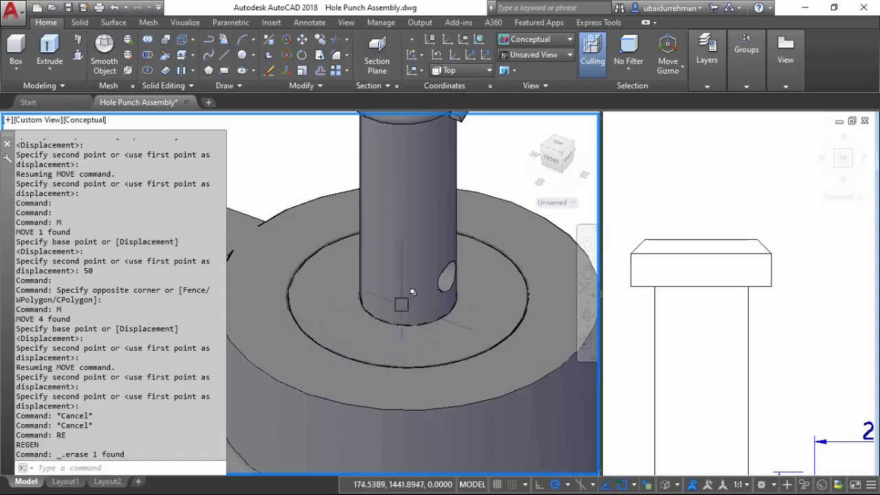
{"action": "scroll", "coordinate": [422, 289], "scroll_direction": "down", "scroll_amount": 4}
{"action": "middle_click_drag", "start_coordinate": [467, 240], "coordinate": [480, 230]}
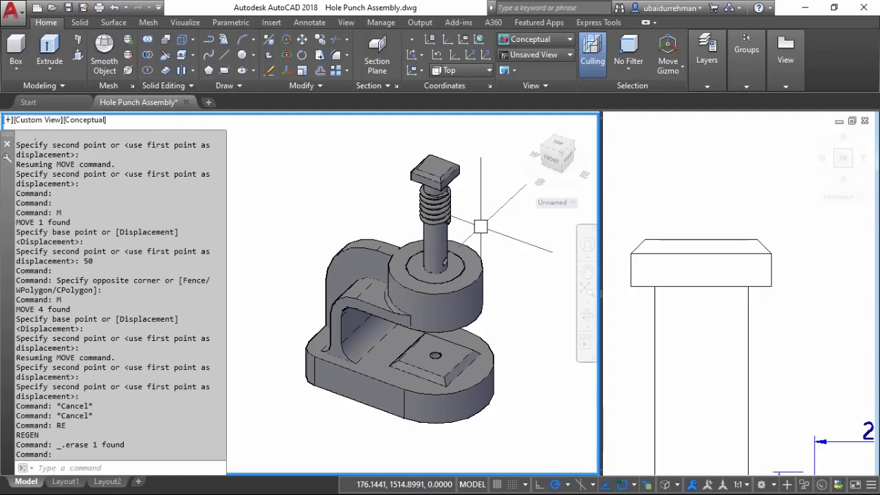
{"action": "type", "text": "V"}
Switch the viewport to the Front preset view
{"action": "key", "text": "Return"}
{"action": "left_click", "coordinate": [317, 248]}
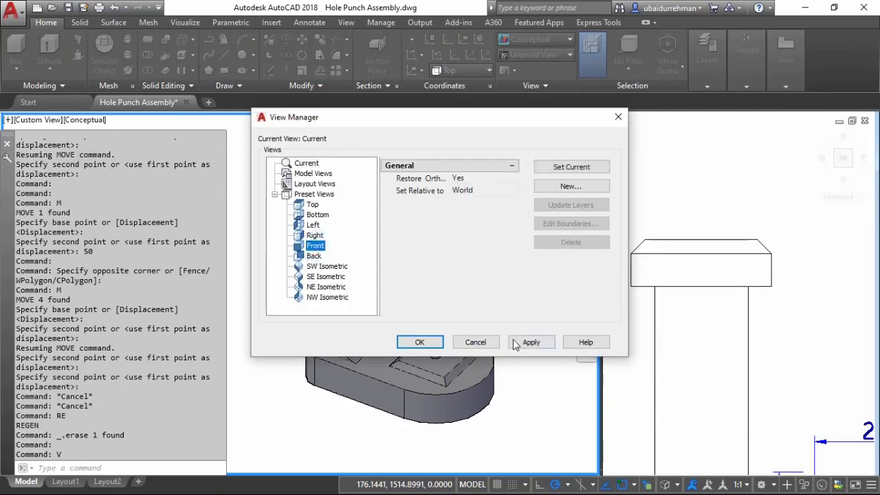
{"action": "left_click", "coordinate": [516, 342]}
{"action": "left_click", "coordinate": [419, 341]}
{"action": "middle_click_drag", "start_coordinate": [428, 299], "coordinate": [520, 281]}
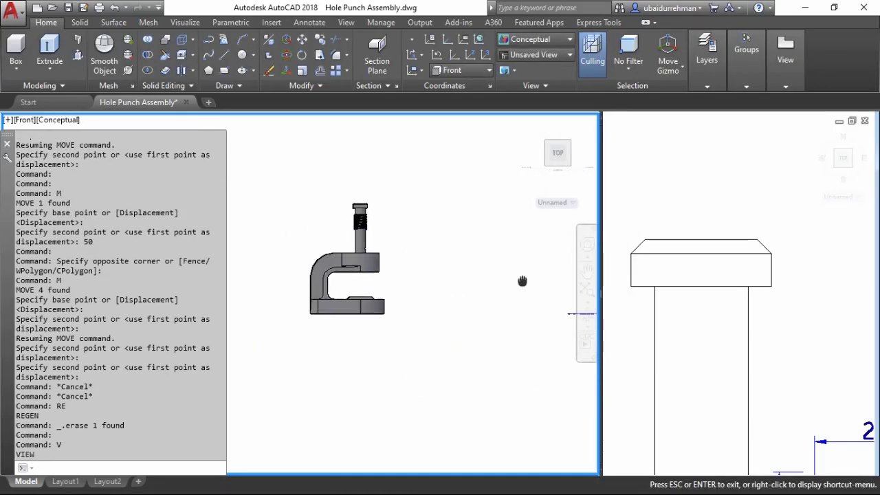
{"action": "scroll", "coordinate": [332, 240], "scroll_direction": "up", "scroll_amount": 2}
Lower the window-selected pin and spring by 50 units
{"action": "left_click_drag", "start_coordinate": [453, 135], "coordinate": [363, 222]}
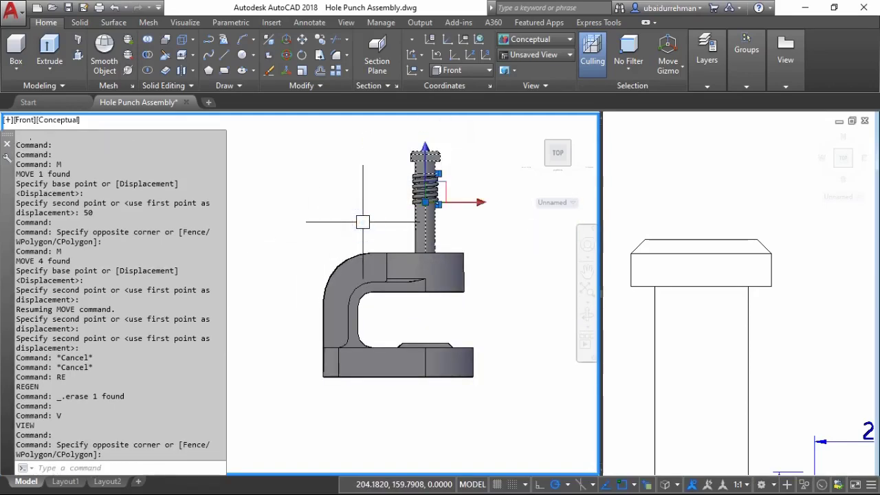
{"action": "type", "text": "m"}
{"action": "key", "text": "Return"}
{"action": "left_click", "coordinate": [360, 162]}
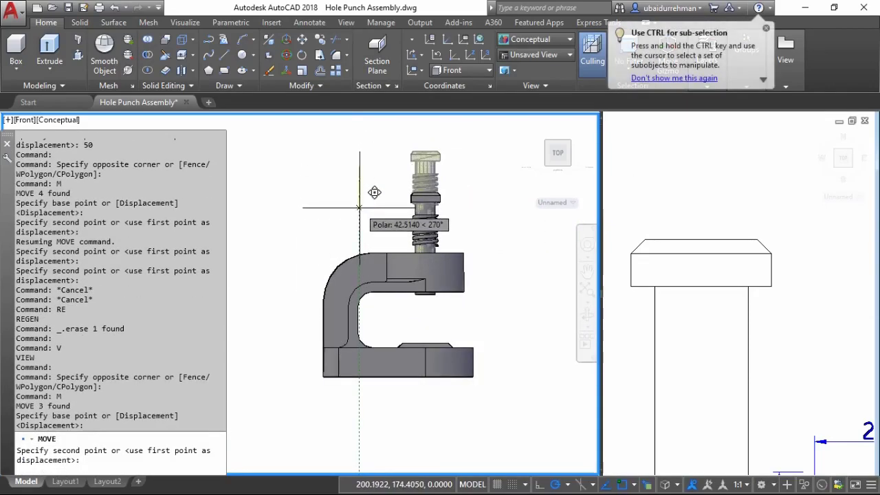
{"action": "type", "text": "4"}
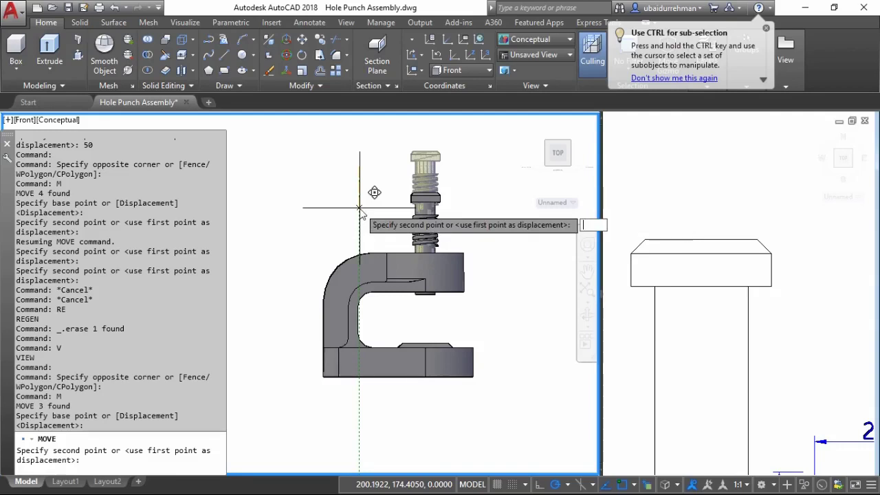
{"action": "type", "text": "50"}
{"action": "key", "text": "Return"}
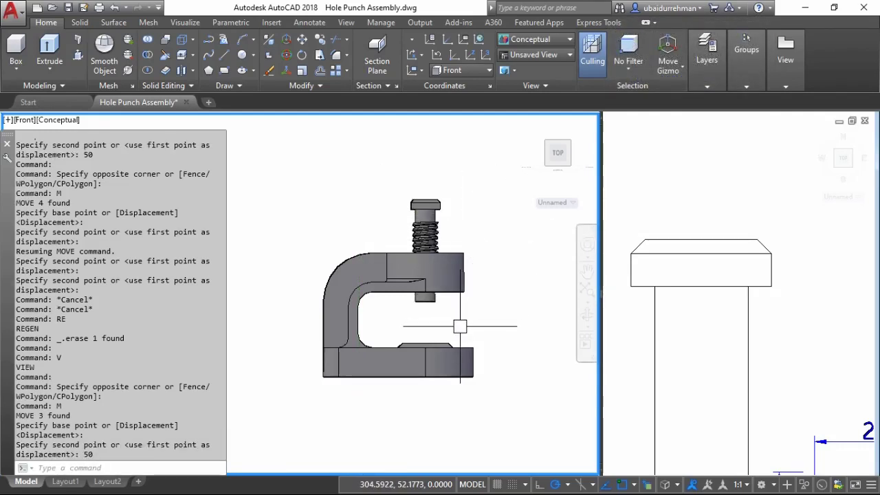
Return the viewport to an isometric 3D view
{"action": "left_click", "coordinate": [569, 165]}
{"action": "scroll", "coordinate": [420, 275], "scroll_direction": "up", "scroll_amount": 3}
{"action": "scroll", "coordinate": [419, 275], "scroll_direction": "up", "scroll_amount": 3}
{"action": "scroll", "coordinate": [420, 275], "scroll_direction": "up", "scroll_amount": 3}
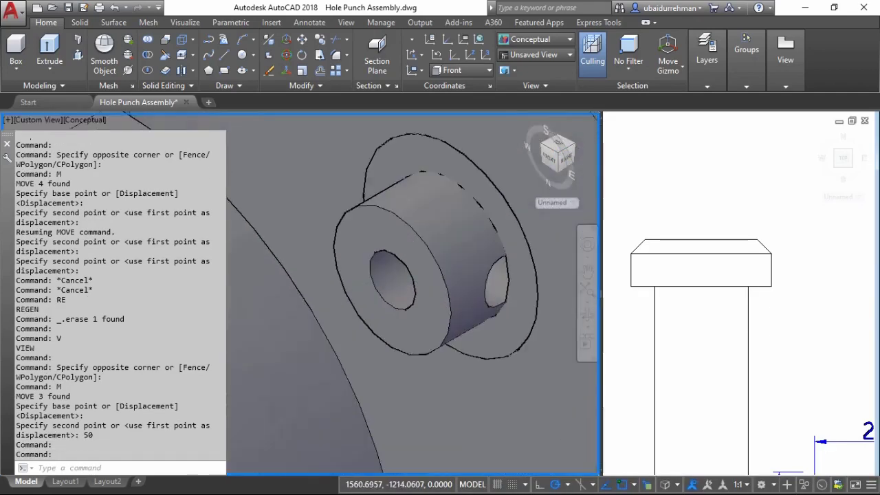
{"action": "scroll", "coordinate": [386, 273], "scroll_direction": "up", "scroll_amount": 3}
Try chamfering the bushing's edge with the default distance, then cancel
{"action": "type", "text": "f"}
{"action": "key", "text": "Return"}
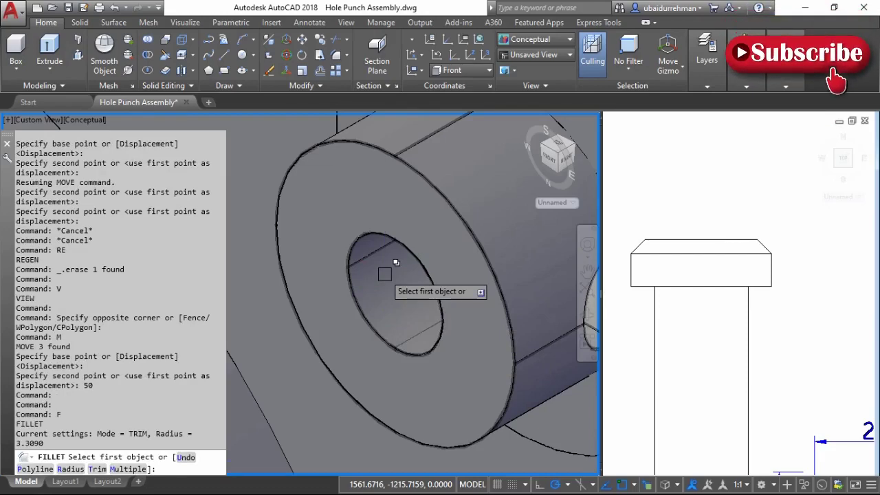
{"action": "key", "text": "Escape"}
{"action": "type", "text": "CHA"}
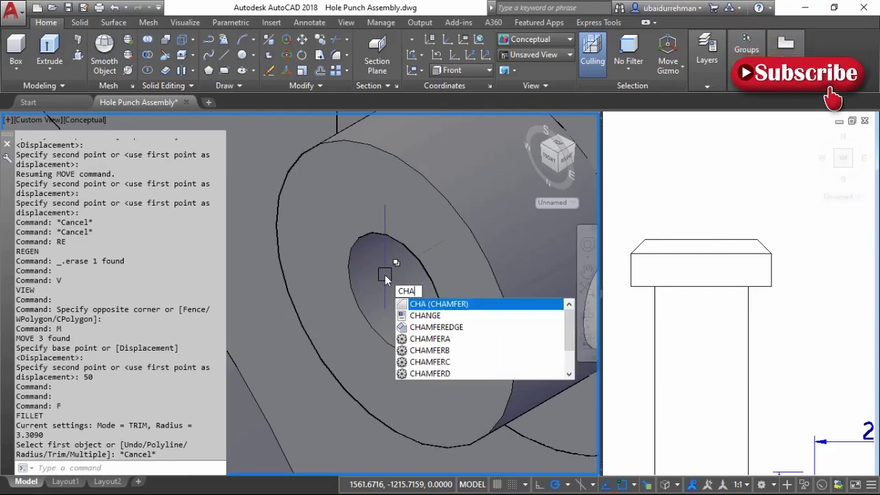
{"action": "type", "text": "MF"}
{"action": "key", "text": "Return"}
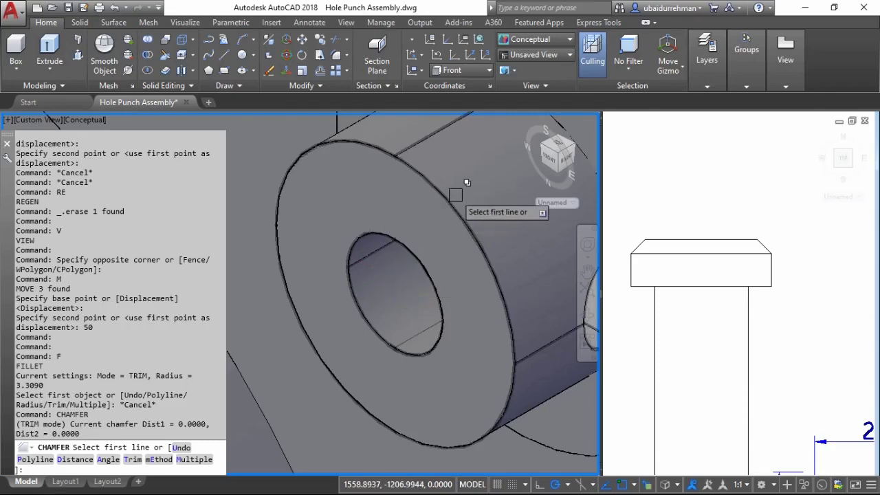
{"action": "left_click", "coordinate": [449, 200]}
{"action": "left_click", "coordinate": [504, 119]}
{"action": "key", "text": "Return"}
{"action": "key", "text": "Return"}
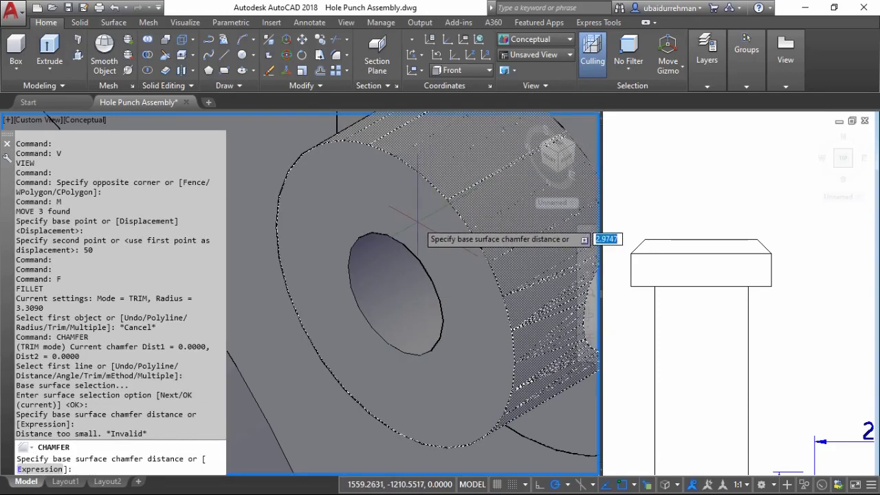
{"action": "key", "text": "Return"}
Fillet the bushing's outer edge with a radius of 2
{"action": "key", "text": "Return"}
{"action": "key", "text": "Escape"}
{"action": "key", "text": "Escape"}
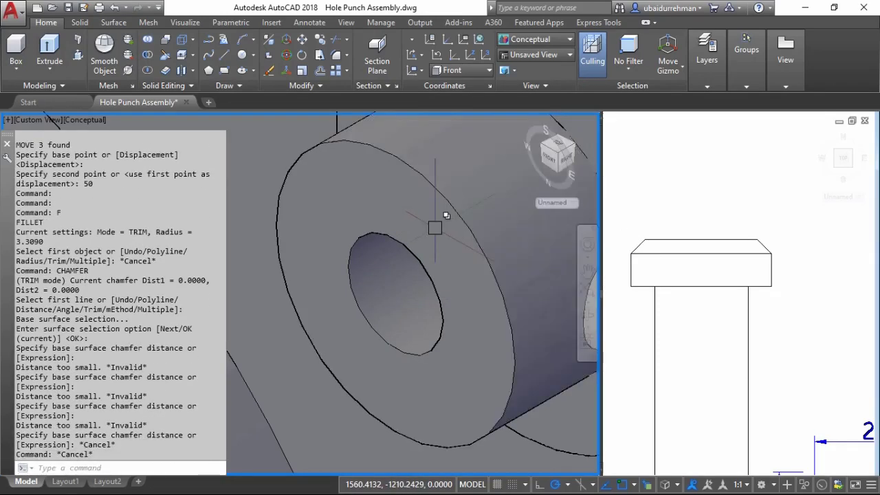
{"action": "key", "text": "Escape"}
{"action": "type", "text": "f"}
{"action": "key", "text": "Return"}
{"action": "type", "text": "R"}
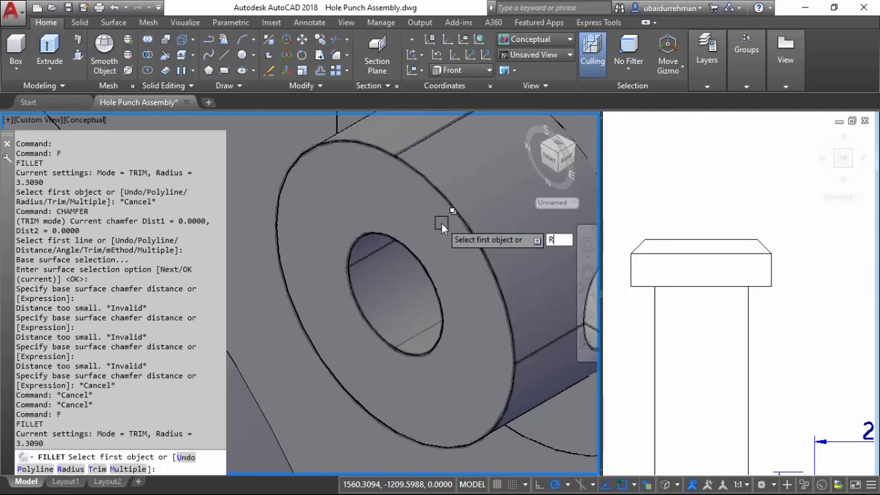
{"action": "key", "text": "Return"}
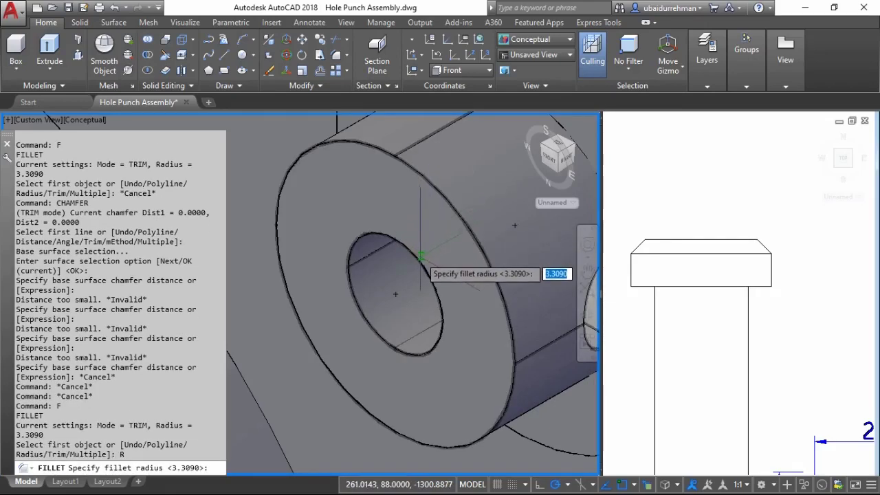
{"action": "type", "text": "2"}
{"action": "key", "text": "Return"}
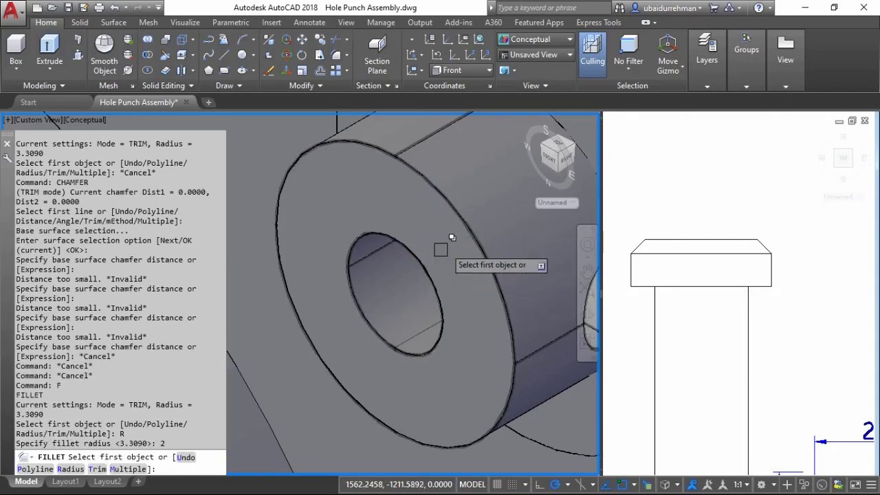
{"action": "left_click", "coordinate": [473, 221]}
{"action": "key", "text": "Return"}
{"action": "key", "text": "Return"}
{"action": "scroll", "coordinate": [412, 263], "scroll_direction": "down", "scroll_amount": 2}
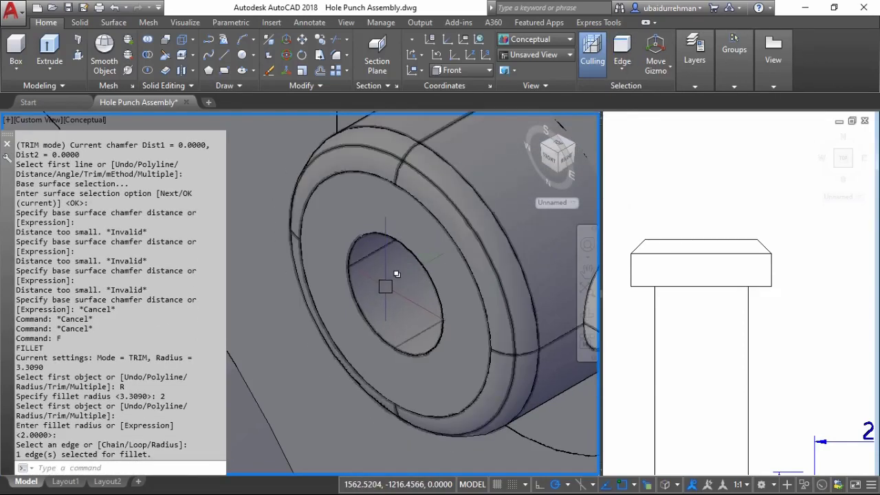
{"action": "middle_click_drag", "start_coordinate": [413, 263], "coordinate": [443, 270], "text": "shift"}
{"action": "key", "text": "Escape"}
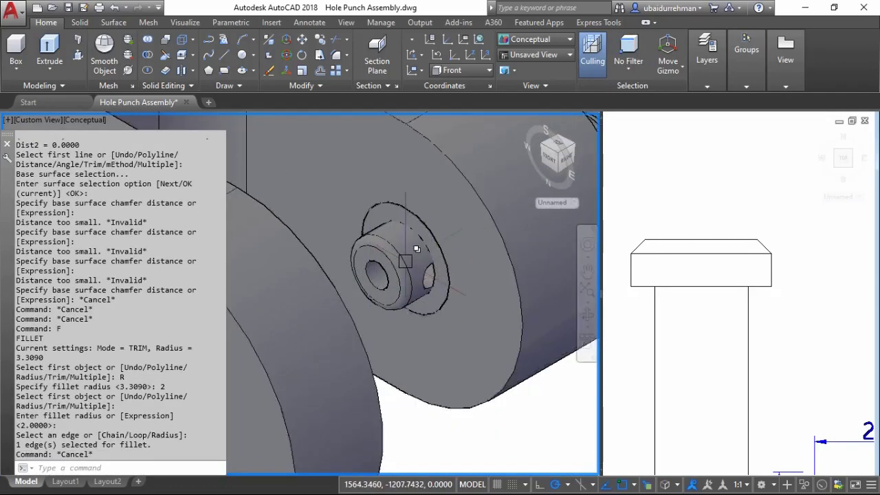
{"action": "scroll", "coordinate": [411, 252], "scroll_direction": "up", "scroll_amount": 2}
{"action": "scroll", "coordinate": [421, 243], "scroll_direction": "down", "scroll_amount": 5}
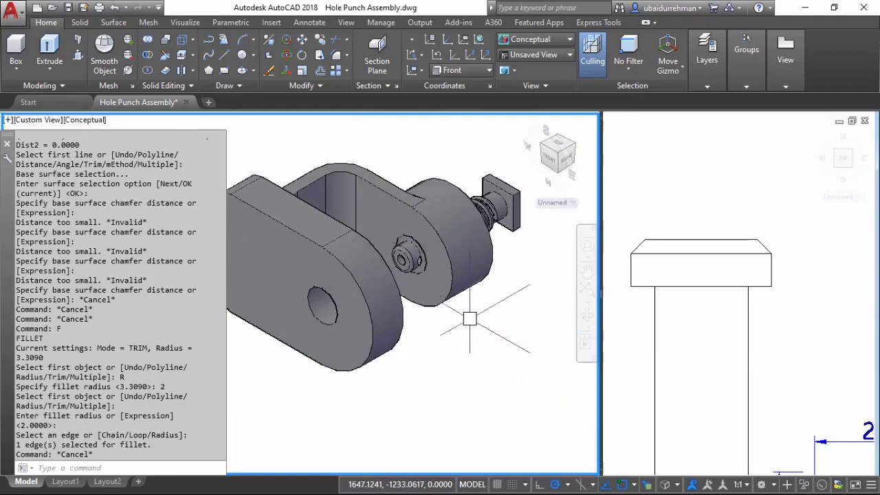
{"action": "type", "text": "V"}
Switch the viewport to the Front preset view
{"action": "key", "text": "Return"}
{"action": "left_click", "coordinate": [316, 246]}
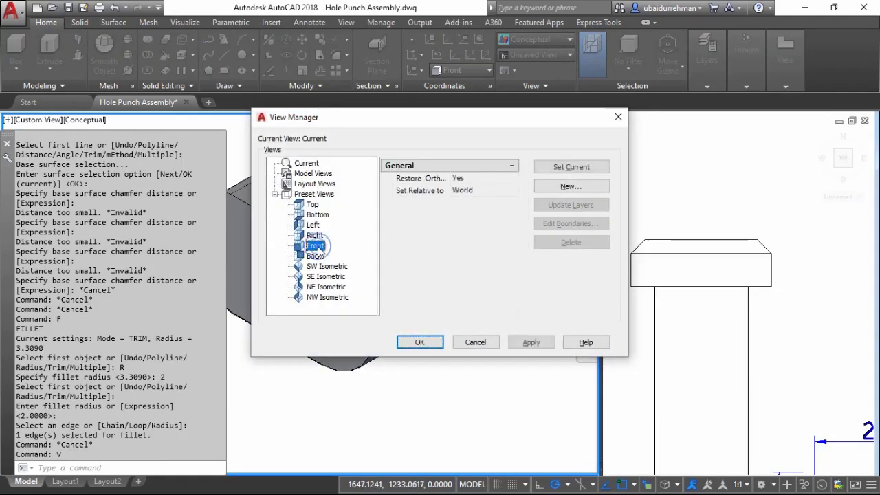
{"action": "left_click", "coordinate": [519, 343]}
{"action": "left_click", "coordinate": [419, 341]}
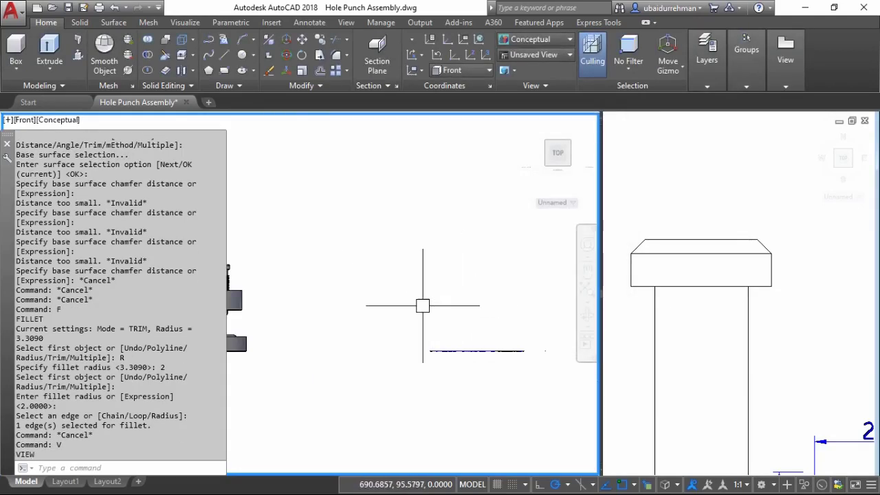
{"action": "scroll", "coordinate": [365, 356], "scroll_direction": "up", "scroll_amount": 5}
{"action": "scroll", "coordinate": [493, 249], "scroll_direction": "up", "scroll_amount": 3}
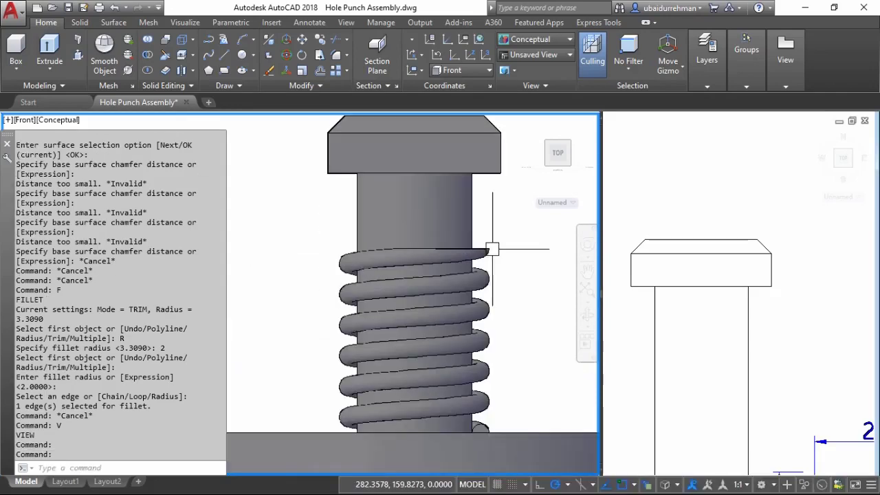
Move the spring 13 units up along the bolt
{"action": "left_click", "coordinate": [493, 249]}
{"action": "scroll", "coordinate": [449, 295], "scroll_direction": "down", "scroll_amount": 2}
{"action": "key", "text": "Return"}
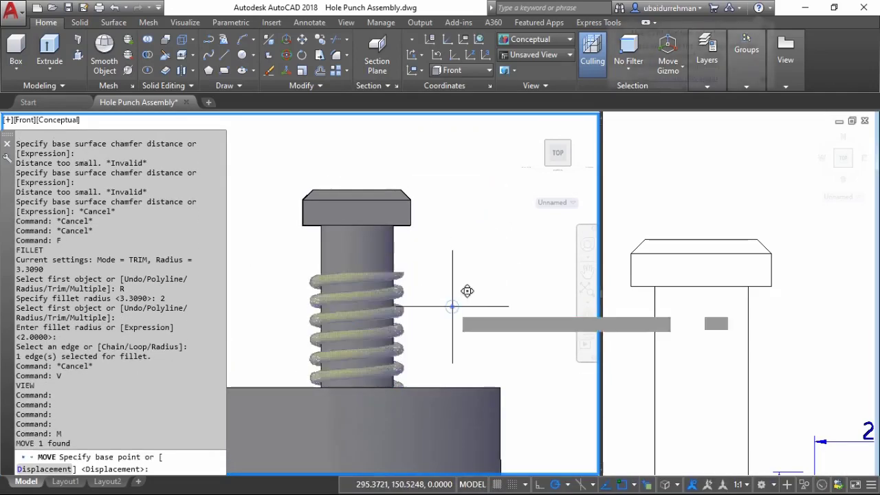
{"action": "left_click", "coordinate": [451, 301]}
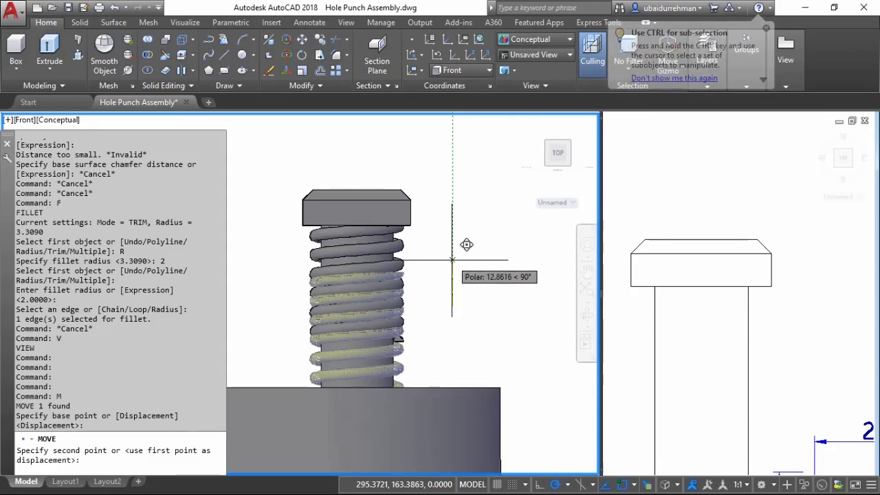
{"action": "type", "text": "13"}
{"action": "key", "text": "Return"}
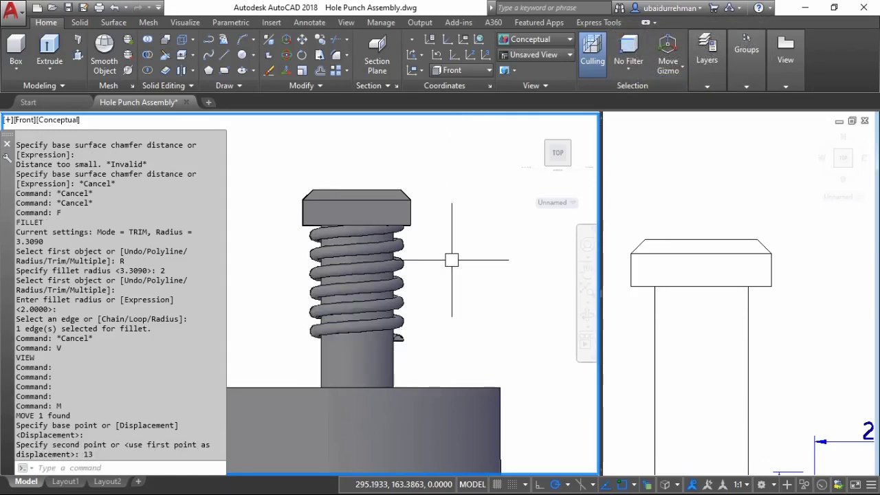
Lower the three selected bolt parts 13 units into the clamp frame
{"action": "middle_click_drag", "start_coordinate": [439, 299], "coordinate": [489, 291]}
{"action": "left_click", "coordinate": [472, 163]}
{"action": "left_click", "coordinate": [314, 299]}
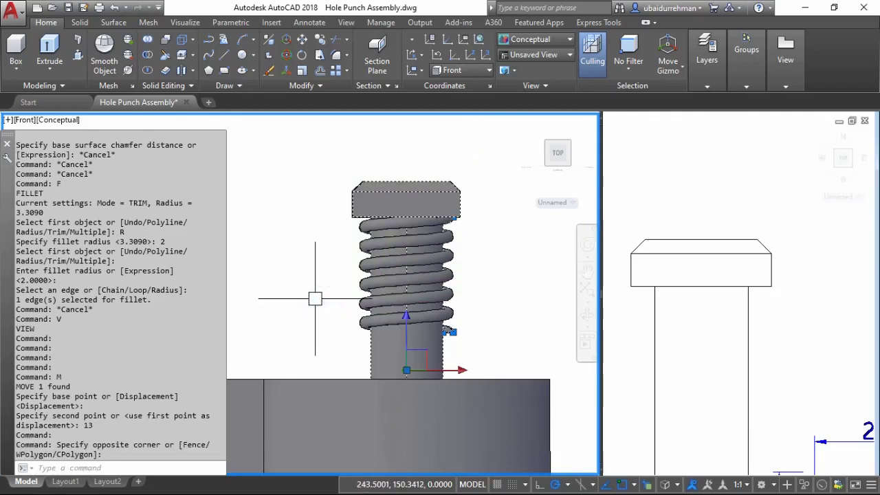
{"action": "type", "text": "M"}
{"action": "key", "text": "Return"}
{"action": "left_click", "coordinate": [315, 246]}
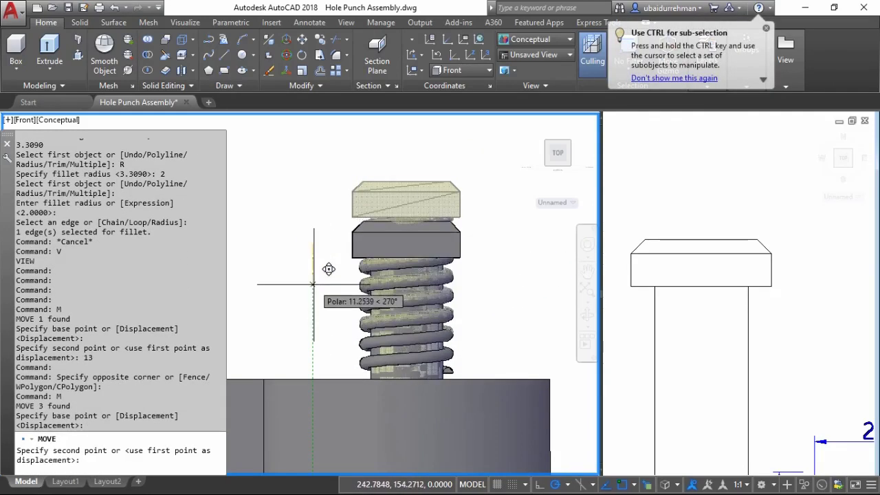
{"action": "type", "text": "13"}
{"action": "key", "text": "Return"}
{"action": "scroll", "coordinate": [412, 302], "scroll_direction": "down", "scroll_amount": 5}
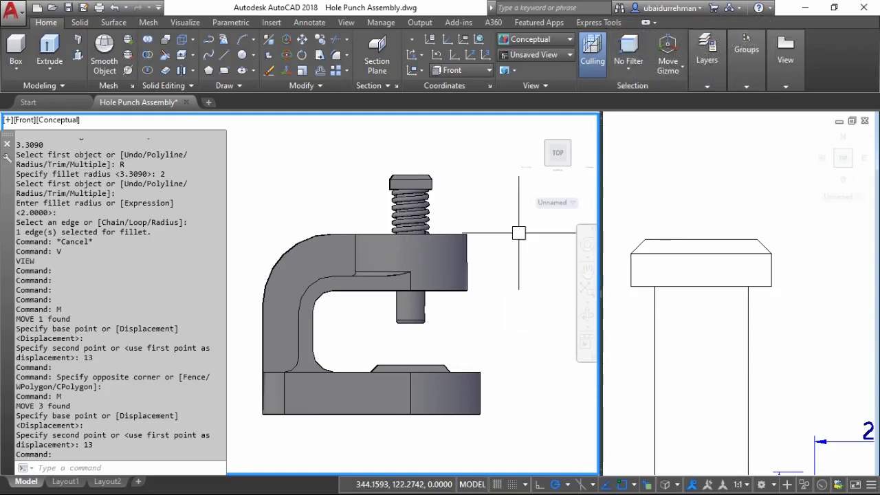
{"action": "type", "text": "V"}
Set the view to SE Isometric and make the right viewport active
{"action": "key", "text": "Return"}
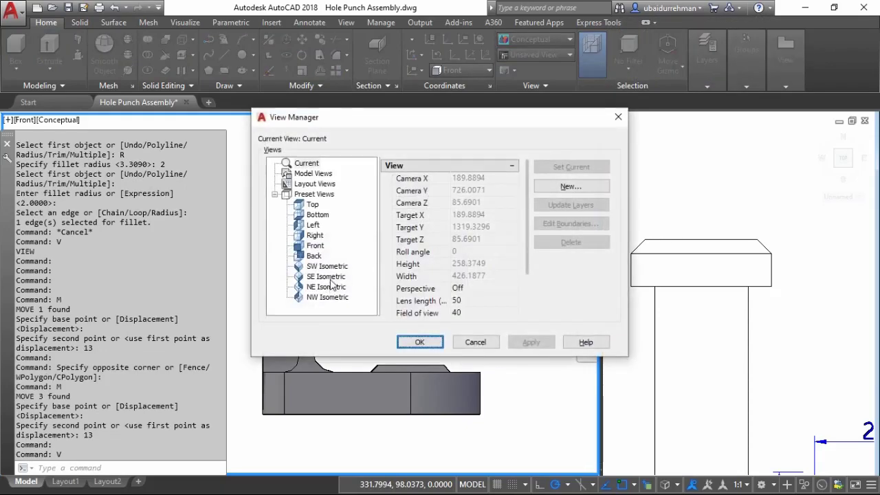
{"action": "left_click", "coordinate": [330, 281]}
{"action": "left_click", "coordinate": [528, 342]}
{"action": "left_click", "coordinate": [419, 342]}
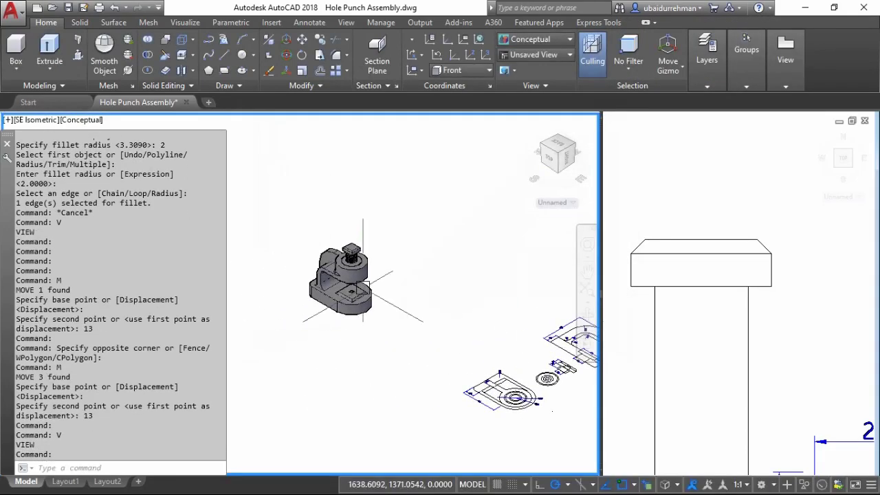
{"action": "scroll", "coordinate": [363, 288], "scroll_direction": "up", "scroll_amount": 4}
{"action": "scroll", "coordinate": [448, 291], "scroll_direction": "up", "scroll_amount": 2}
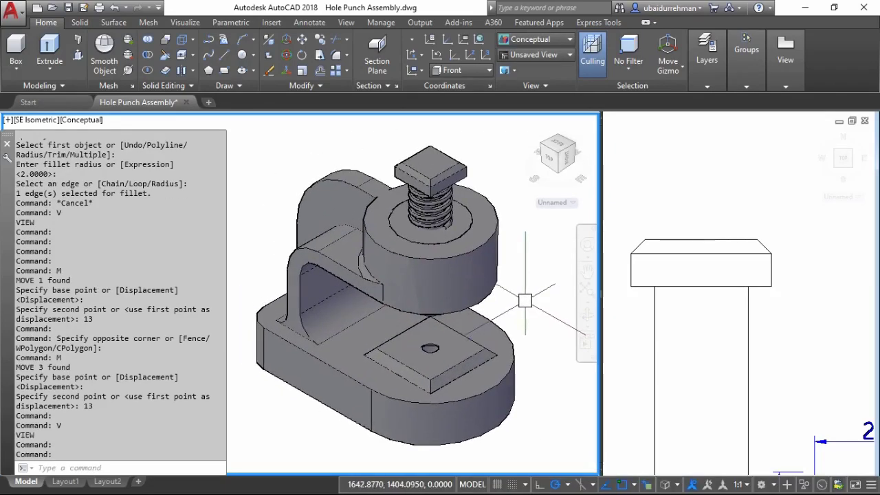
{"action": "left_click", "coordinate": [653, 224]}
{"action": "scroll", "coordinate": [652, 224], "scroll_direction": "down", "scroll_amount": 3}
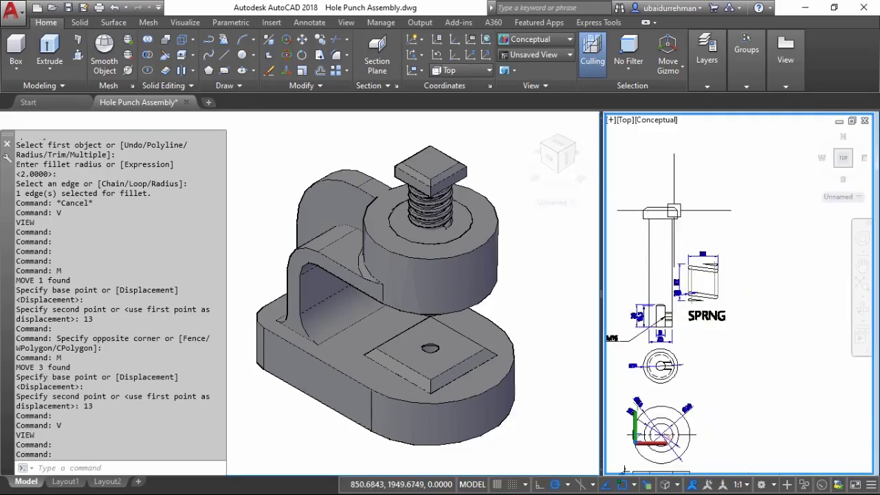
{"action": "scroll", "coordinate": [652, 224], "scroll_direction": "down", "scroll_amount": 2}
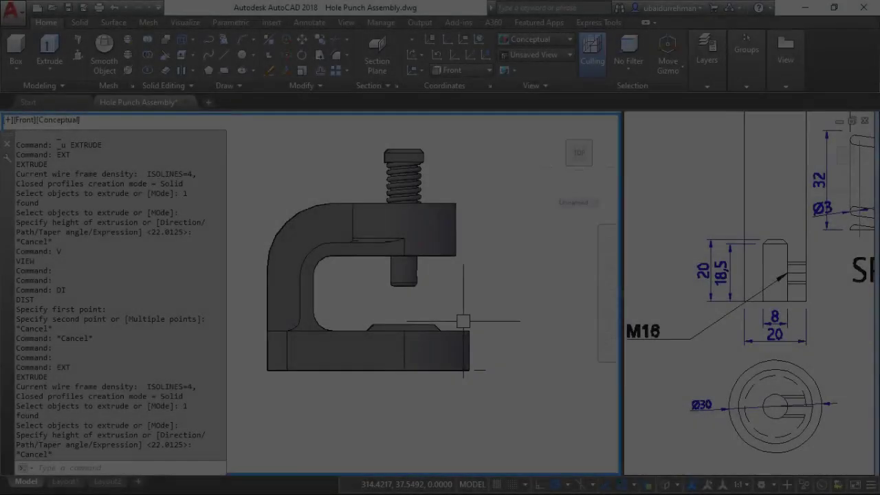
Start a DIST measurement from a point, then cancel it
{"action": "type", "text": "DI"}
{"action": "key", "text": "Return"}
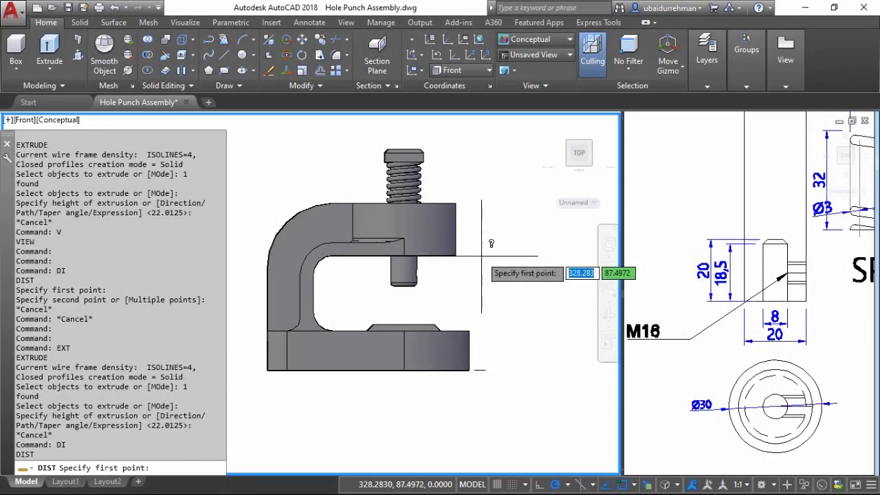
{"action": "left_click", "coordinate": [481, 288]}
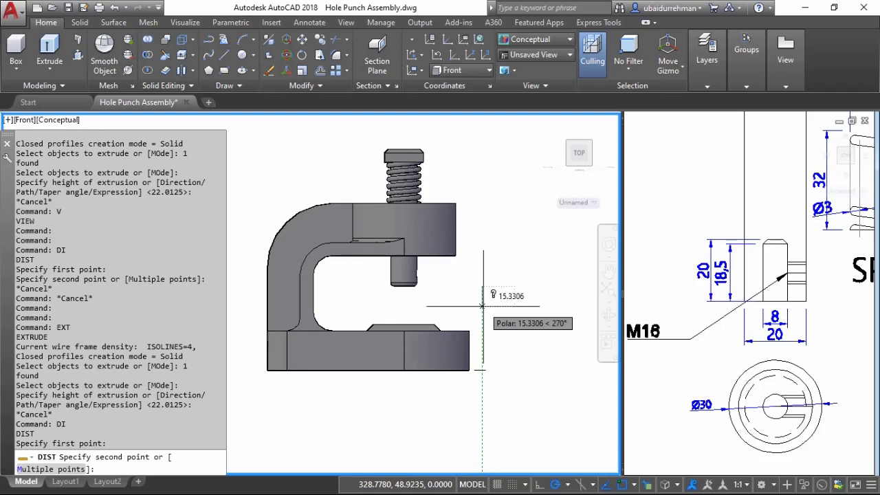
{"action": "key", "text": "Escape"}
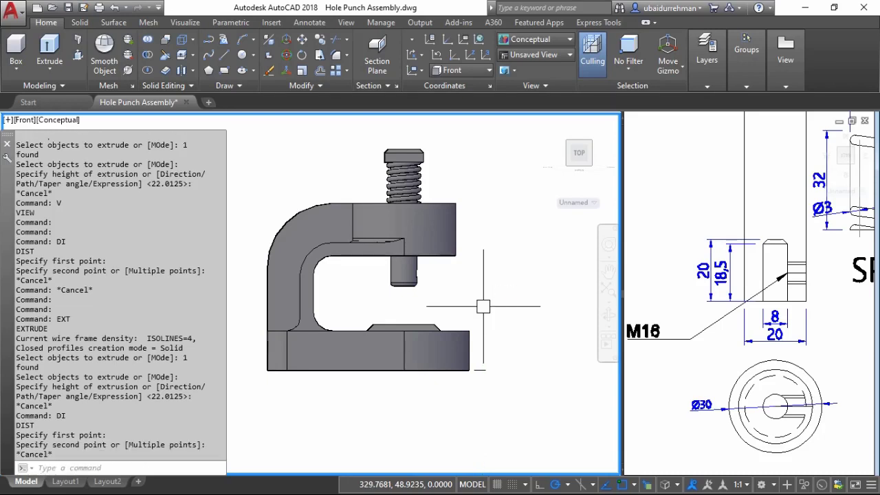
{"action": "type", "text": "ext"}
Extrude the small profile beside the clamp base to a height of 35
{"action": "key", "text": "Return"}
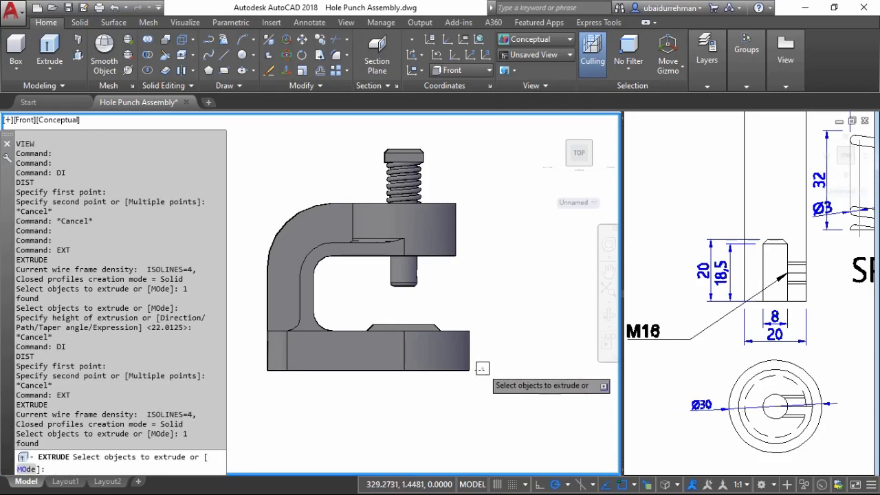
{"action": "left_click", "coordinate": [481, 368]}
{"action": "key", "text": "Return"}
{"action": "type", "text": "35"}
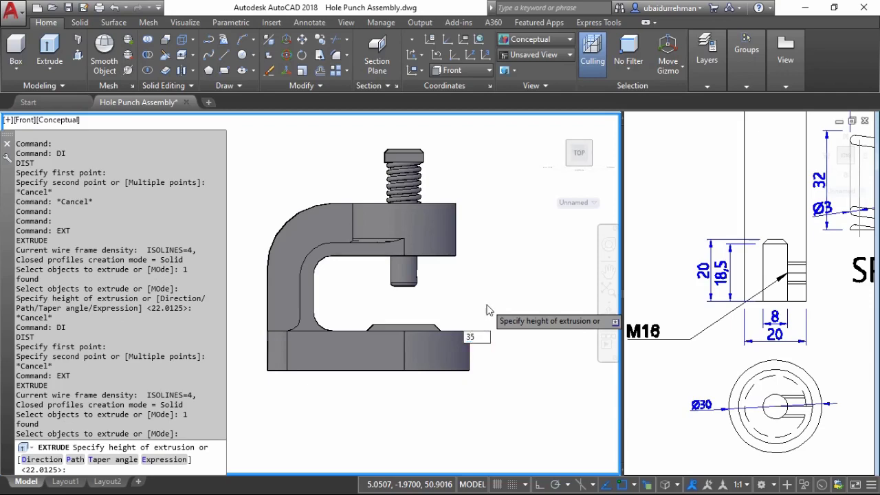
{"action": "key", "text": "Return"}
{"action": "key", "text": "Return"}
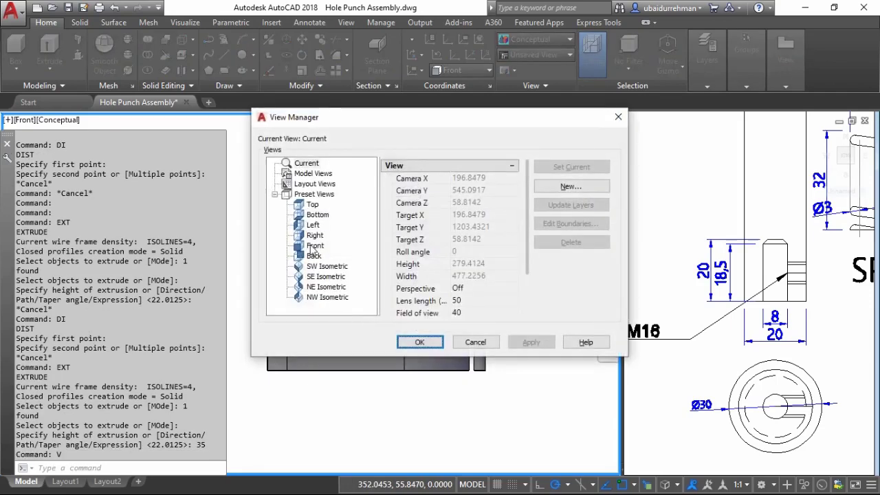
Set the viewport to the Right view, orbit to an isometric angle, and switch to 2D Wireframe
{"action": "left_click", "coordinate": [315, 246]}
{"action": "left_click", "coordinate": [515, 341]}
{"action": "left_click", "coordinate": [435, 340]}
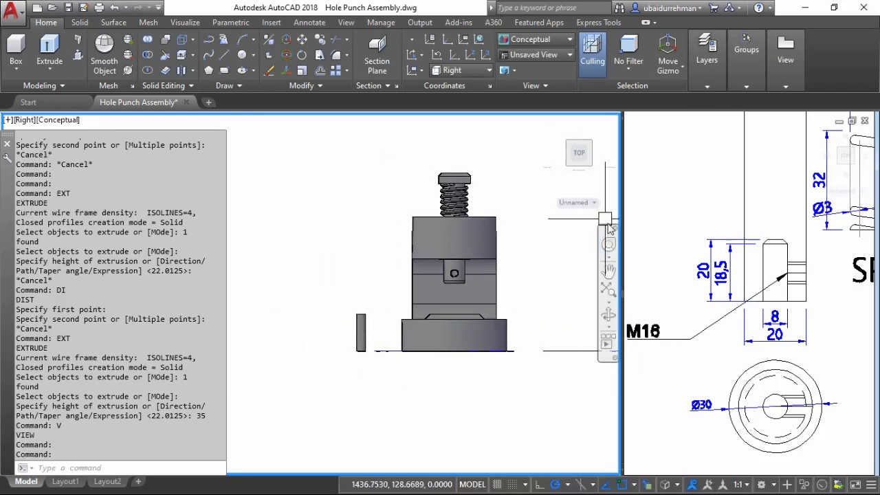
{"action": "left_click", "coordinate": [608, 246]}
{"action": "mouse_move", "coordinate": [313, 295]}
{"action": "left_mouse_down"}
{"action": "mouse_move", "coordinate": [456, 301]}
{"action": "mouse_move", "coordinate": [467, 385]}
{"action": "left_mouse_up"}
{"action": "scroll", "coordinate": [467, 384], "scroll_direction": "up", "scroll_amount": 5}
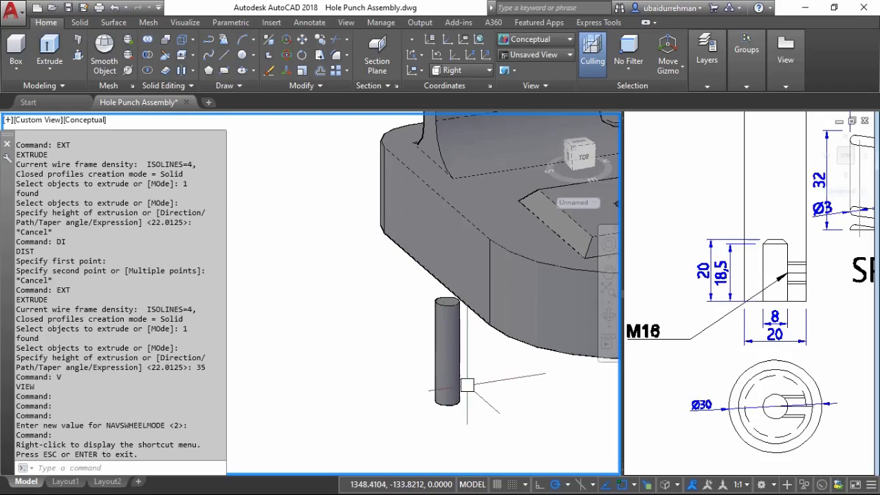
{"action": "left_click", "coordinate": [103, 120]}
{"action": "left_click", "coordinate": [124, 148]}
Draw a circle matching the pin's radius at its base and move it beside the pin tip
{"action": "type", "text": "c"}
{"action": "key", "text": "Return"}
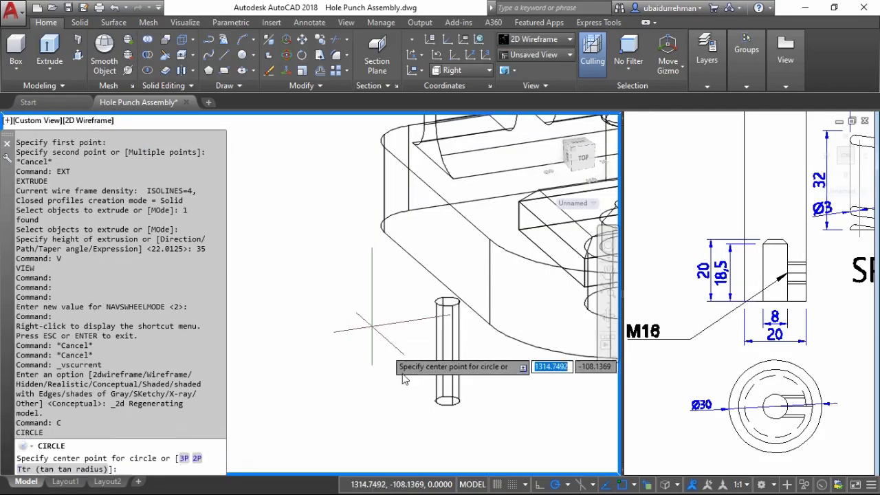
{"action": "scroll", "coordinate": [457, 416], "scroll_direction": "up", "scroll_amount": 5}
{"action": "left_click", "coordinate": [408, 340]}
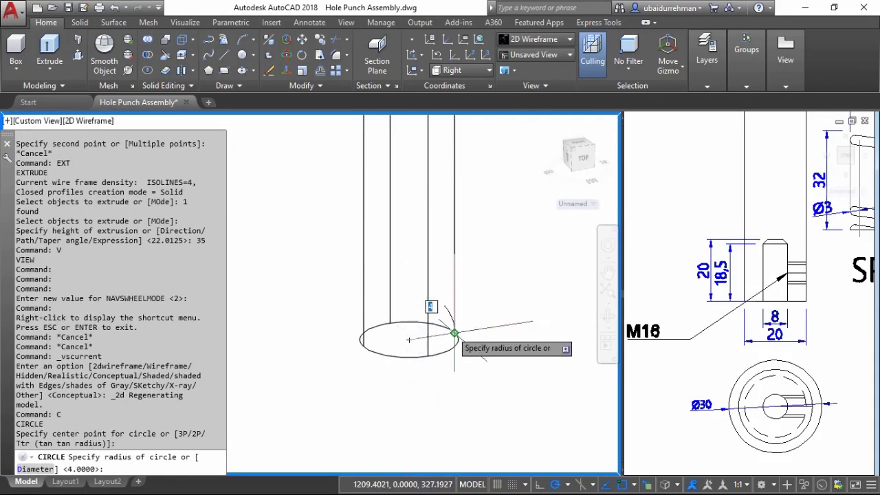
{"action": "left_click", "coordinate": [455, 333]}
{"action": "left_click", "coordinate": [424, 360]}
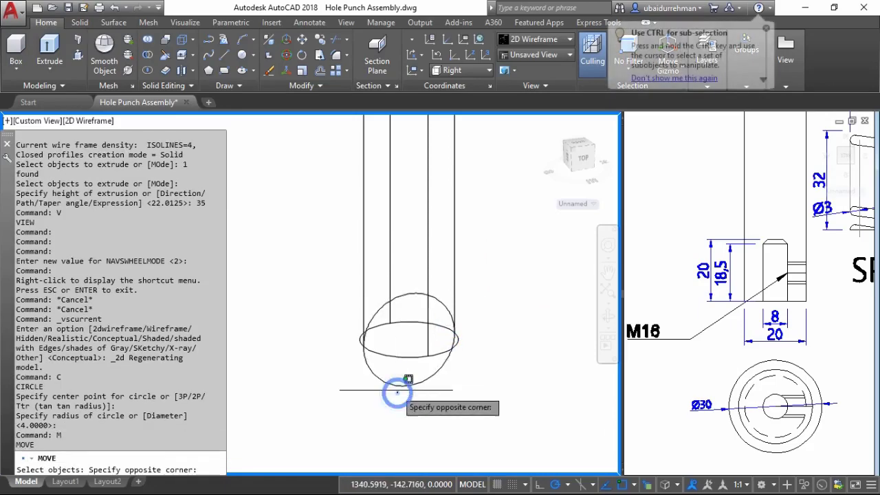
{"action": "left_click", "coordinate": [394, 390]}
{"action": "key", "text": "Return"}
{"action": "left_click", "coordinate": [453, 394]}
{"action": "left_click", "coordinate": [504, 436]}
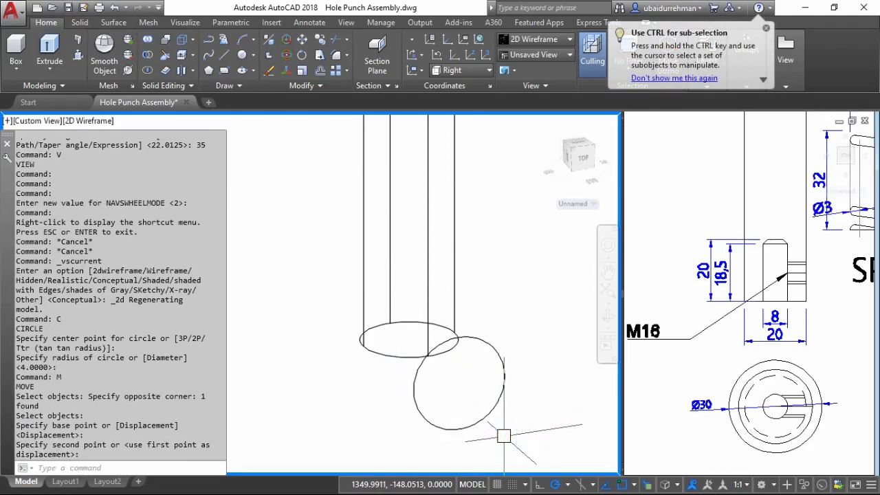
Extrude the circle into a crosswise cylinder and shade the model in Conceptual style
{"action": "key", "text": "Return"}
{"action": "left_click", "coordinate": [491, 415]}
{"action": "key", "text": "Return"}
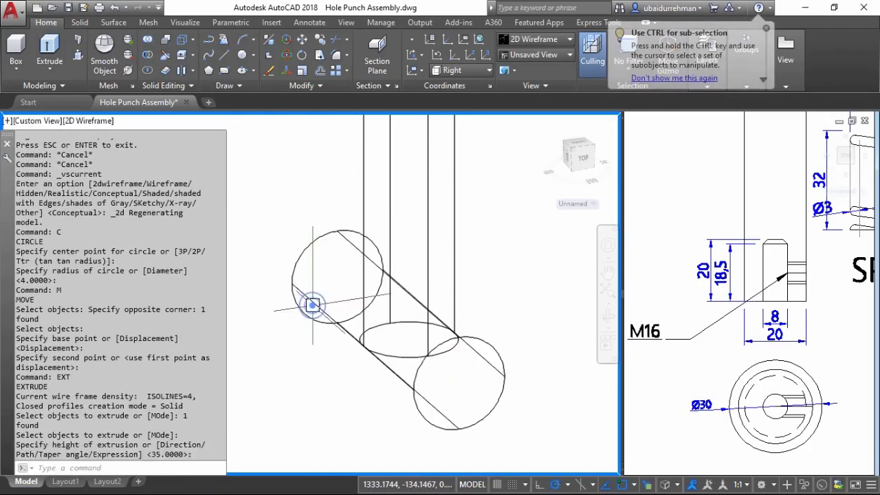
{"action": "key", "text": "Escape"}
{"action": "left_click", "coordinate": [89, 124]}
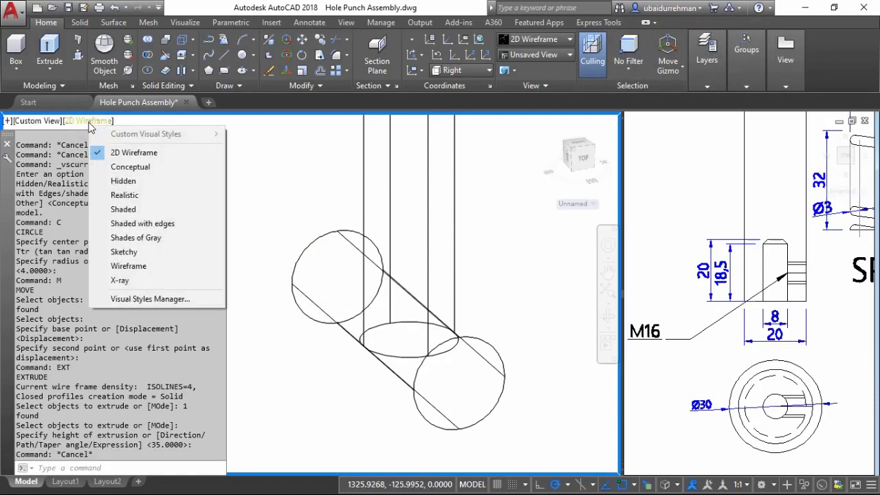
{"action": "left_click", "coordinate": [117, 166]}
{"action": "type", "text": "su"}
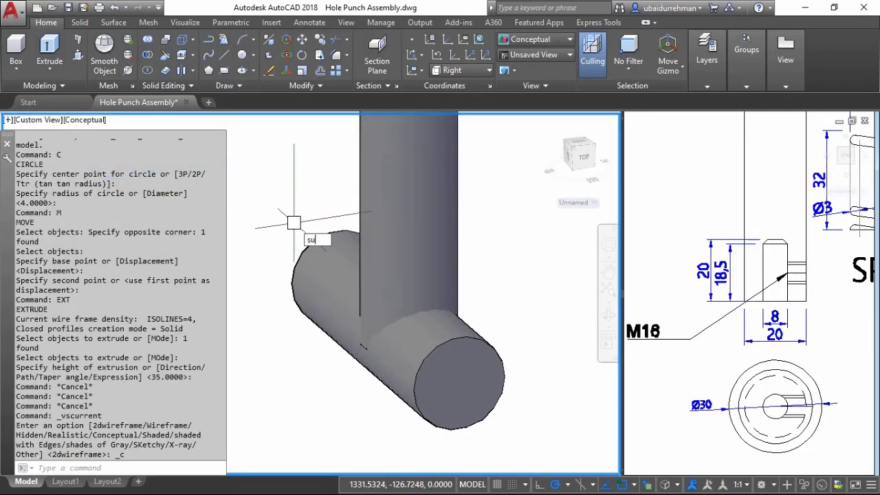
Subtract the crosswise cylinder from the punch pin
{"action": "type", "text": "b"}
{"action": "key", "text": "Return"}
{"action": "left_click", "coordinate": [352, 199]}
{"action": "key", "text": "Return"}
{"action": "left_click", "coordinate": [320, 235]}
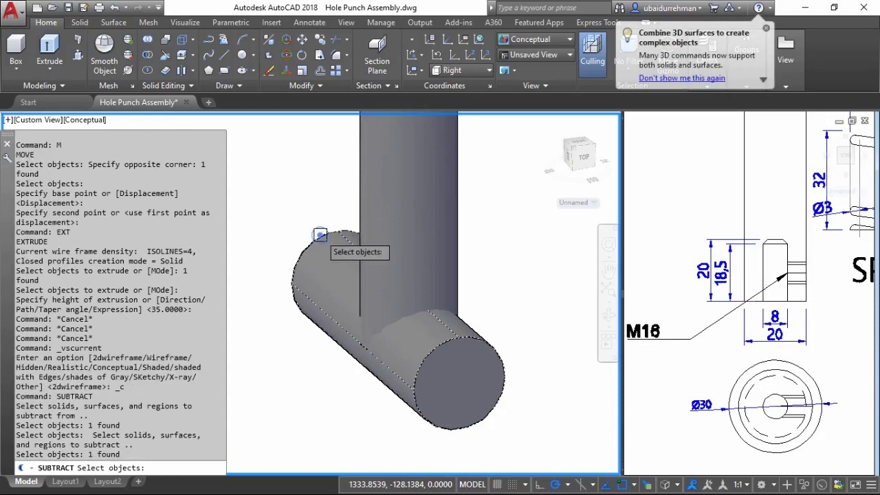
{"action": "key", "text": "Return"}
Reframe the assembly and switch the viewport back to 2D Wireframe
{"action": "scroll", "coordinate": [357, 213], "scroll_direction": "down", "scroll_amount": 6}
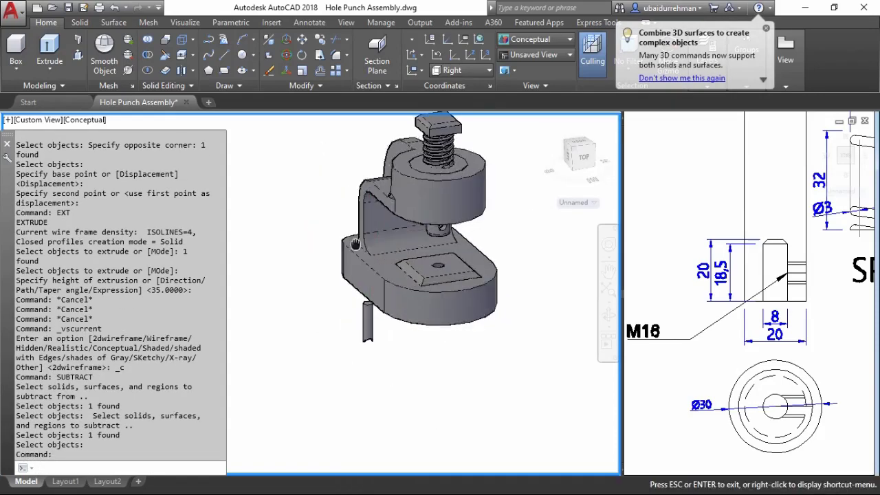
{"action": "middle_click_drag", "start_coordinate": [355, 244], "coordinate": [346, 270]}
{"action": "scroll", "coordinate": [306, 289], "scroll_direction": "up", "scroll_amount": 2}
{"action": "scroll", "coordinate": [306, 289], "scroll_direction": "up", "scroll_amount": 1}
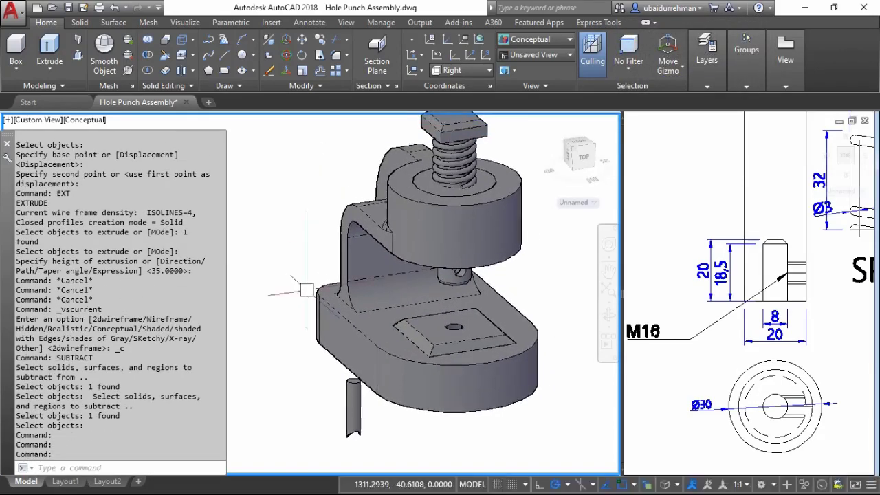
{"action": "scroll", "coordinate": [306, 289], "scroll_direction": "down", "scroll_amount": 2}
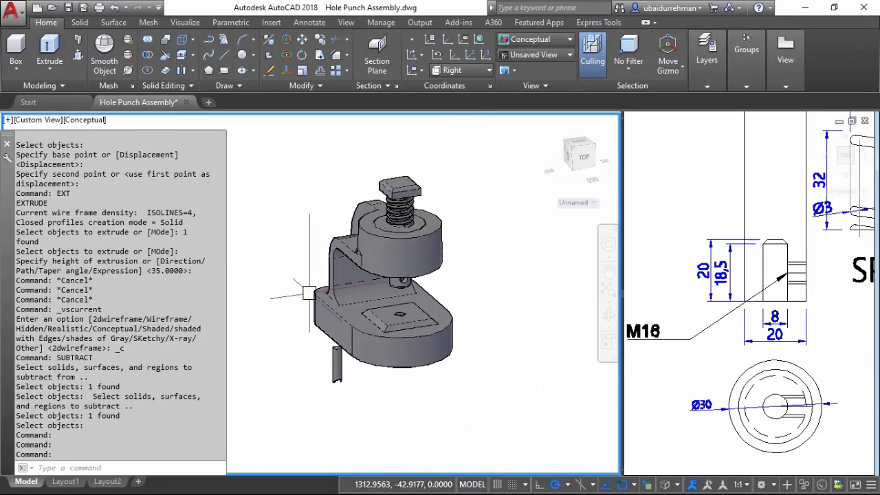
{"action": "left_click", "coordinate": [82, 122]}
{"action": "left_click", "coordinate": [110, 150]}
{"action": "type", "text": "m"}
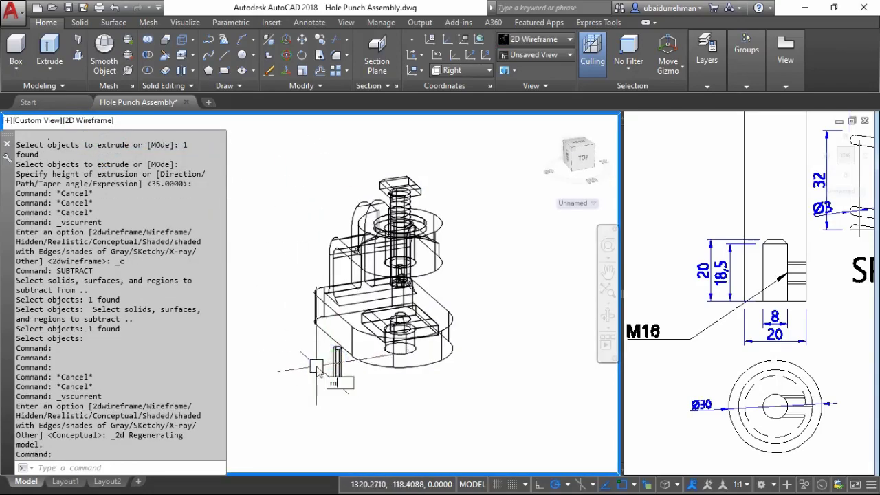
Move the shaped pin from its top point into the hole under the punch head
{"action": "key", "text": "Return"}
{"action": "scroll", "coordinate": [317, 367], "scroll_direction": "up", "scroll_amount": 10}
{"action": "left_click", "coordinate": [372, 236]}
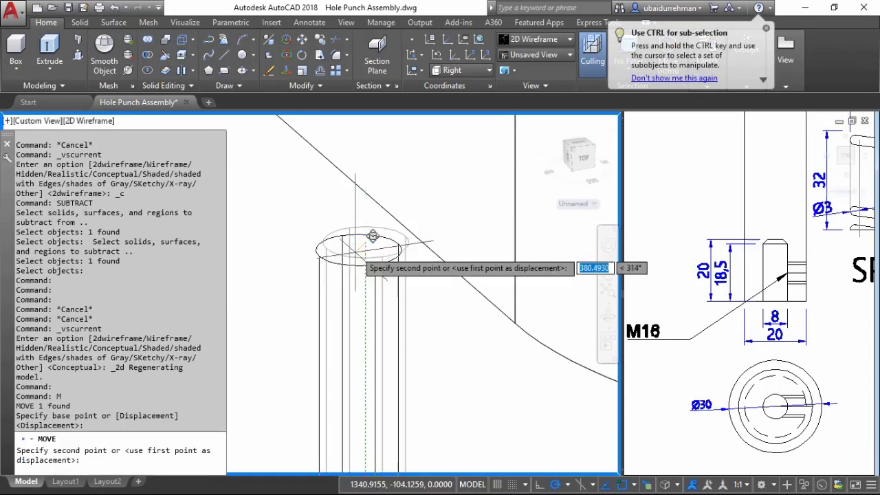
{"action": "scroll", "coordinate": [372, 235], "scroll_direction": "down", "scroll_amount": 2}
{"action": "scroll", "coordinate": [358, 254], "scroll_direction": "down", "scroll_amount": 2}
{"action": "scroll", "coordinate": [351, 264], "scroll_direction": "down", "scroll_amount": 2}
{"action": "scroll", "coordinate": [370, 296], "scroll_direction": "down", "scroll_amount": 2}
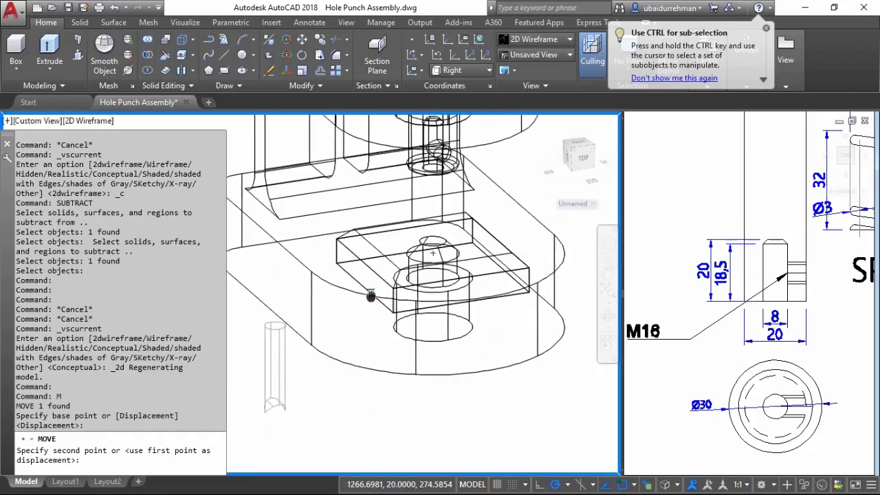
{"action": "scroll", "coordinate": [399, 186], "scroll_direction": "up", "scroll_amount": 2}
{"action": "scroll", "coordinate": [398, 237], "scroll_direction": "up", "scroll_amount": 2}
{"action": "scroll", "coordinate": [505, 289], "scroll_direction": "up", "scroll_amount": 2}
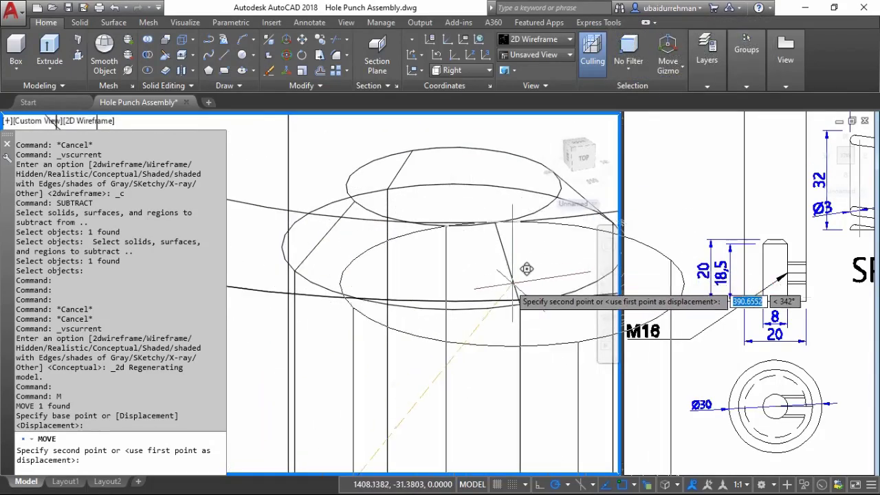
{"action": "left_click", "coordinate": [471, 309]}
Zoom out and open the View Manager with V
{"action": "scroll", "coordinate": [454, 275], "scroll_direction": "down", "scroll_amount": 2}
{"action": "scroll", "coordinate": [447, 265], "scroll_direction": "down", "scroll_amount": 2}
{"action": "scroll", "coordinate": [444, 256], "scroll_direction": "down", "scroll_amount": 1}
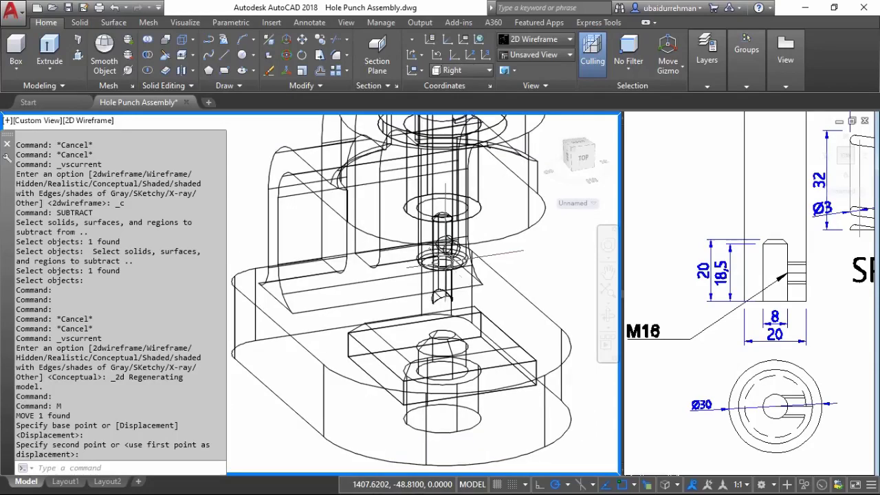
{"action": "scroll", "coordinate": [444, 256], "scroll_direction": "down", "scroll_amount": 2}
{"action": "scroll", "coordinate": [481, 268], "scroll_direction": "down", "scroll_amount": 2}
{"action": "type", "text": "V"}
{"action": "key", "text": "Return"}
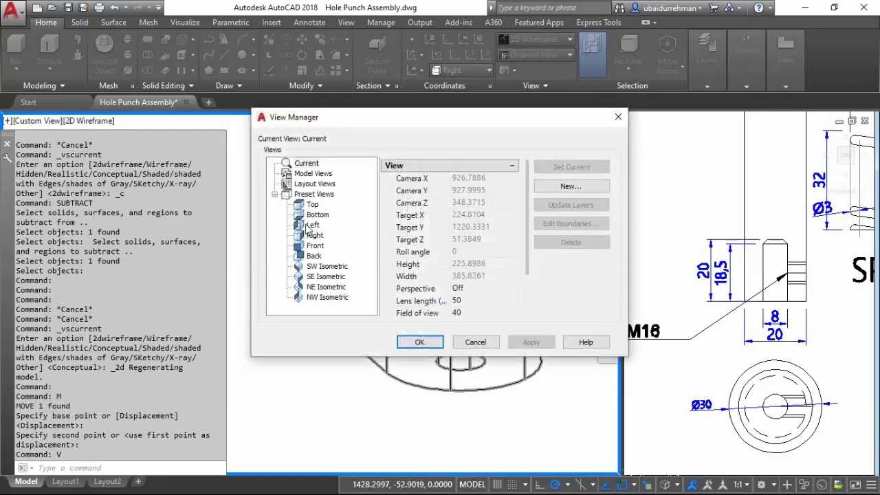
Close the View Manager, shade the model in Conceptual style, and pan it lower
{"action": "key", "text": "Escape"}
{"action": "key", "text": "Escape"}
{"action": "key", "text": "Escape"}
{"action": "left_click", "coordinate": [90, 120]}
{"action": "left_click", "coordinate": [79, 167]}
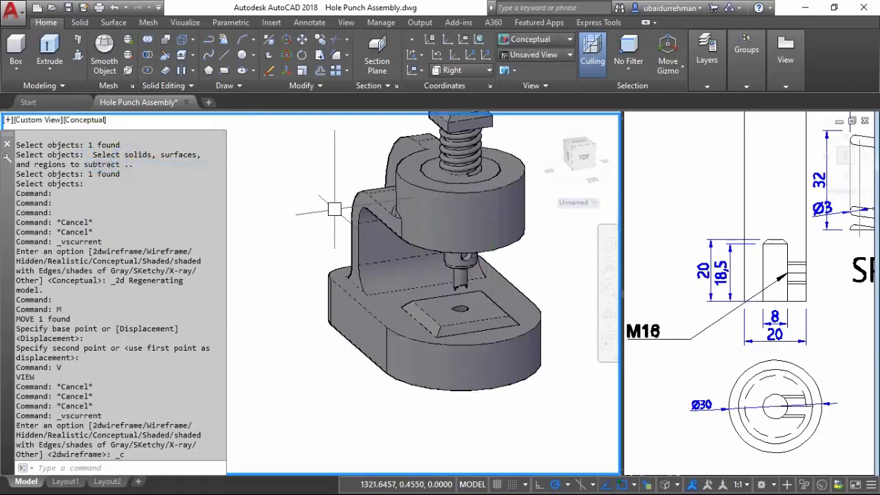
{"action": "middle_click_drag", "start_coordinate": [335, 209], "coordinate": [373, 271]}
Apply the Front preset view and zoom in on the assembly
{"action": "type", "text": "V"}
{"action": "key", "text": "Return"}
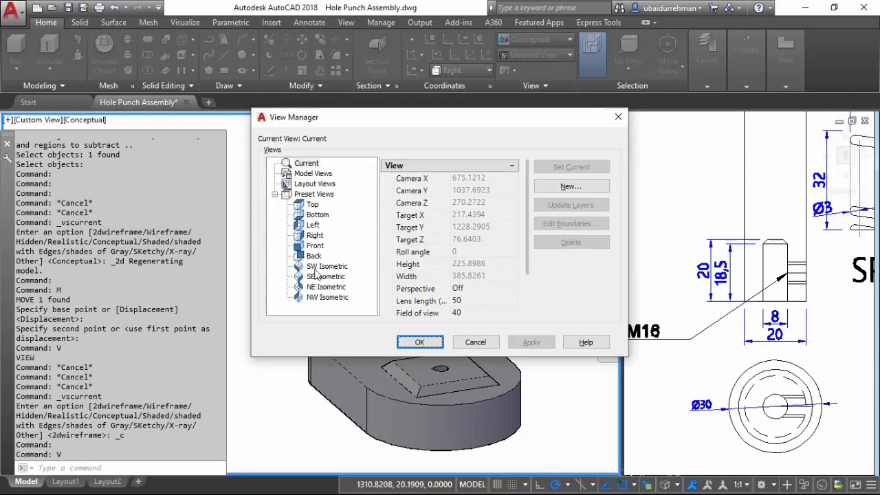
{"action": "left_click", "coordinate": [314, 245]}
{"action": "left_click", "coordinate": [543, 343]}
{"action": "left_click", "coordinate": [423, 343]}
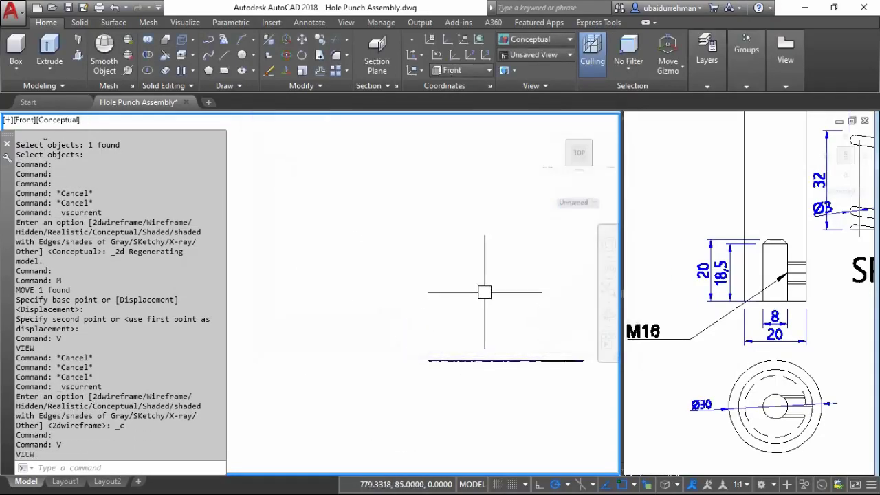
{"action": "scroll", "coordinate": [516, 294], "scroll_direction": "up", "scroll_amount": 2}
{"action": "scroll", "coordinate": [411, 318], "scroll_direction": "up", "scroll_amount": 3}
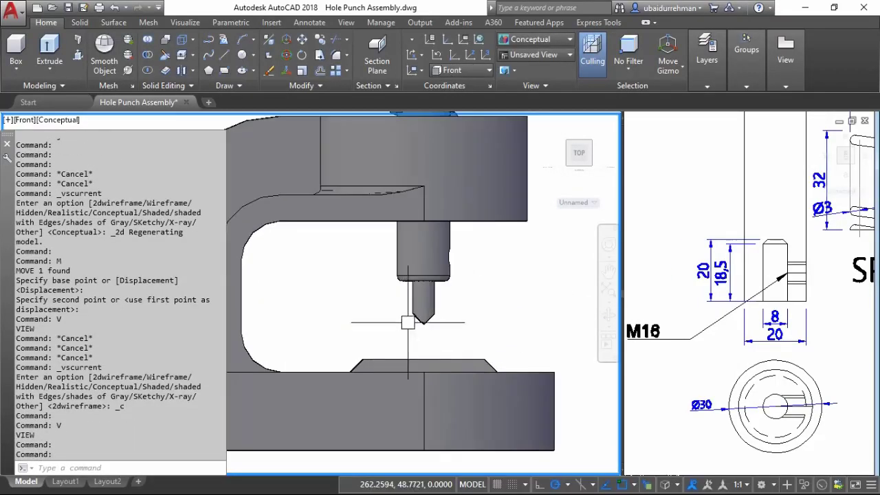
{"action": "scroll", "coordinate": [467, 323], "scroll_direction": "up", "scroll_amount": 2}
{"action": "scroll", "coordinate": [457, 284], "scroll_direction": "down", "scroll_amount": 4}
{"action": "scroll", "coordinate": [458, 284], "scroll_direction": "up", "scroll_amount": 1}
{"action": "scroll", "coordinate": [533, 311], "scroll_direction": "up", "scroll_amount": 1}
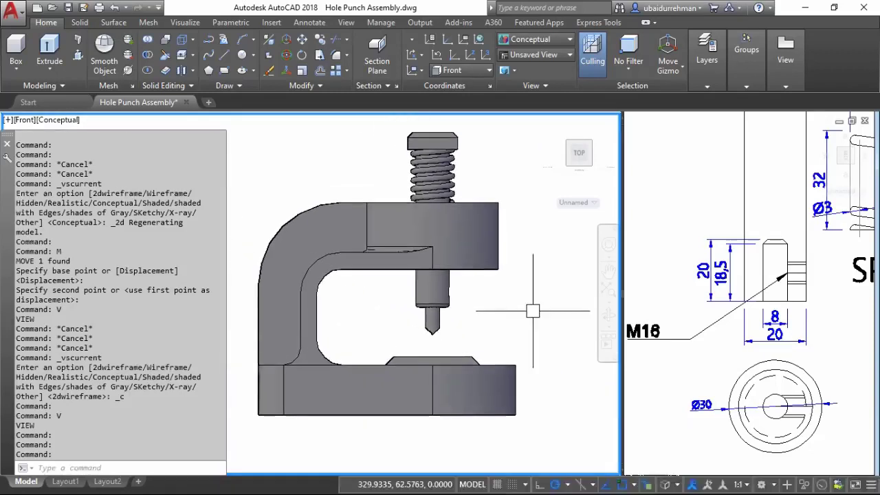
{"action": "scroll", "coordinate": [490, 304], "scroll_direction": "up", "scroll_amount": 1}
{"action": "scroll", "coordinate": [479, 303], "scroll_direction": "up", "scroll_amount": 1}
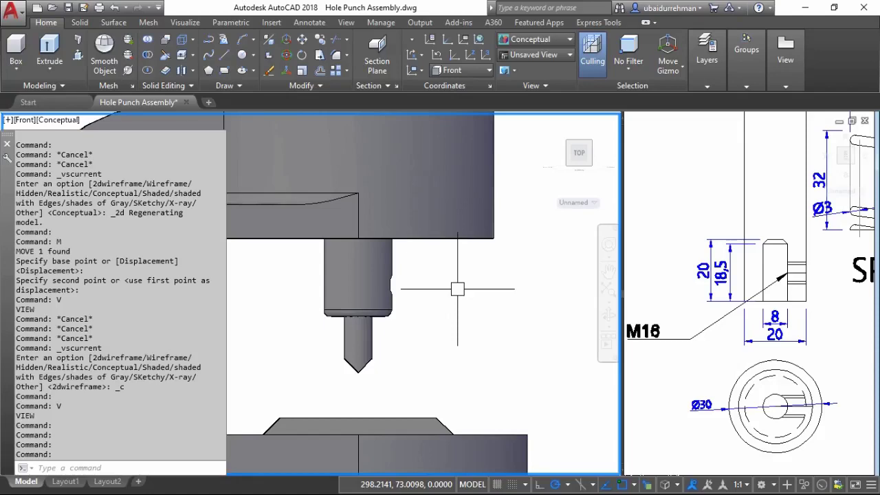
Apply the Right preset view and centre the model
{"action": "type", "text": "v"}
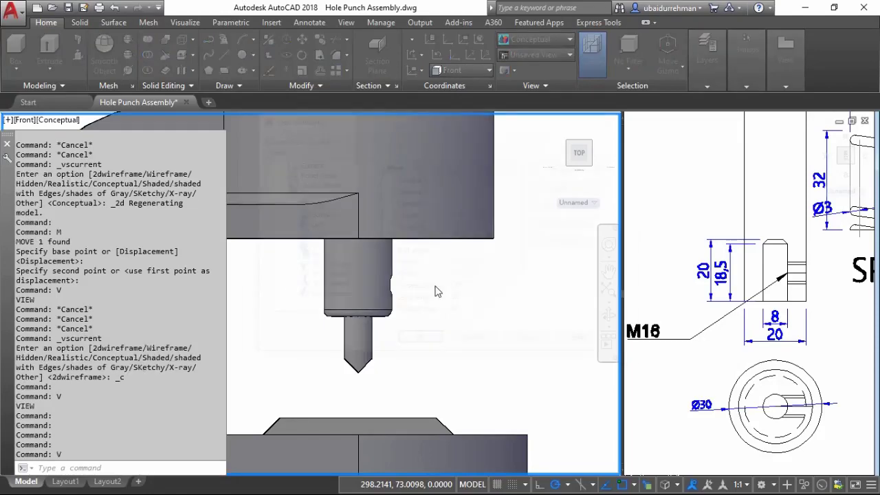
{"action": "key", "text": "Return"}
{"action": "left_click", "coordinate": [315, 235]}
{"action": "left_click", "coordinate": [530, 342]}
{"action": "left_click", "coordinate": [419, 341]}
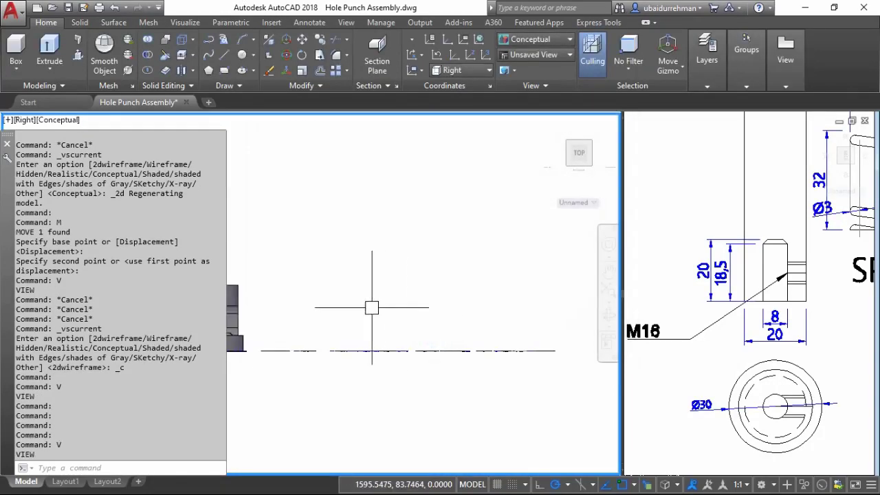
{"action": "scroll", "coordinate": [373, 309], "scroll_direction": "up", "scroll_amount": 5}
{"action": "mouse_move", "coordinate": [359, 338]}
{"action": "middle_mouse_down"}
{"action": "mouse_move", "coordinate": [442, 264]}
{"action": "mouse_move", "coordinate": [407, 240]}
{"action": "middle_mouse_up"}
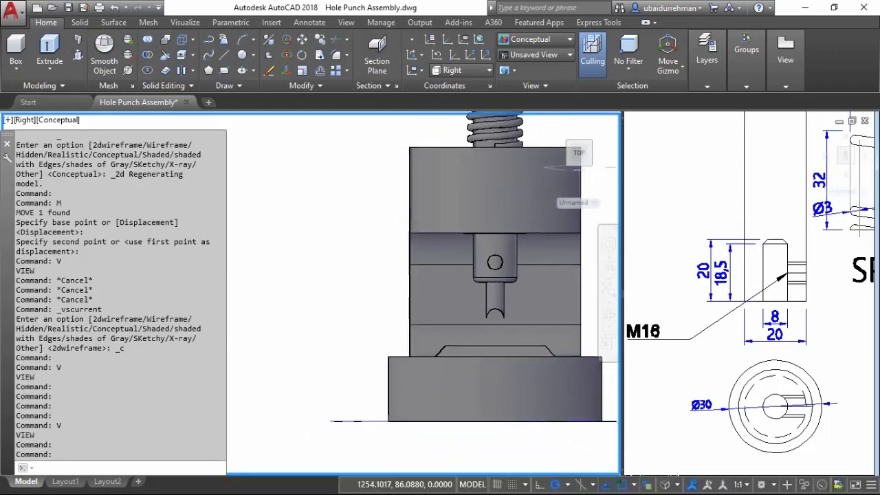
Draw a 7-diameter circle left of the body and extrude it 16 units into the shaft
{"action": "type", "text": "c"}
{"action": "key", "text": "Return"}
{"action": "left_click", "coordinate": [311, 268]}
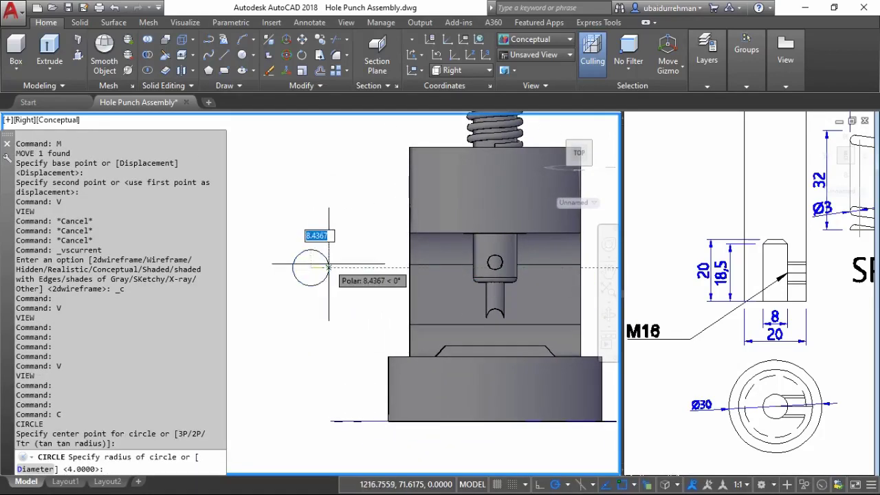
{"action": "type", "text": "d"}
{"action": "key", "text": "Return"}
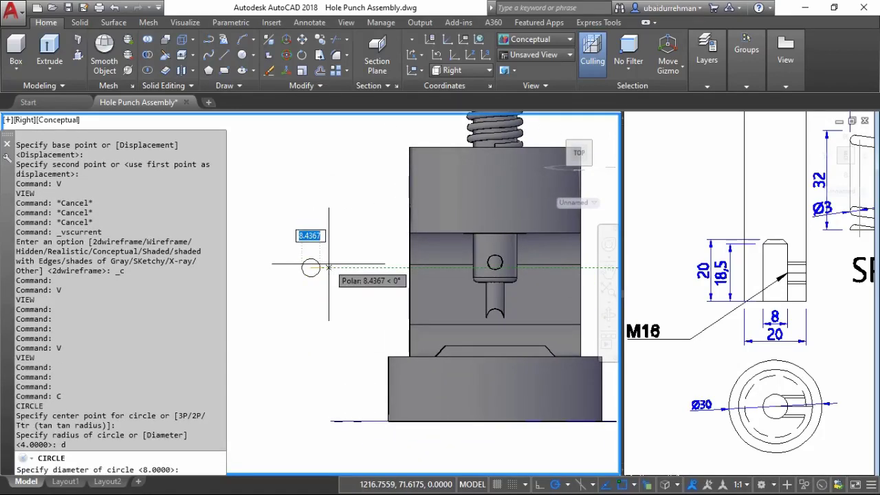
{"action": "key", "text": "Return"}
{"action": "type", "text": "ext"}
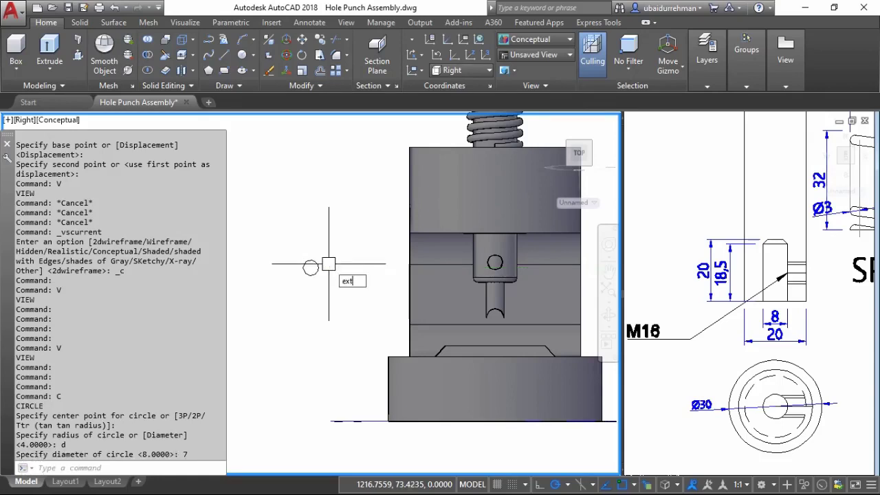
{"action": "key", "text": "Return"}
{"action": "left_click", "coordinate": [313, 267]}
{"action": "key", "text": "Return"}
{"action": "type", "text": "16"}
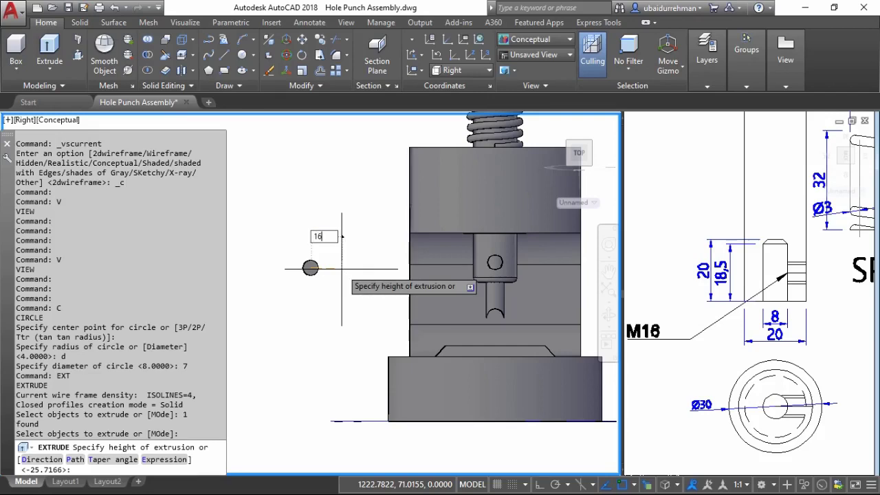
{"action": "key", "text": "Return"}
Draw a concentric radius-5 circle on the pin and extrude it 5 units as the head
{"action": "type", "text": "c"}
{"action": "key", "text": "Return"}
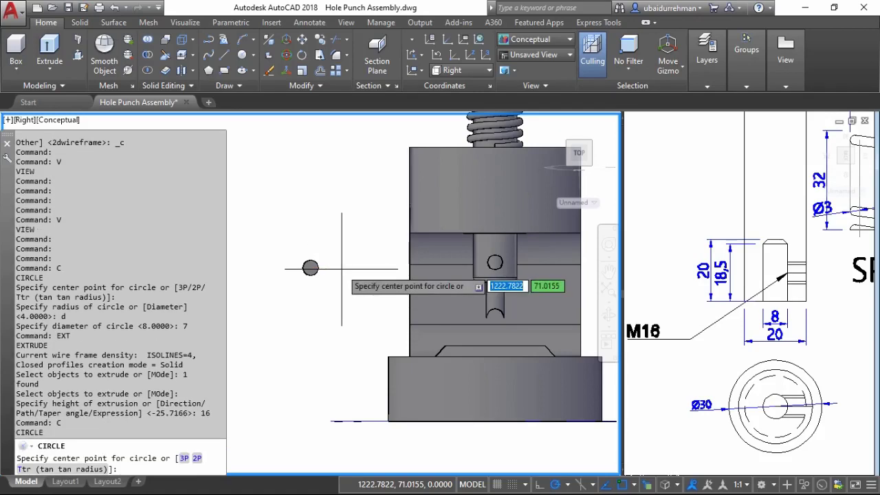
{"action": "left_click", "coordinate": [313, 271]}
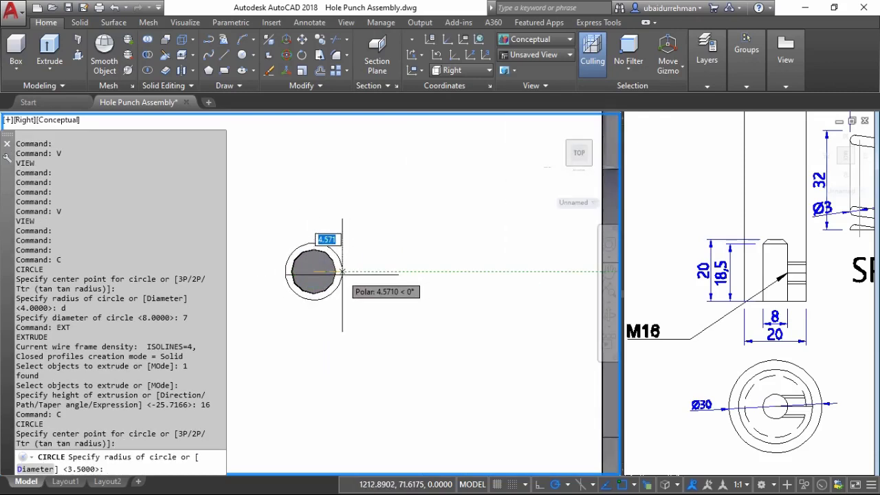
{"action": "type", "text": "5"}
{"action": "key", "text": "Return"}
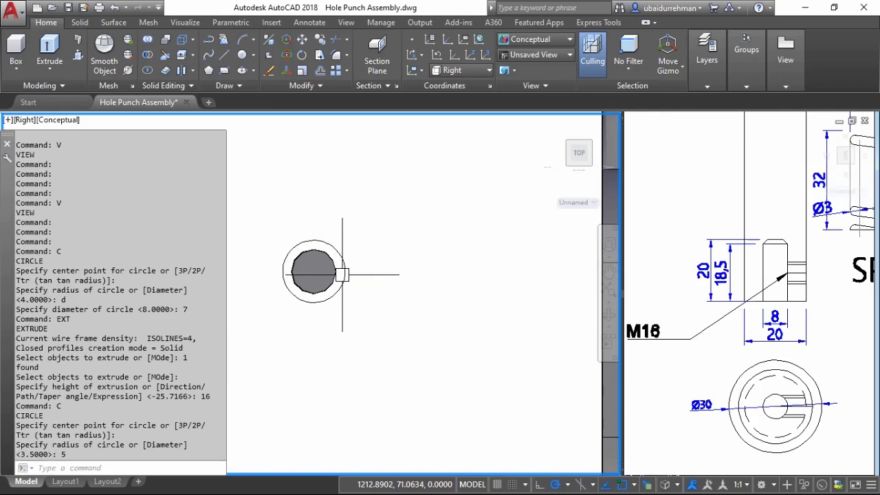
{"action": "type", "text": "ext"}
{"action": "key", "text": "Return"}
{"action": "left_click", "coordinate": [343, 273]}
{"action": "key", "text": "Return"}
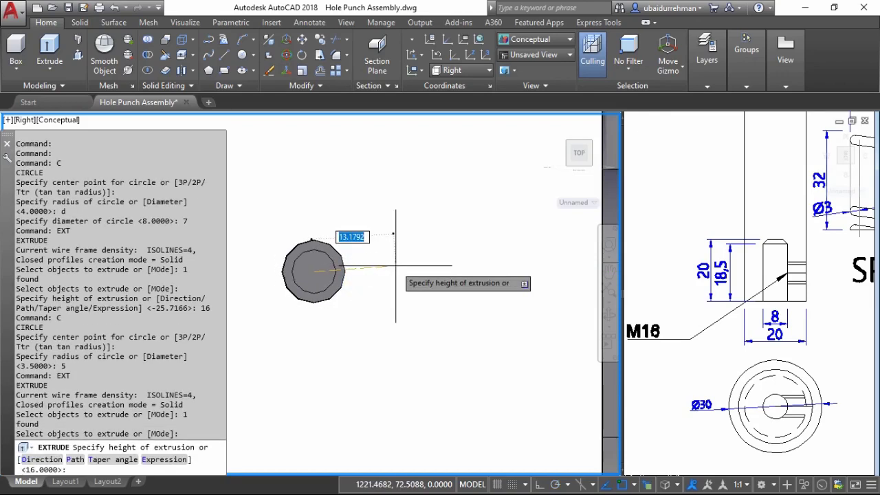
{"action": "key", "text": "Return"}
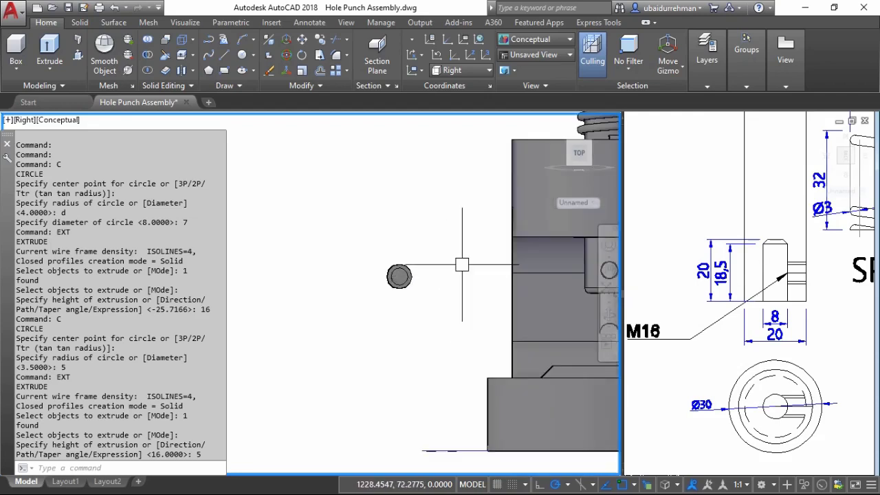
{"action": "key", "text": "shift+w"}
In 2D Wireframe, move the head disc from its centre onto the end of the shaft
{"action": "left_click_drag", "start_coordinate": [388, 275], "coordinate": [448, 309]}
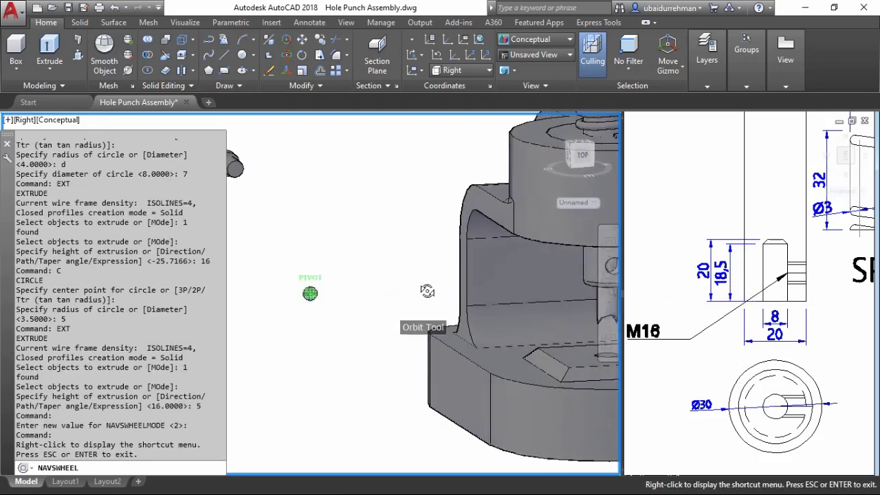
{"action": "scroll", "coordinate": [354, 255], "scroll_direction": "up", "scroll_amount": 5}
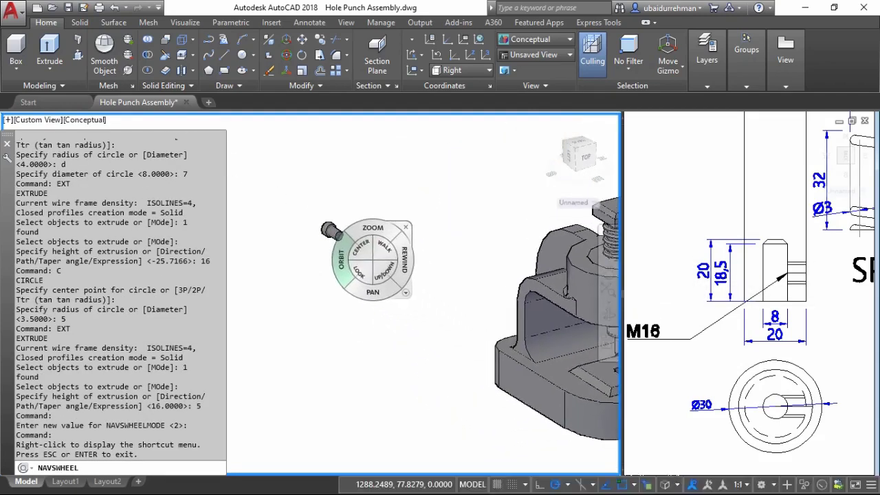
{"action": "key", "text": "Escape"}
{"action": "left_click", "coordinate": [303, 228]}
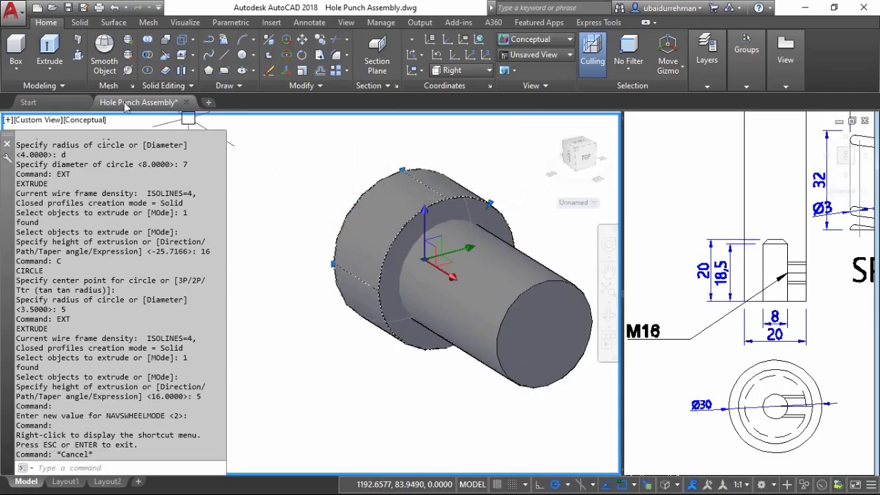
{"action": "left_click", "coordinate": [85, 119]}
{"action": "left_click", "coordinate": [249, 149]}
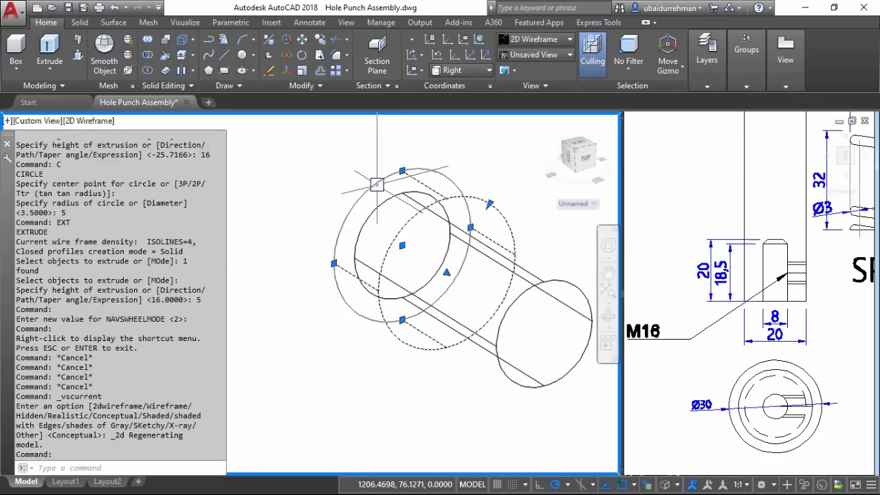
{"action": "type", "text": "m"}
{"action": "key", "text": "Return"}
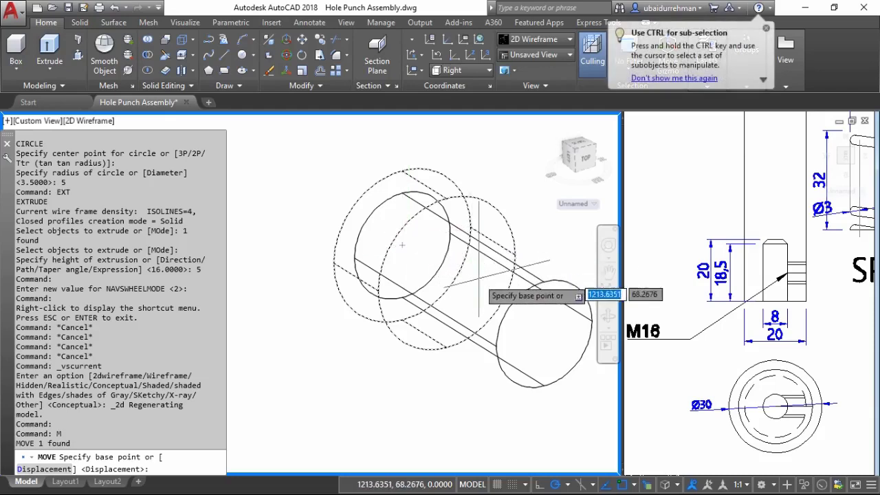
{"action": "left_click", "coordinate": [395, 328]}
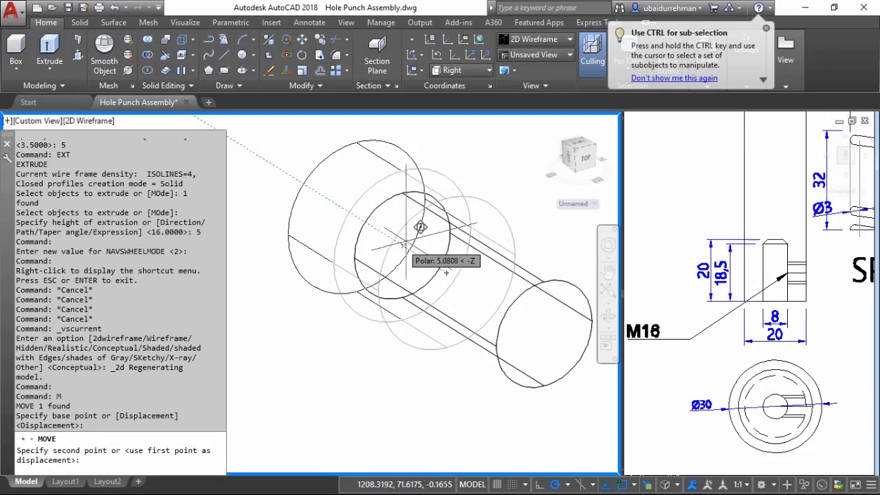
{"action": "left_click", "coordinate": [398, 249]}
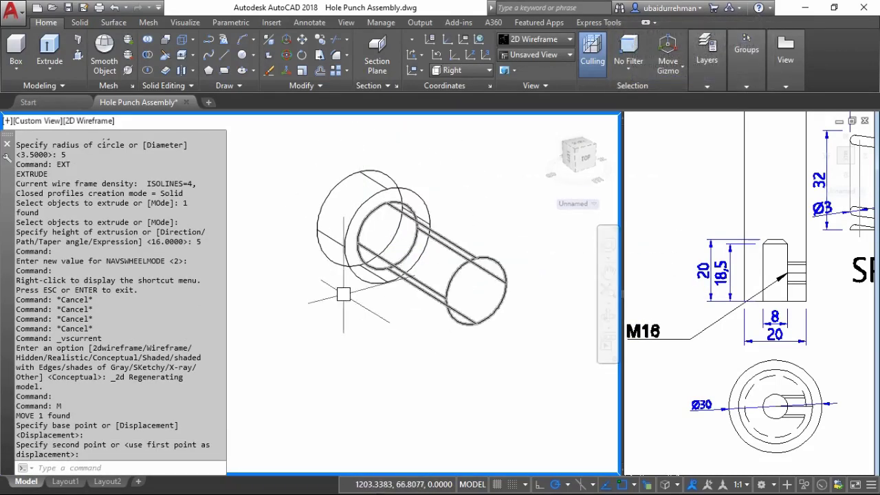
{"action": "type", "text": "f"}
Fillet the head's circular edge with radius 3
{"action": "key", "text": "Return"}
{"action": "type", "text": "r"}
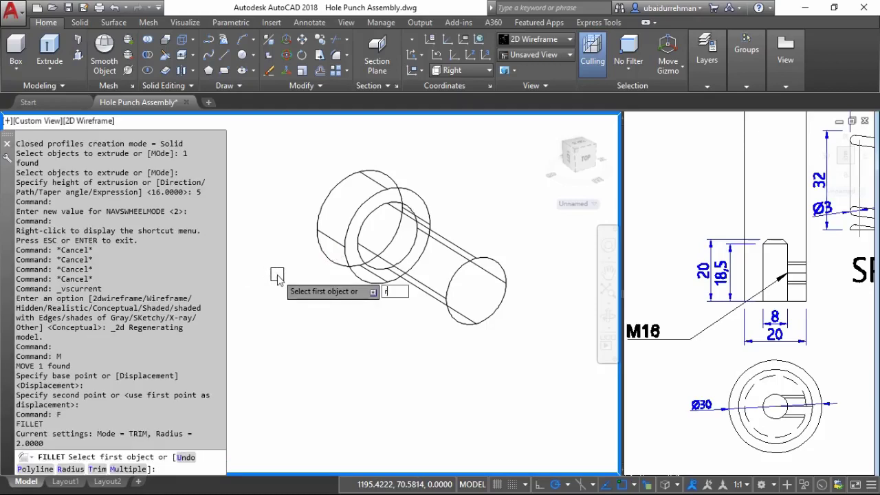
{"action": "key", "text": "Return"}
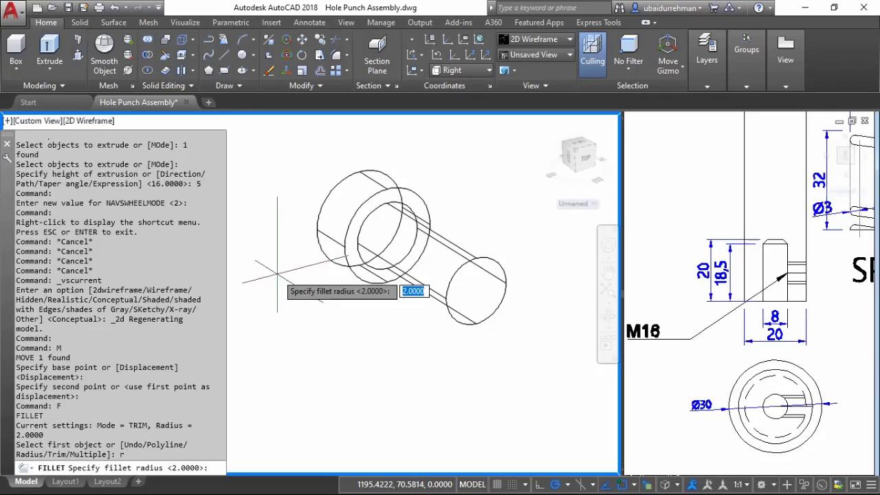
{"action": "type", "text": "3"}
{"action": "key", "text": "Return"}
{"action": "left_click", "coordinate": [316, 200]}
{"action": "key", "text": "Return"}
{"action": "key", "text": "Return"}
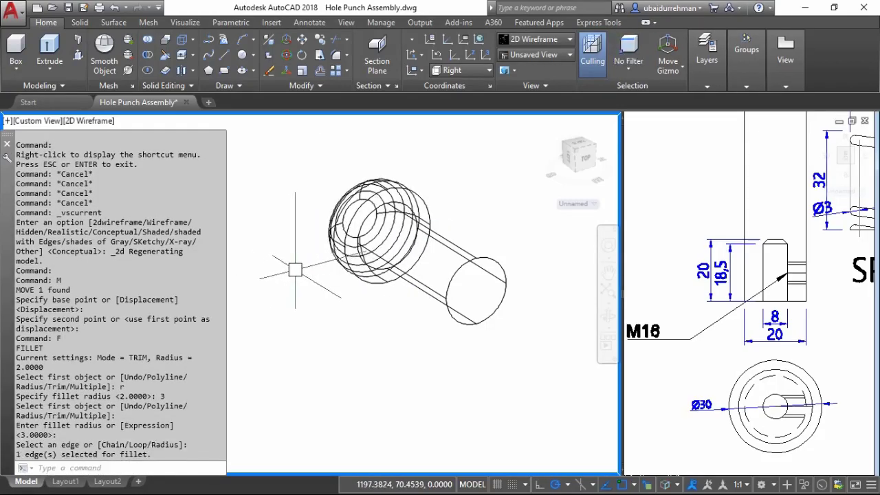
{"action": "left_click", "coordinate": [417, 190]}
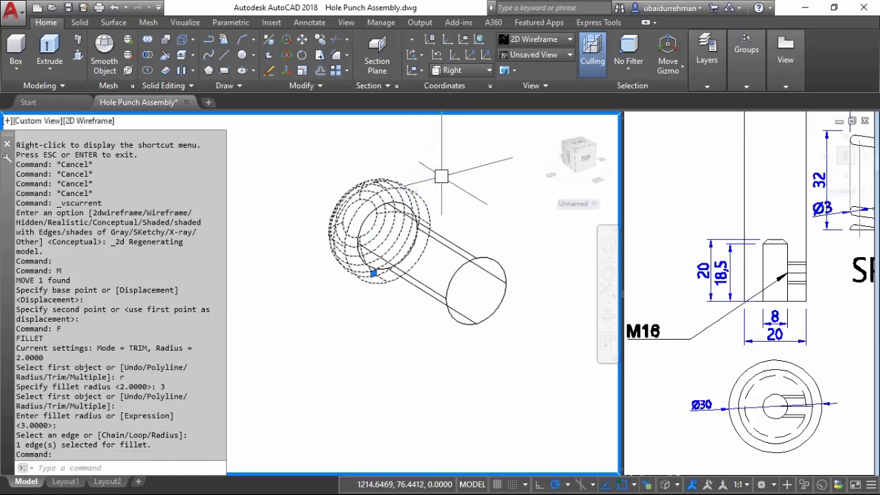
{"action": "key", "text": "Escape"}
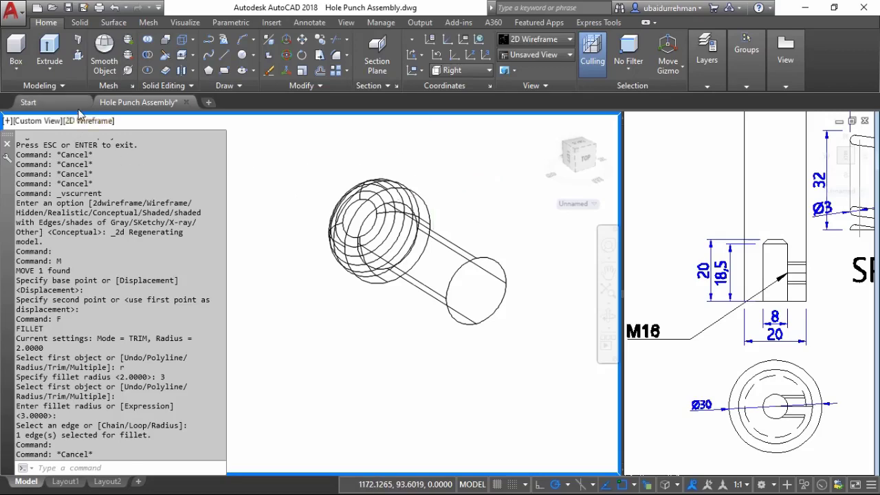
Shade the model in Conceptual style, keeping the pin close-up view
{"action": "left_click", "coordinate": [84, 121]}
{"action": "left_click", "coordinate": [110, 168]}
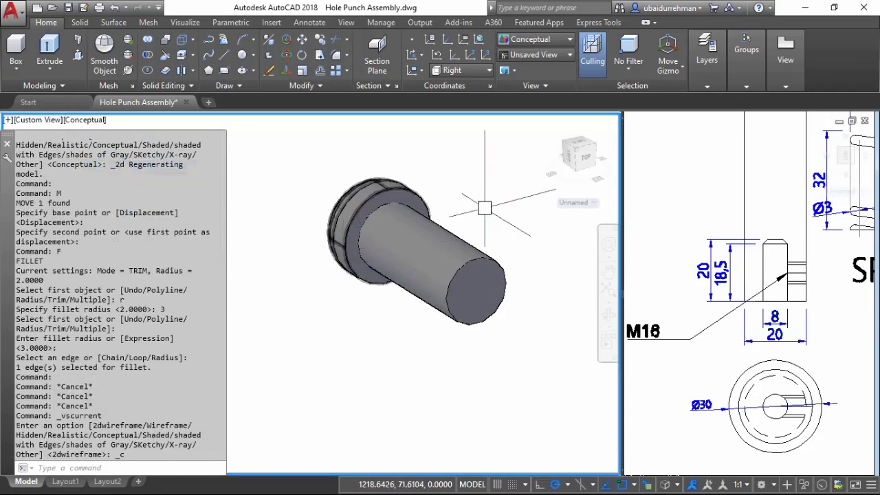
{"action": "left_click", "coordinate": [565, 148]}
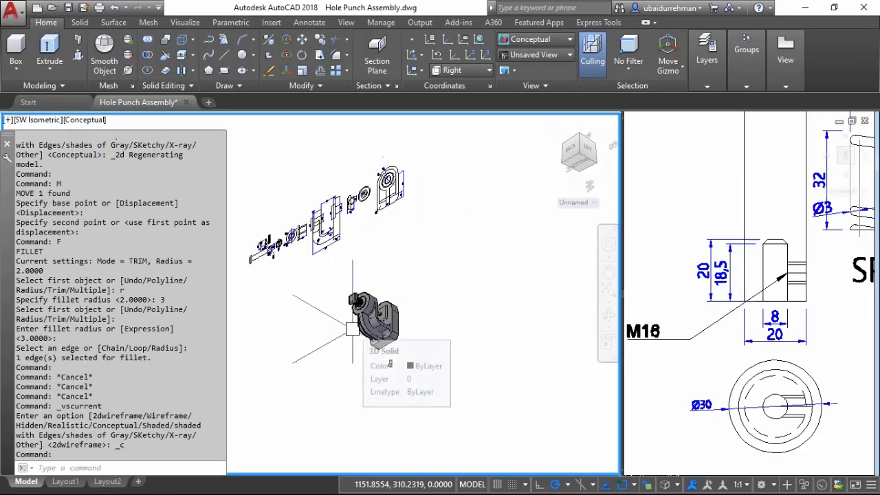
{"action": "key", "text": "ctrl+z"}
Switch the viewport to the Top preset view
{"action": "type", "text": "V"}
{"action": "key", "text": "Return"}
{"action": "left_click", "coordinate": [313, 206]}
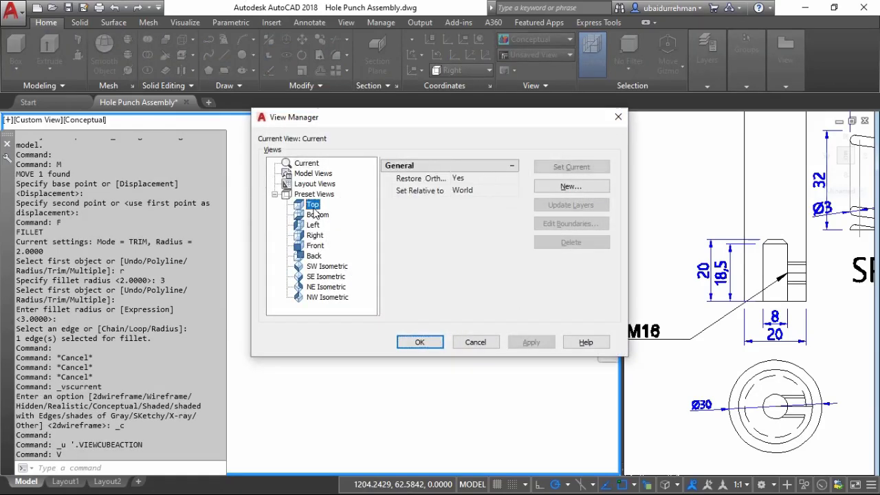
{"action": "left_click", "coordinate": [420, 342]}
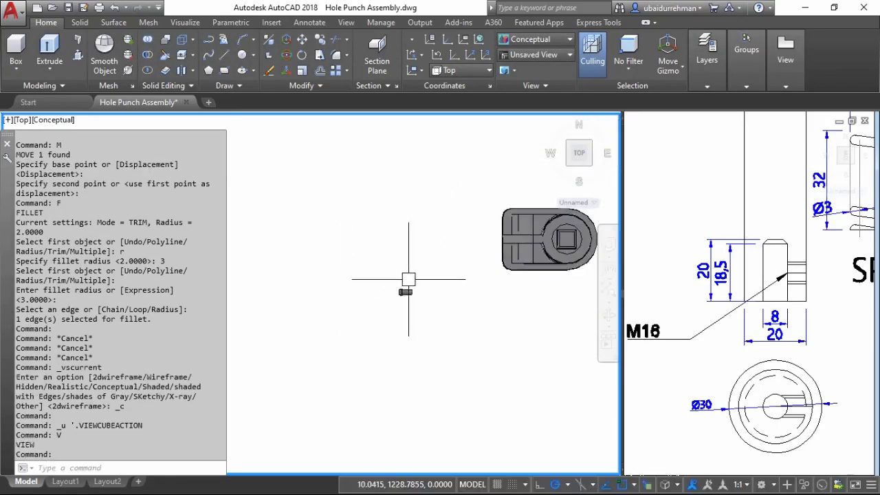
Mirror both pin parts across a vertical line, erasing the originals
{"action": "left_click_drag", "start_coordinate": [431, 282], "coordinate": [286, 370]}
{"action": "key", "text": "BackSpace"}
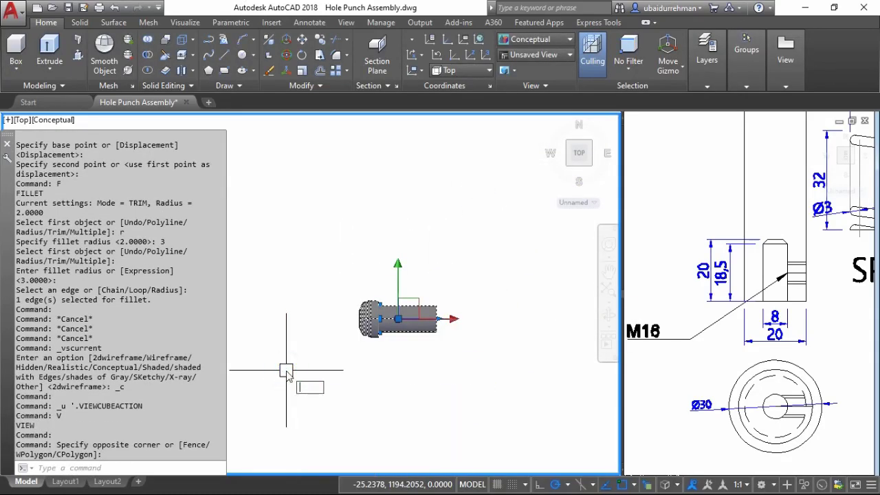
{"action": "type", "text": "mi"}
{"action": "key", "text": "Return"}
{"action": "left_click", "coordinate": [396, 349]}
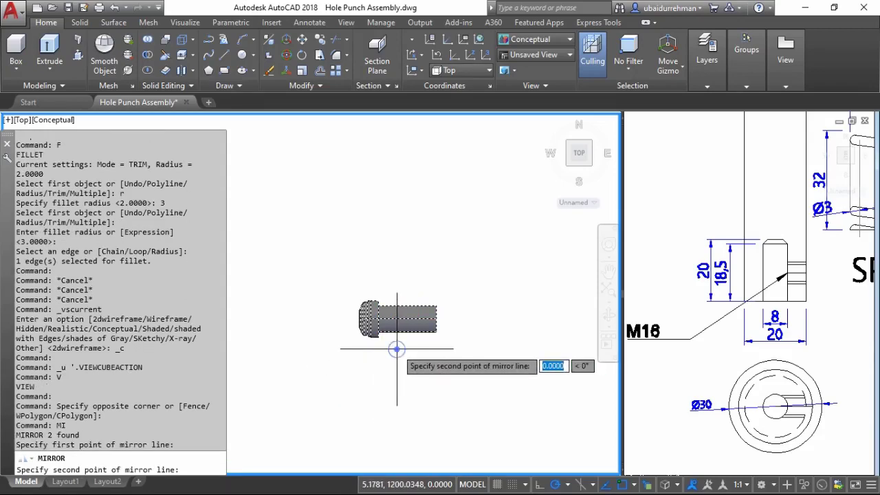
{"action": "left_click", "coordinate": [397, 405]}
{"action": "type", "text": "y"}
{"action": "key", "text": "Return"}
Switch to the SE Isometric view and begin a window selection around the pin
{"action": "scroll", "coordinate": [333, 324], "scroll_direction": "down", "scroll_amount": 4}
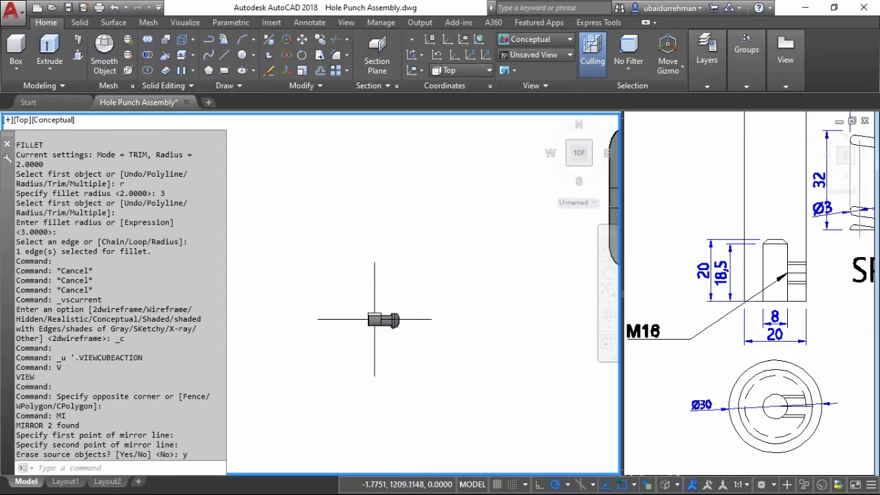
{"action": "scroll", "coordinate": [333, 324], "scroll_direction": "down", "scroll_amount": 3}
{"action": "left_click", "coordinate": [590, 165]}
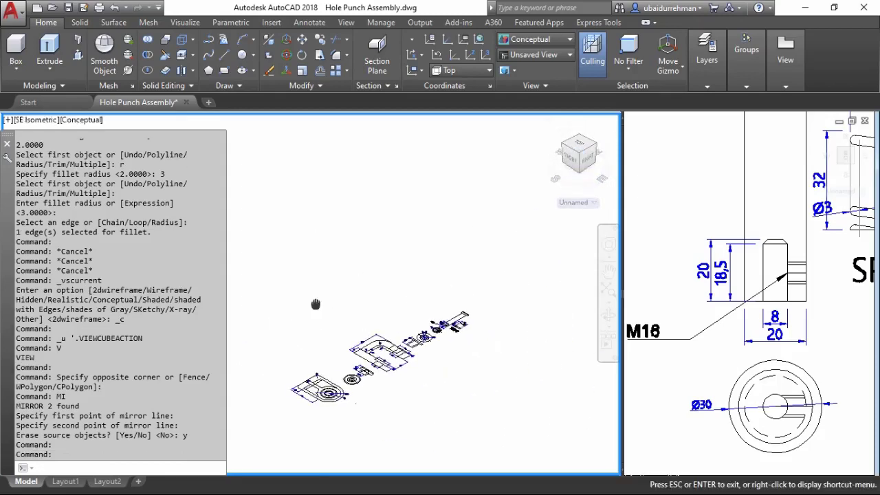
{"action": "scroll", "coordinate": [343, 294], "scroll_direction": "up", "scroll_amount": 5}
{"action": "left_click", "coordinate": [413, 263]}
Cancel the attempted pin move and undo the bolt's last move
{"action": "left_click", "coordinate": [301, 377]}
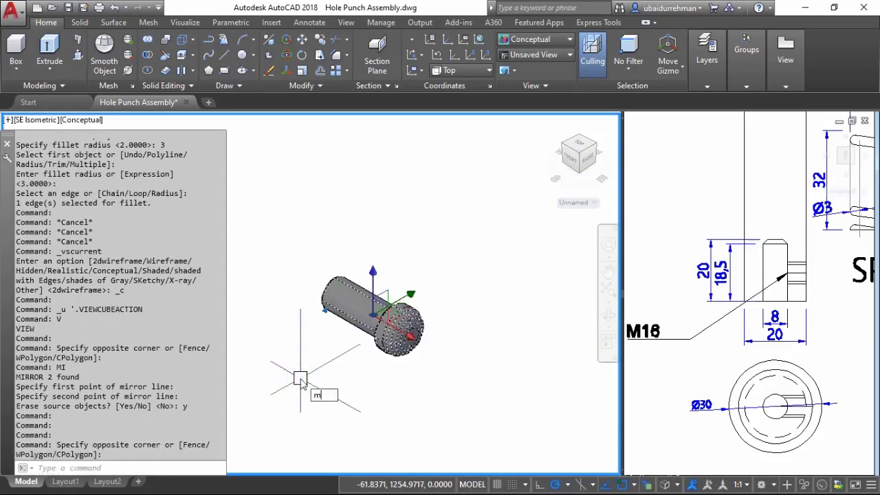
{"action": "type", "text": "m"}
{"action": "key", "text": "Return"}
{"action": "scroll", "coordinate": [337, 321], "scroll_direction": "up", "scroll_amount": 3}
{"action": "scroll", "coordinate": [337, 321], "scroll_direction": "up", "scroll_amount": 2}
{"action": "left_click", "coordinate": [351, 306]}
{"action": "scroll", "coordinate": [323, 296], "scroll_direction": "down", "scroll_amount": 5}
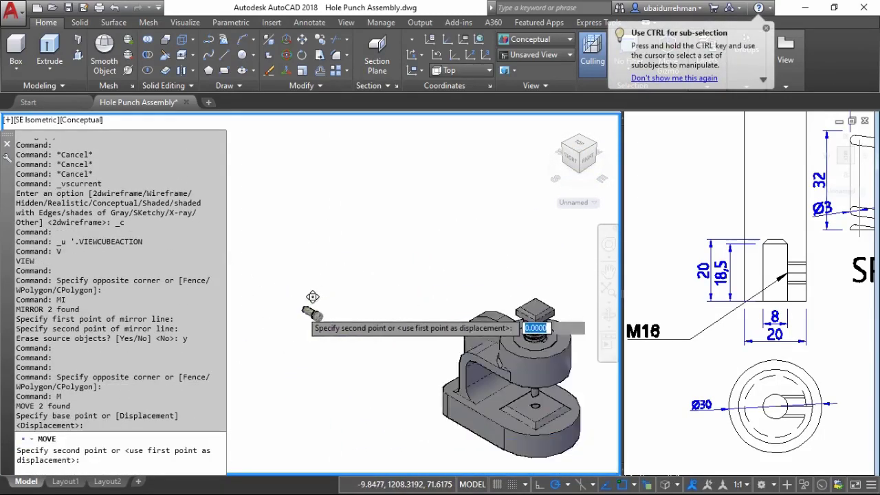
{"action": "scroll", "coordinate": [477, 413], "scroll_direction": "up", "scroll_amount": 4}
{"action": "scroll", "coordinate": [446, 290], "scroll_direction": "up", "scroll_amount": 3}
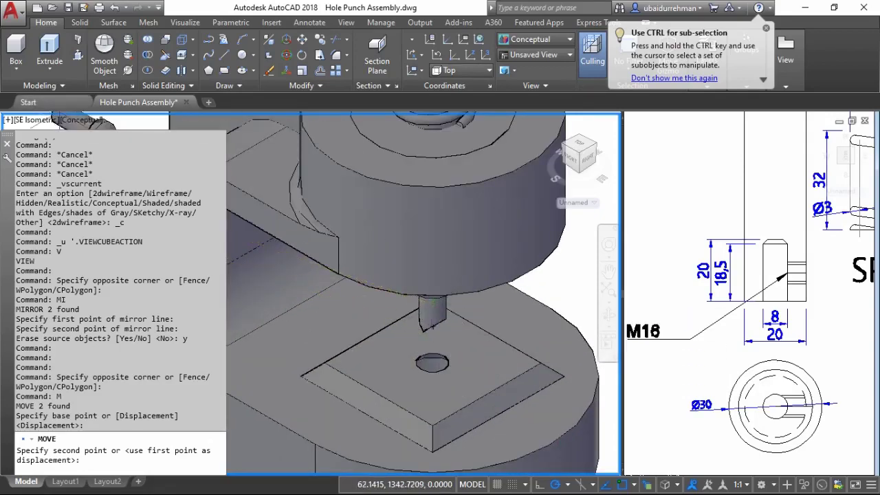
{"action": "key", "text": "Escape"}
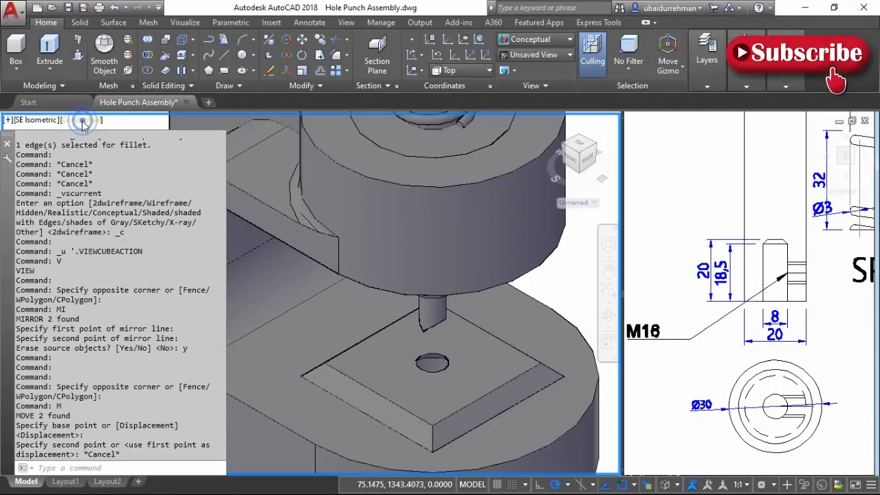
{"action": "key", "text": "Escape"}
{"action": "key", "text": "ctrl+z"}
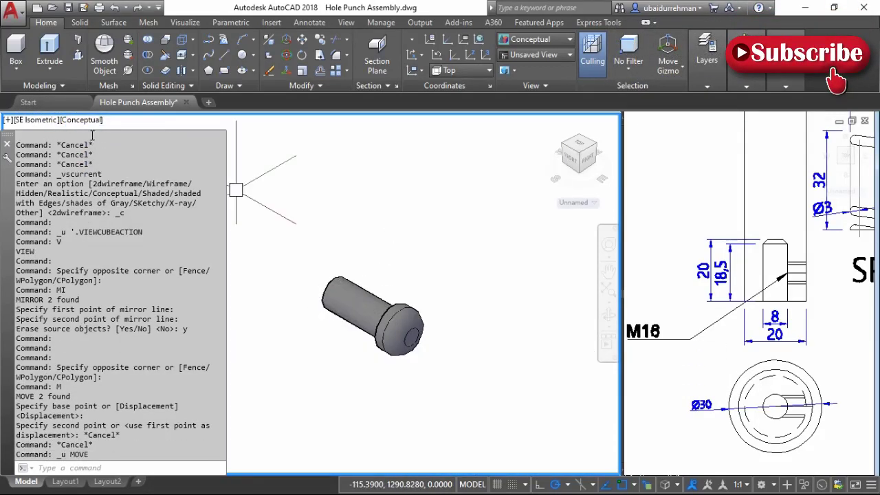
Switch to 2D Wireframe and UNION the bolt's two parts into one solid
{"action": "left_click", "coordinate": [82, 121]}
{"action": "left_click", "coordinate": [255, 150]}
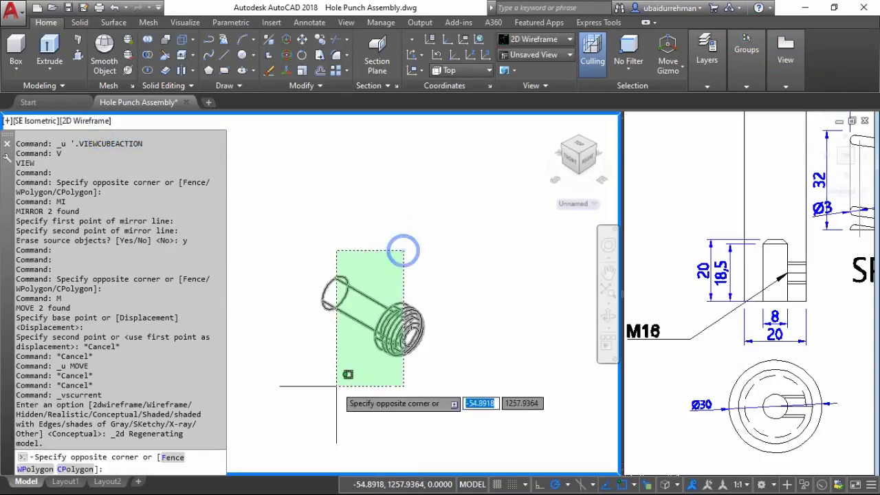
{"action": "left_click_drag", "start_coordinate": [403, 250], "coordinate": [285, 403]}
{"action": "key", "text": "Escape"}
{"action": "type", "text": "unio"}
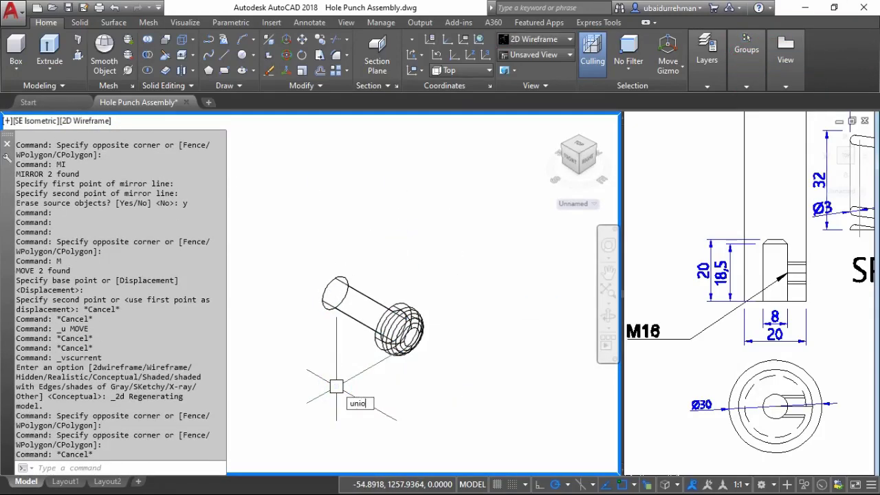
{"action": "type", "text": "n"}
{"action": "key", "text": "Return"}
{"action": "left_click_drag", "start_coordinate": [428, 290], "coordinate": [349, 412]}
{"action": "key", "text": "Return"}
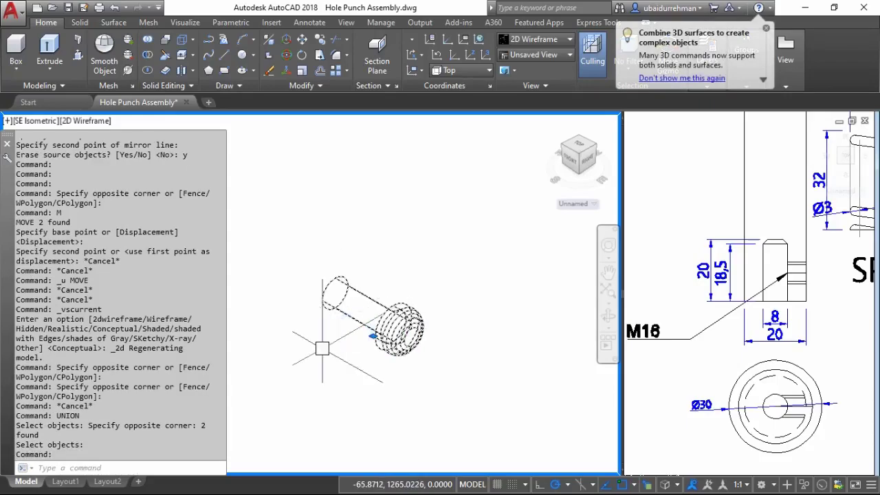
Move the unioned bolt beside the punch in the assembly, then return to Conceptual style
{"action": "type", "text": "m"}
{"action": "key", "text": "Return"}
{"action": "scroll", "coordinate": [334, 288], "scroll_direction": "up", "scroll_amount": 2}
{"action": "scroll", "coordinate": [343, 296], "scroll_direction": "down", "scroll_amount": 2}
{"action": "left_click", "coordinate": [353, 297]}
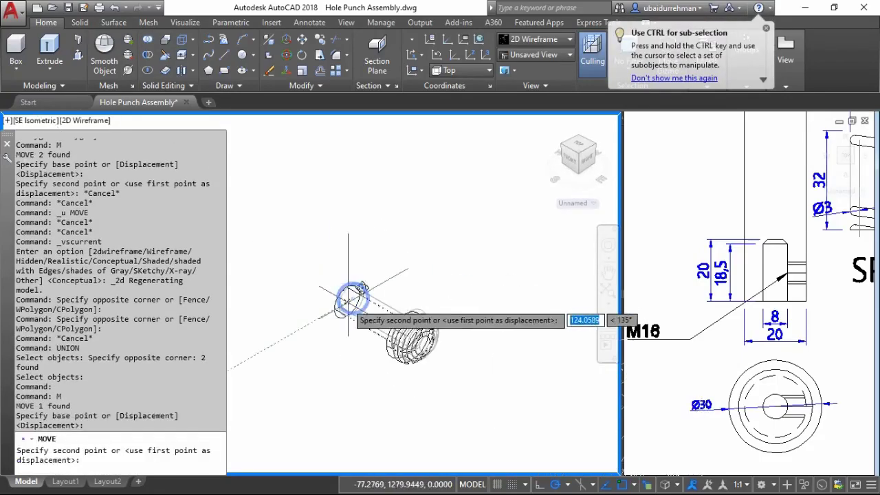
{"action": "scroll", "coordinate": [447, 317], "scroll_direction": "up", "scroll_amount": 3}
{"action": "scroll", "coordinate": [543, 328], "scroll_direction": "up", "scroll_amount": 2}
{"action": "scroll", "coordinate": [481, 310], "scroll_direction": "up", "scroll_amount": 2}
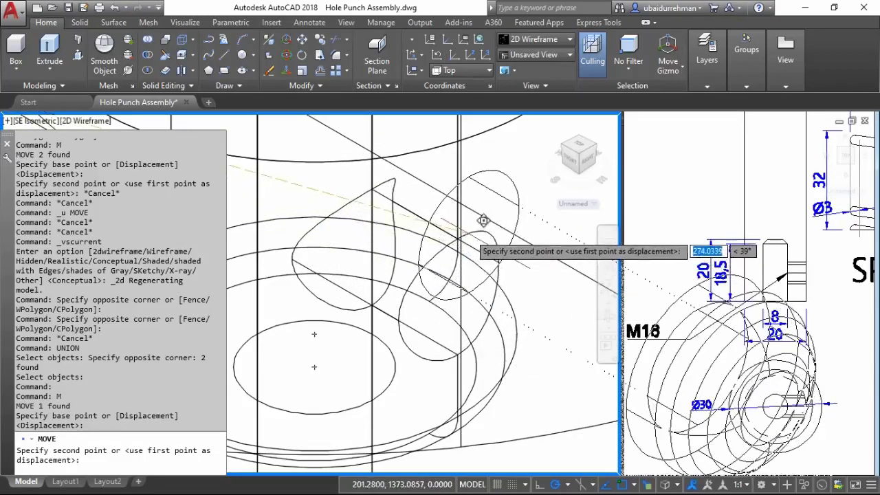
{"action": "scroll", "coordinate": [484, 220], "scroll_direction": "down", "scroll_amount": 3}
{"action": "scroll", "coordinate": [413, 310], "scroll_direction": "down", "scroll_amount": 2}
{"action": "left_click", "coordinate": [460, 261]}
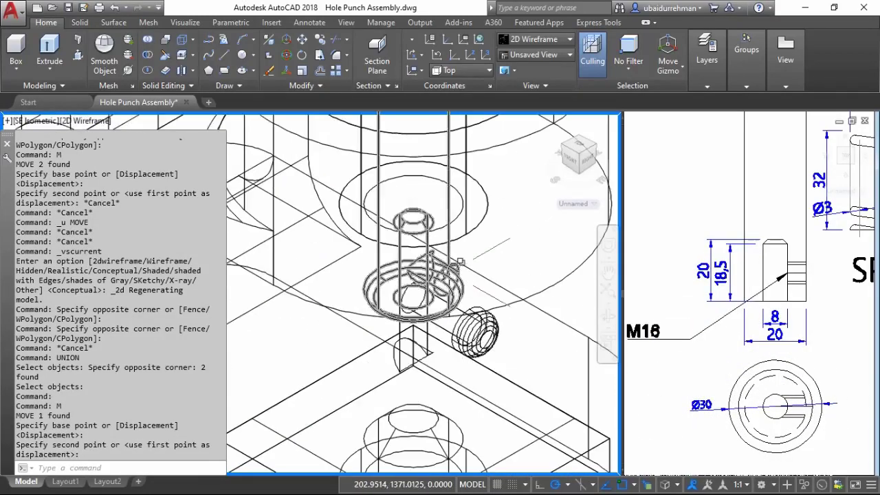
{"action": "scroll", "coordinate": [460, 261], "scroll_direction": "down", "scroll_amount": 3}
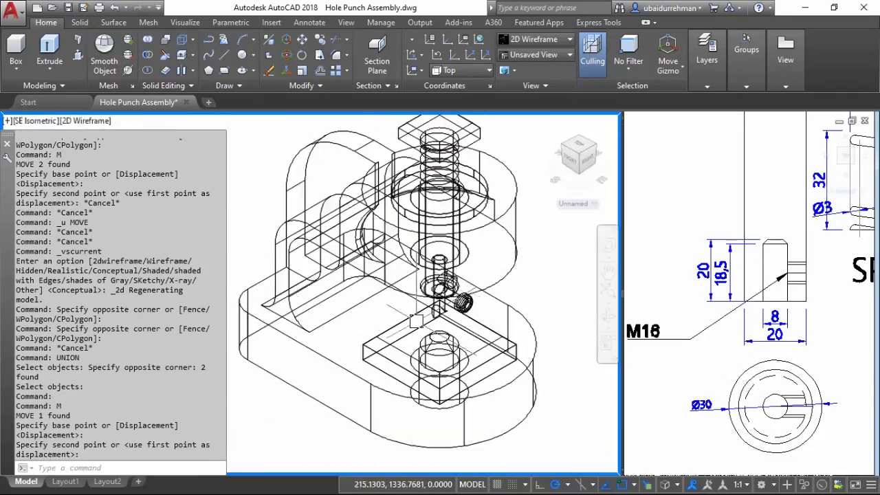
{"action": "left_click", "coordinate": [86, 122]}
{"action": "left_click", "coordinate": [118, 167]}
Set the main viewport to the Front preset view through View Manager
{"action": "type", "text": "V"}
{"action": "key", "text": "Return"}
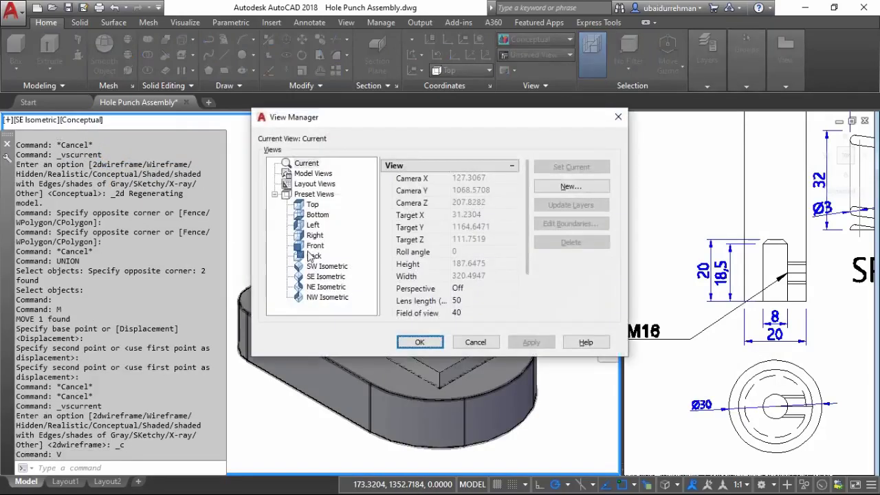
{"action": "left_click", "coordinate": [315, 245]}
{"action": "left_click", "coordinate": [531, 342]}
{"action": "left_click", "coordinate": [419, 341]}
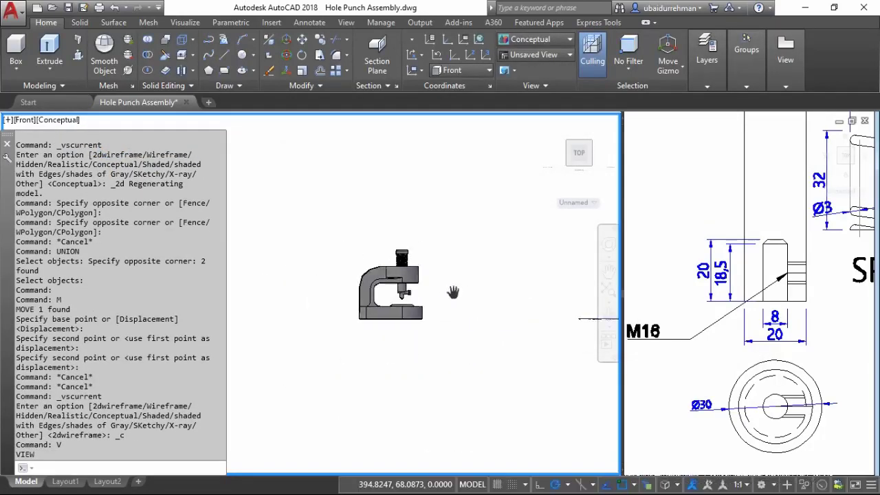
{"action": "scroll", "coordinate": [453, 292], "scroll_direction": "up", "scroll_amount": 5}
{"action": "scroll", "coordinate": [464, 299], "scroll_direction": "up", "scroll_amount": 5}
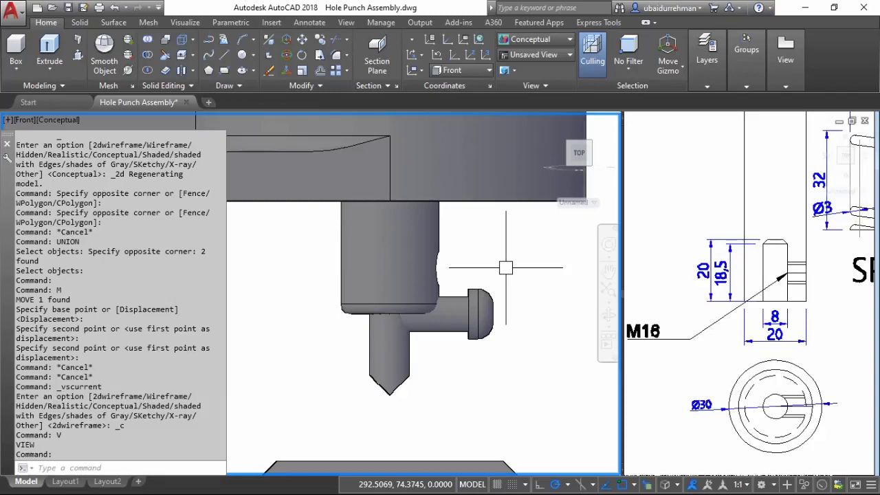
Start a distance measurement in the Top viewport, then cancel it
{"action": "left_click", "coordinate": [814, 300]}
{"action": "type", "text": "d"}
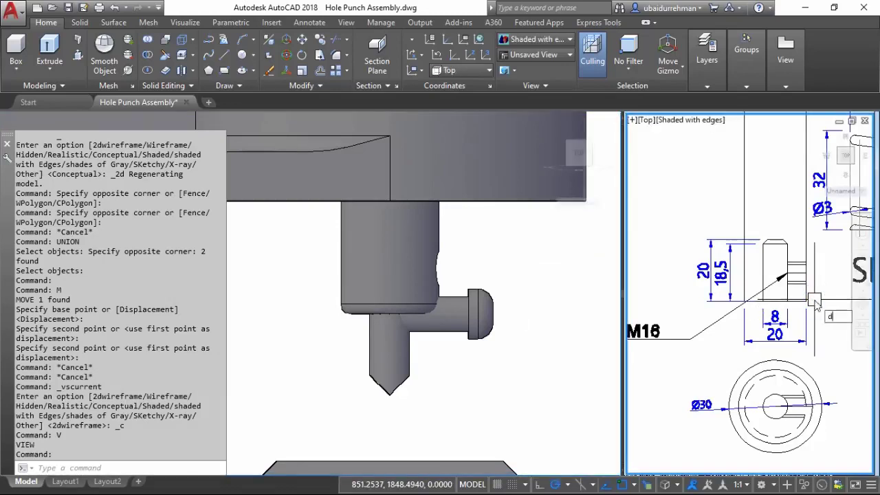
{"action": "type", "text": "i"}
{"action": "key", "text": "Return"}
{"action": "left_click", "coordinate": [796, 301]}
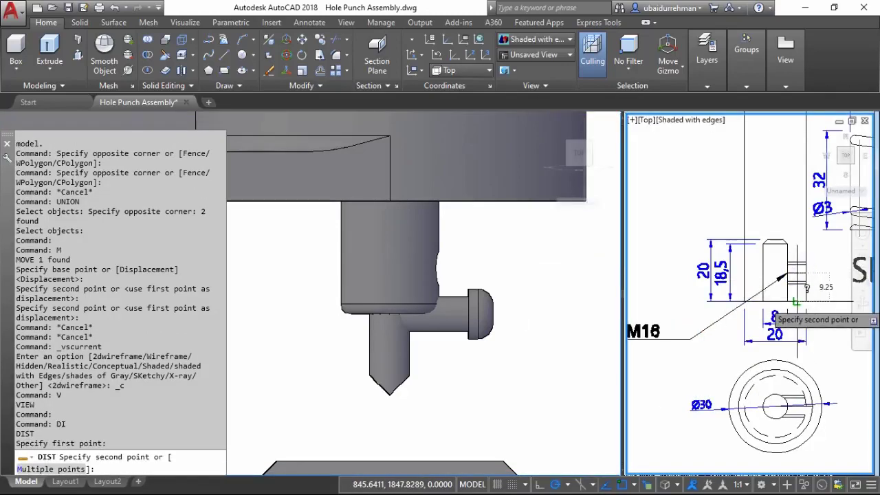
{"action": "key", "text": "Escape"}
Move the bolt down 9.25 units in the Front viewport to seat it on the punch
{"action": "left_click", "coordinate": [506, 261]}
{"action": "left_click", "coordinate": [501, 275]}
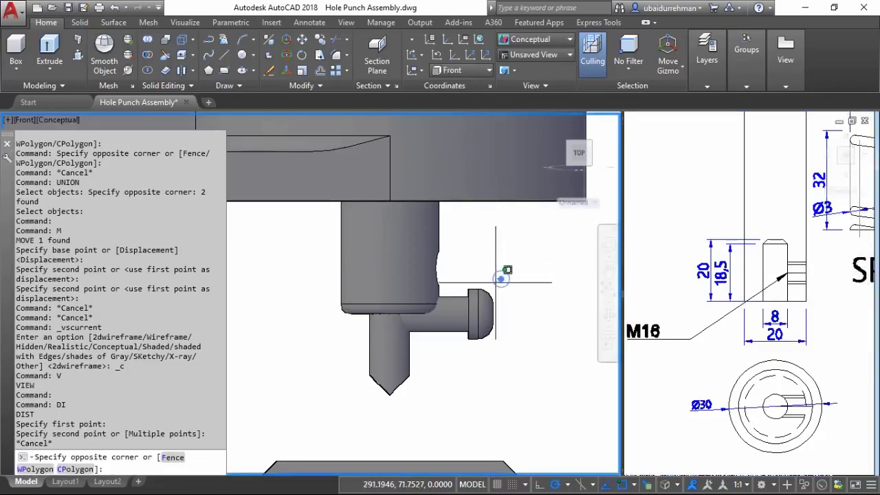
{"action": "left_click", "coordinate": [446, 355]}
{"action": "type", "text": "m"}
{"action": "key", "text": "Return"}
{"action": "left_click", "coordinate": [440, 375]}
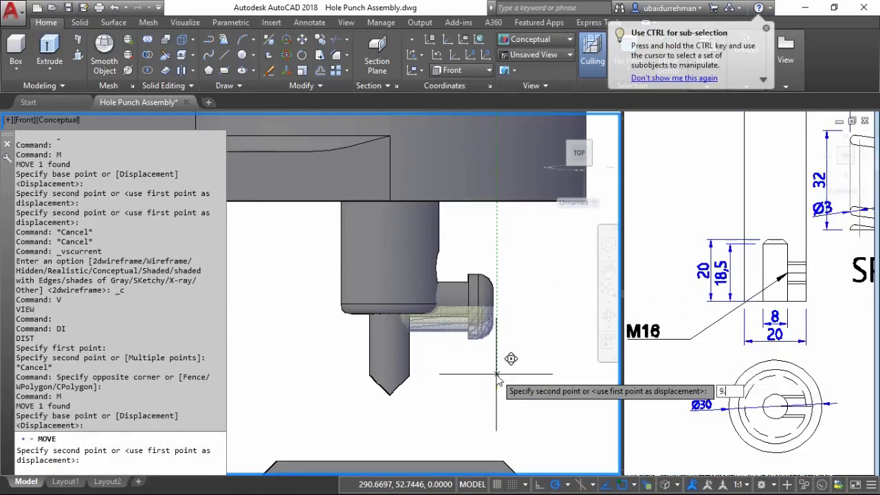
{"action": "type", "text": "5"}
{"action": "key", "text": "Return"}
{"action": "scroll", "coordinate": [440, 344], "scroll_direction": "down", "scroll_amount": 2}
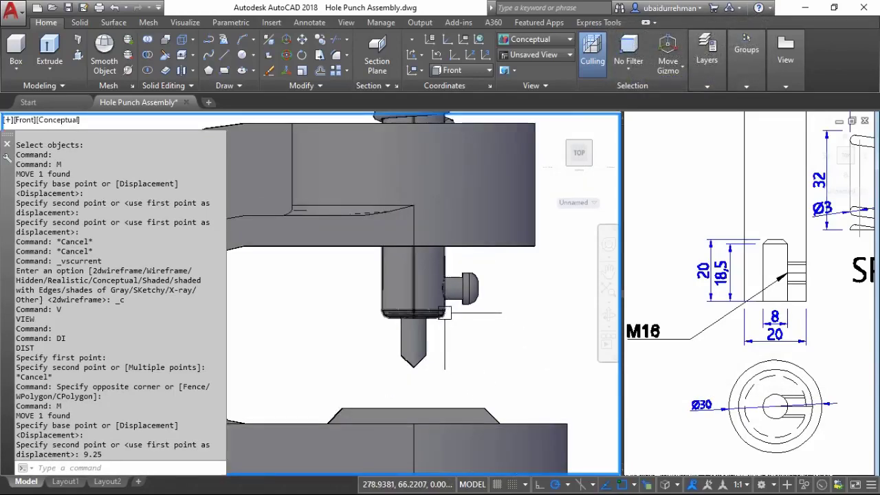
{"action": "scroll", "coordinate": [413, 330], "scroll_direction": "down", "scroll_amount": 3}
{"action": "middle_click_drag", "start_coordinate": [377, 325], "coordinate": [410, 305]}
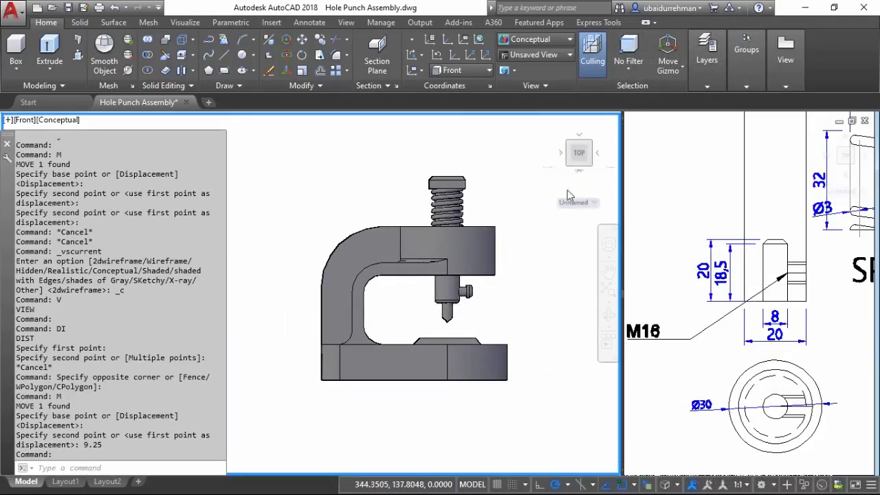
{"action": "type", "text": "V"}
Restore the main viewport to the SE Isometric view and recentre the model
{"action": "key", "text": "Return"}
{"action": "left_click", "coordinate": [527, 341]}
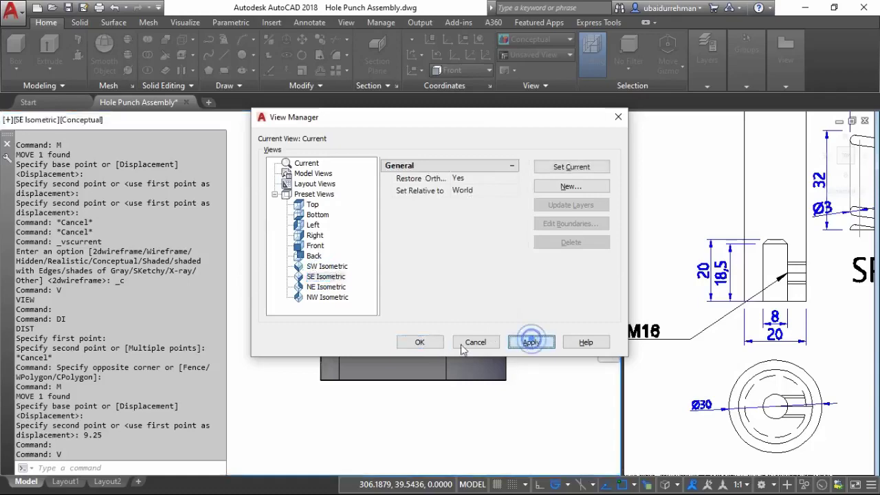
{"action": "left_click", "coordinate": [418, 342]}
{"action": "scroll", "coordinate": [362, 301], "scroll_direction": "up", "scroll_amount": 5}
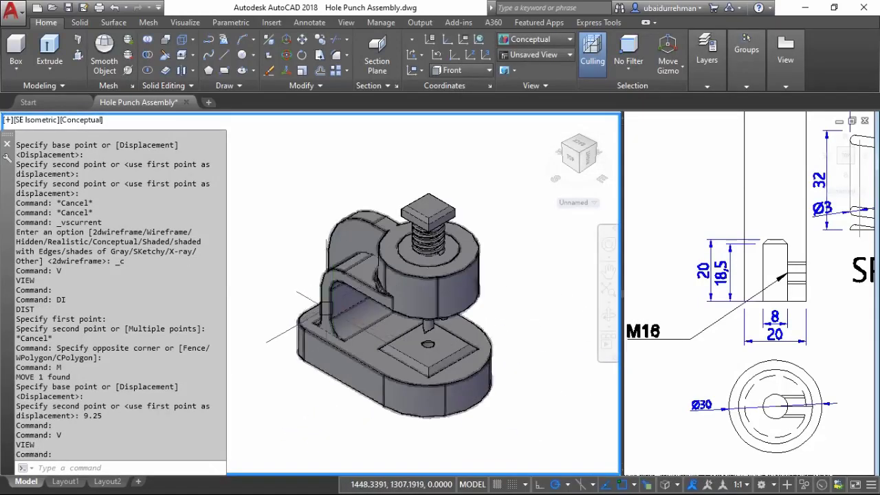
{"action": "middle_click_drag", "start_coordinate": [299, 238], "coordinate": [291, 235]}
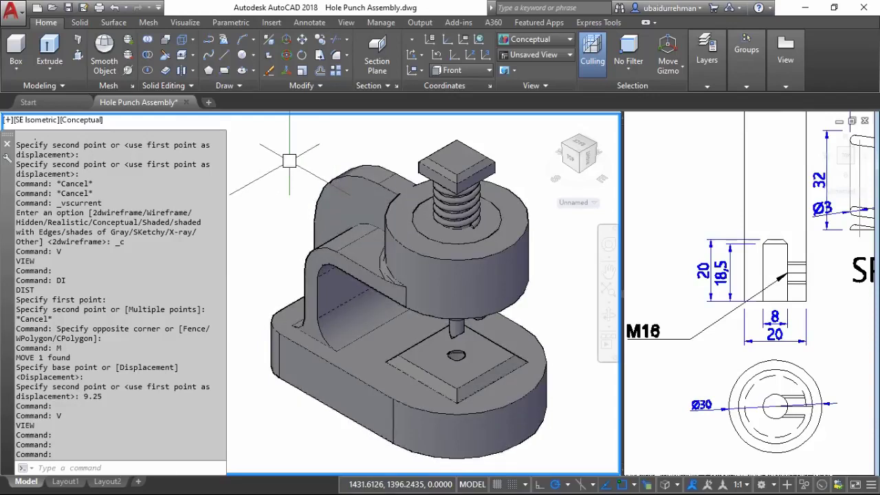
{"action": "left_click", "coordinate": [185, 22]}
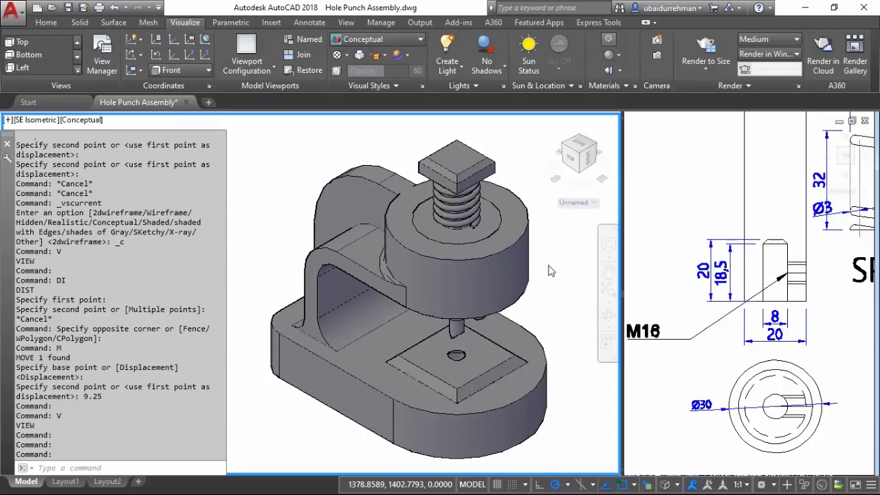
Dock the Materials Browser on the right and expand the Autodesk Library Metal category
{"action": "left_click", "coordinate": [609, 38]}
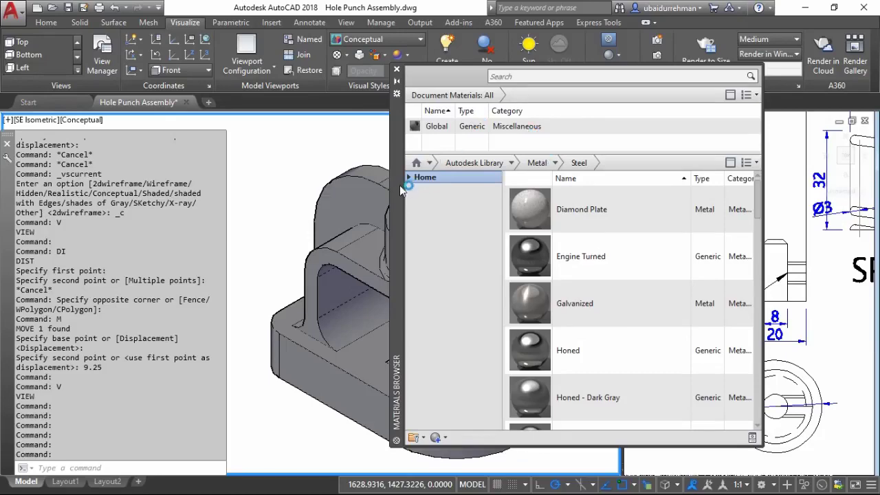
{"action": "mouse_move", "coordinate": [404, 221]}
{"action": "left_mouse_down"}
{"action": "mouse_move", "coordinate": [493, 152]}
{"action": "mouse_move", "coordinate": [535, 150]}
{"action": "left_mouse_up"}
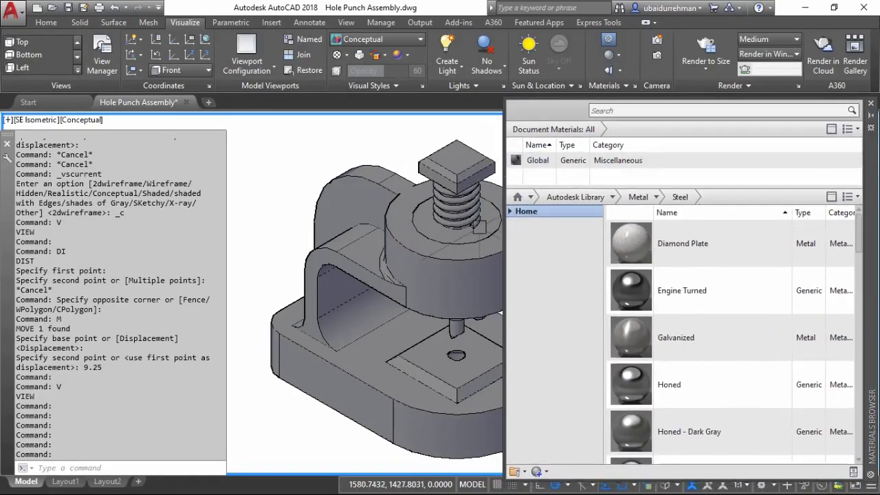
{"action": "mouse_move", "coordinate": [506, 256]}
{"action": "left_mouse_down"}
{"action": "mouse_move", "coordinate": [622, 254]}
{"action": "mouse_move", "coordinate": [572, 254]}
{"action": "left_mouse_up"}
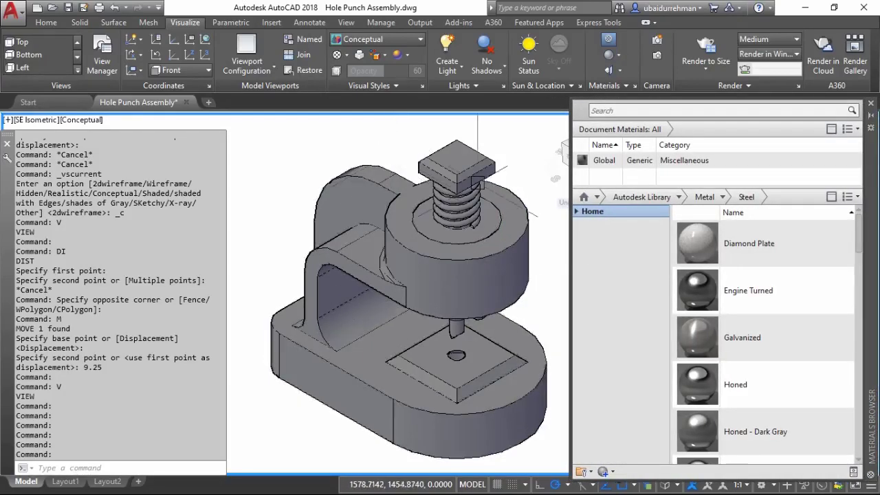
{"action": "key", "text": "Escape"}
{"action": "left_click", "coordinate": [576, 211]}
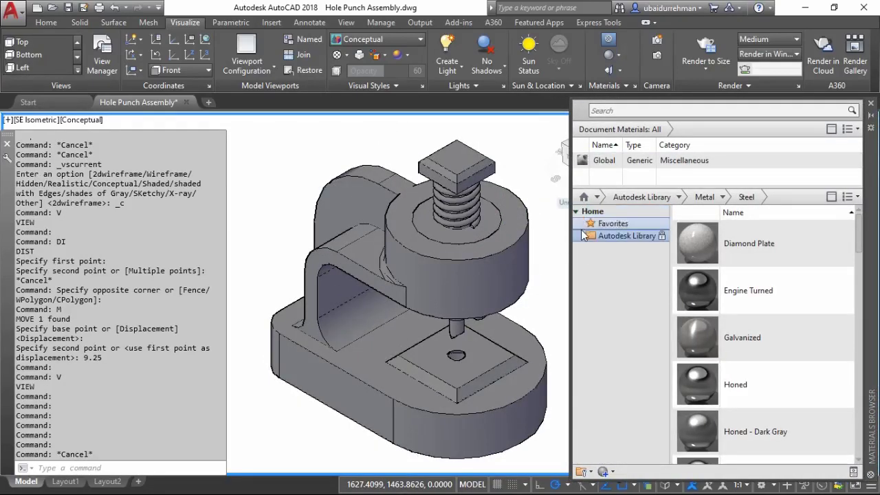
{"action": "left_click", "coordinate": [583, 236]}
{"action": "scroll", "coordinate": [616, 309], "scroll_direction": "down", "scroll_amount": 1}
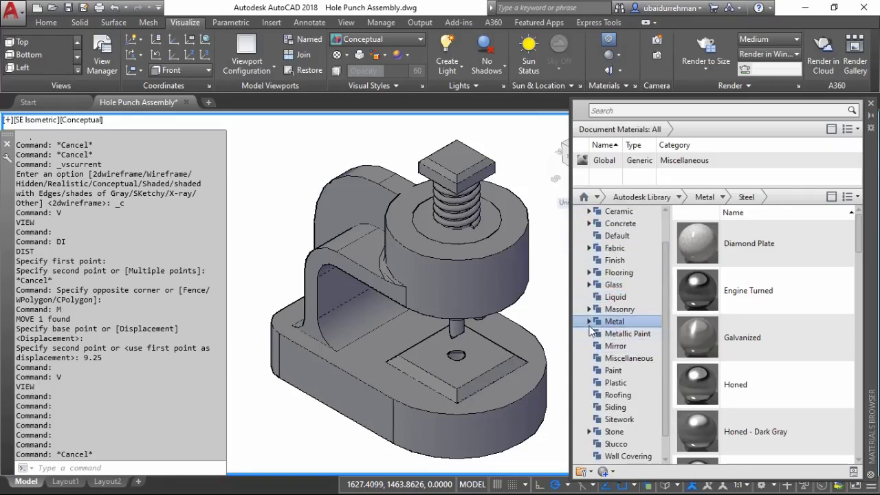
{"action": "left_click", "coordinate": [589, 323]}
{"action": "scroll", "coordinate": [618, 324], "scroll_direction": "down", "scroll_amount": 1}
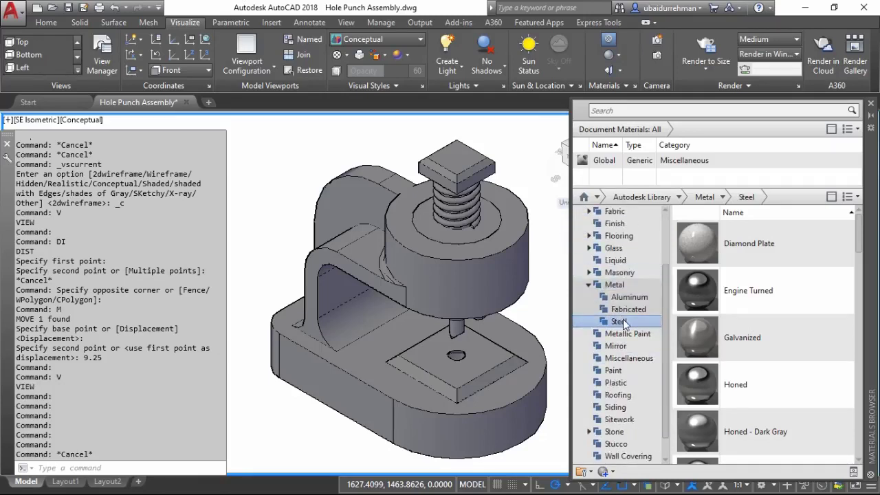
Select the punch body and base and assign them the Anodized - Bronze aluminium material
{"action": "left_click", "coordinate": [541, 297]}
{"action": "left_click", "coordinate": [523, 242]}
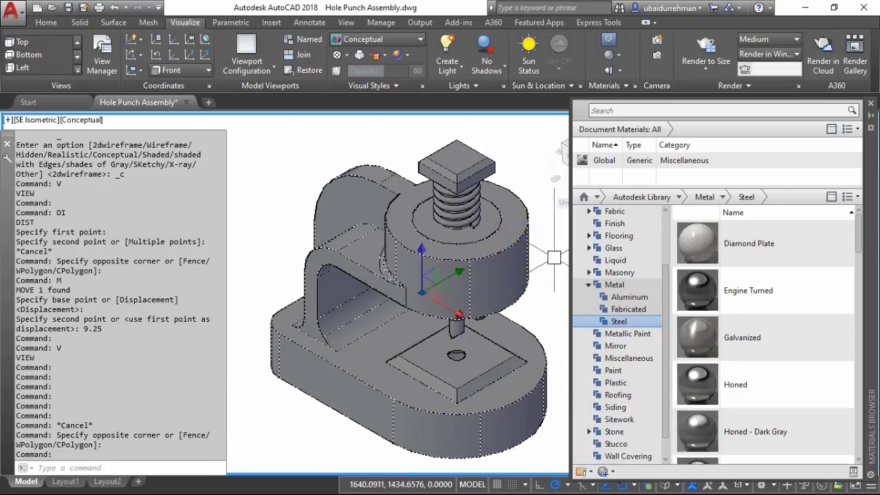
{"action": "left_click", "coordinate": [645, 296]}
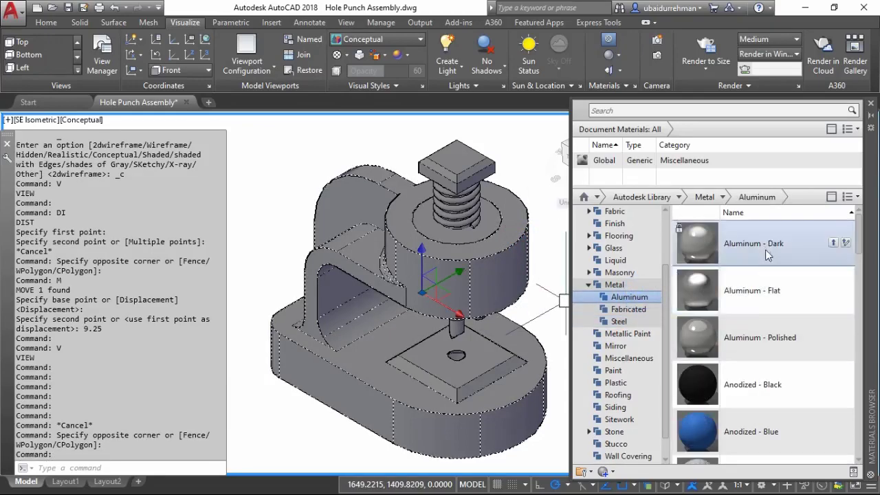
{"action": "scroll", "coordinate": [776, 347], "scroll_direction": "down", "scroll_amount": 3}
{"action": "scroll", "coordinate": [767, 317], "scroll_direction": "up", "scroll_amount": 3}
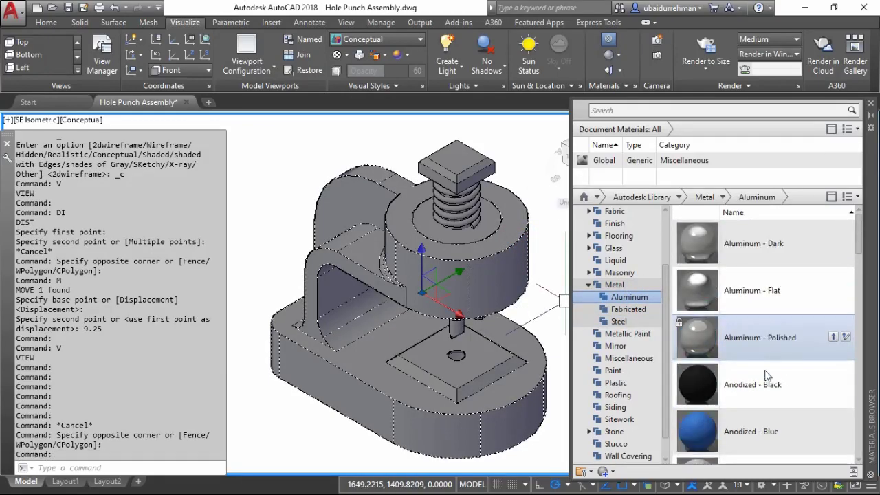
{"action": "scroll", "coordinate": [768, 381], "scroll_direction": "down", "scroll_amount": 3}
{"action": "scroll", "coordinate": [763, 399], "scroll_direction": "down", "scroll_amount": 3}
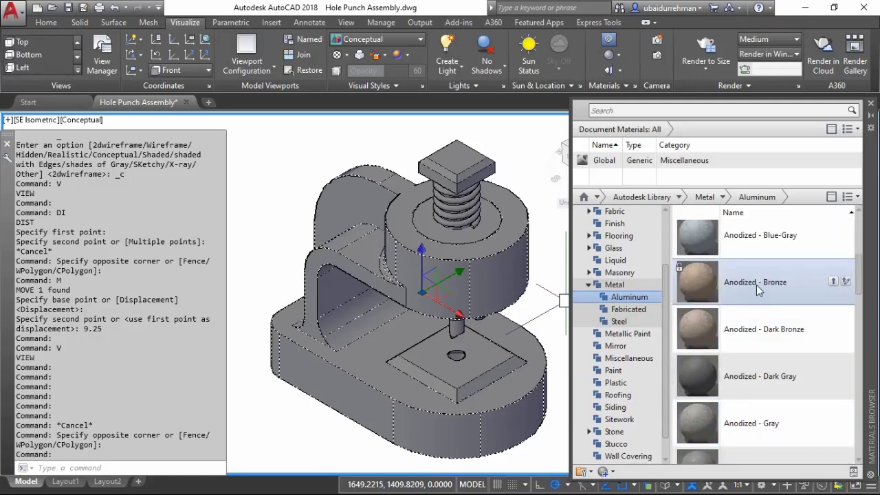
{"action": "right_click", "coordinate": [748, 290]}
{"action": "left_click", "coordinate": [775, 297]}
{"action": "key", "text": "Escape"}
Switch the viewport to Realistic style and zoom in on the spring and back out
{"action": "left_click", "coordinate": [89, 123]}
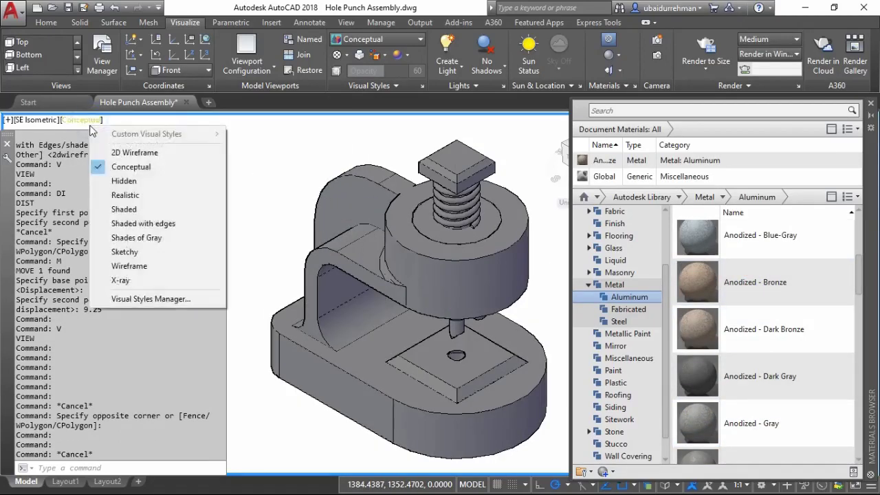
{"action": "left_click", "coordinate": [138, 194]}
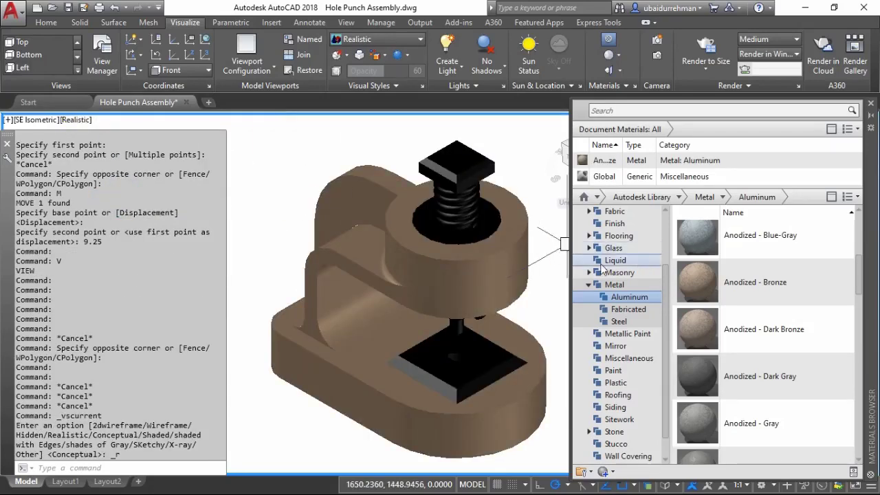
{"action": "scroll", "coordinate": [457, 185], "scroll_direction": "up", "scroll_amount": 4}
{"action": "scroll", "coordinate": [496, 203], "scroll_direction": "up", "scroll_amount": 4}
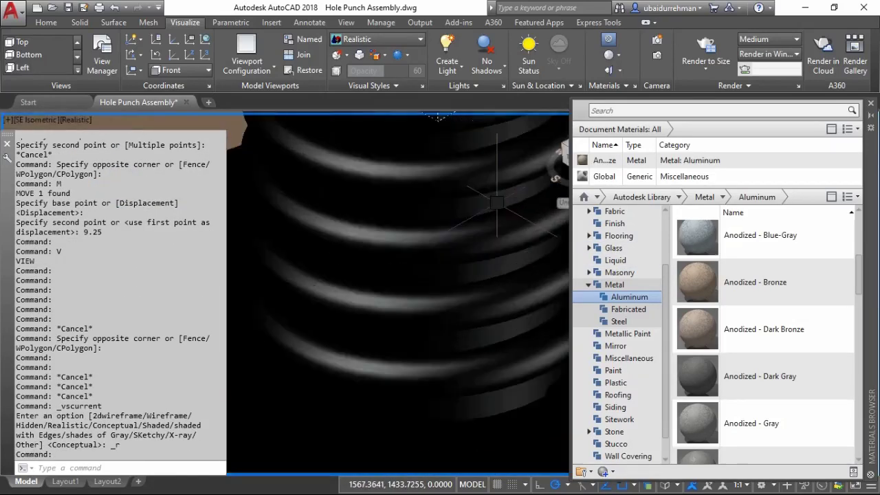
{"action": "scroll", "coordinate": [467, 198], "scroll_direction": "down", "scroll_amount": 3}
{"action": "scroll", "coordinate": [481, 207], "scroll_direction": "down", "scroll_amount": 2}
{"action": "scroll", "coordinate": [495, 217], "scroll_direction": "down", "scroll_amount": 2}
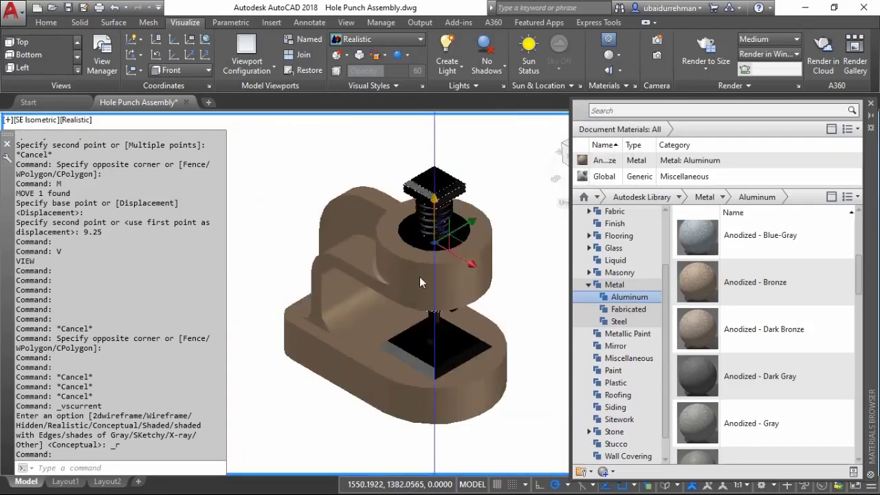
{"action": "scroll", "coordinate": [730, 332], "scroll_direction": "up", "scroll_amount": 2}
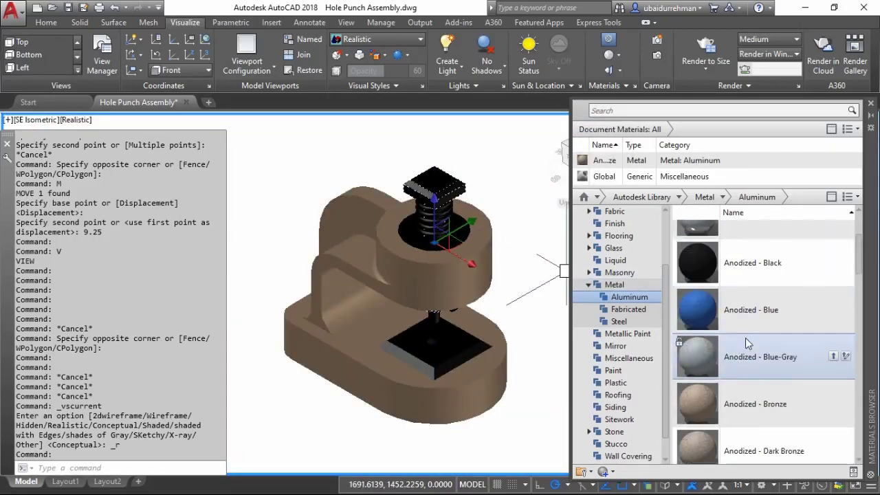
{"action": "scroll", "coordinate": [745, 337], "scroll_direction": "down", "scroll_amount": 2}
{"action": "scroll", "coordinate": [739, 337], "scroll_direction": "down", "scroll_amount": 3}
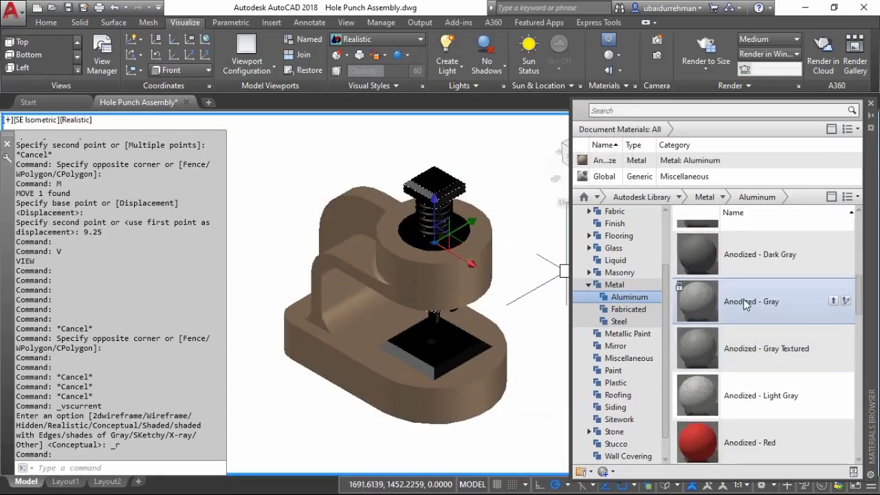
{"action": "scroll", "coordinate": [743, 384], "scroll_direction": "down", "scroll_amount": 5}
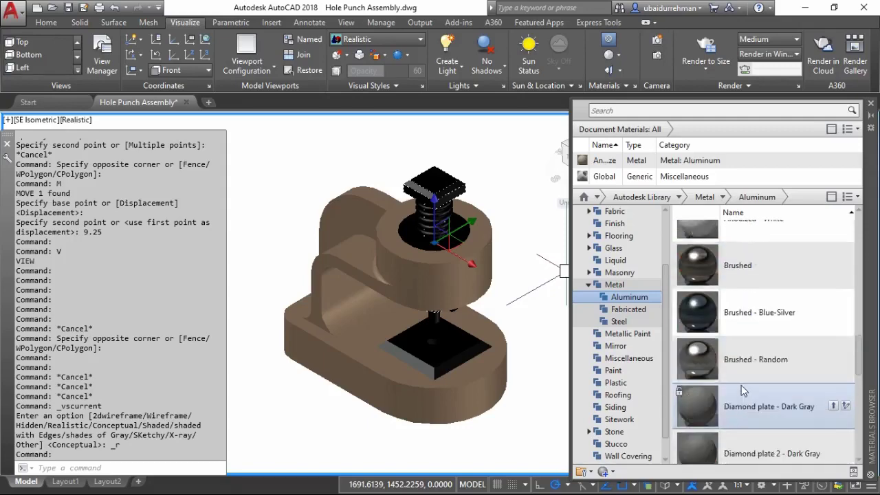
{"action": "scroll", "coordinate": [747, 337], "scroll_direction": "down", "scroll_amount": 3}
{"action": "scroll", "coordinate": [748, 352], "scroll_direction": "down", "scroll_amount": 8}
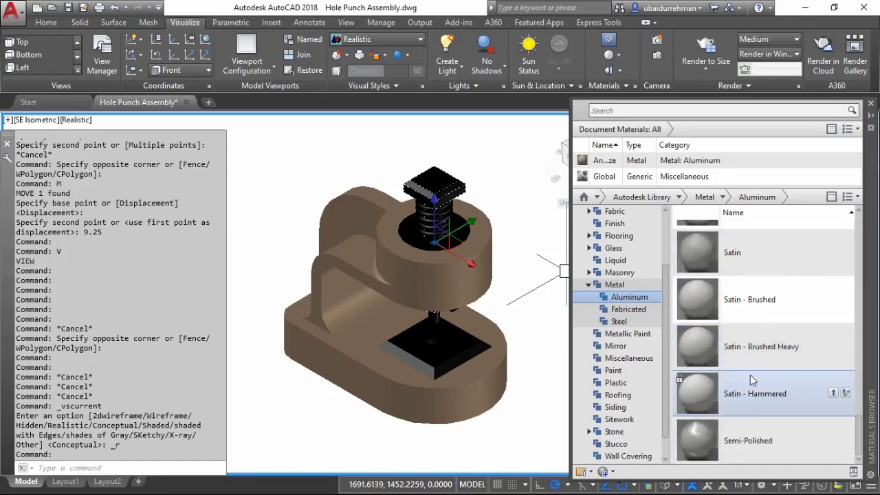
{"action": "scroll", "coordinate": [755, 440], "scroll_direction": "up", "scroll_amount": 3}
{"action": "scroll", "coordinate": [736, 383], "scroll_direction": "up", "scroll_amount": 10}
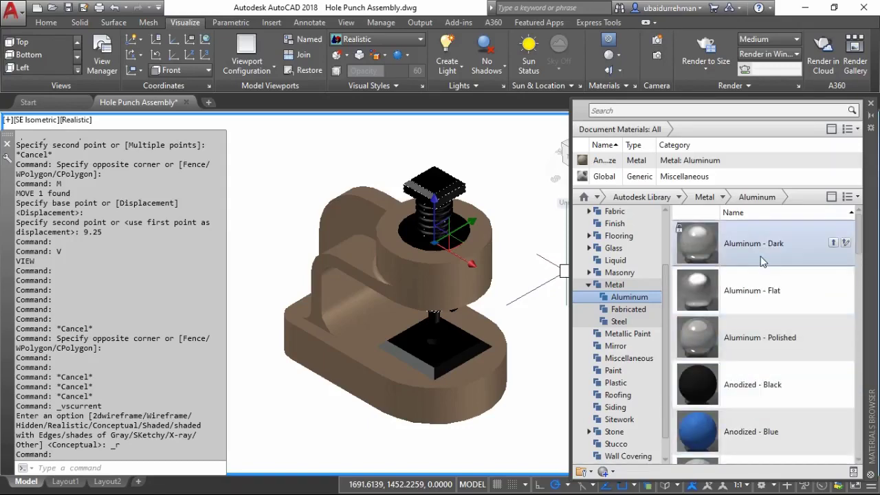
{"action": "scroll", "coordinate": [763, 385], "scroll_direction": "down", "scroll_amount": 3}
{"action": "scroll", "coordinate": [767, 386], "scroll_direction": "down", "scroll_amount": 3}
Assign the Satin material to the punch's square top
{"action": "scroll", "coordinate": [769, 384], "scroll_direction": "down", "scroll_amount": 5}
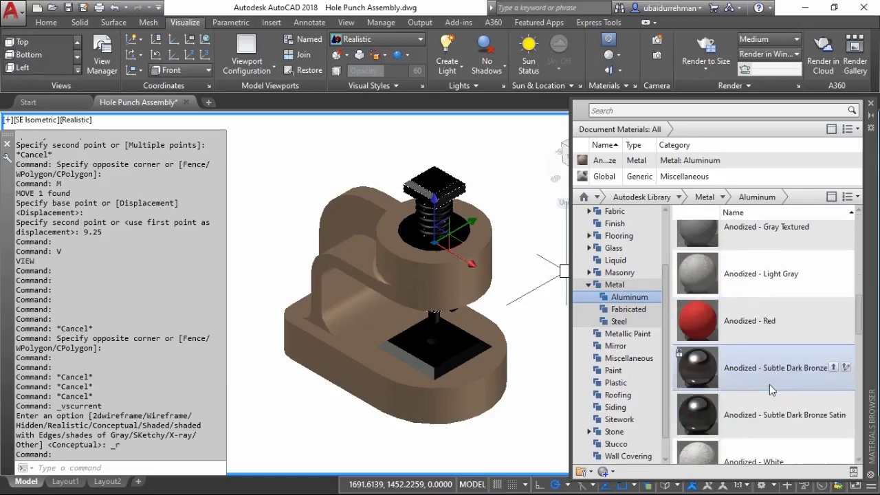
{"action": "scroll", "coordinate": [769, 384], "scroll_direction": "down", "scroll_amount": 3}
{"action": "scroll", "coordinate": [758, 392], "scroll_direction": "down", "scroll_amount": 3}
{"action": "scroll", "coordinate": [766, 393], "scroll_direction": "down", "scroll_amount": 2}
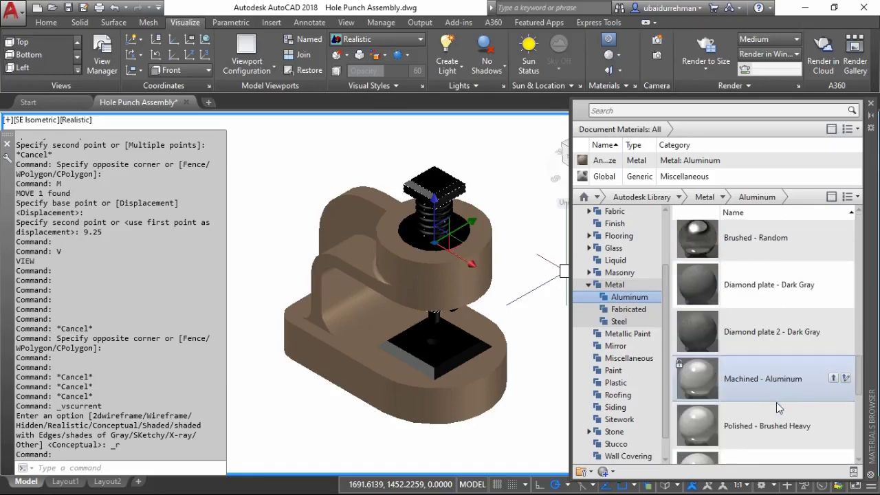
{"action": "scroll", "coordinate": [764, 416], "scroll_direction": "down", "scroll_amount": 3}
{"action": "scroll", "coordinate": [761, 427], "scroll_direction": "down", "scroll_amount": 3}
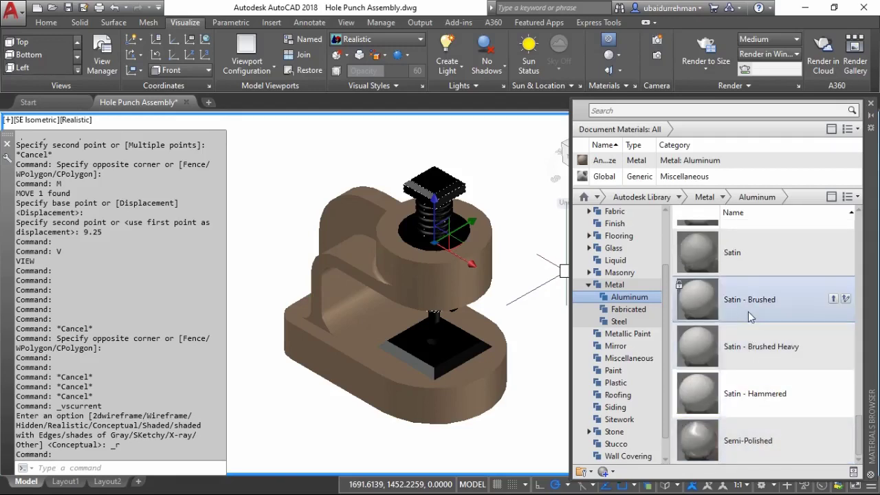
{"action": "right_click", "coordinate": [750, 264]}
{"action": "left_click", "coordinate": [773, 271]}
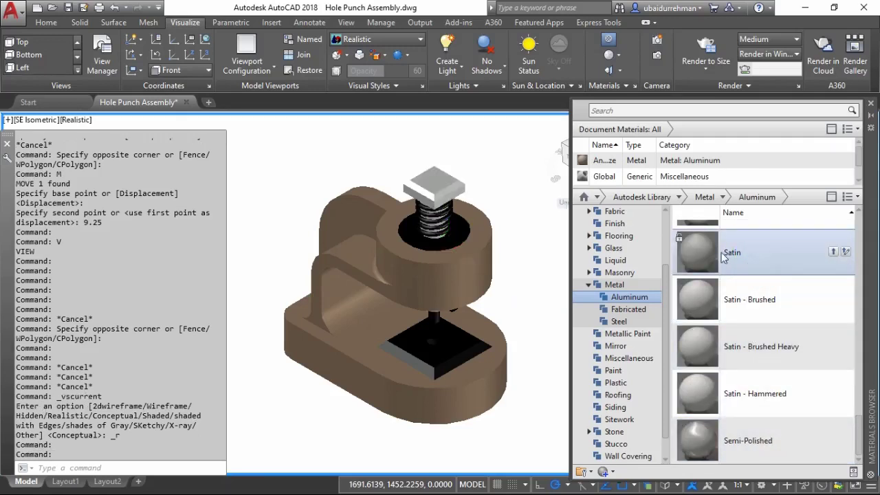
{"action": "key", "text": "Escape"}
Select the plate beneath the punch and assign it Anodized - Dark Gray
{"action": "left_click", "coordinate": [459, 354]}
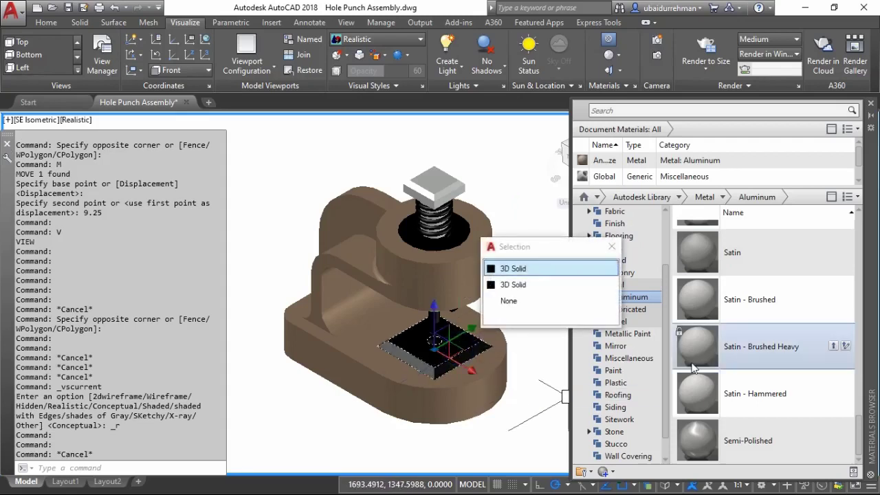
{"action": "scroll", "coordinate": [770, 344], "scroll_direction": "up", "scroll_amount": 3}
{"action": "left_click", "coordinate": [613, 248]}
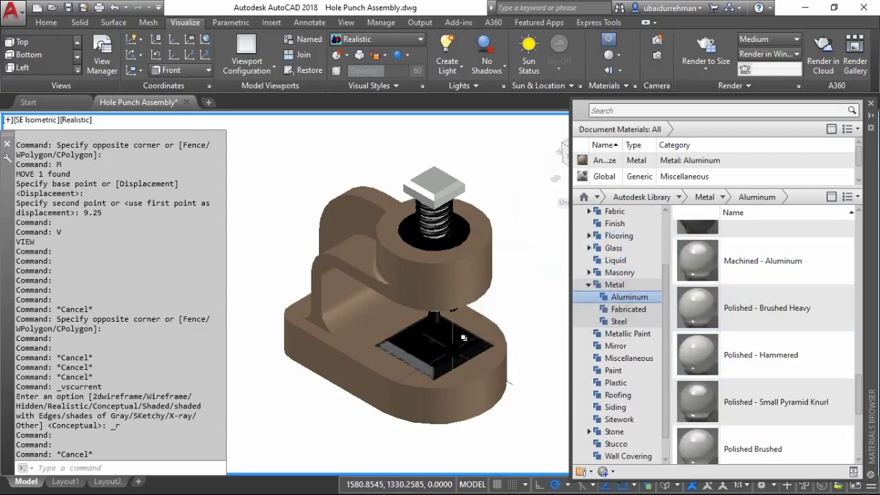
{"action": "left_click", "coordinate": [440, 343]}
{"action": "scroll", "coordinate": [708, 306], "scroll_direction": "up", "scroll_amount": 5}
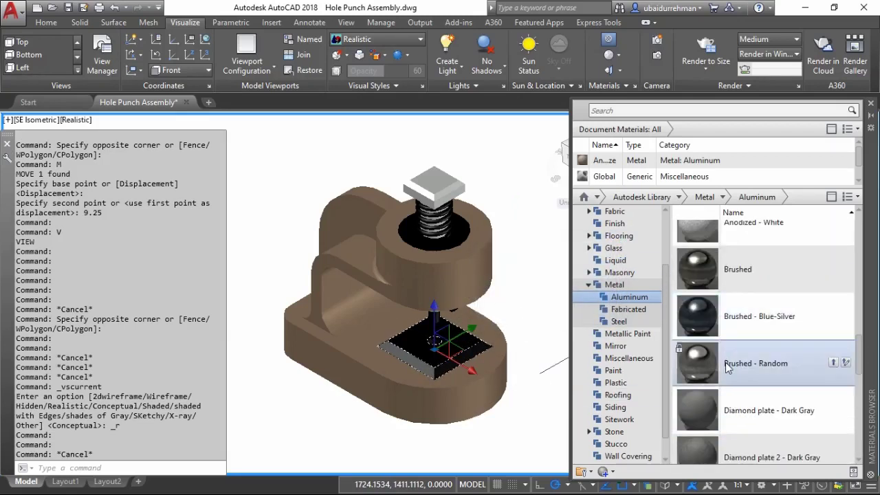
{"action": "scroll", "coordinate": [726, 298], "scroll_direction": "up", "scroll_amount": 2}
{"action": "scroll", "coordinate": [726, 297], "scroll_direction": "up", "scroll_amount": 3}
{"action": "scroll", "coordinate": [730, 333], "scroll_direction": "up", "scroll_amount": 3}
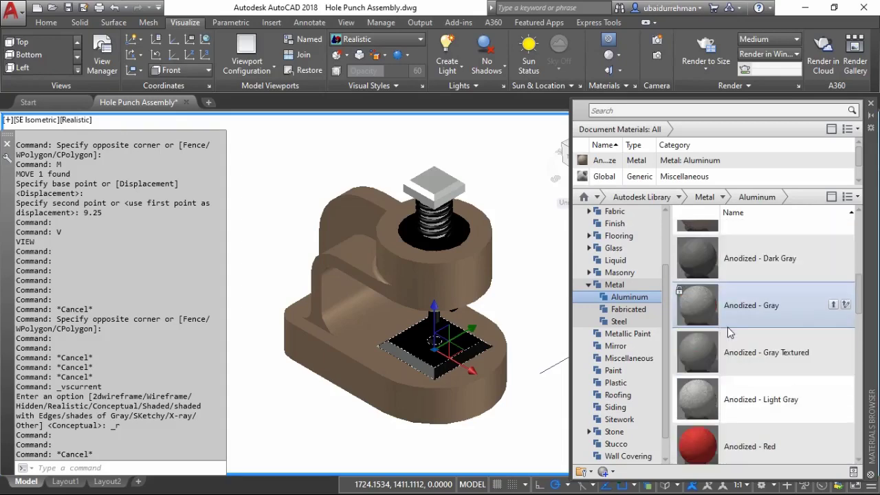
{"action": "left_click", "coordinate": [762, 270]}
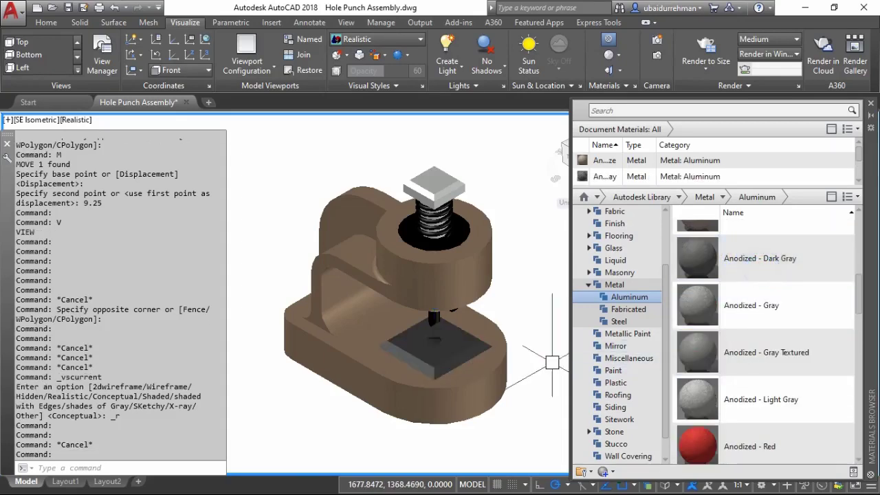
{"action": "key", "text": "Escape"}
{"action": "scroll", "coordinate": [492, 223], "scroll_direction": "up", "scroll_amount": 2}
{"action": "scroll", "coordinate": [491, 223], "scroll_direction": "up", "scroll_amount": 5}
{"action": "scroll", "coordinate": [491, 224], "scroll_direction": "down", "scroll_amount": 3}
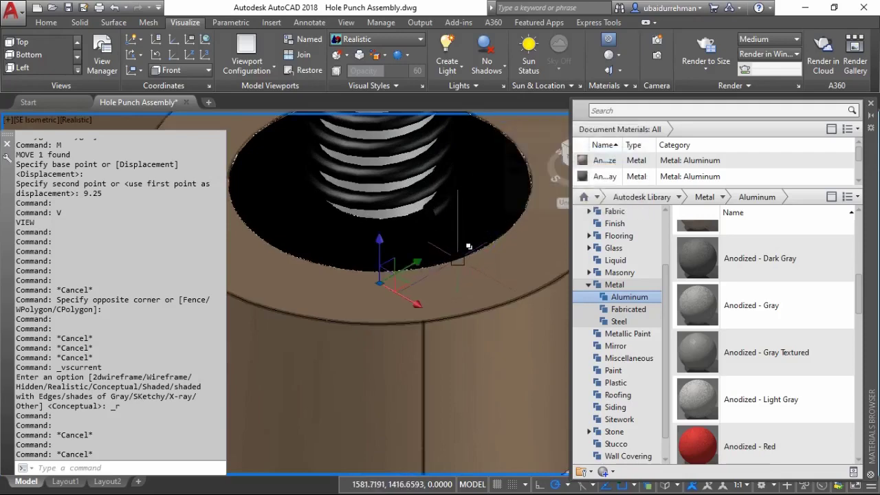
{"action": "scroll", "coordinate": [492, 223], "scroll_direction": "down", "scroll_amount": 4}
{"action": "scroll", "coordinate": [715, 275], "scroll_direction": "up", "scroll_amount": 5}
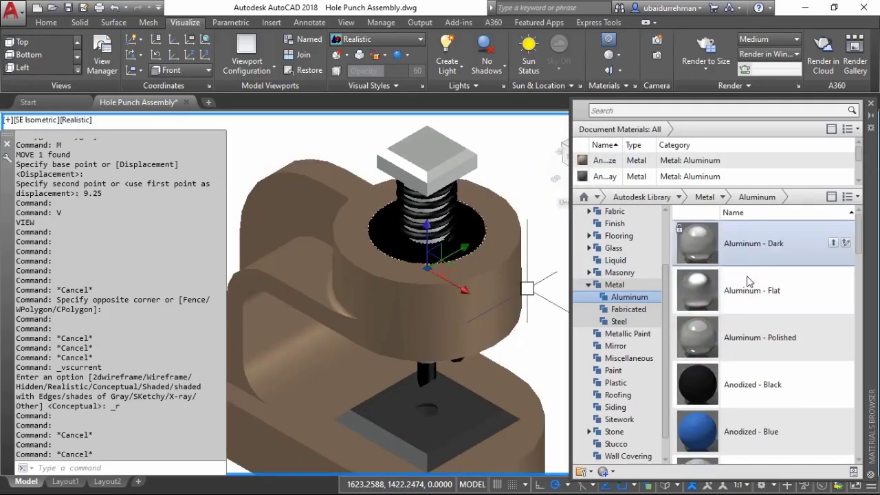
Assign the Aluminum - Polished material to the selected washer
{"action": "right_click", "coordinate": [754, 342]}
{"action": "left_click", "coordinate": [820, 346]}
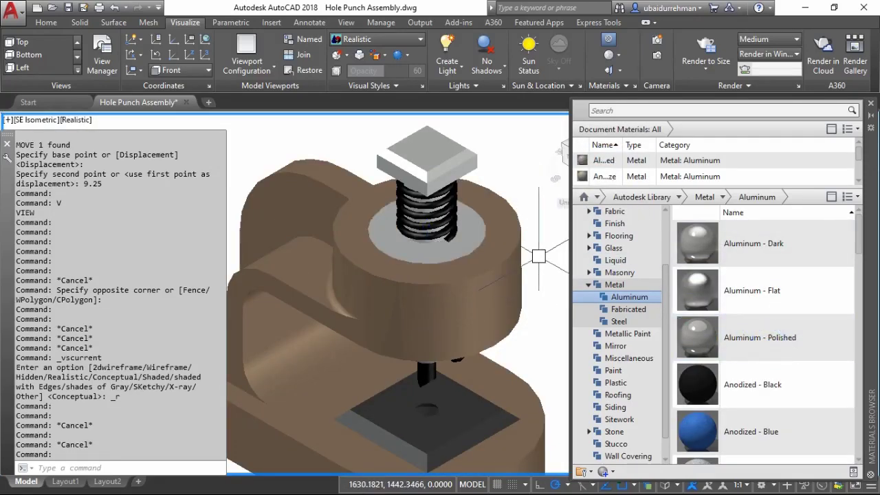
{"action": "key", "text": "Escape"}
Select the spring and assign it the Anodized - Blue material
{"action": "left_click", "coordinate": [452, 201]}
{"action": "left_click", "coordinate": [481, 130]}
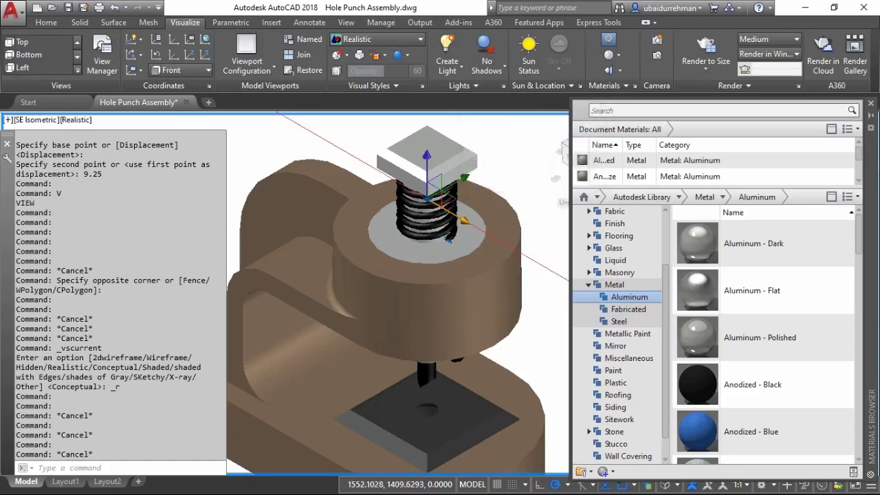
{"action": "scroll", "coordinate": [735, 389], "scroll_direction": "down", "scroll_amount": 2}
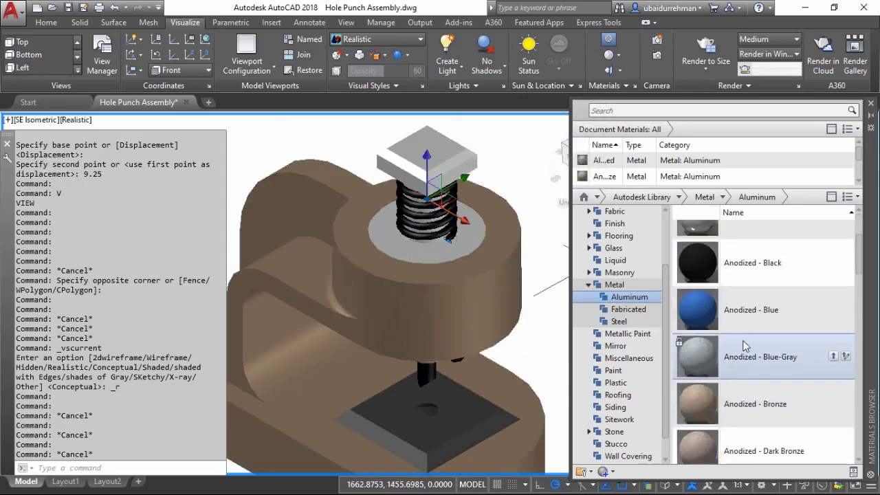
{"action": "right_click", "coordinate": [742, 311]}
{"action": "left_click", "coordinate": [766, 323]}
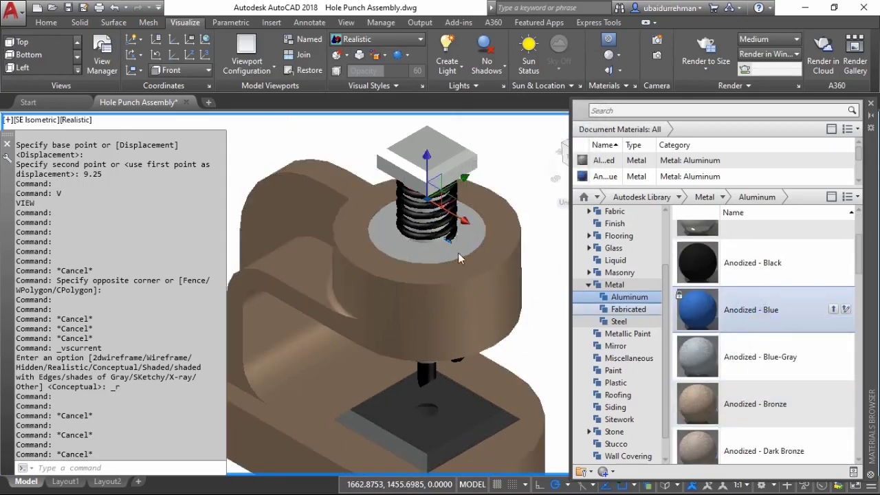
{"action": "key", "text": "Escape"}
Give the punch pin the Anodized - Blue-Gray material and reframe the assembly
{"action": "left_click", "coordinate": [540, 338]}
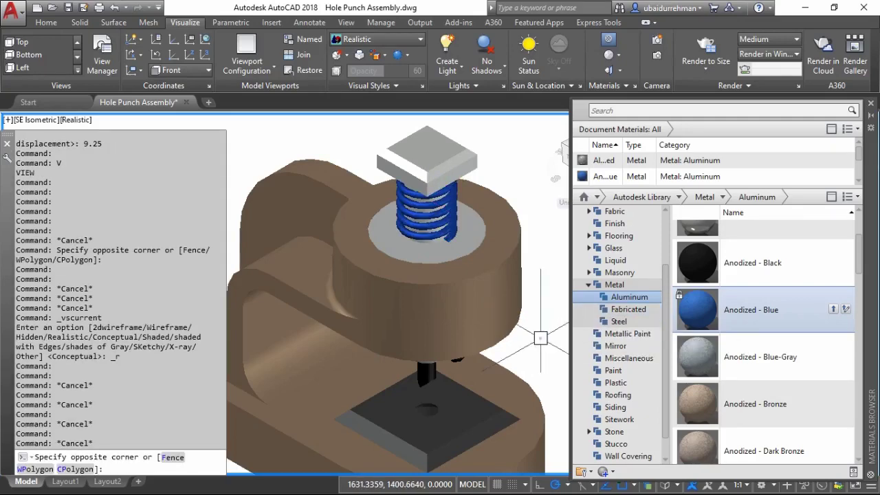
{"action": "left_click", "coordinate": [540, 338]}
{"action": "scroll", "coordinate": [532, 333], "scroll_direction": "up", "scroll_amount": 2}
{"action": "scroll", "coordinate": [529, 330], "scroll_direction": "up", "scroll_amount": 2}
{"action": "scroll", "coordinate": [523, 326], "scroll_direction": "up", "scroll_amount": 2}
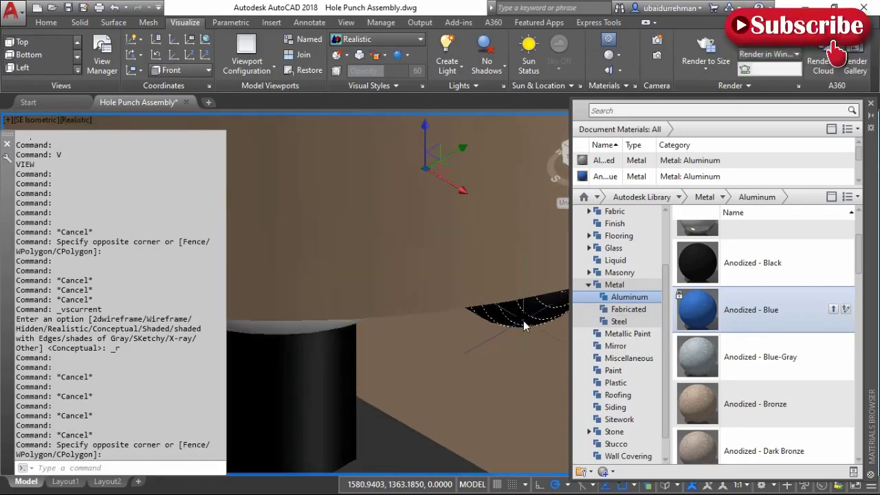
{"action": "scroll", "coordinate": [509, 337], "scroll_direction": "down", "scroll_amount": 2}
{"action": "scroll", "coordinate": [409, 378], "scroll_direction": "down", "scroll_amount": 2}
{"action": "scroll", "coordinate": [419, 373], "scroll_direction": "down", "scroll_amount": 2}
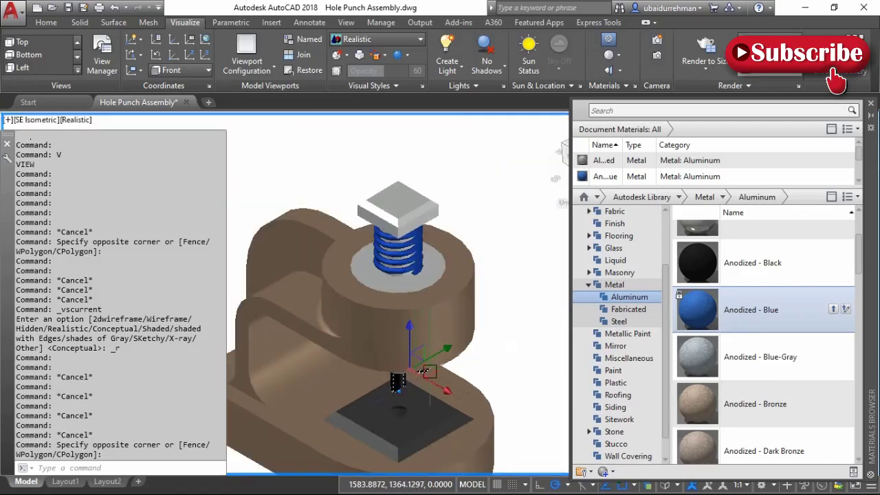
{"action": "middle_click_drag", "start_coordinate": [425, 372], "coordinate": [473, 306]}
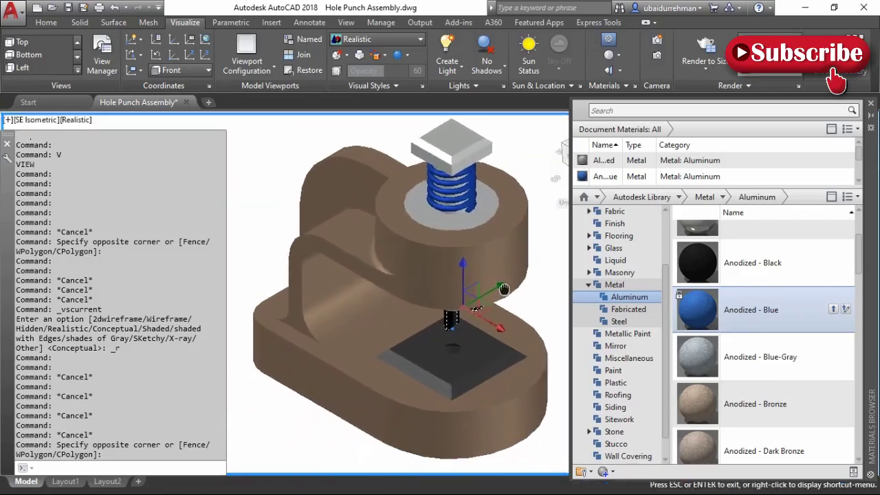
{"action": "right_click", "coordinate": [748, 360]}
{"action": "left_click", "coordinate": [797, 415]}
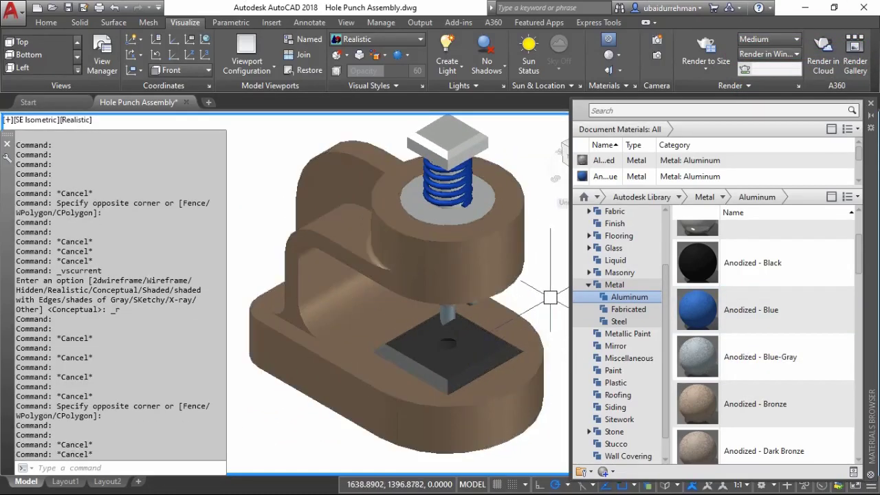
{"action": "middle_click_drag", "start_coordinate": [550, 297], "coordinate": [321, 216], "text": "shift"}
Switch the viewport visual style to Shaded with edges
{"action": "left_click", "coordinate": [74, 118]}
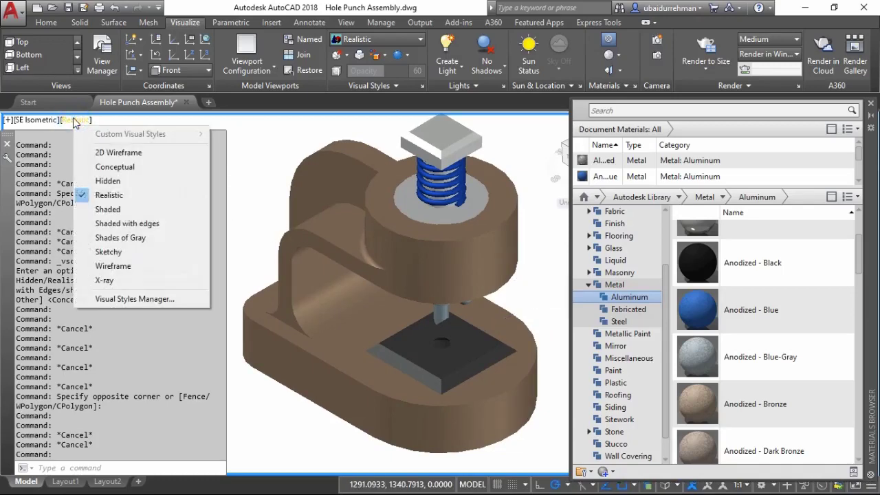
{"action": "left_click", "coordinate": [105, 226]}
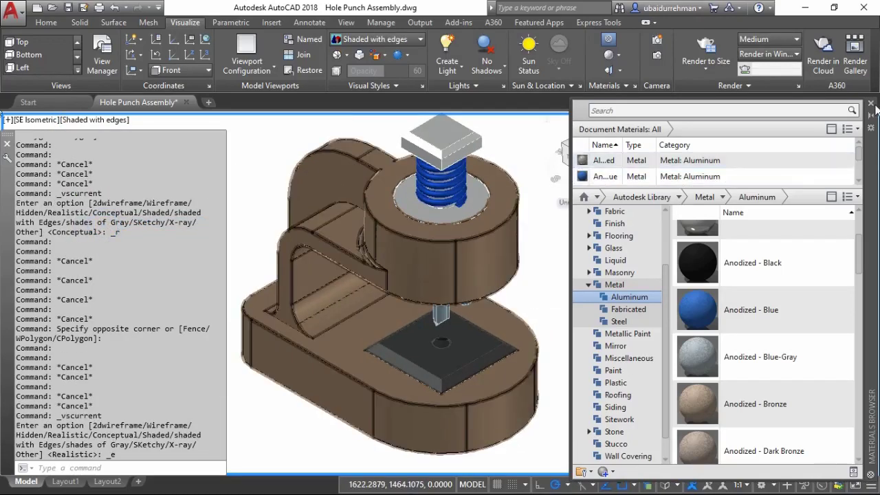
{"action": "middle_click_drag", "start_coordinate": [537, 289], "coordinate": [554, 290]}
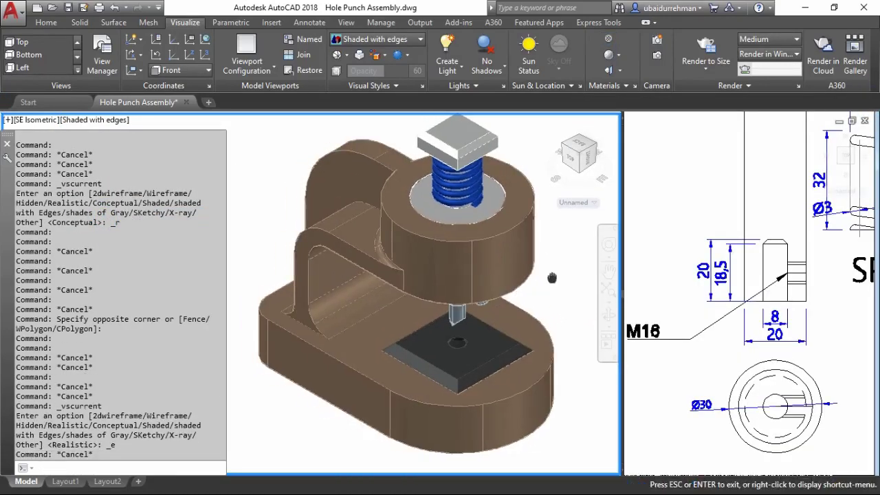
Merge the layout into a single viewport and recentre the hole punch
{"action": "left_click", "coordinate": [6, 120]}
{"action": "left_click", "coordinate": [195, 166]}
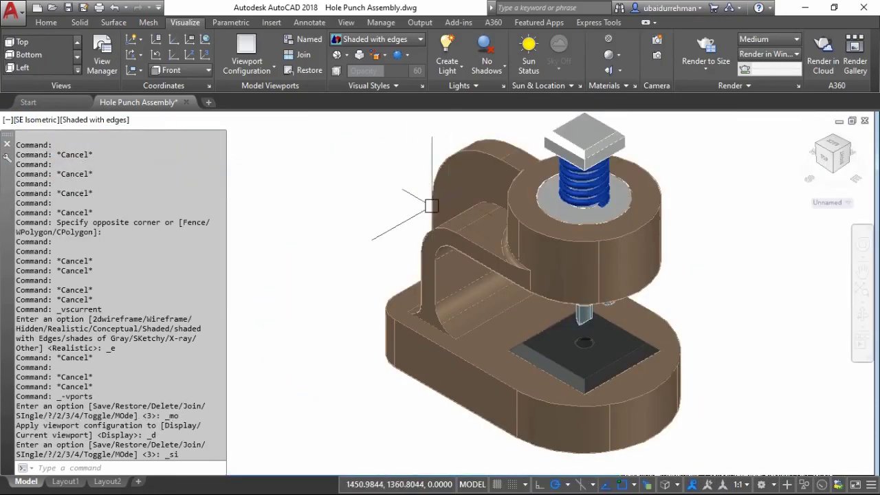
{"action": "scroll", "coordinate": [341, 232], "scroll_direction": "down", "scroll_amount": 2}
{"action": "mouse_move", "coordinate": [342, 232]}
{"action": "middle_mouse_down"}
{"action": "mouse_move", "coordinate": [360, 246]}
{"action": "mouse_move", "coordinate": [363, 227]}
{"action": "middle_mouse_up"}
{"action": "scroll", "coordinate": [394, 229], "scroll_direction": "up", "scroll_amount": 1}
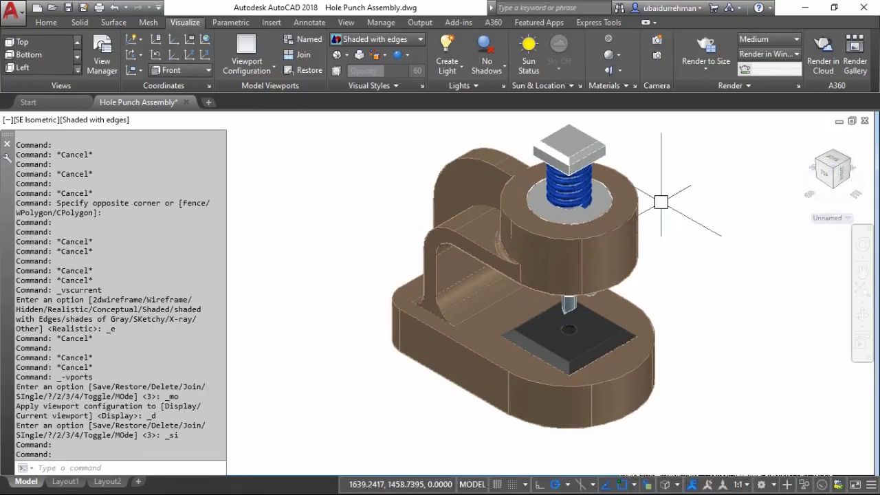
{"action": "left_click", "coordinate": [5, 120]}
{"action": "mouse_move", "coordinate": [77, 148]}
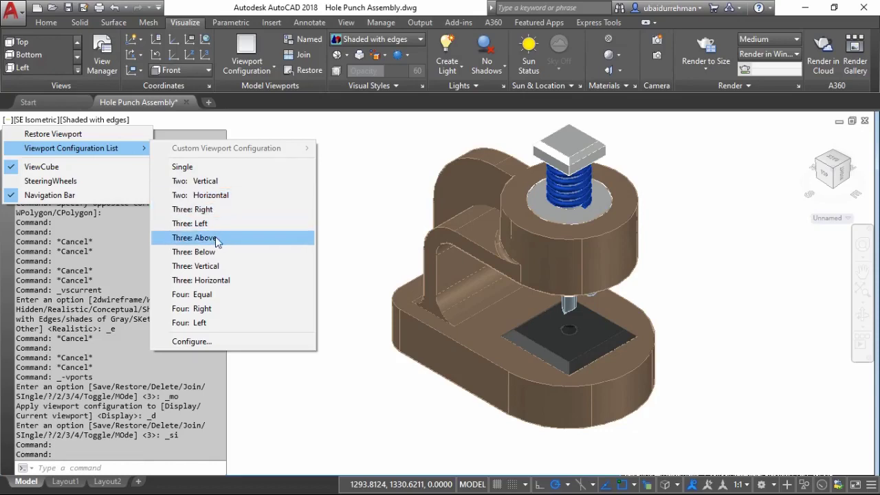
Split the screen into the Four: Right viewport layout with wider left viewports
{"action": "left_click", "coordinate": [207, 310]}
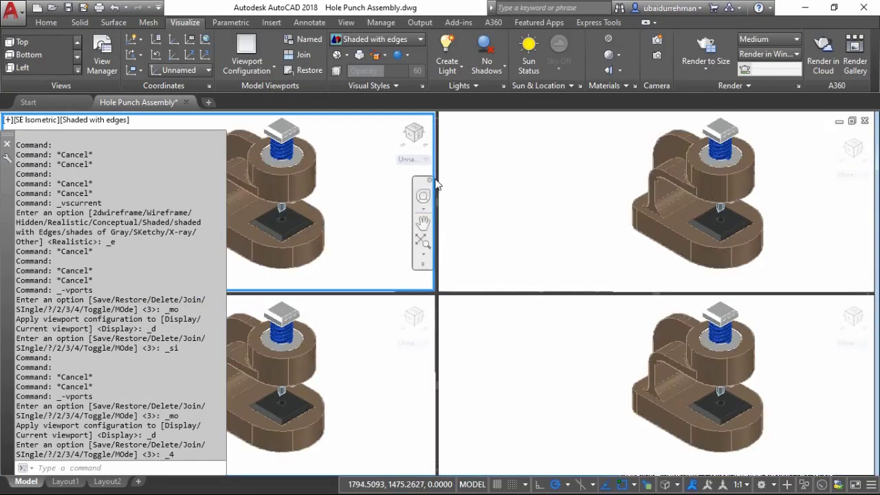
{"action": "left_click_drag", "start_coordinate": [437, 179], "coordinate": [561, 150]}
{"action": "left_click", "coordinate": [443, 209]}
{"action": "middle_click_drag", "start_coordinate": [444, 210], "coordinate": [469, 245]}
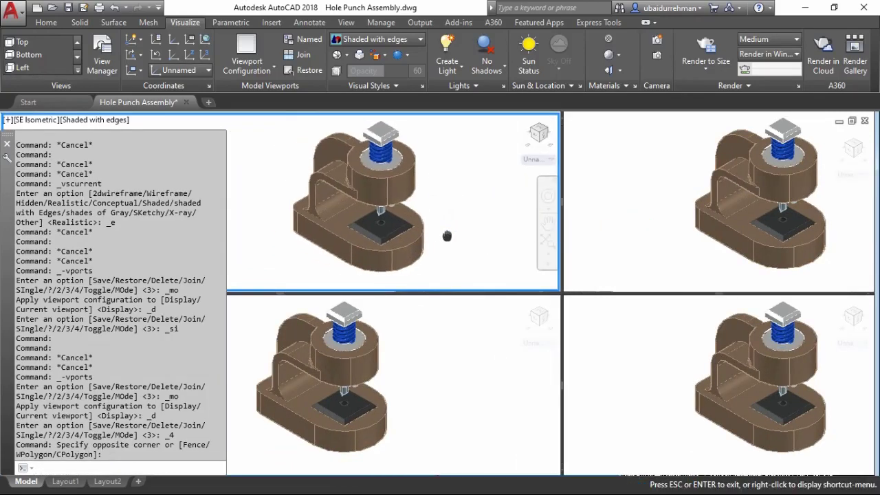
Set the upper-left viewport to the Front preset view
{"action": "type", "text": "v"}
{"action": "key", "text": "Return"}
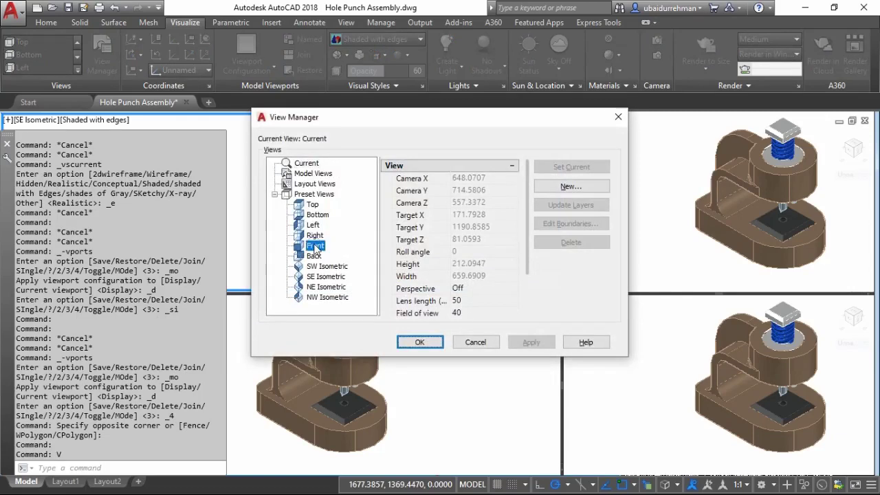
{"action": "left_click", "coordinate": [524, 342]}
{"action": "left_click", "coordinate": [419, 342]}
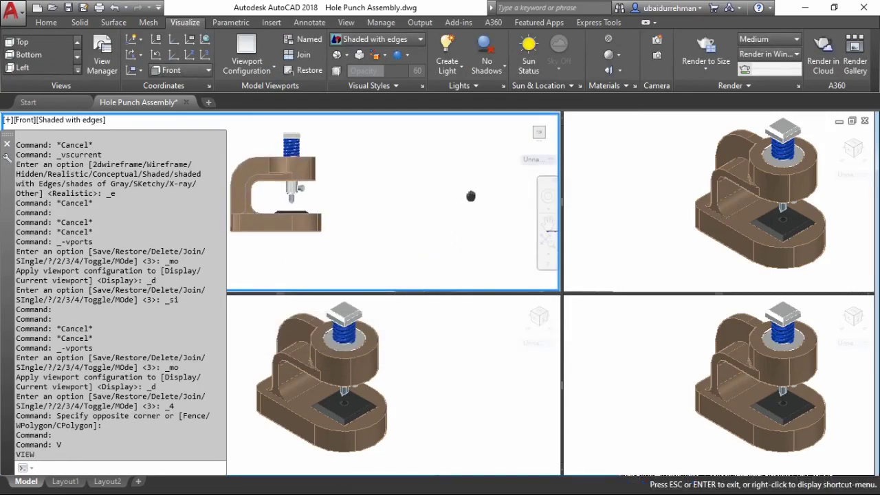
Window-zoom the Front view around the punch and centre it
{"action": "mouse_move", "coordinate": [469, 196]}
{"action": "middle_mouse_down"}
{"action": "mouse_move", "coordinate": [481, 208]}
{"action": "mouse_move", "coordinate": [453, 212]}
{"action": "middle_mouse_up"}
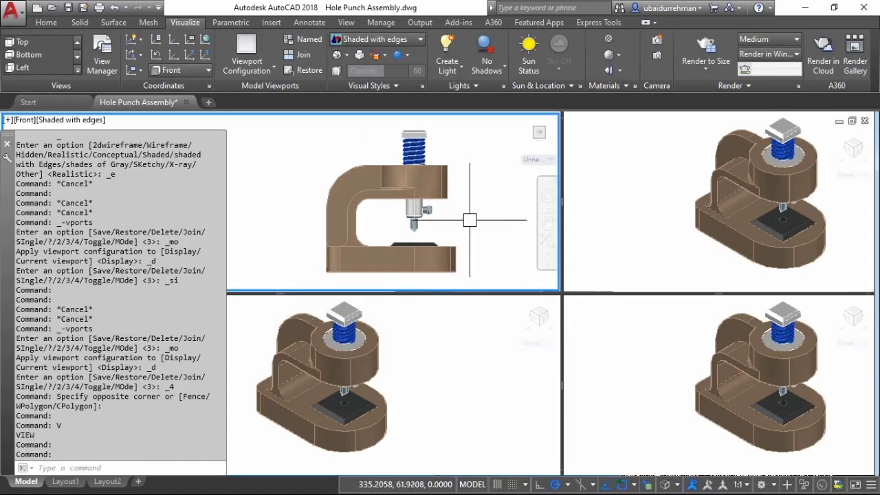
{"action": "scroll", "coordinate": [470, 220], "scroll_direction": "up", "scroll_amount": 2}
{"action": "scroll", "coordinate": [501, 212], "scroll_direction": "down", "scroll_amount": 2}
{"action": "type", "text": "z"}
{"action": "key", "text": "Return"}
{"action": "left_click", "coordinate": [492, 133]}
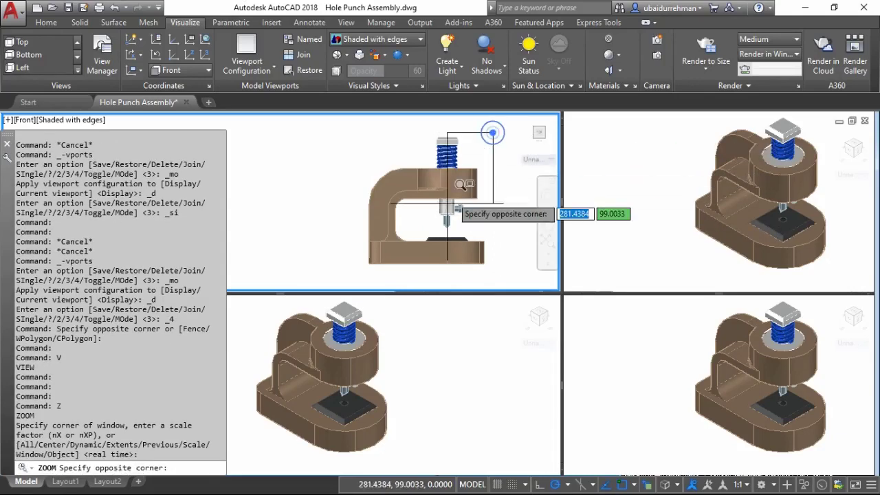
{"action": "left_click", "coordinate": [373, 253]}
{"action": "middle_click_drag", "start_coordinate": [373, 231], "coordinate": [462, 236]}
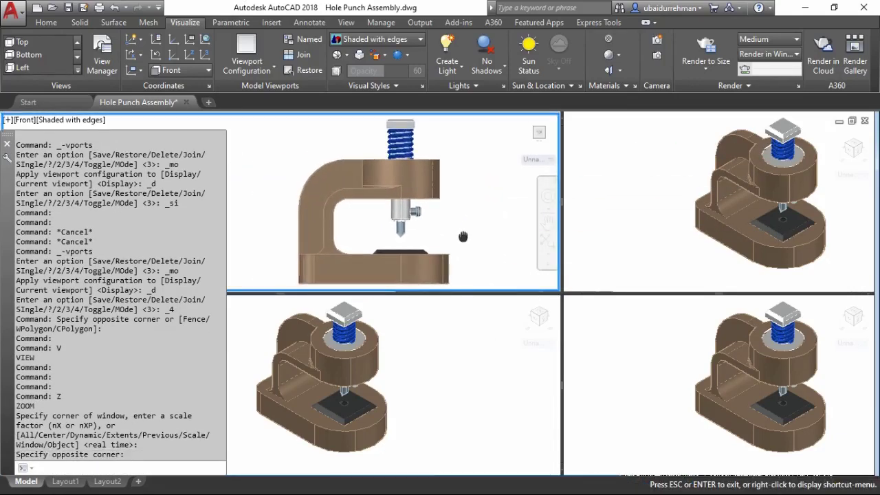
Centre the bottom-left model and turn the top-right viewport to NE Isometric
{"action": "left_click", "coordinate": [448, 324]}
{"action": "mouse_move", "coordinate": [448, 324]}
{"action": "middle_mouse_down"}
{"action": "mouse_move", "coordinate": [497, 349]}
{"action": "mouse_move", "coordinate": [501, 362]}
{"action": "middle_mouse_up"}
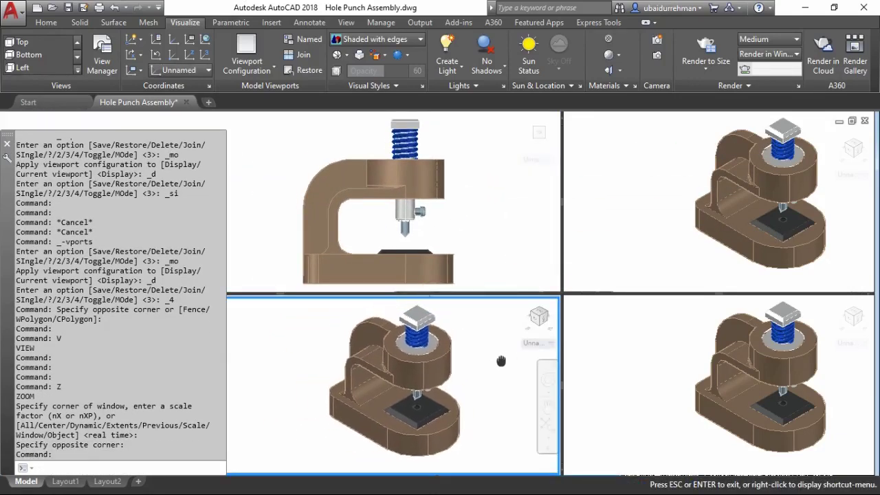
{"action": "key", "text": "Escape"}
{"action": "left_click", "coordinate": [673, 207]}
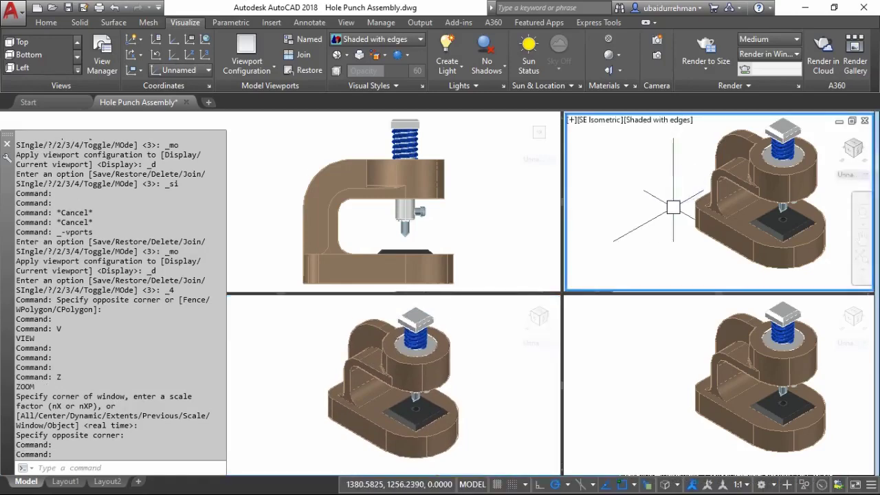
{"action": "left_click", "coordinate": [863, 147]}
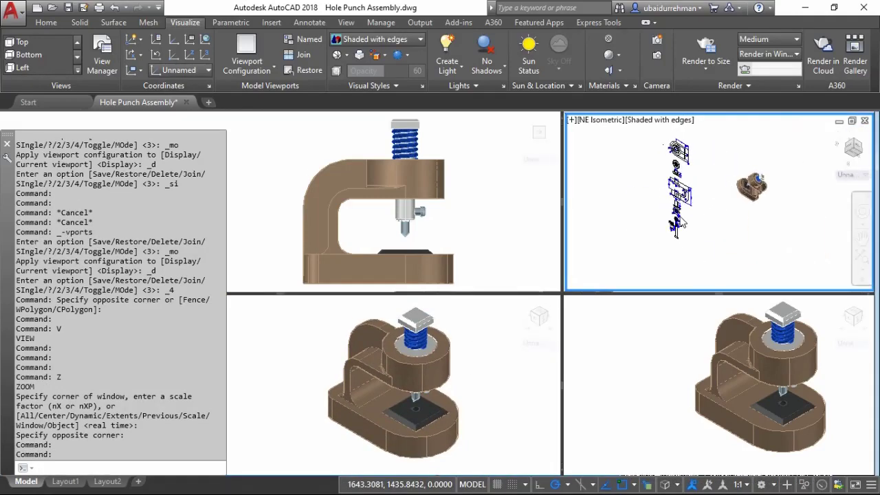
Apply the NE Isometric preset view, then zoom and centre the assembly
{"action": "type", "text": "V"}
{"action": "key", "text": "Return"}
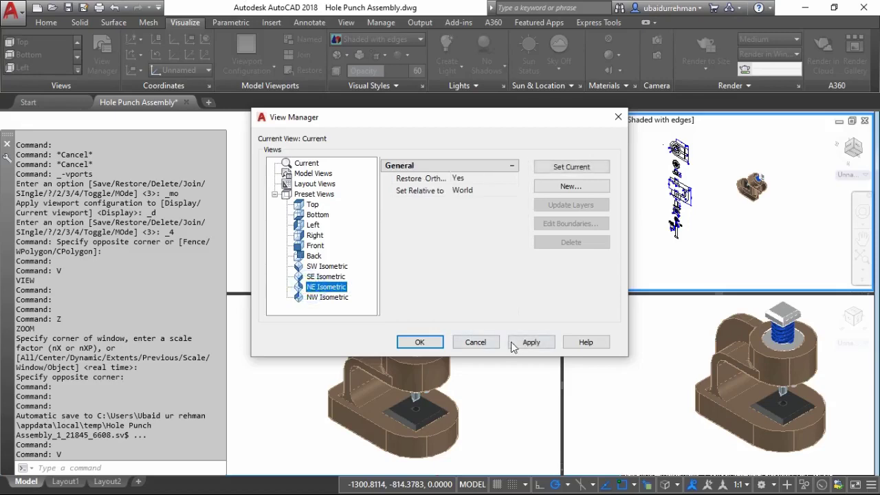
{"action": "left_click", "coordinate": [523, 342]}
{"action": "left_click", "coordinate": [419, 342]}
{"action": "left_click", "coordinate": [708, 229]}
{"action": "left_click", "coordinate": [684, 171]}
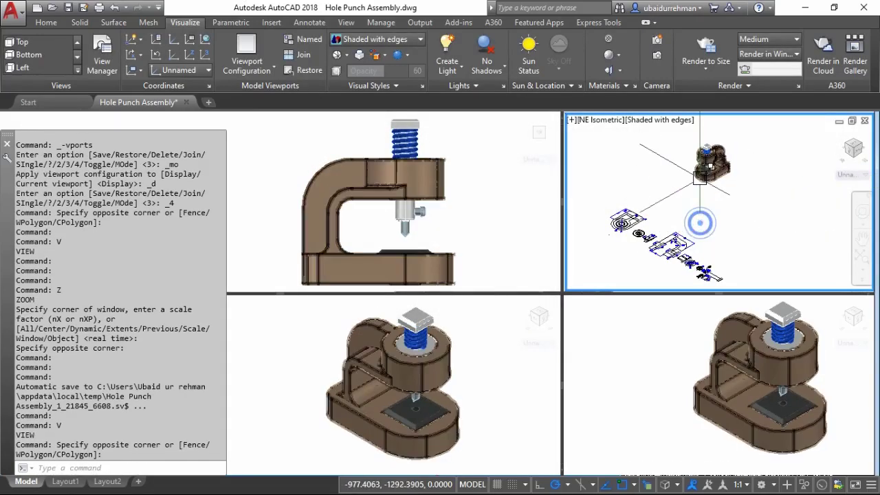
{"action": "scroll", "coordinate": [708, 161], "scroll_direction": "up", "scroll_amount": 6}
{"action": "middle_click_drag", "start_coordinate": [674, 194], "coordinate": [666, 242]}
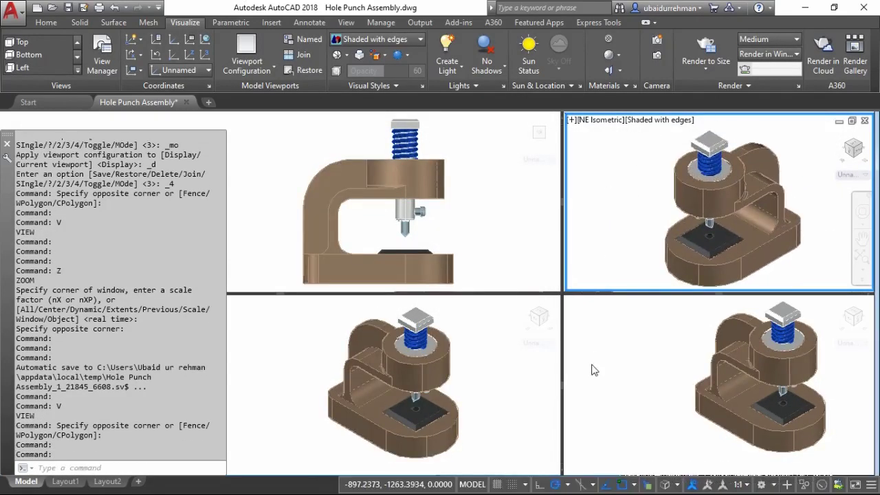
Set the bottom-right viewport to the Right preset view
{"action": "left_click", "coordinate": [648, 360]}
{"action": "middle_click_drag", "start_coordinate": [649, 360], "coordinate": [613, 367]}
{"action": "type", "text": "V"}
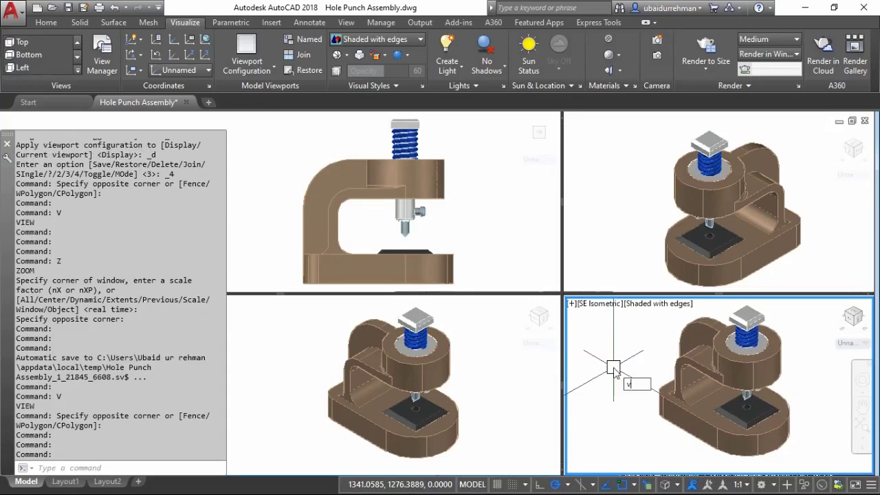
{"action": "key", "text": "Return"}
{"action": "left_click", "coordinate": [315, 235]}
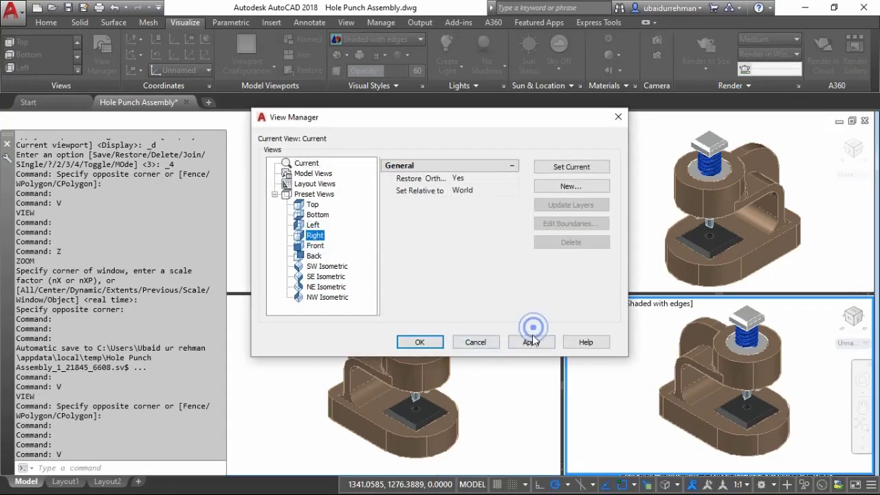
{"action": "left_click", "coordinate": [419, 342]}
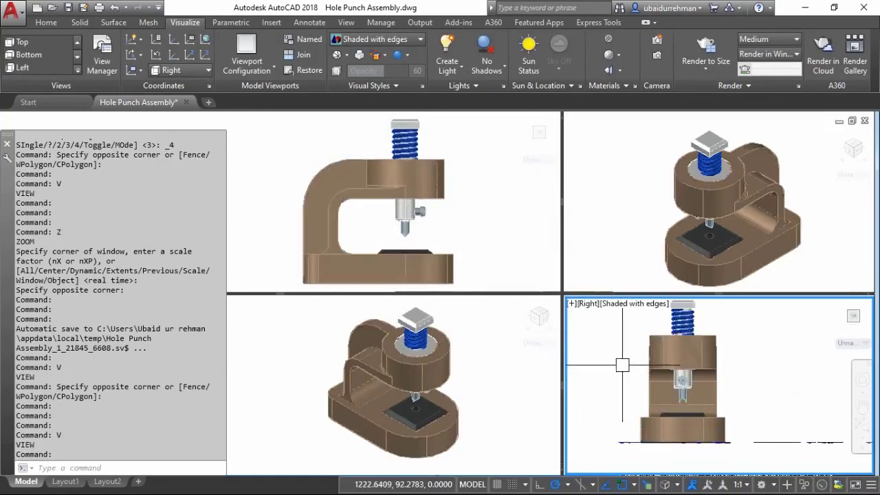
{"action": "scroll", "coordinate": [623, 365], "scroll_direction": "down", "scroll_amount": 2}
{"action": "left_click", "coordinate": [742, 326]}
{"action": "left_click", "coordinate": [640, 416]}
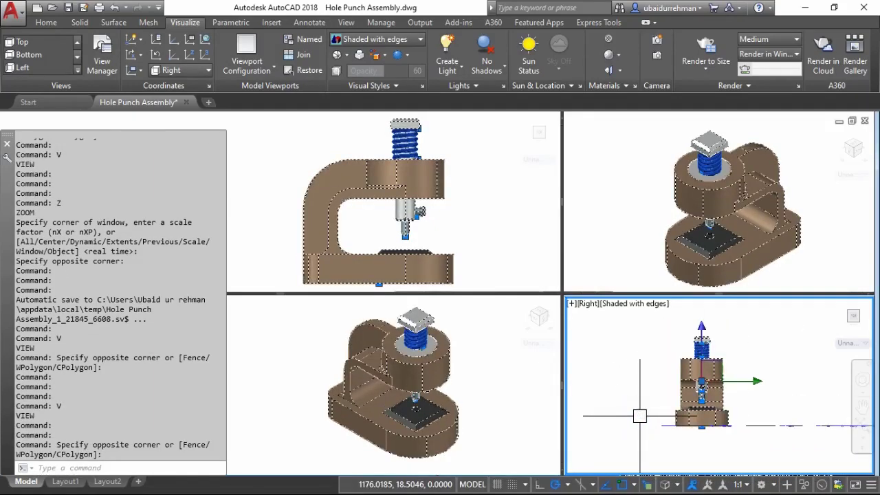
{"action": "key", "text": "Escape"}
{"action": "scroll", "coordinate": [621, 391], "scroll_direction": "up", "scroll_amount": 2}
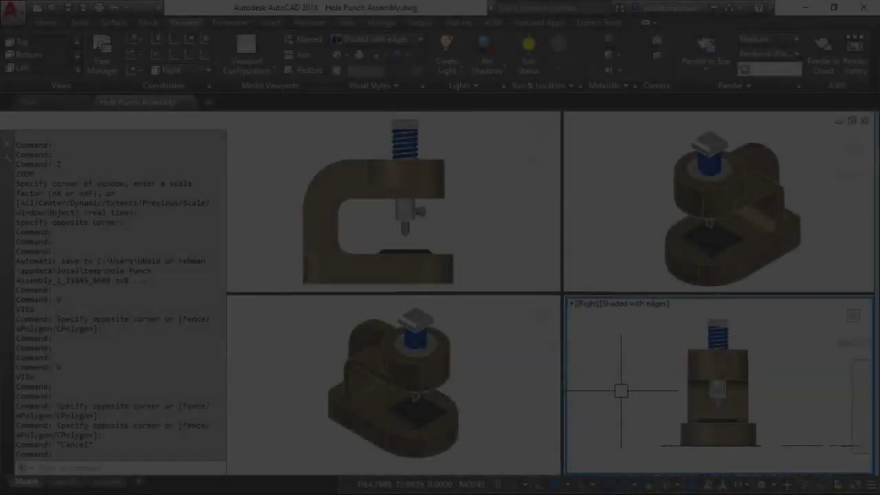